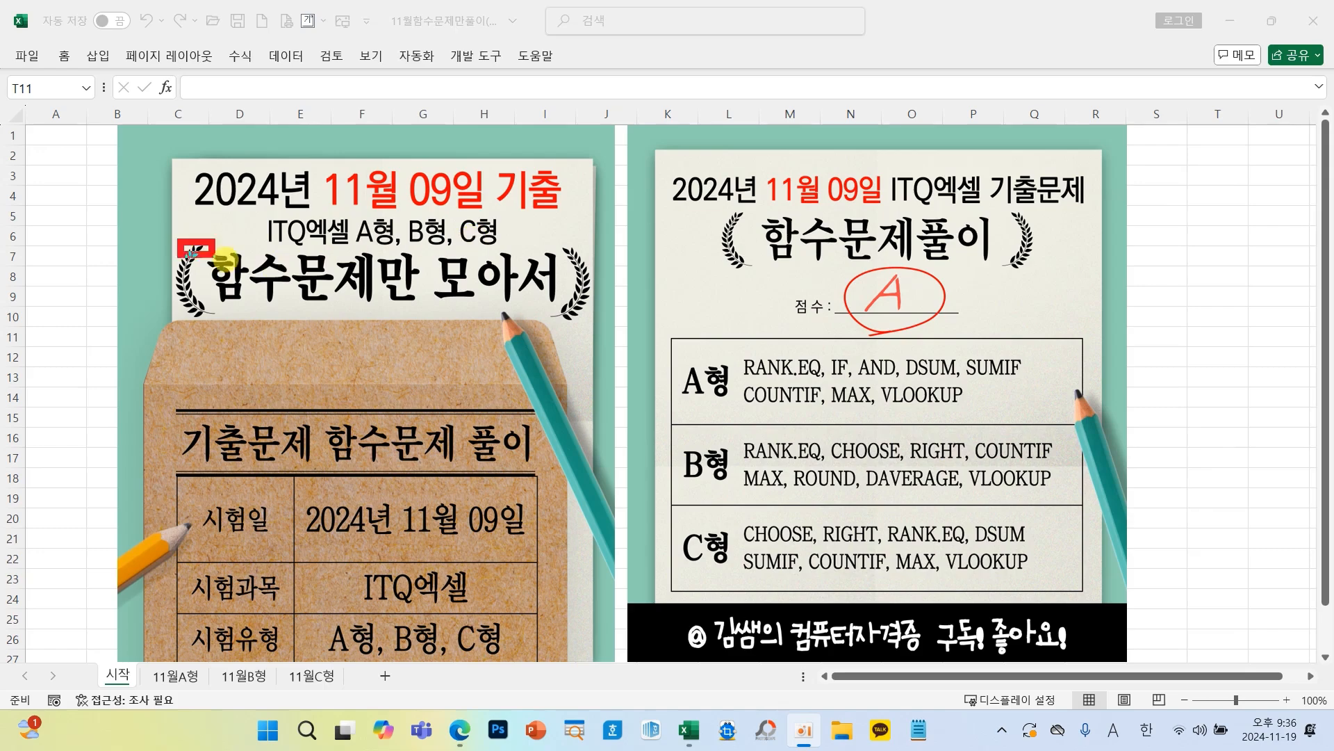
Step: View the ITQ엑셀 video playlist on the YouTube channel in Microsoft Edge, and close the browser
left_click_drag(177, 239, 566, 320)
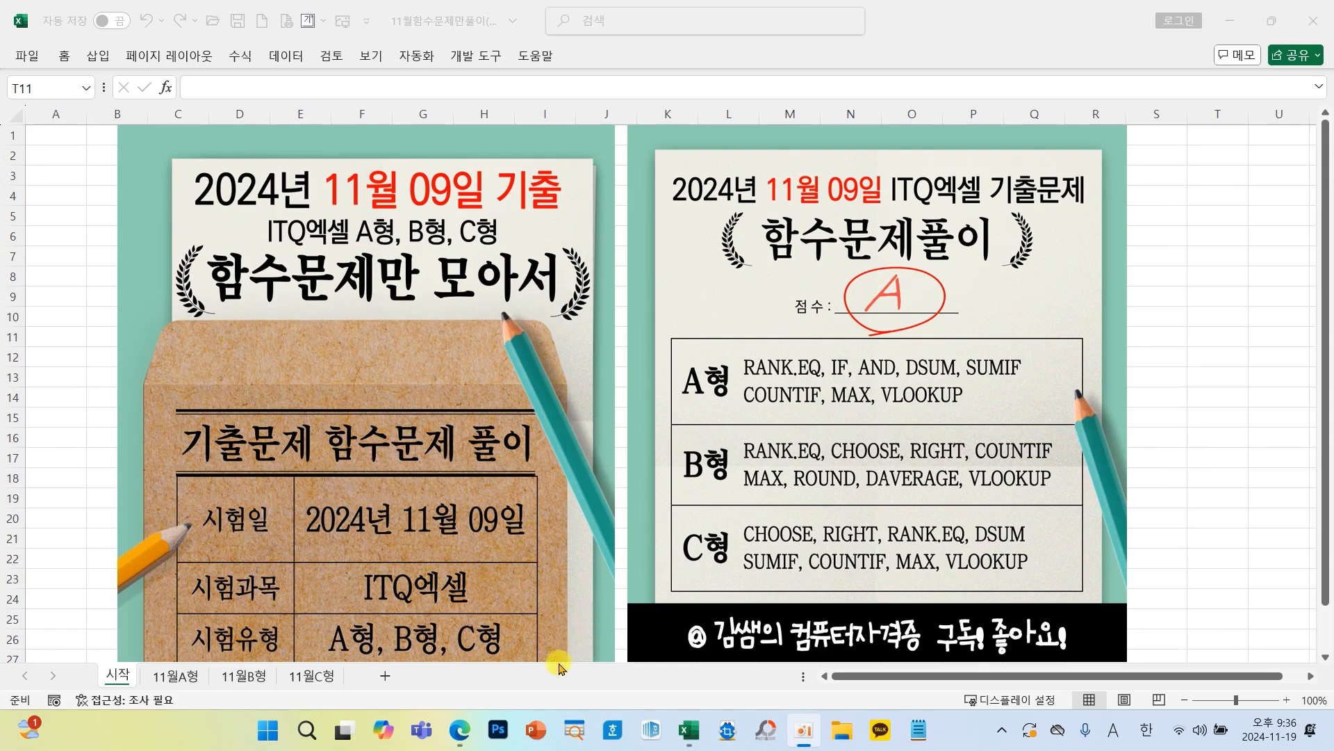
left_click(459, 726)
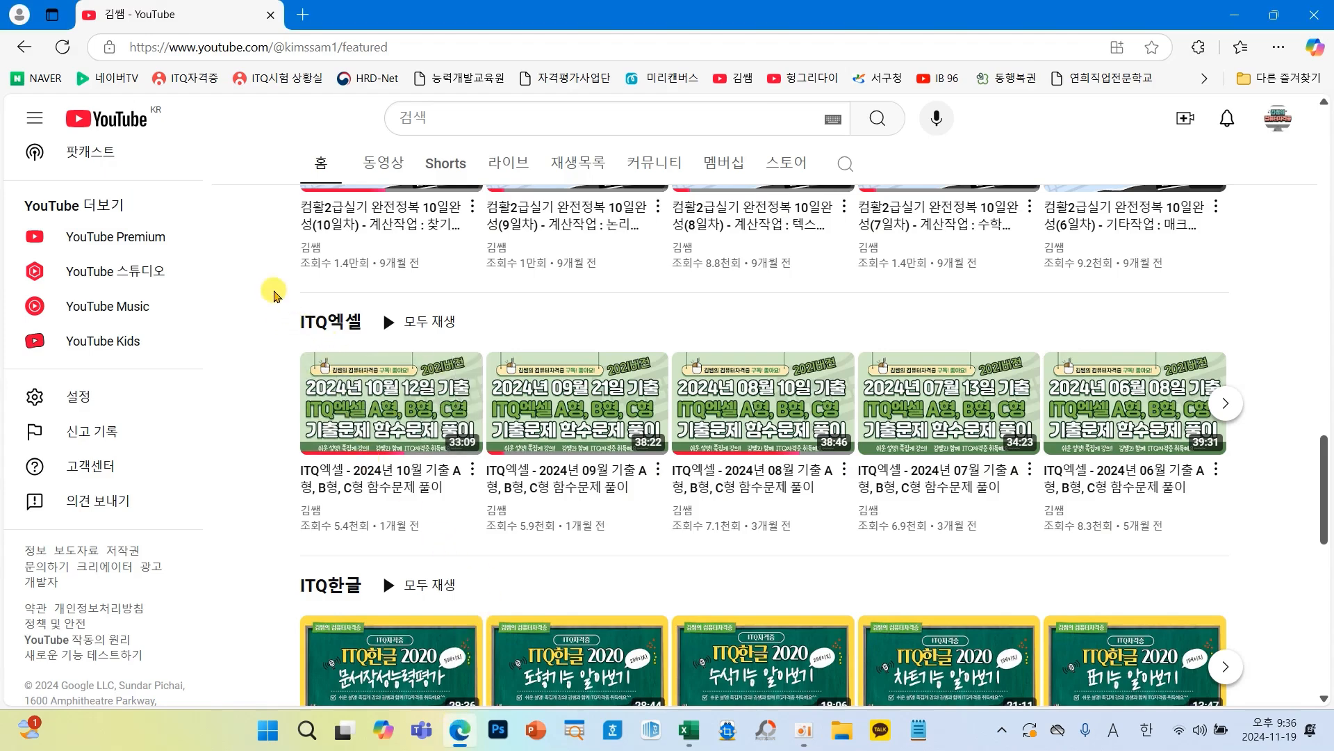
mouse_move(277, 296)
left_mouse_down()
mouse_move(702, 462)
mouse_move(1260, 552)
left_mouse_up()
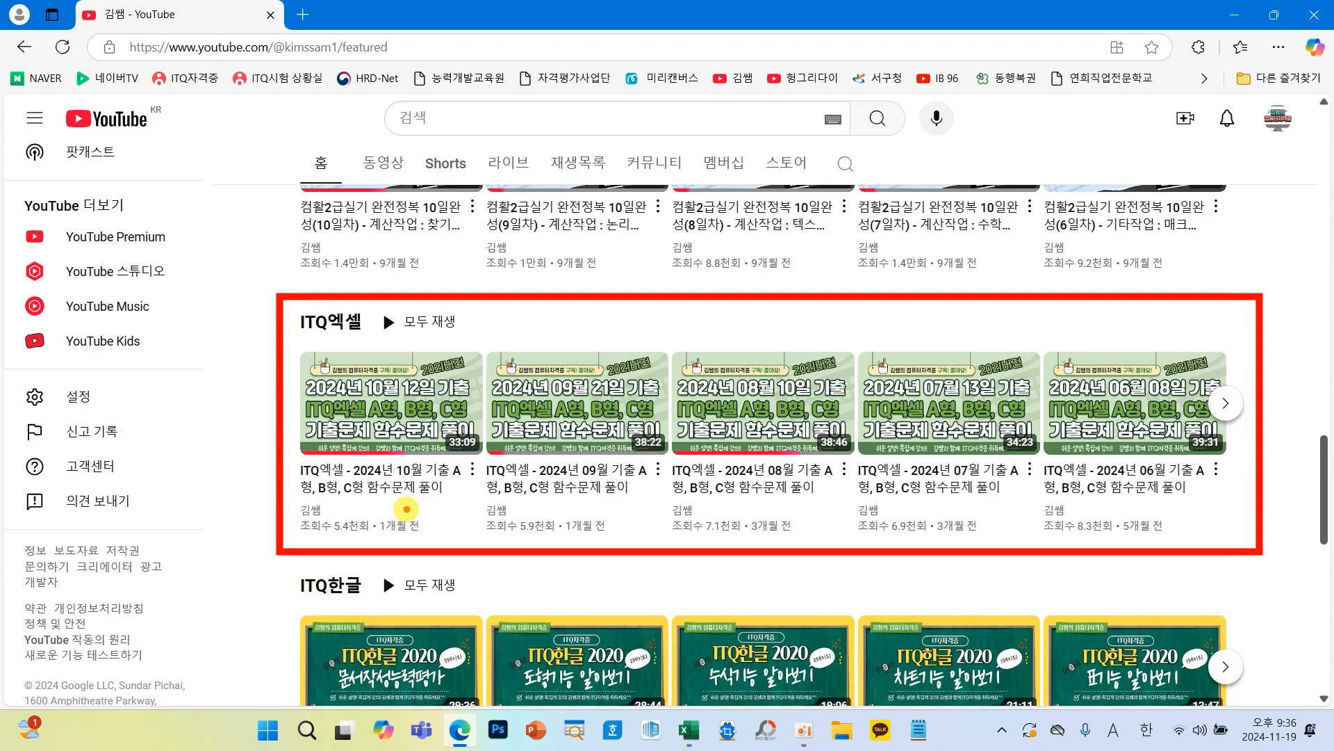
left_click(1313, 15)
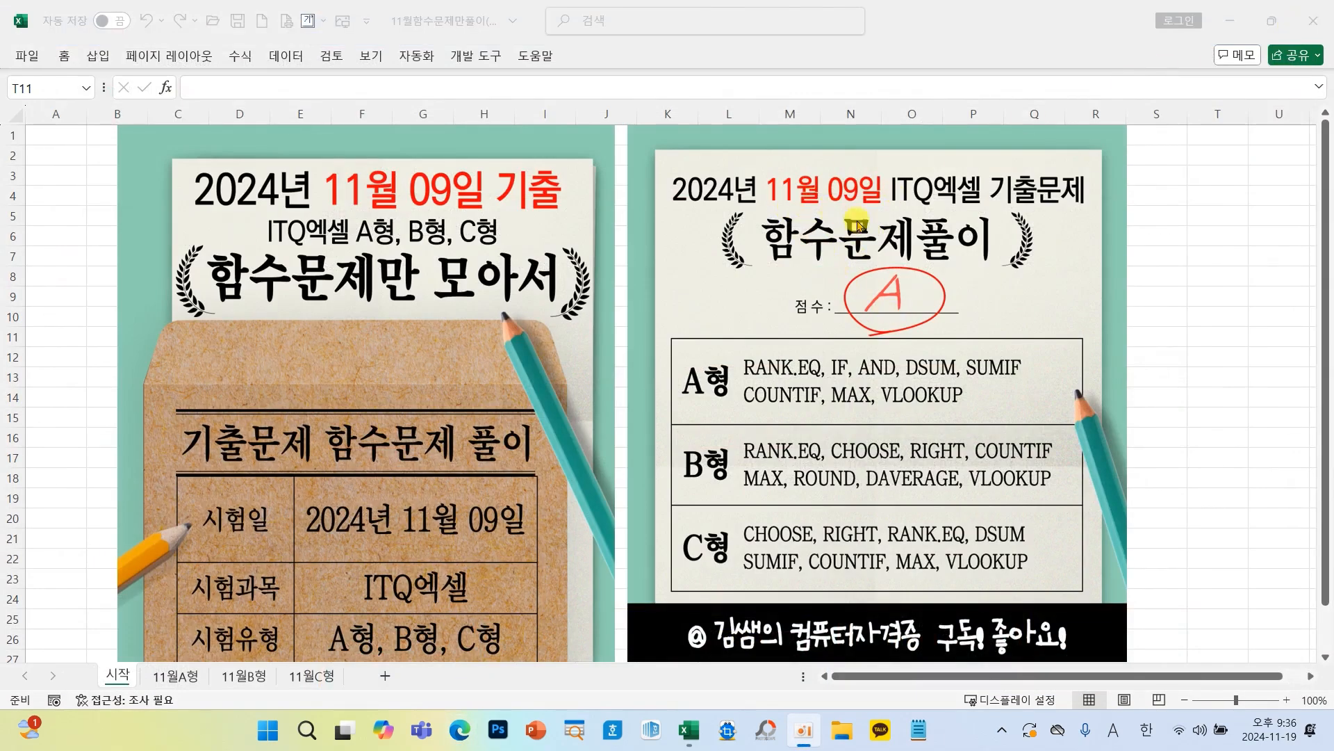
Step: Open the 11월A형 sheet and read function instructions (1) to (6) beneath the sales table
left_click(159, 682)
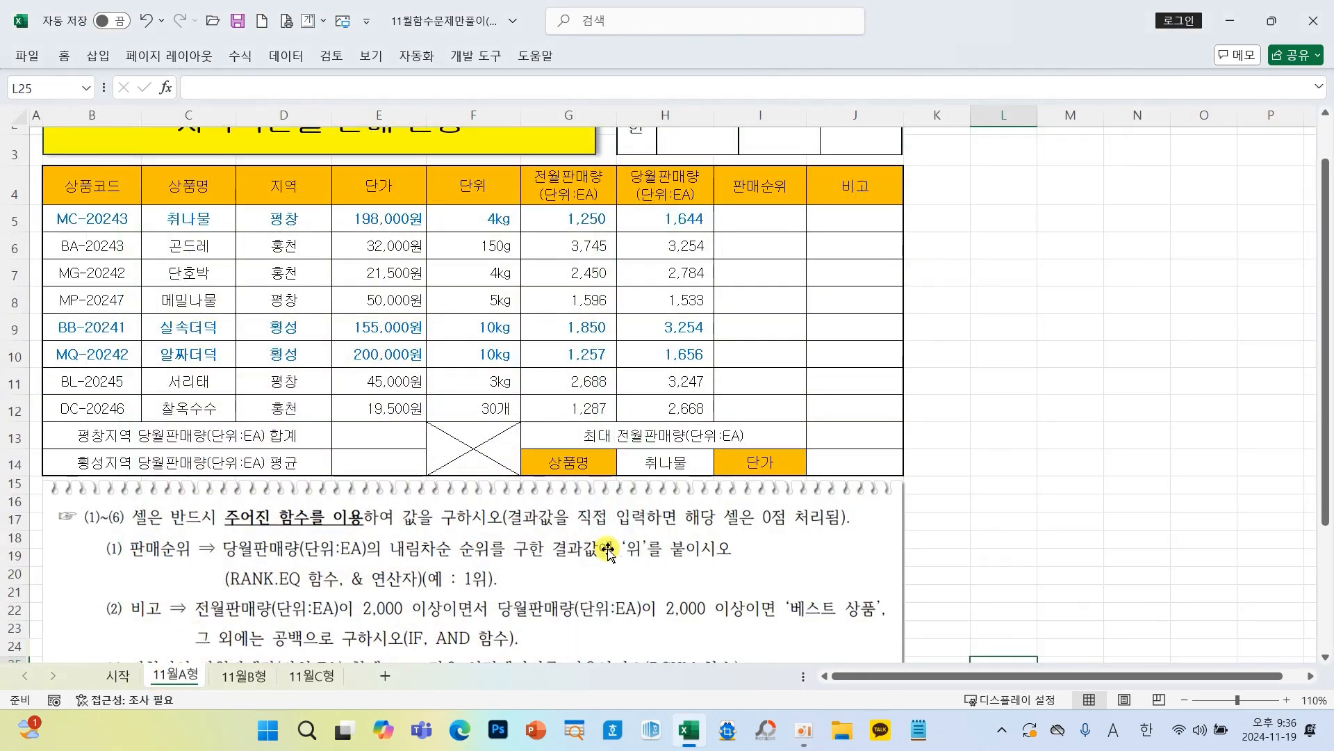
scroll(607, 551, "down", 1)
scroll(608, 551, "down", 2)
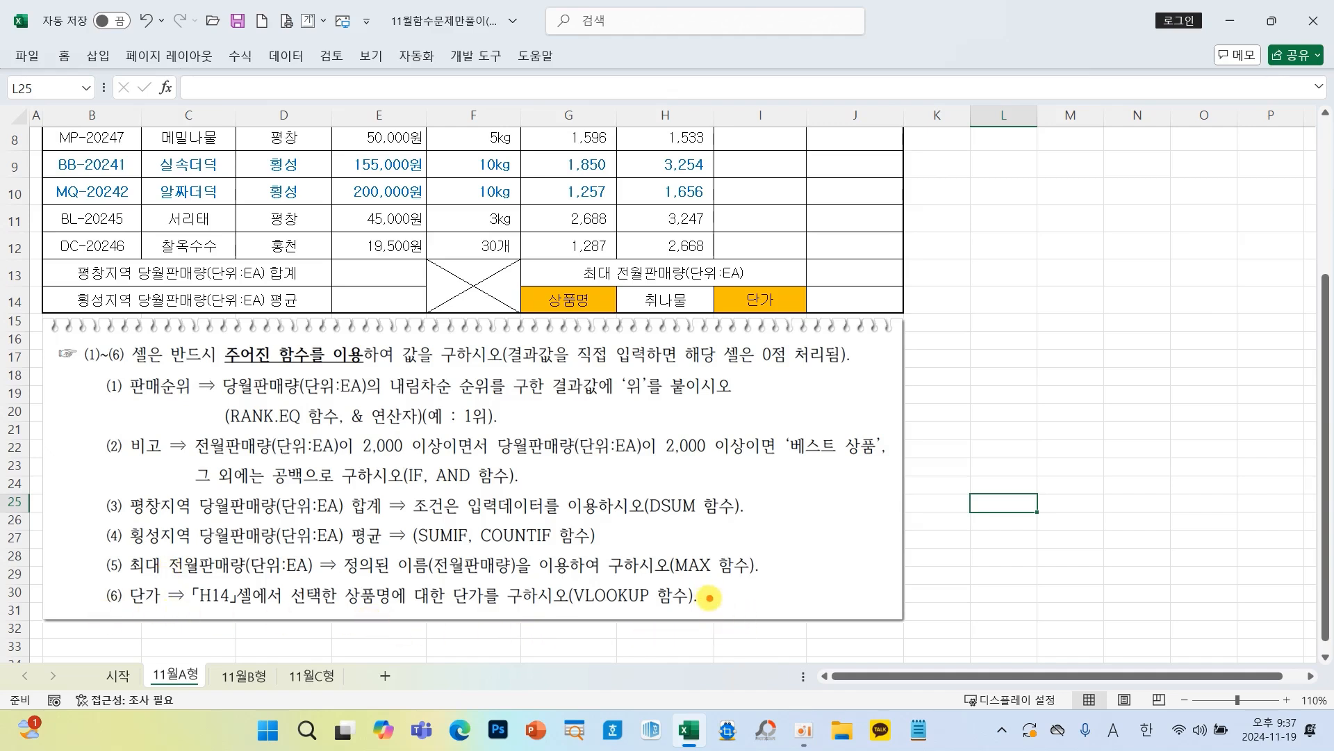
mouse_move(81, 602)
left_mouse_down()
mouse_move(50, 518)
mouse_move(82, 391)
mouse_move(58, 403)
mouse_move(100, 420)
left_mouse_up()
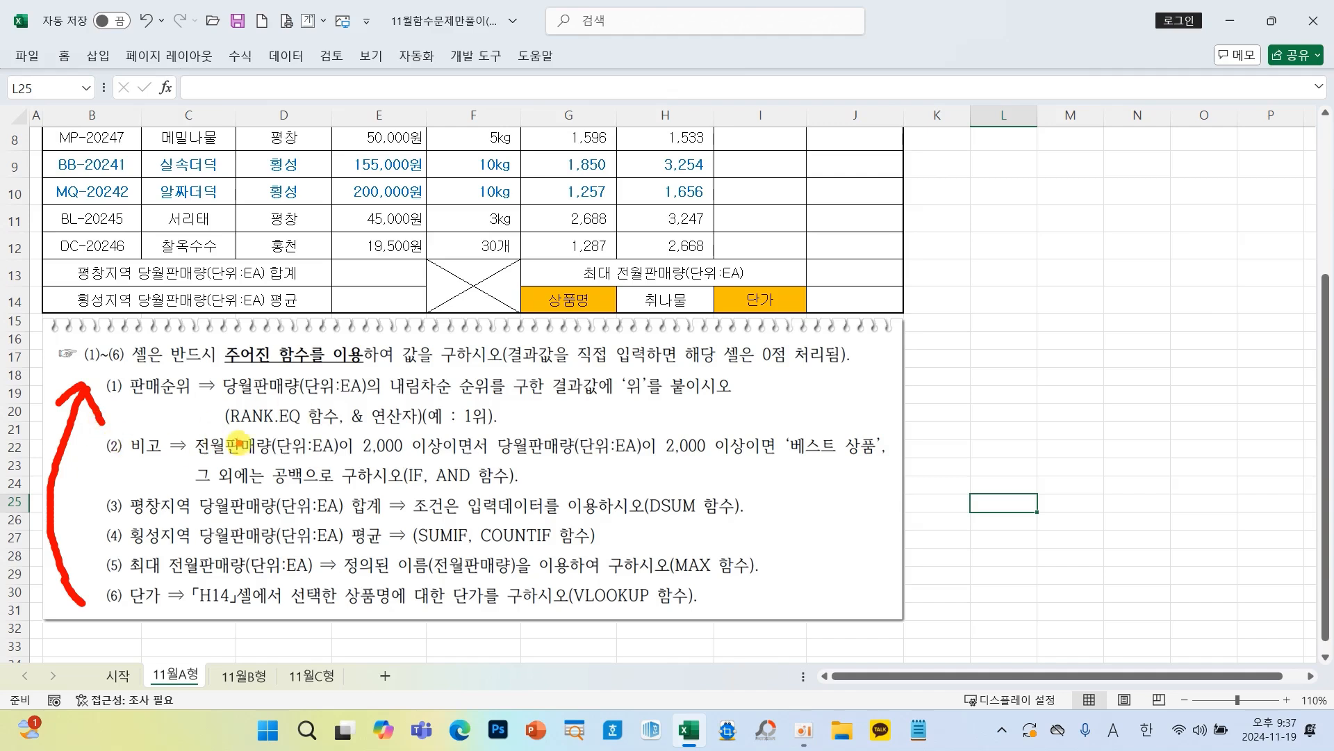
key("Escape")
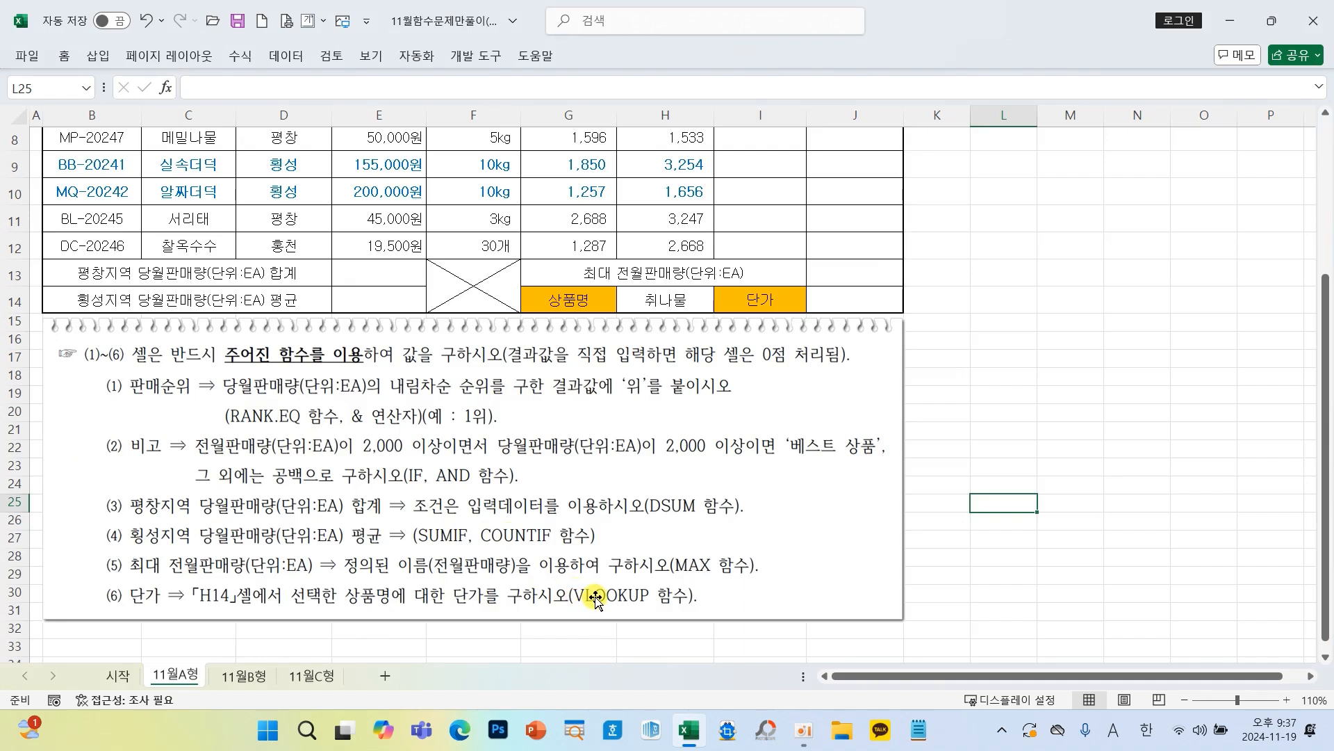
scroll(608, 566, "up", 2)
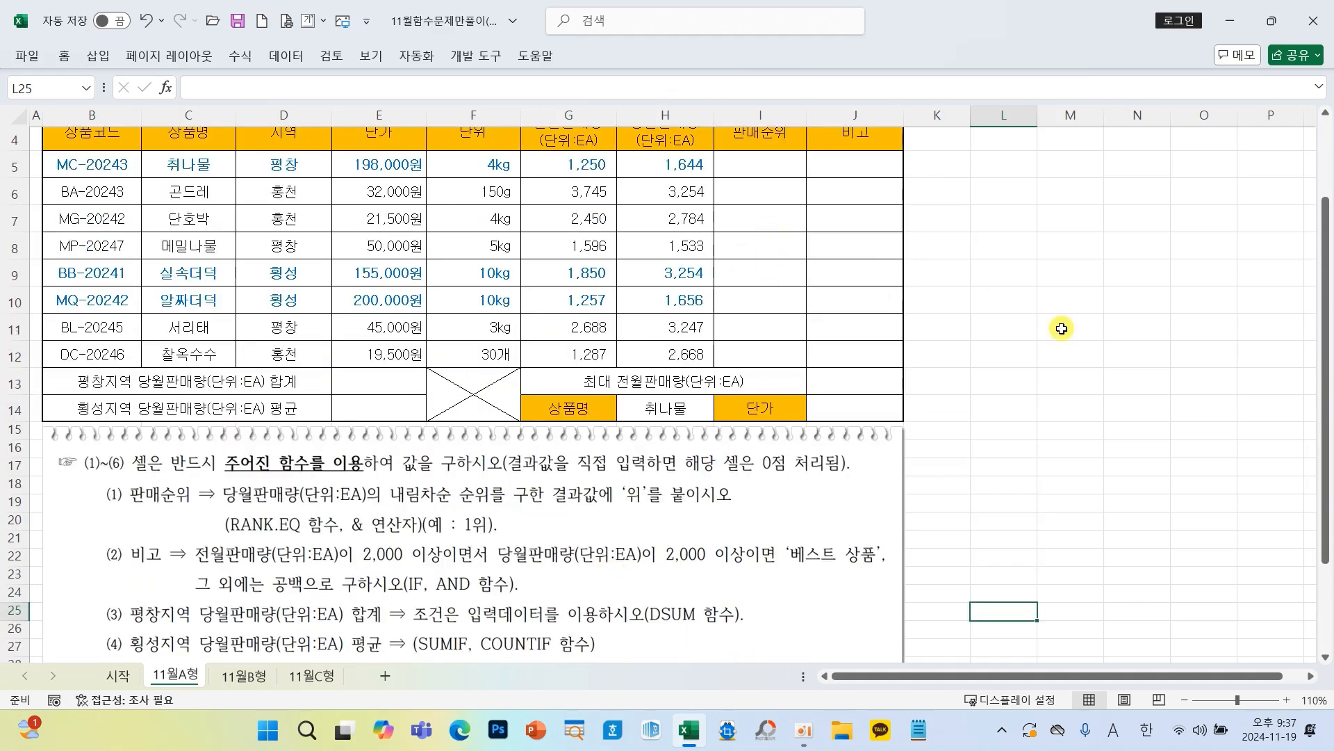
Step: Select cell I5 in the 판매순위 column and review the requirements in instruction (1)
left_click_drag(1322, 285, 1322, 264)
left_click(761, 192)
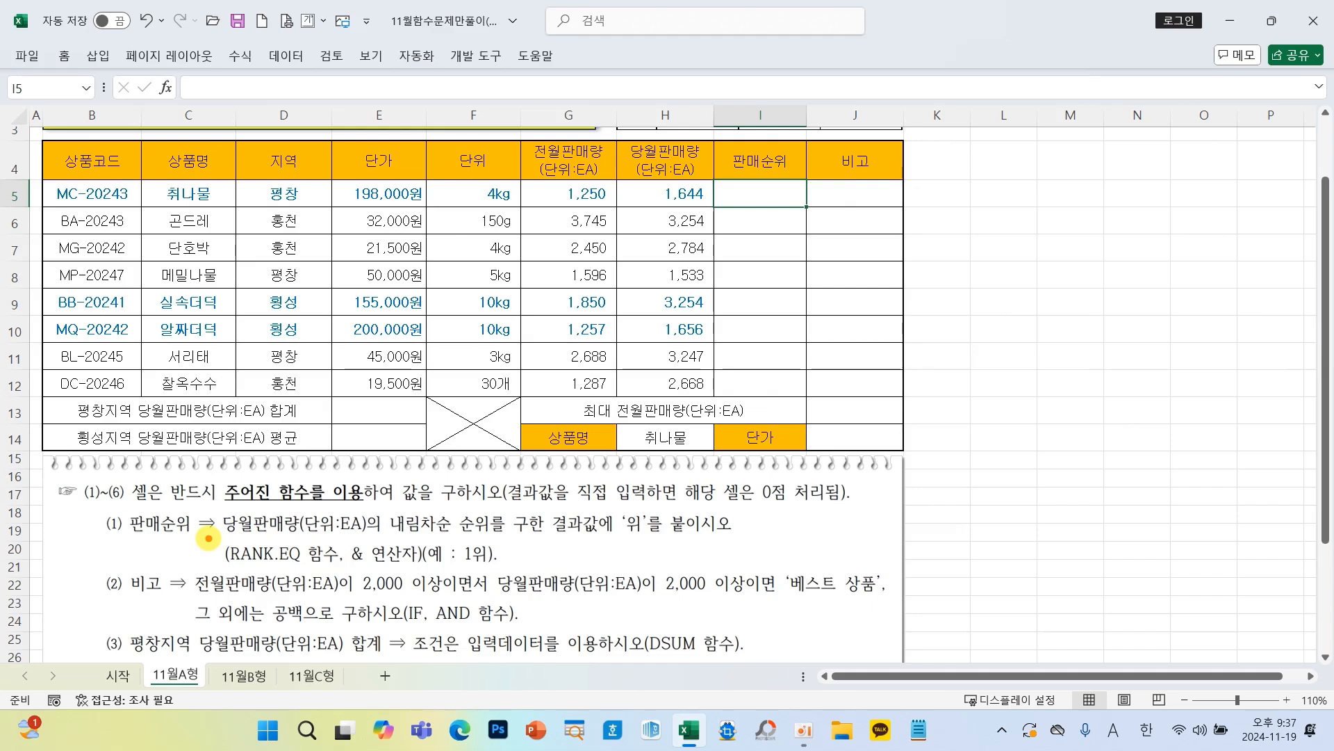
left_click_drag(207, 536, 457, 540)
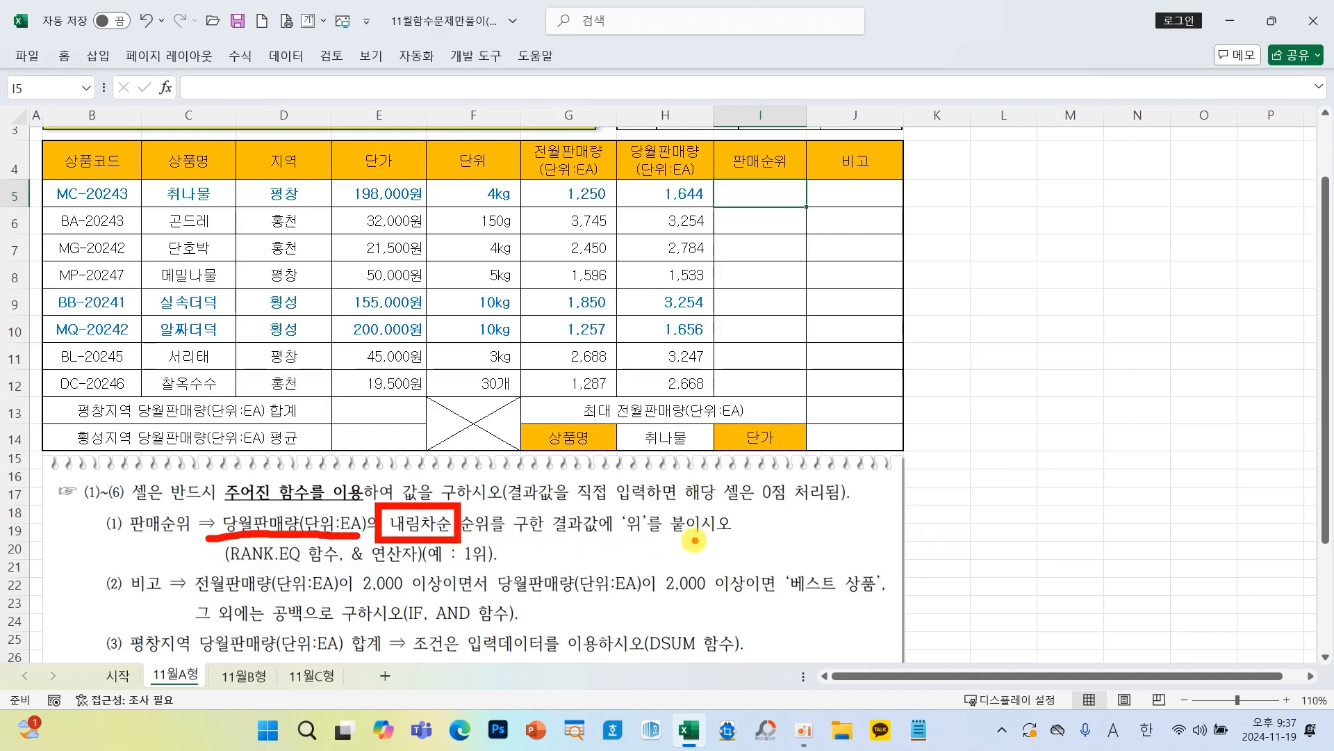
left_click_drag(604, 503, 662, 541)
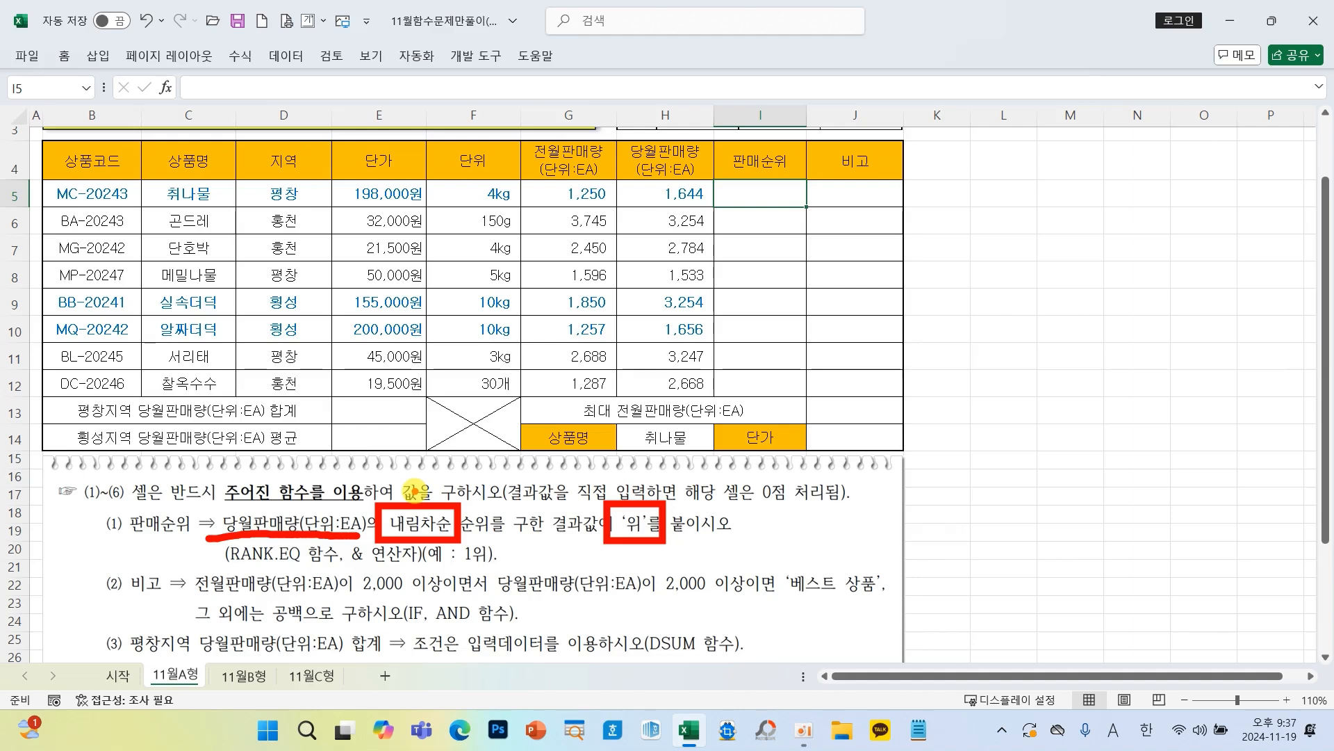
left_click_drag(515, 436, 511, 479)
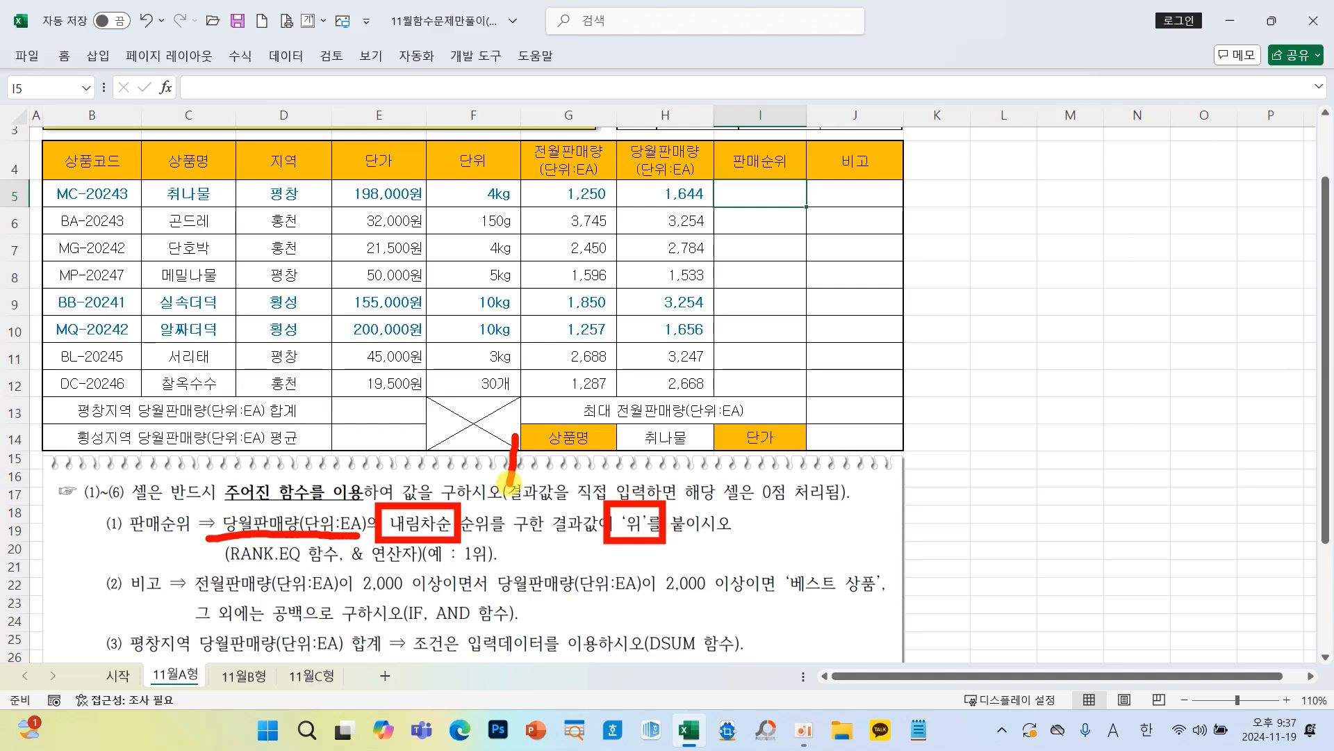
mouse_move(723, 440)
left_mouse_down()
mouse_move(763, 437)
mouse_move(722, 497)
left_mouse_up()
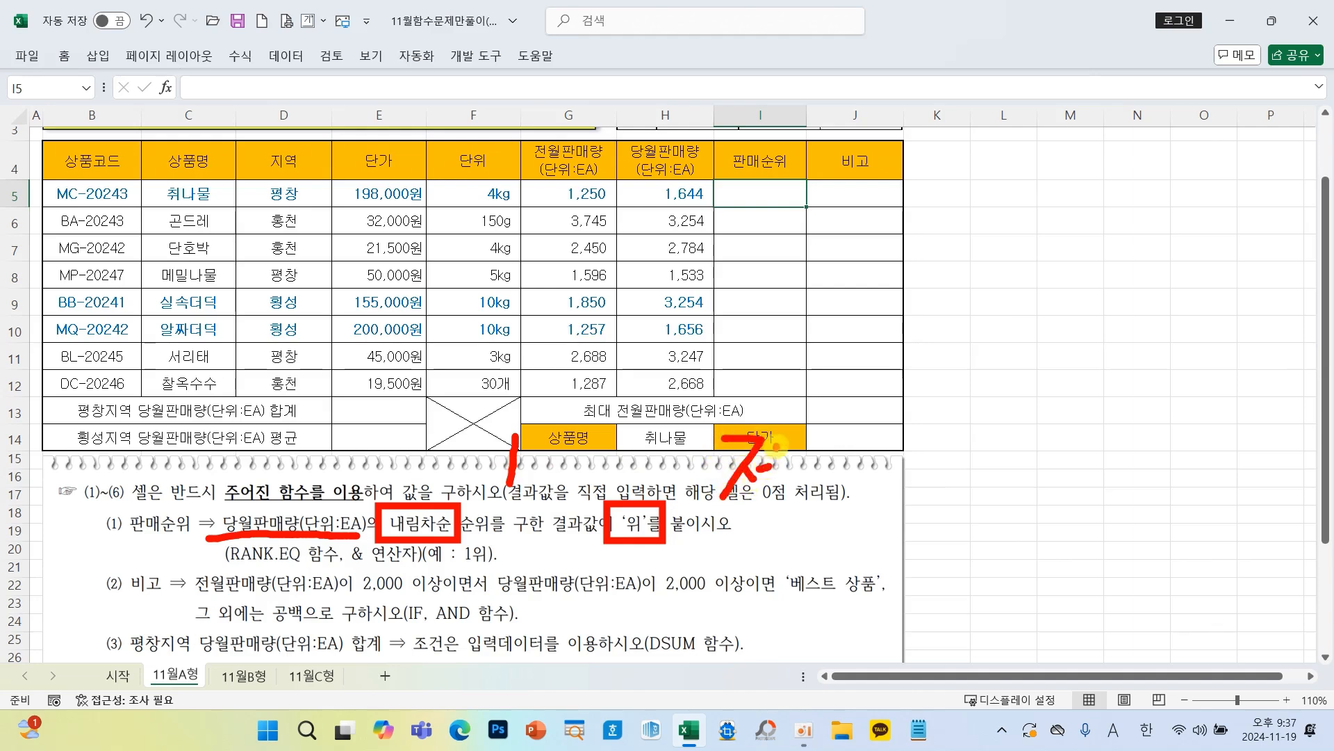
mouse_move(777, 447)
left_mouse_down()
mouse_move(775, 488)
mouse_move(793, 524)
left_mouse_up()
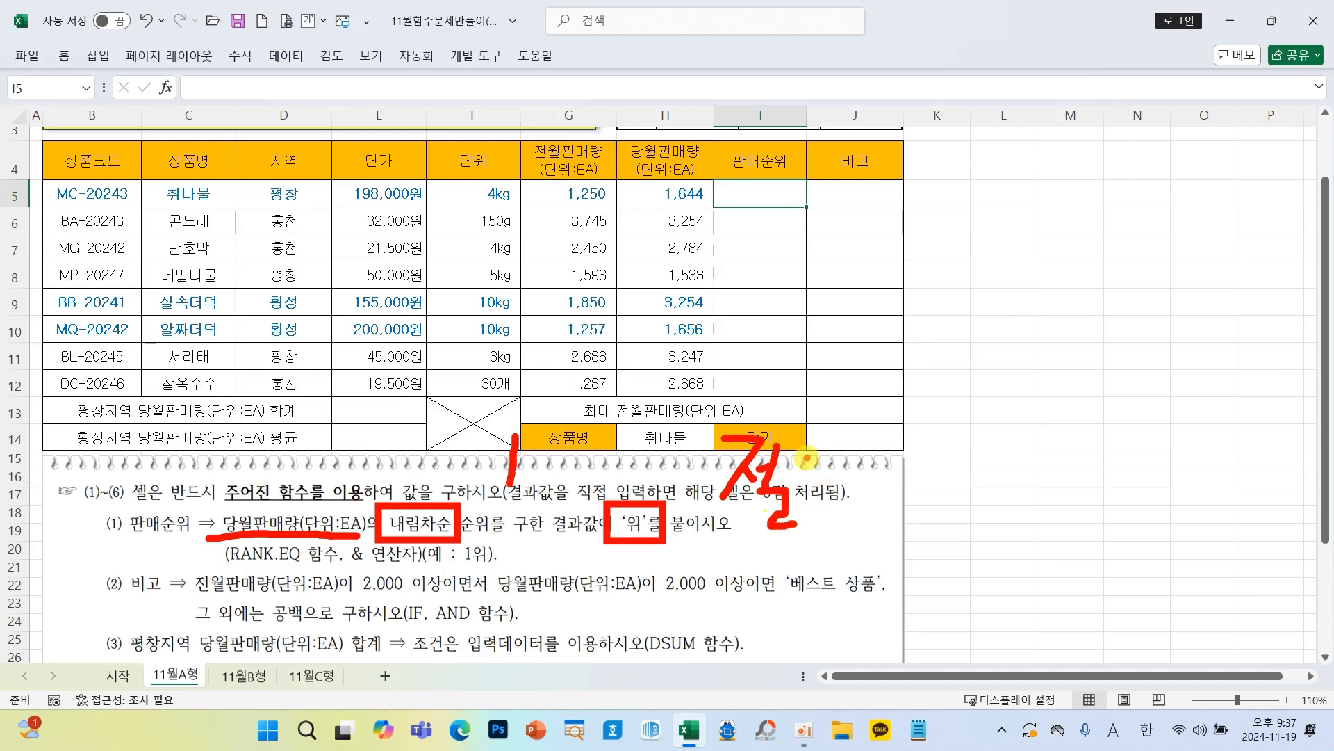
mouse_move(799, 460)
left_mouse_down()
mouse_move(838, 459)
mouse_move(860, 492)
mouse_move(880, 485)
mouse_move(886, 533)
left_mouse_up()
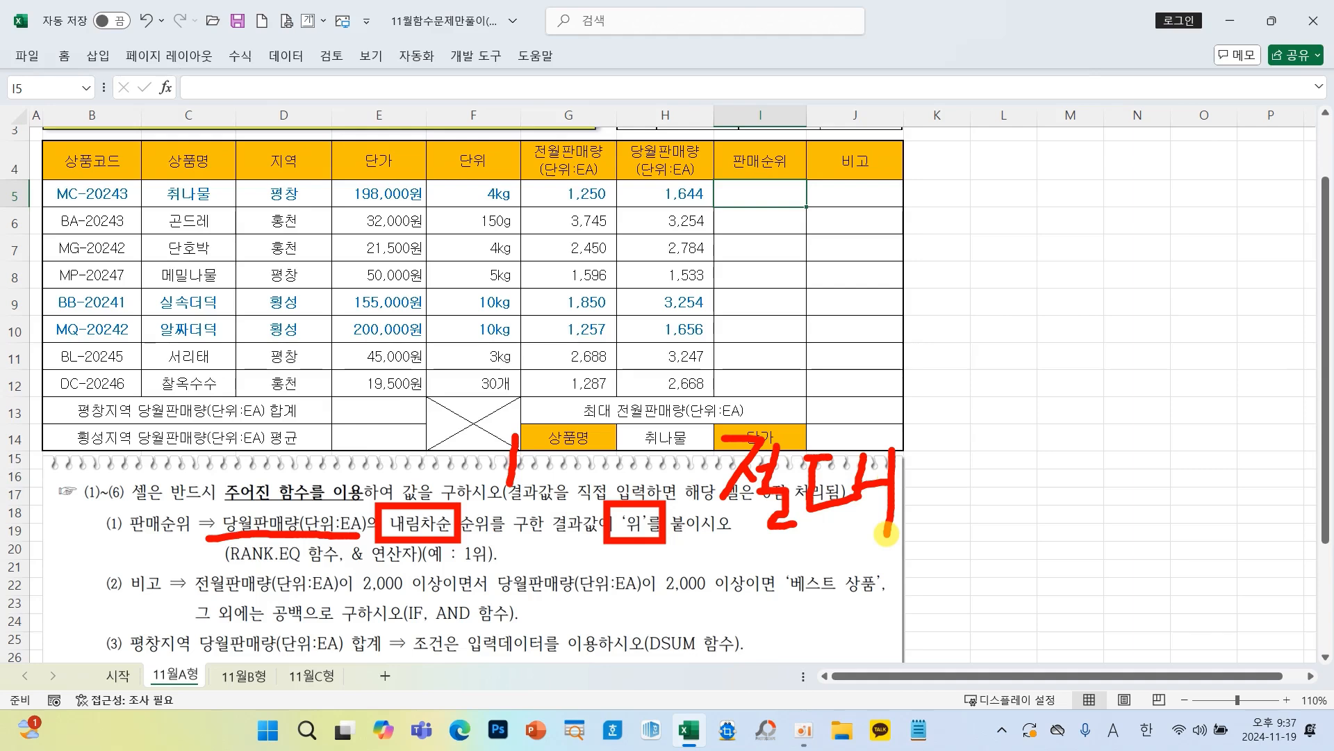
key("Escape")
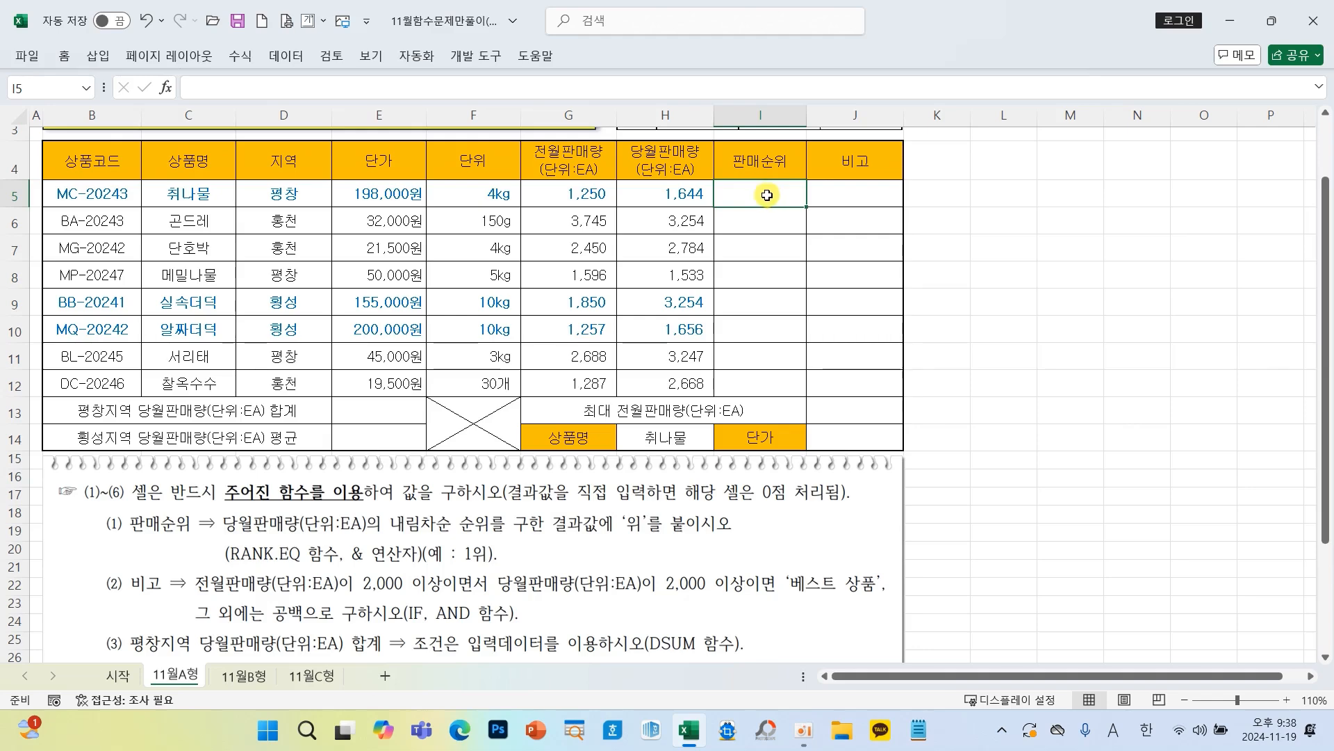
Step: Insert the RANK.EQ function in cell I5 and set its Number argument to H5
left_click(167, 87)
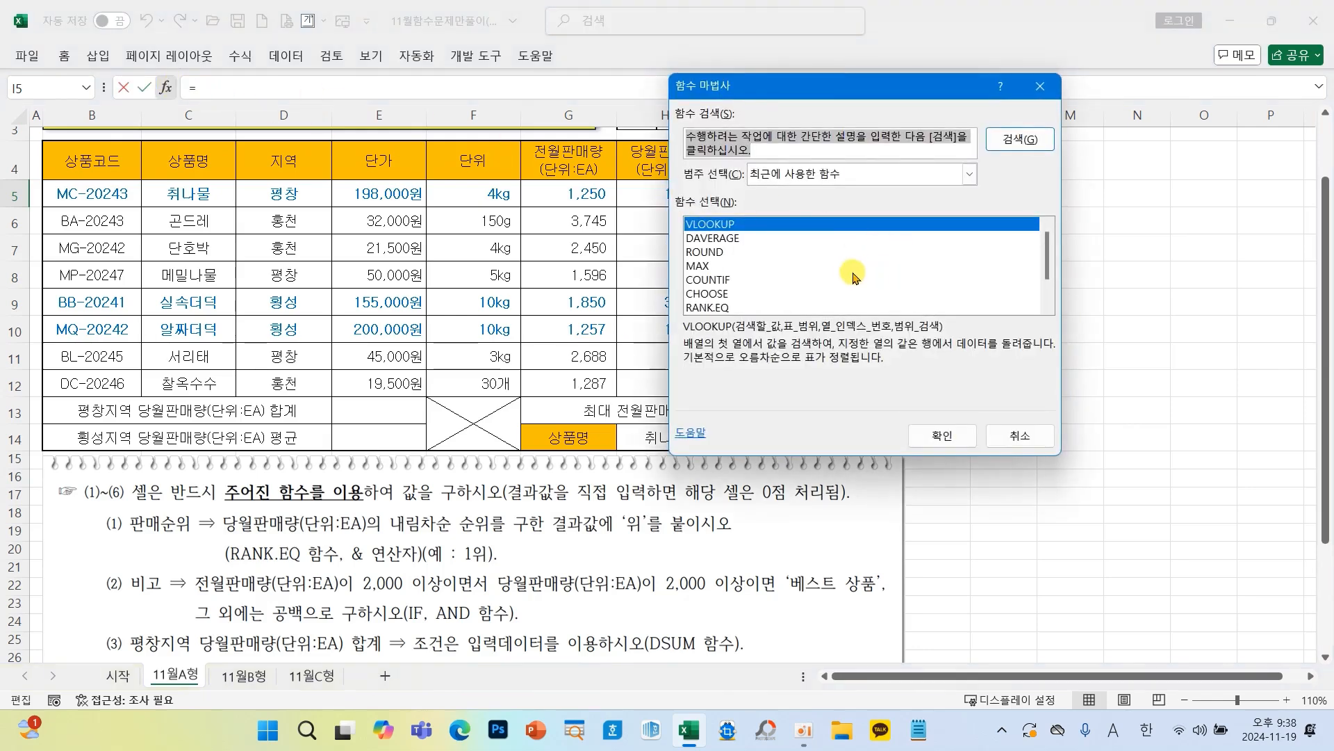
left_click(708, 307)
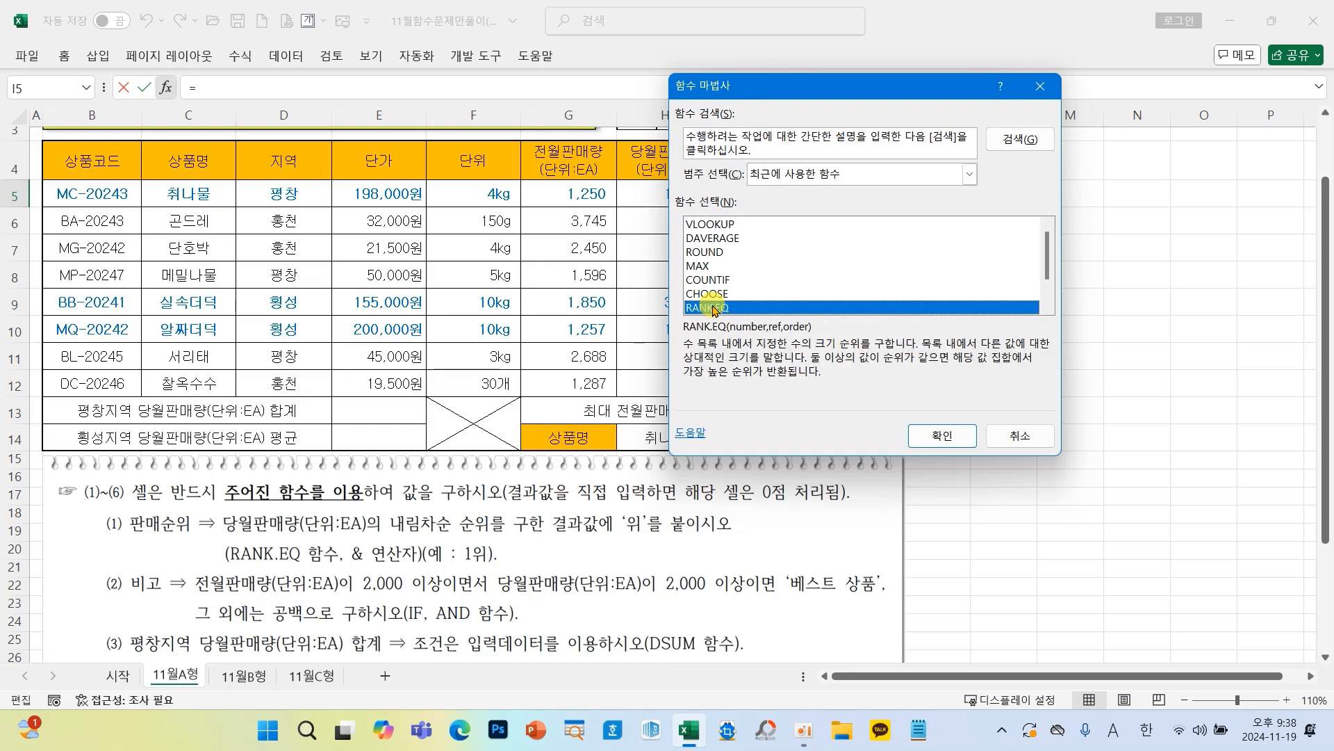
left_click_drag(775, 96, 948, 104)
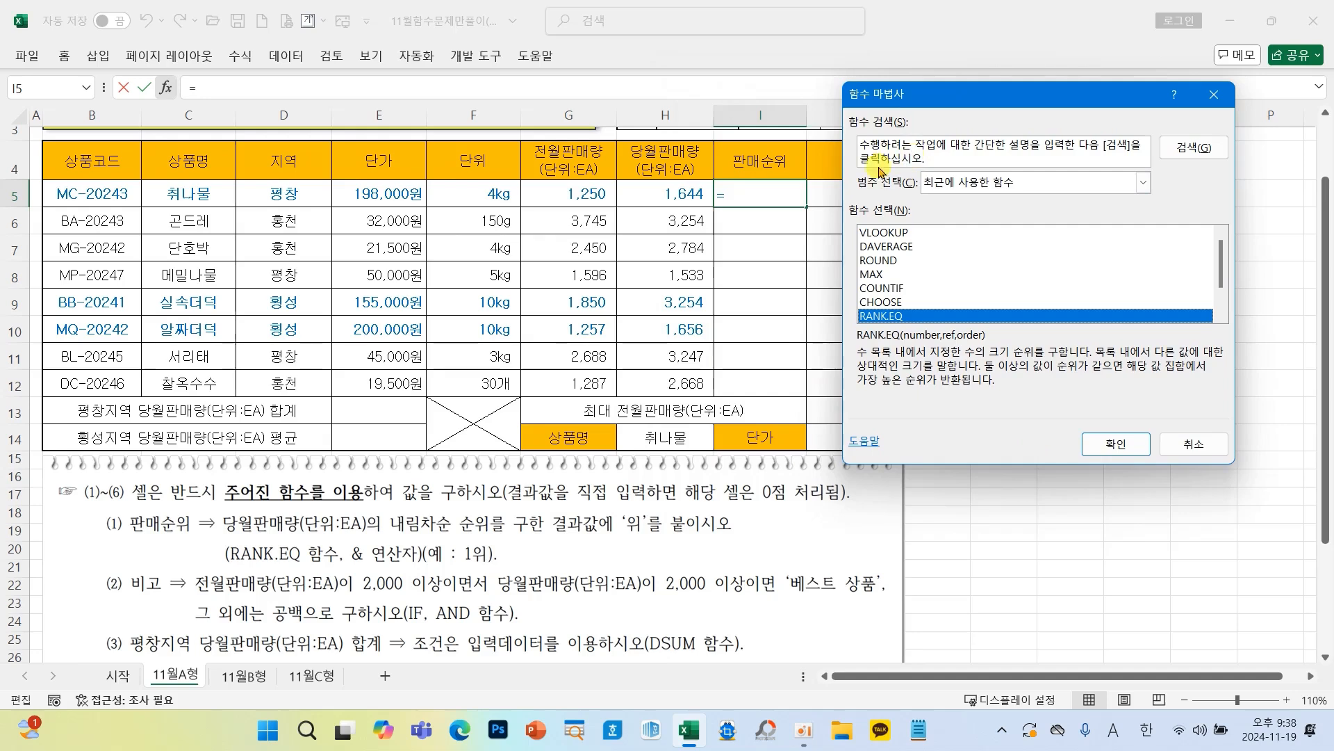
left_click(1099, 445)
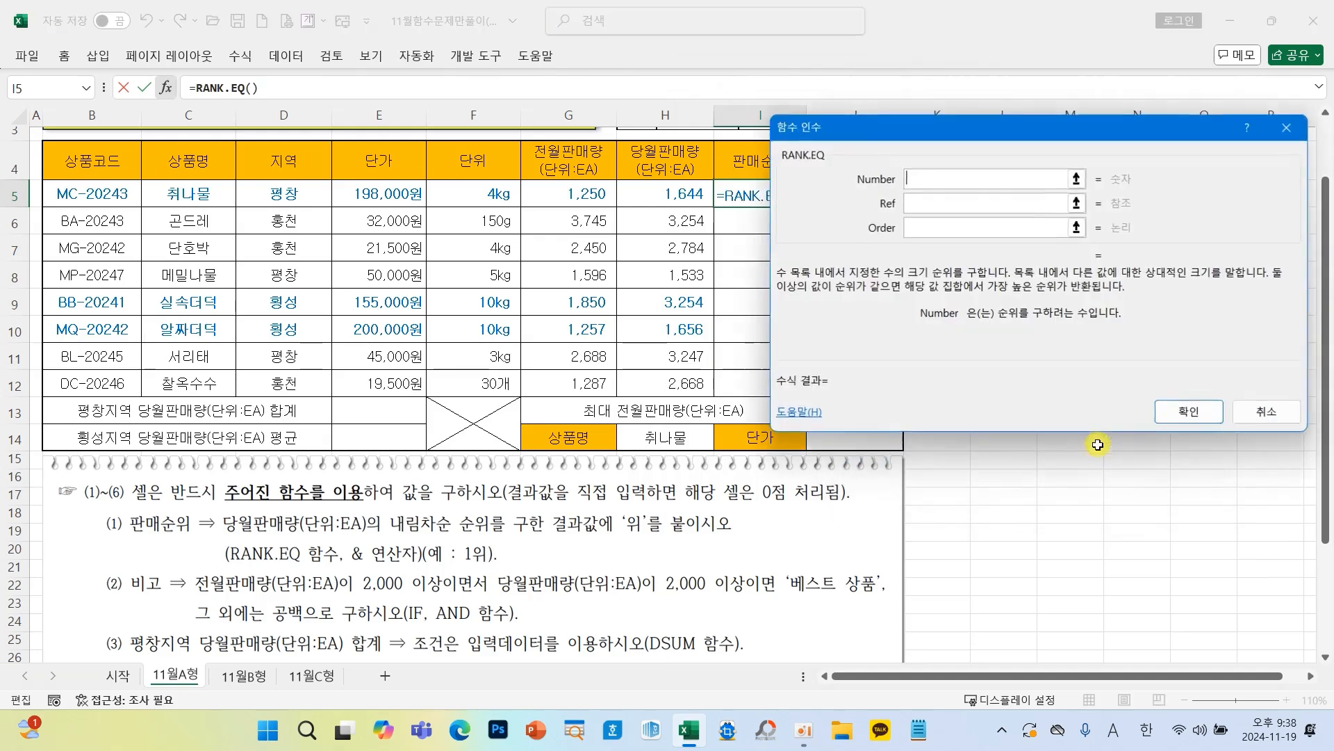
left_click_drag(893, 125, 844, 145)
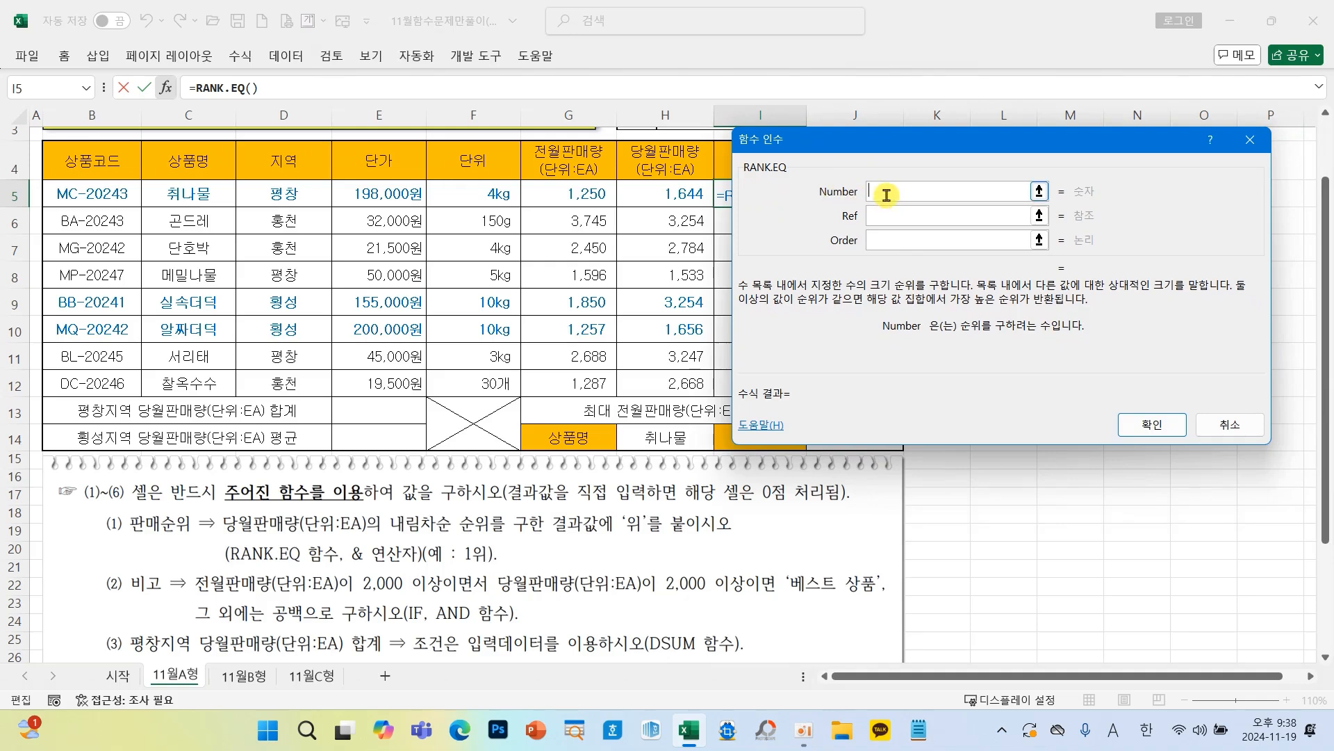
left_click_drag(818, 149, 841, 148)
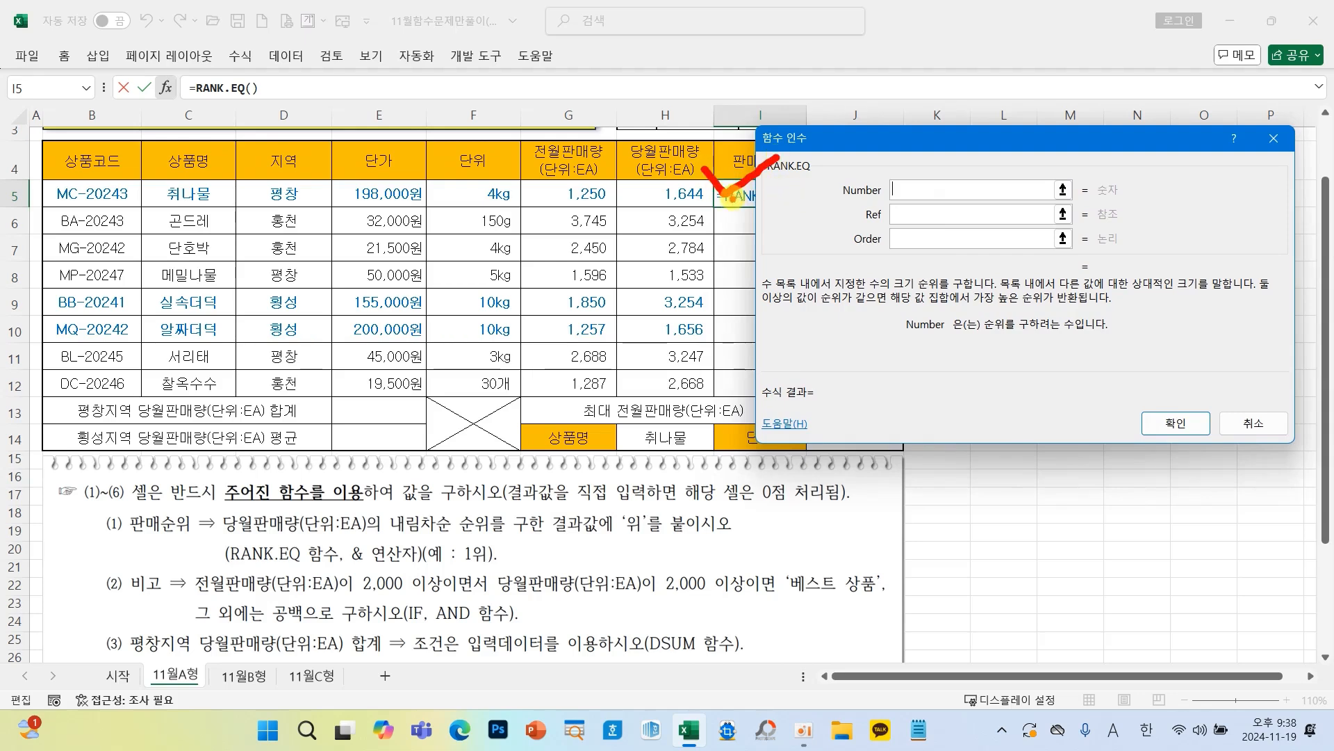
left_click_drag(733, 200, 665, 206)
left_click(647, 189)
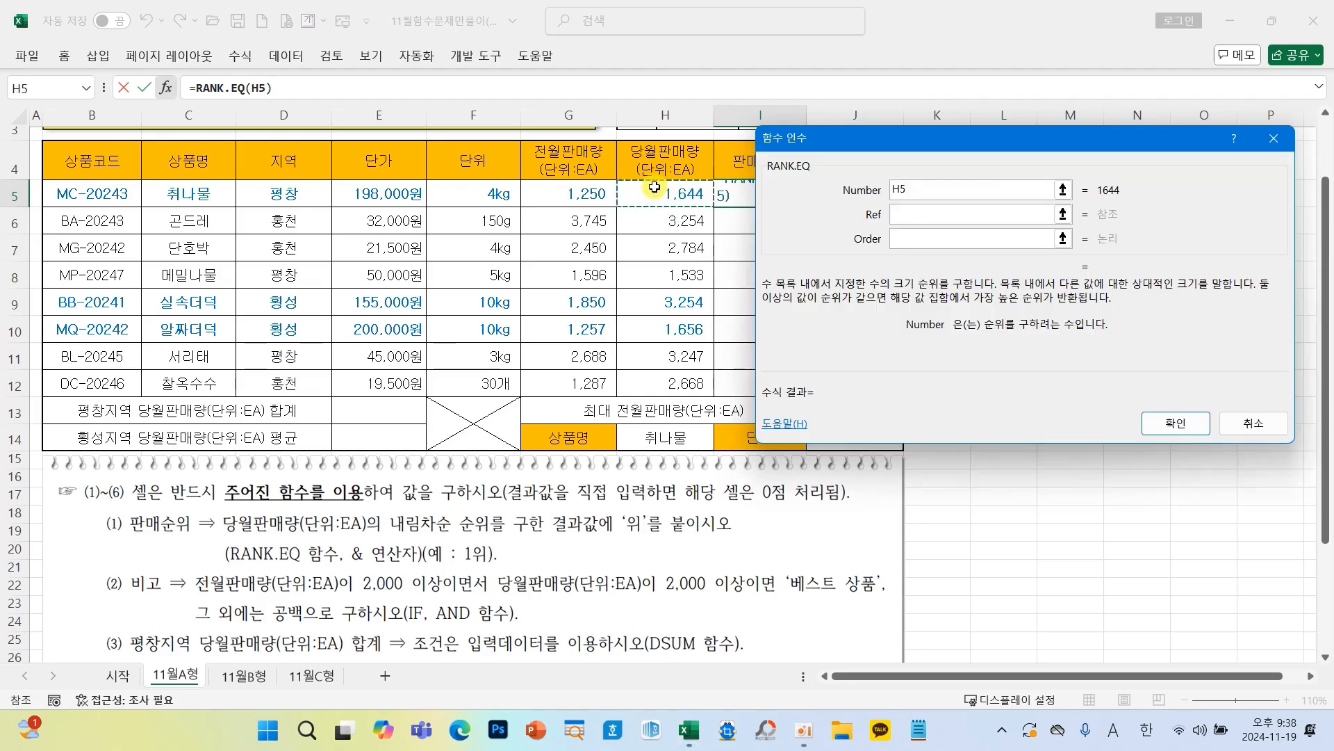
Step: Set the Ref argument of RANK.EQ to the 당월판매량 range H5:H12
left_click(898, 217)
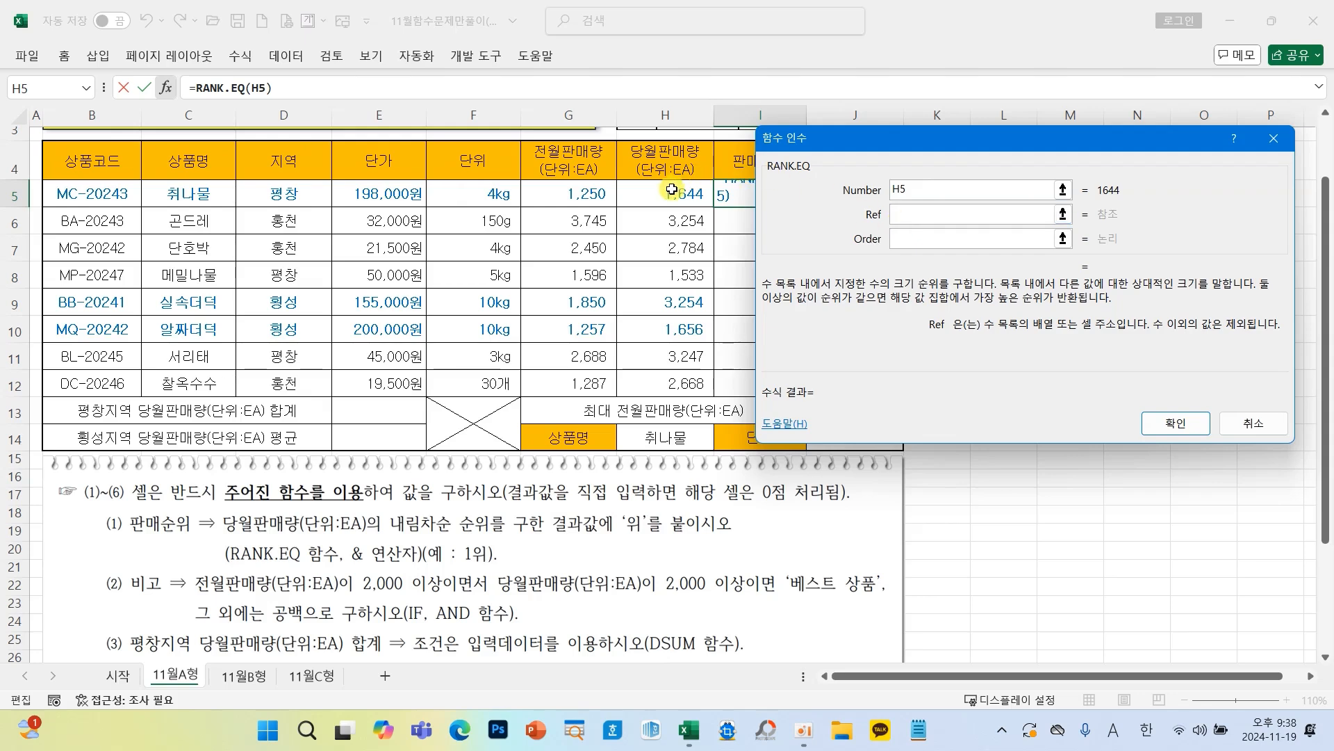
left_click_drag(668, 193, 664, 386)
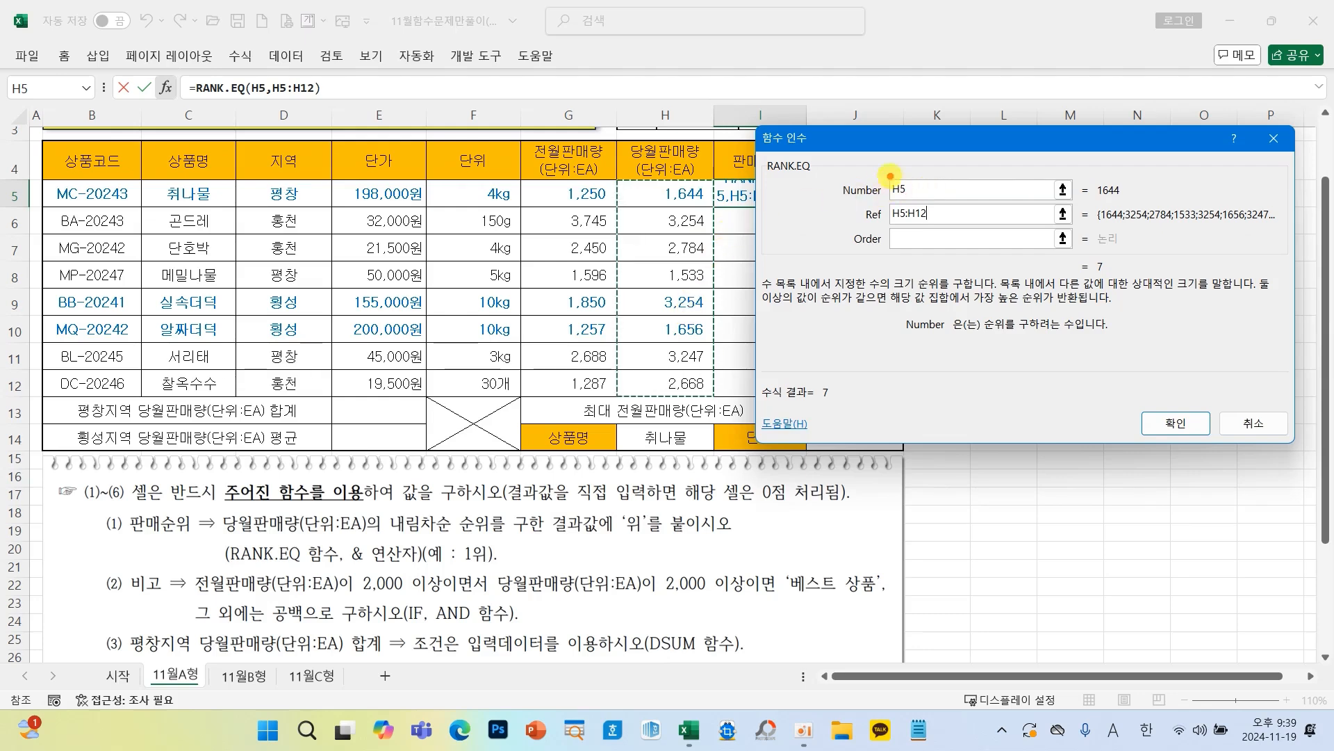
mouse_move(732, 225)
left_mouse_down()
mouse_move(697, 223)
mouse_move(712, 230)
left_mouse_up()
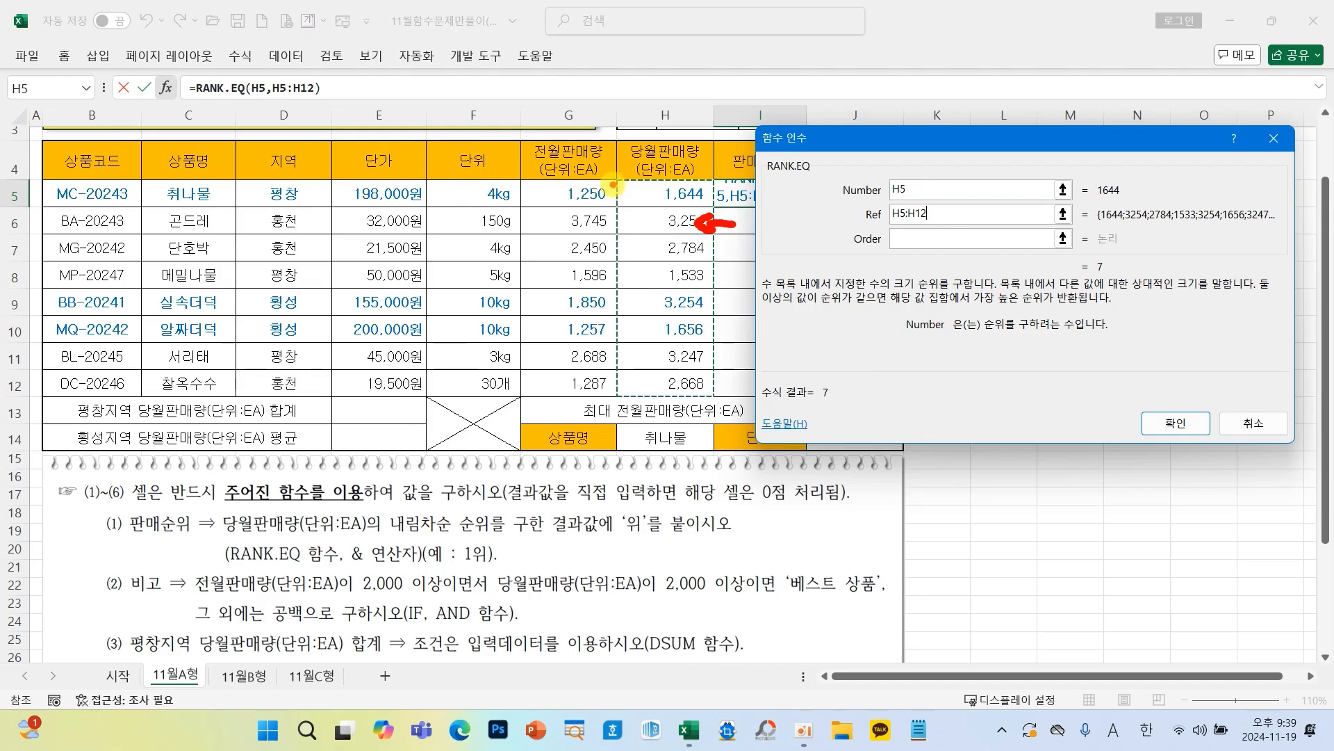
mouse_move(613, 182)
left_mouse_down()
mouse_move(704, 310)
mouse_move(710, 401)
left_mouse_up()
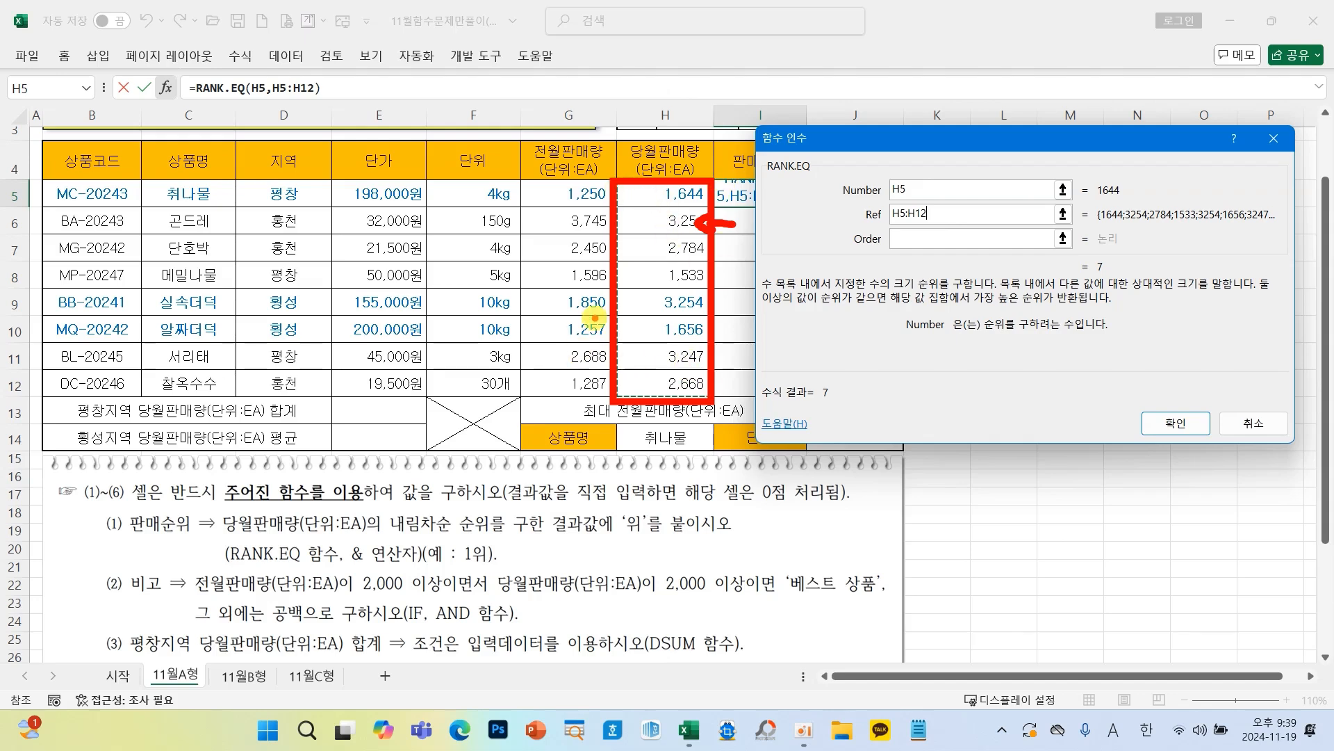
key("Escape")
Step: Try to make the H5:H12 reference absolute, and clear the Ref argument
key("F4")
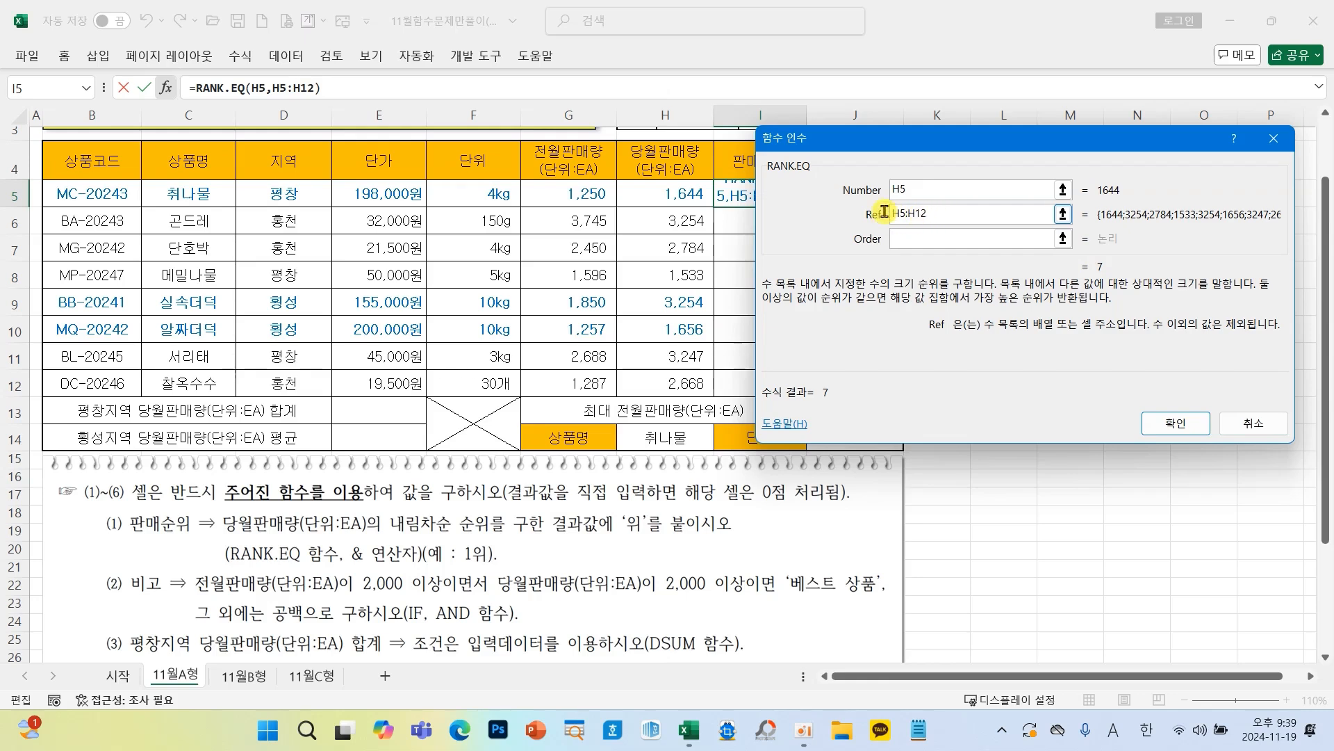
key("F4")
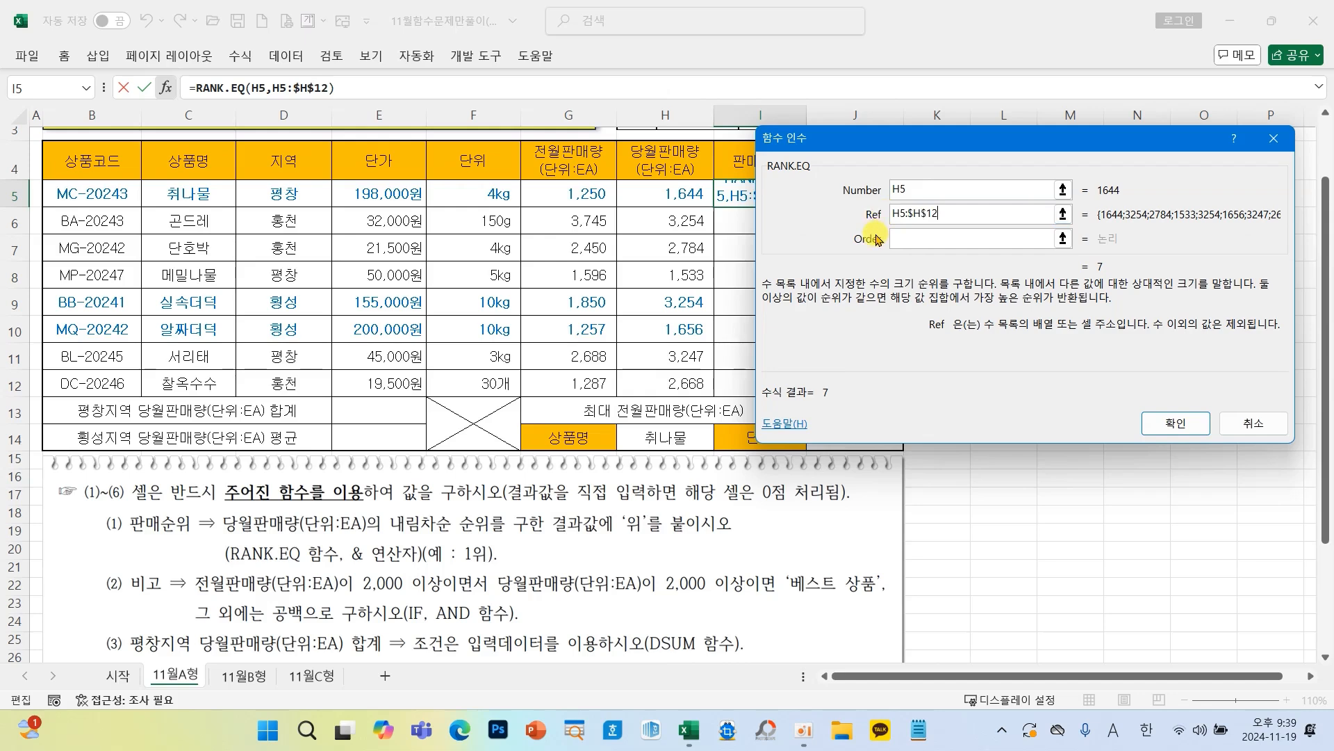
key("BackSpace")
key("BackSpace")
key("BackSpace")
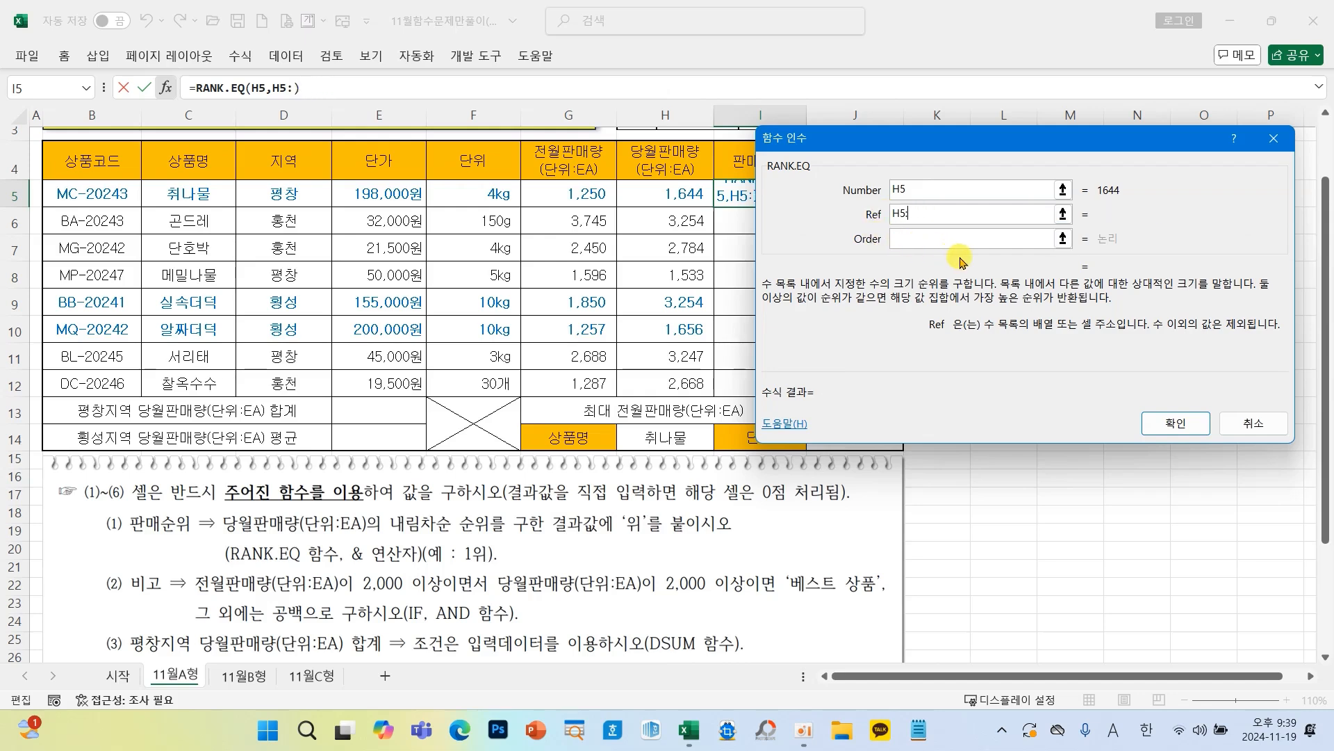
key("BackSpace")
key("BackSpace")
key("BackSpace")
Step: Set the Ref argument to the absolute range $H$5:$H$12 and activate the Order argument
left_click_drag(686, 198, 667, 381)
key("F4")
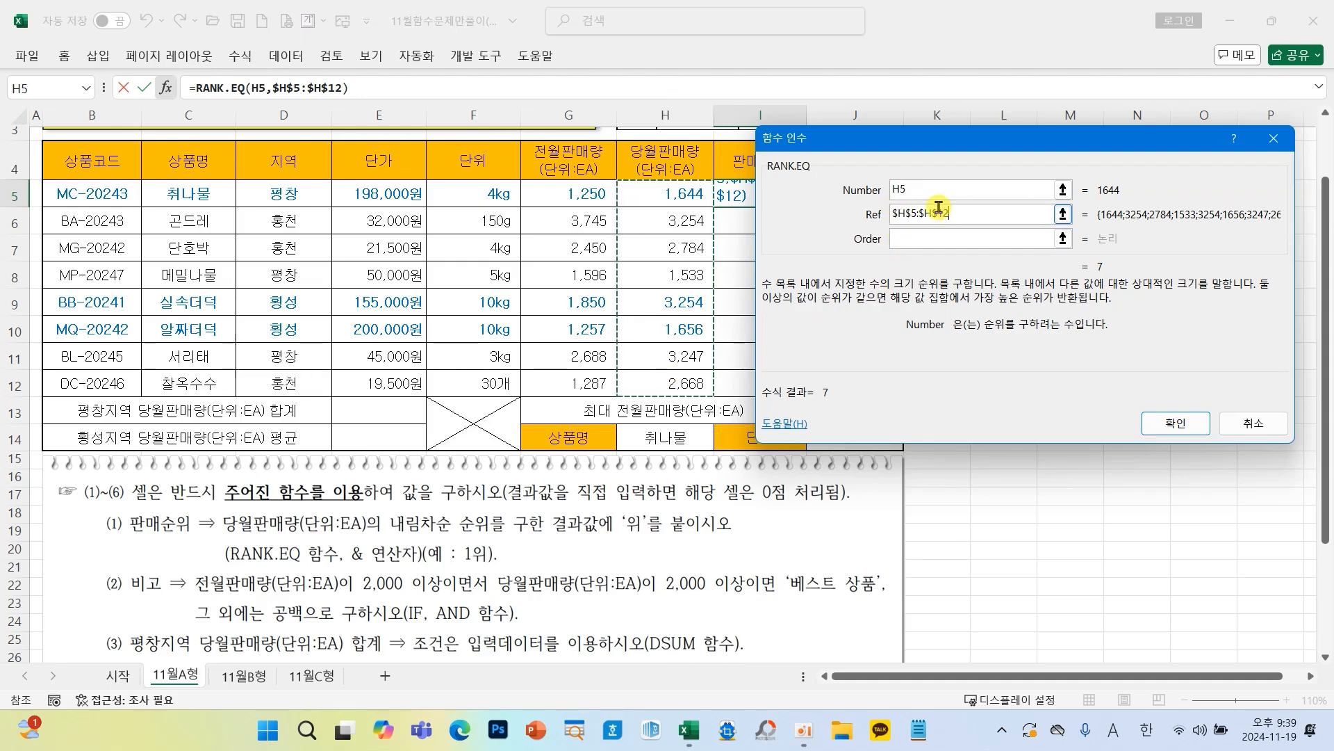
left_click(925, 236)
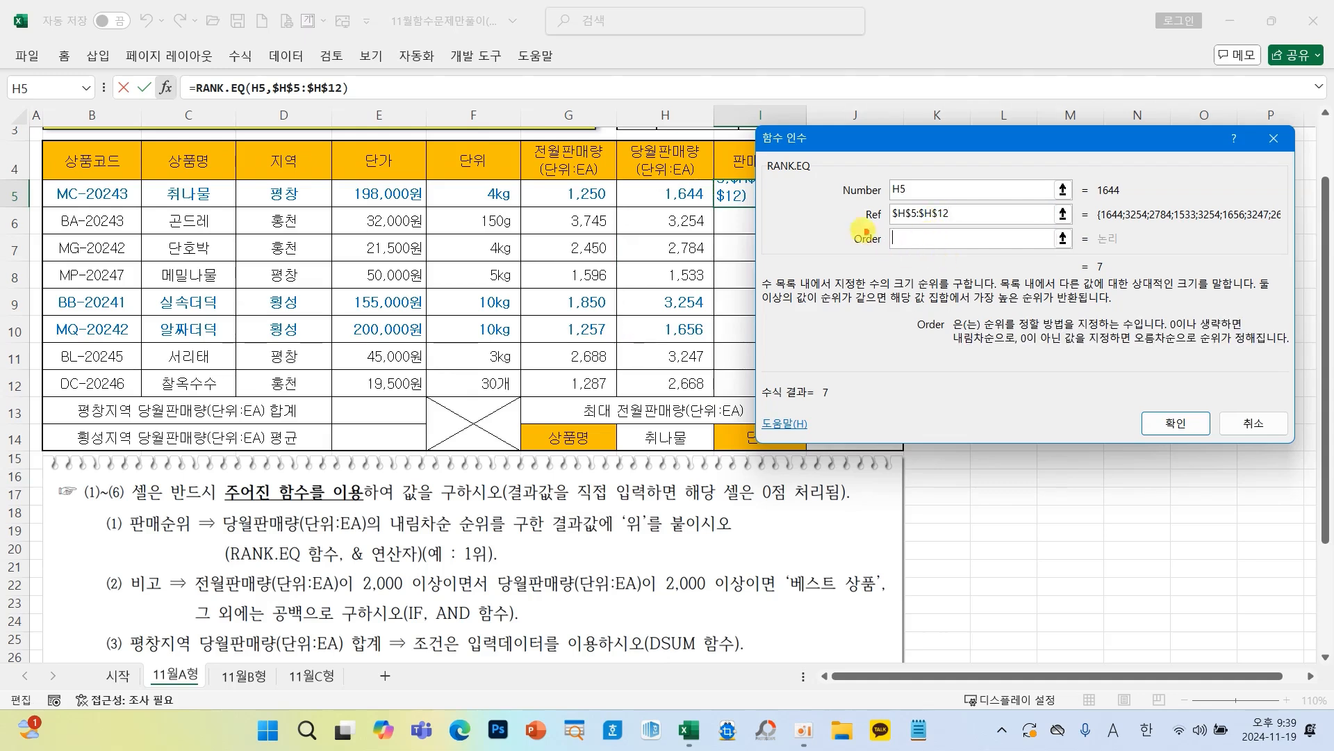
mouse_move(838, 222)
left_mouse_down()
mouse_move(998, 264)
mouse_move(1087, 259)
left_mouse_up()
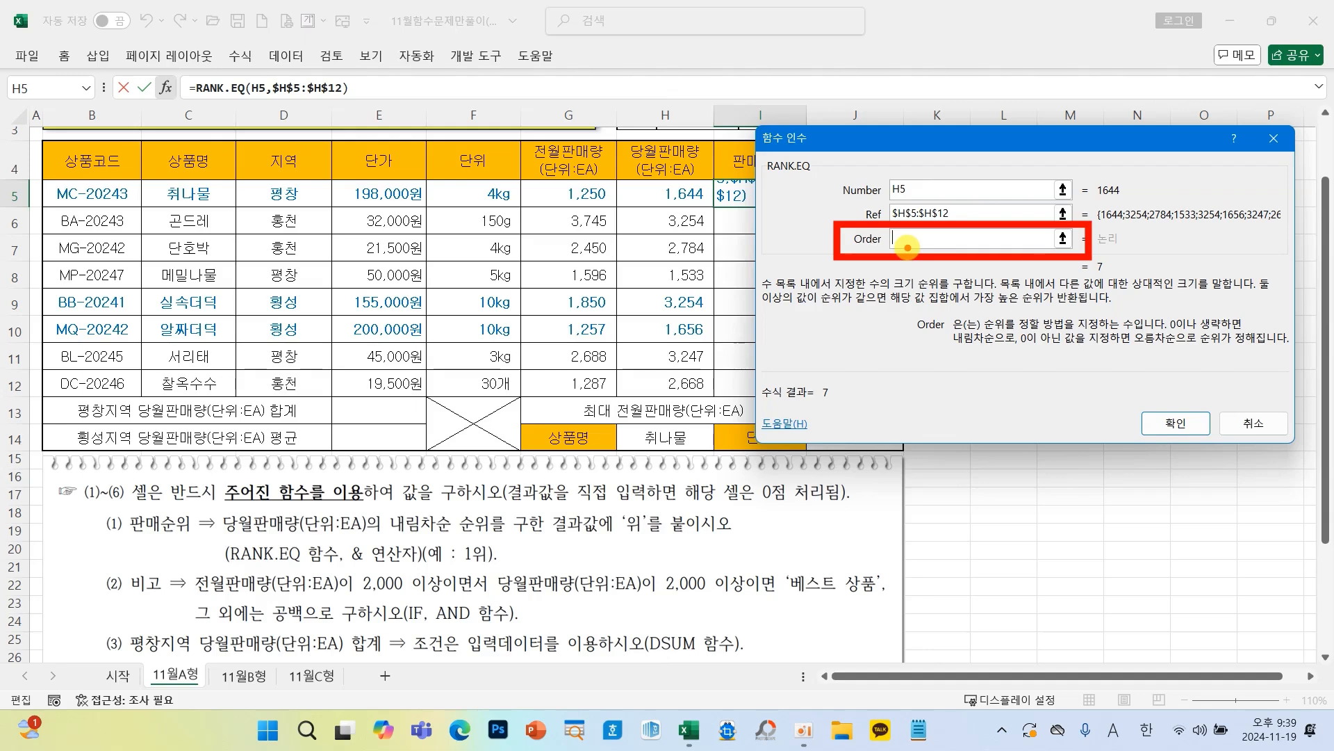
mouse_move(901, 278)
left_mouse_down()
mouse_move(903, 314)
mouse_move(919, 283)
mouse_move(896, 278)
left_mouse_up()
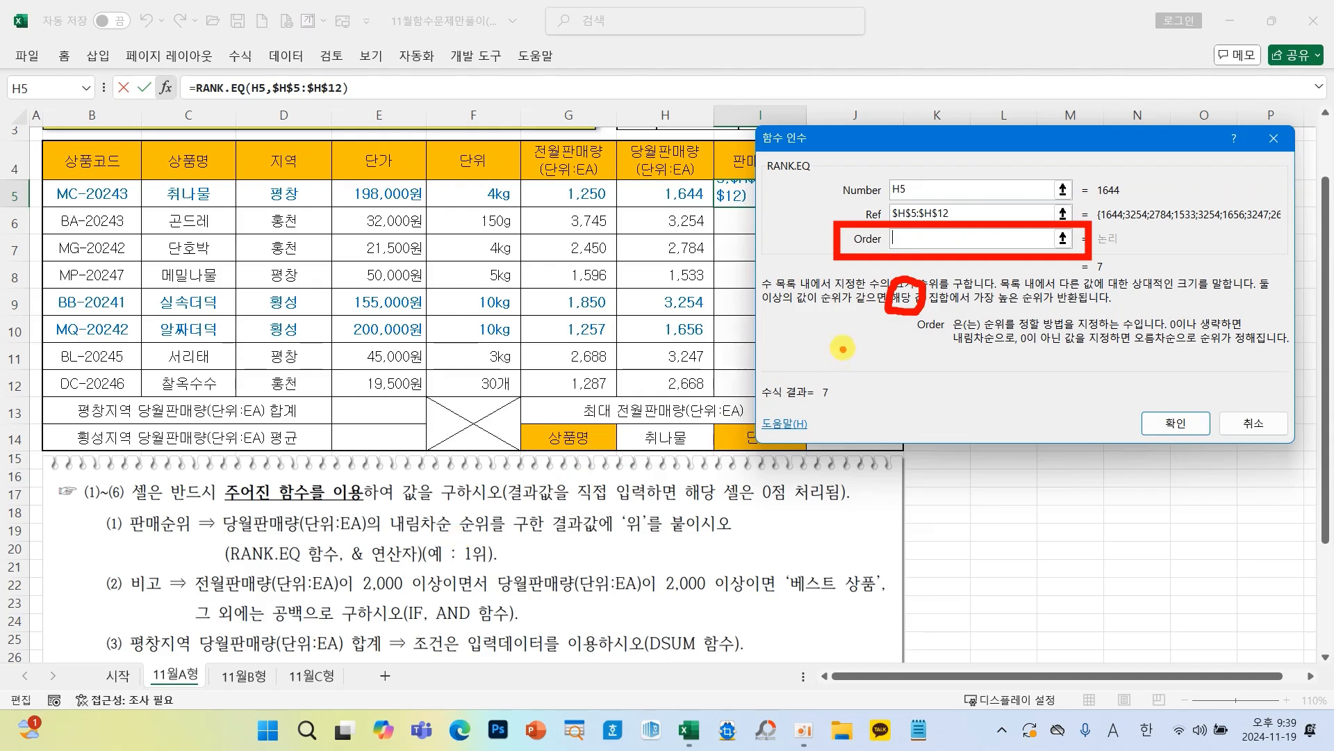
Step: Accept the RANK.EQ arguments for cell I5 with Order left blank for descending order
mouse_move(966, 245)
left_mouse_down()
mouse_move(1021, 301)
mouse_move(1000, 298)
mouse_move(1025, 304)
mouse_move(1034, 280)
mouse_move(1050, 380)
left_mouse_up()
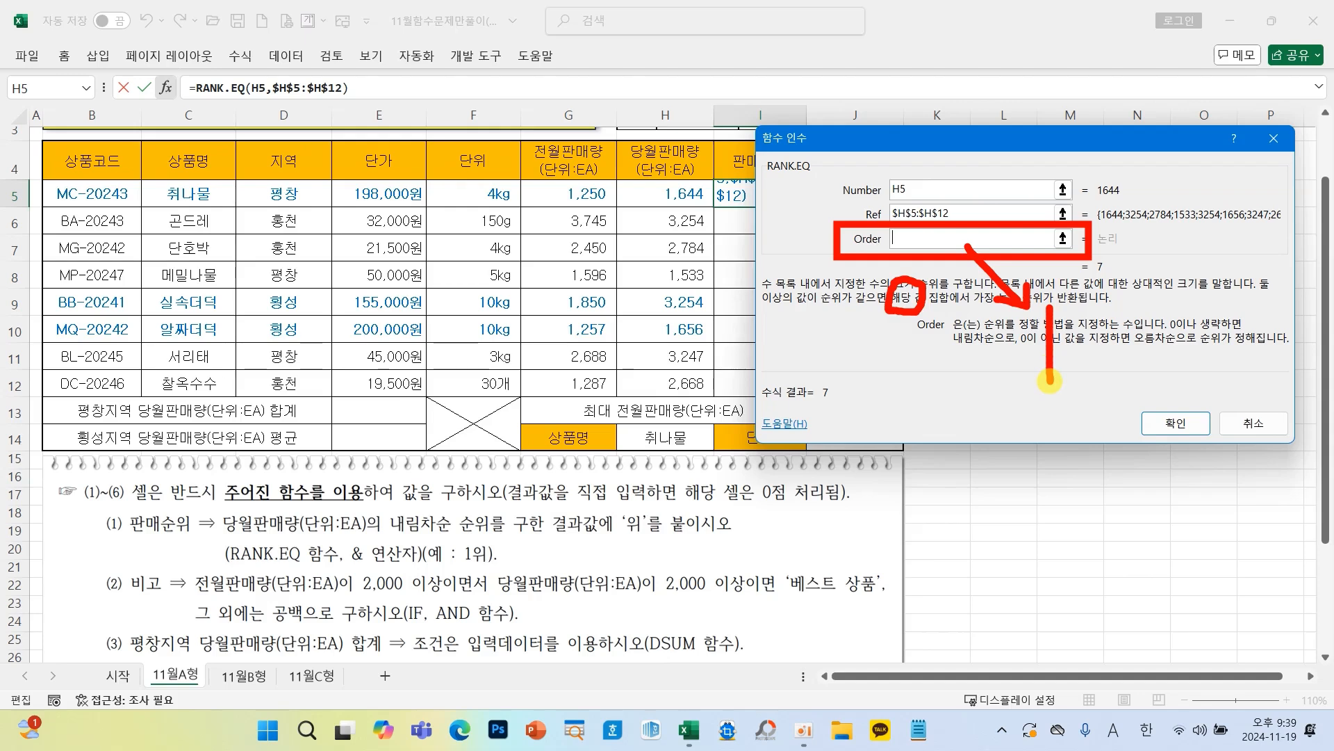
key("Escape")
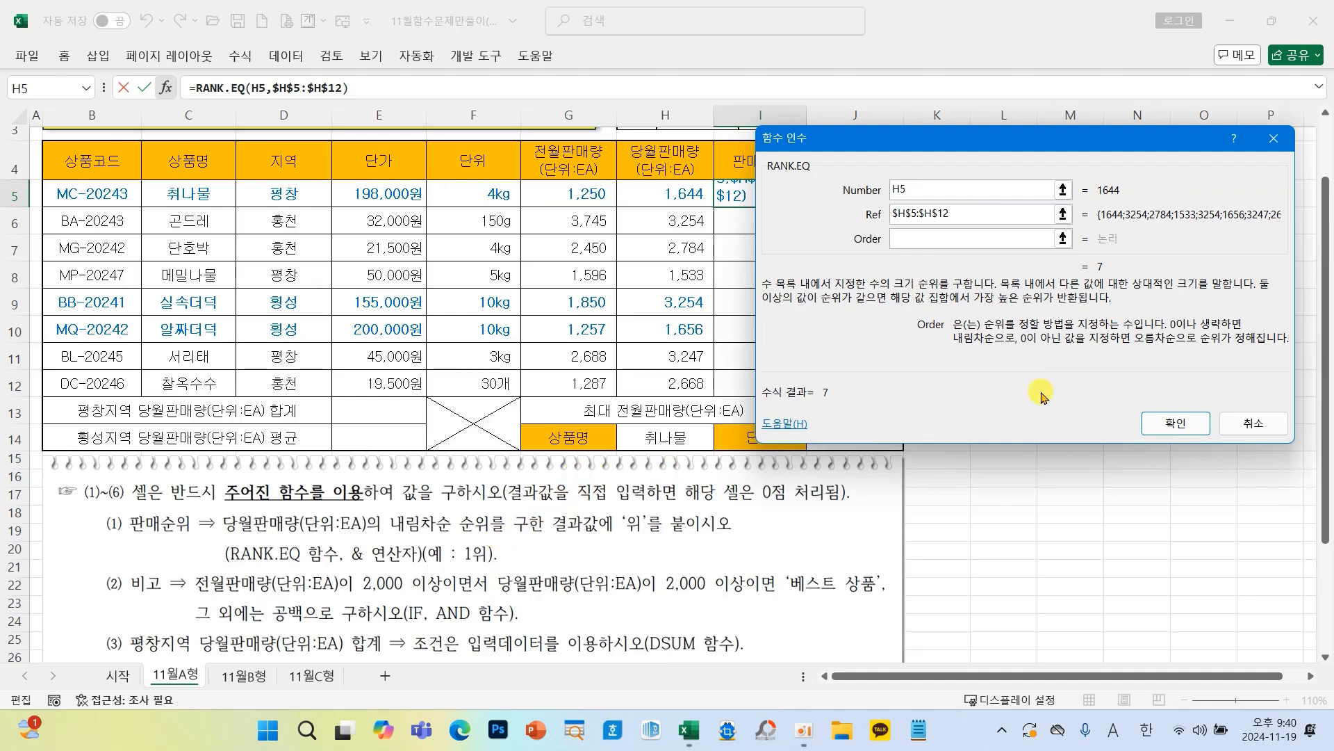
left_click(1175, 422)
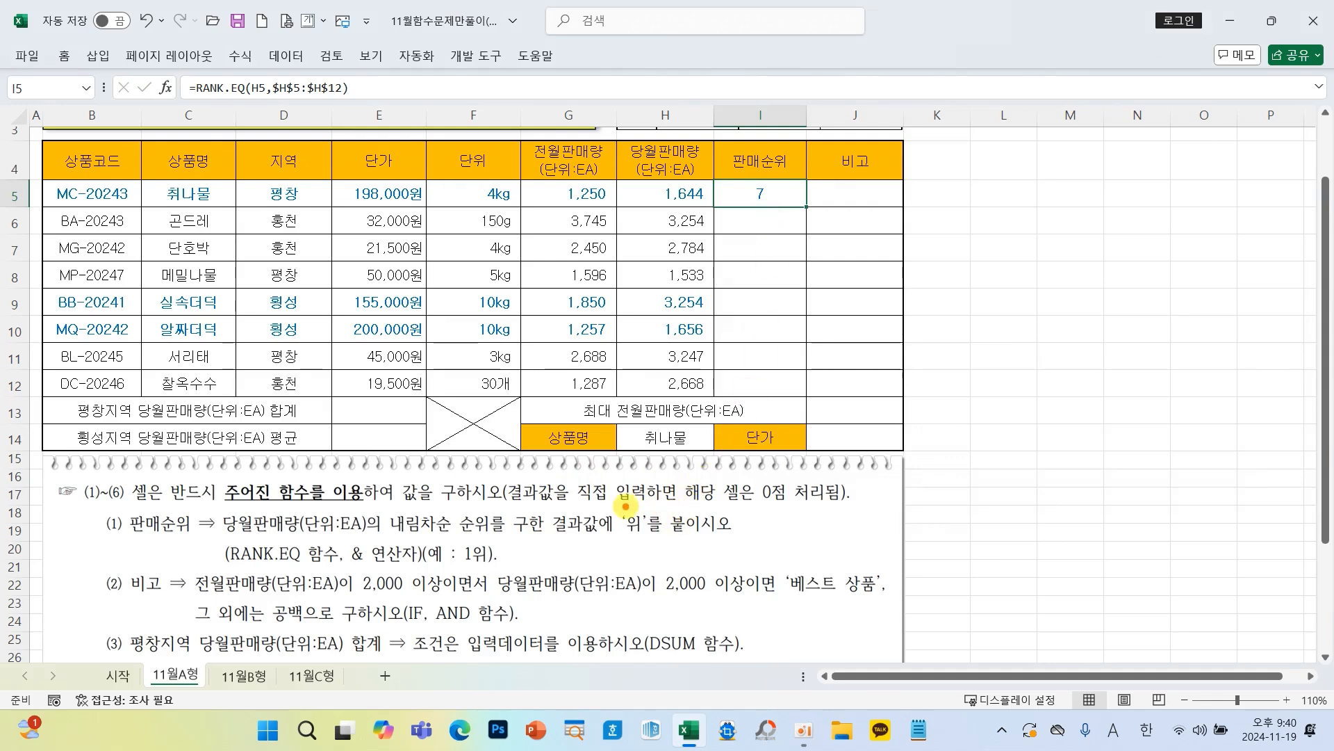
key("ctrl+2")
left_click_drag(598, 506, 681, 549)
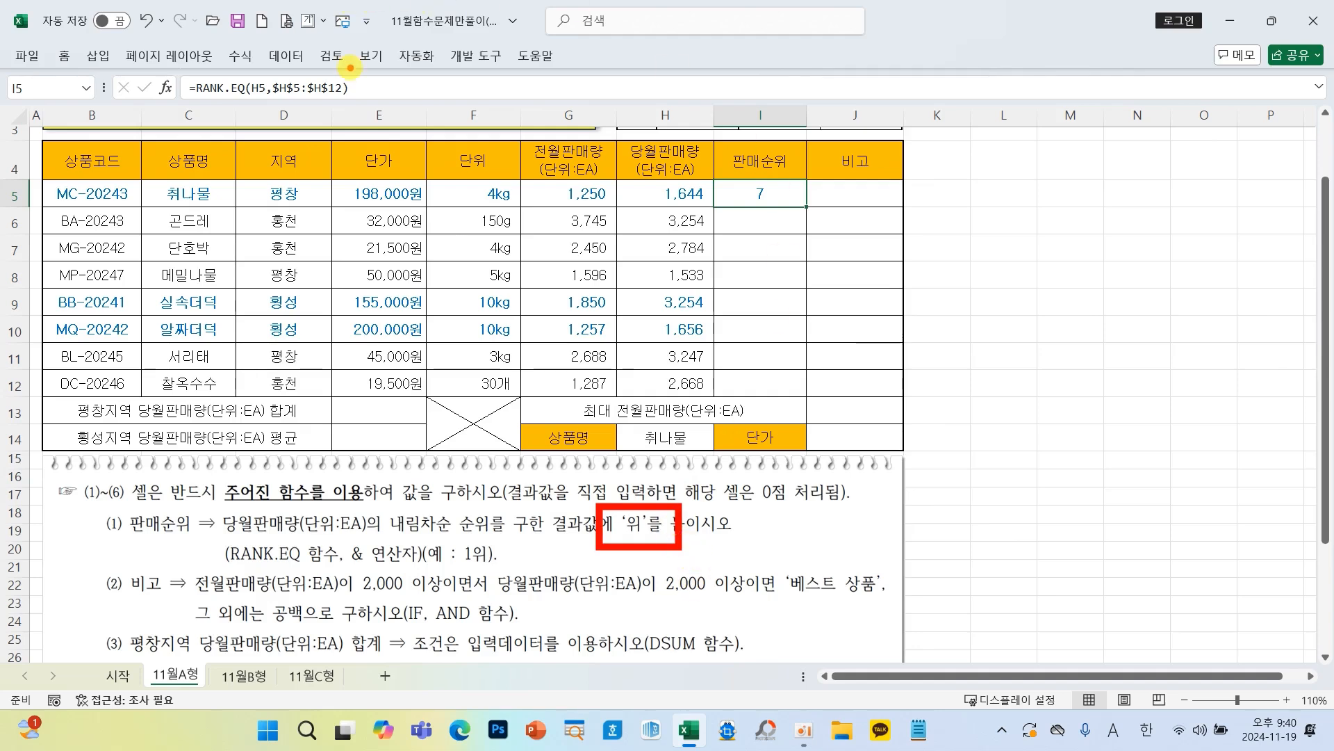
mouse_move(351, 69)
left_mouse_down()
mouse_move(353, 81)
mouse_move(417, 37)
left_mouse_up()
key("Escape")
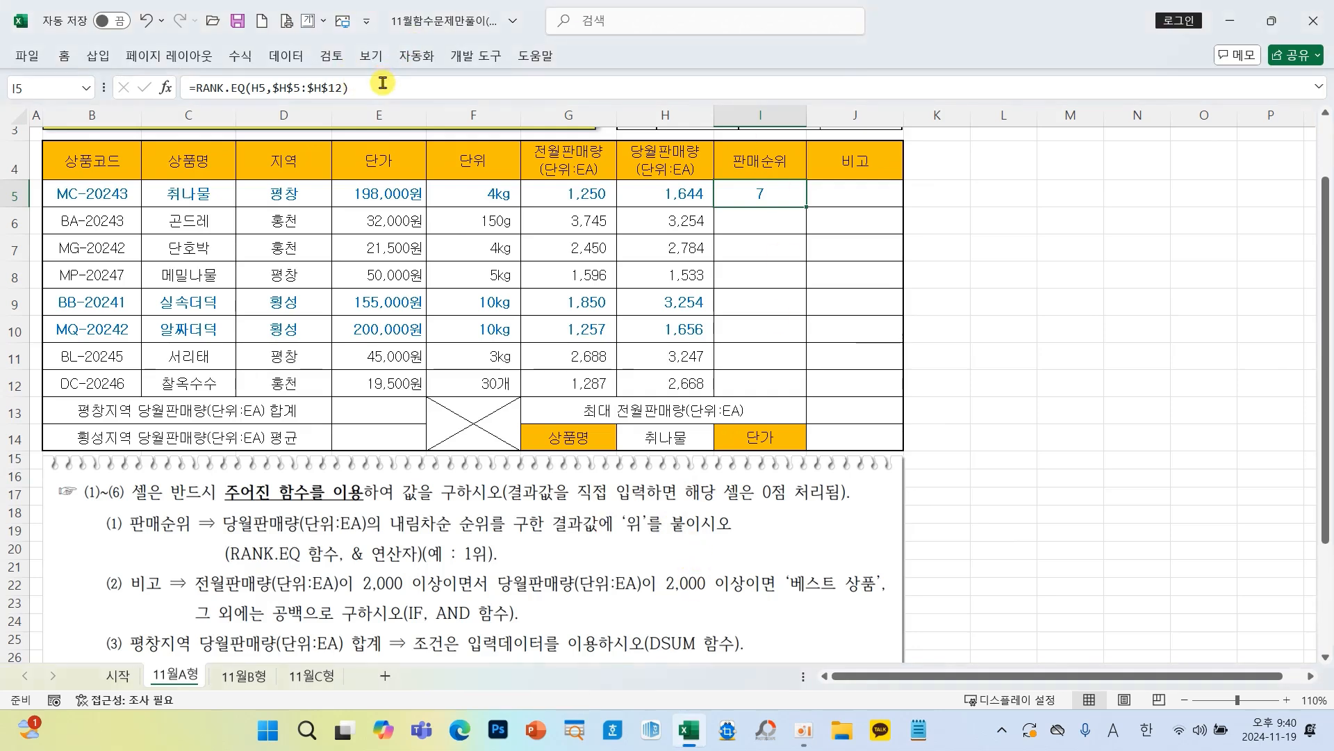
Step: Append &"위" to the end of the RANK.EQ formula in cell I5 and commit it
left_click(383, 83)
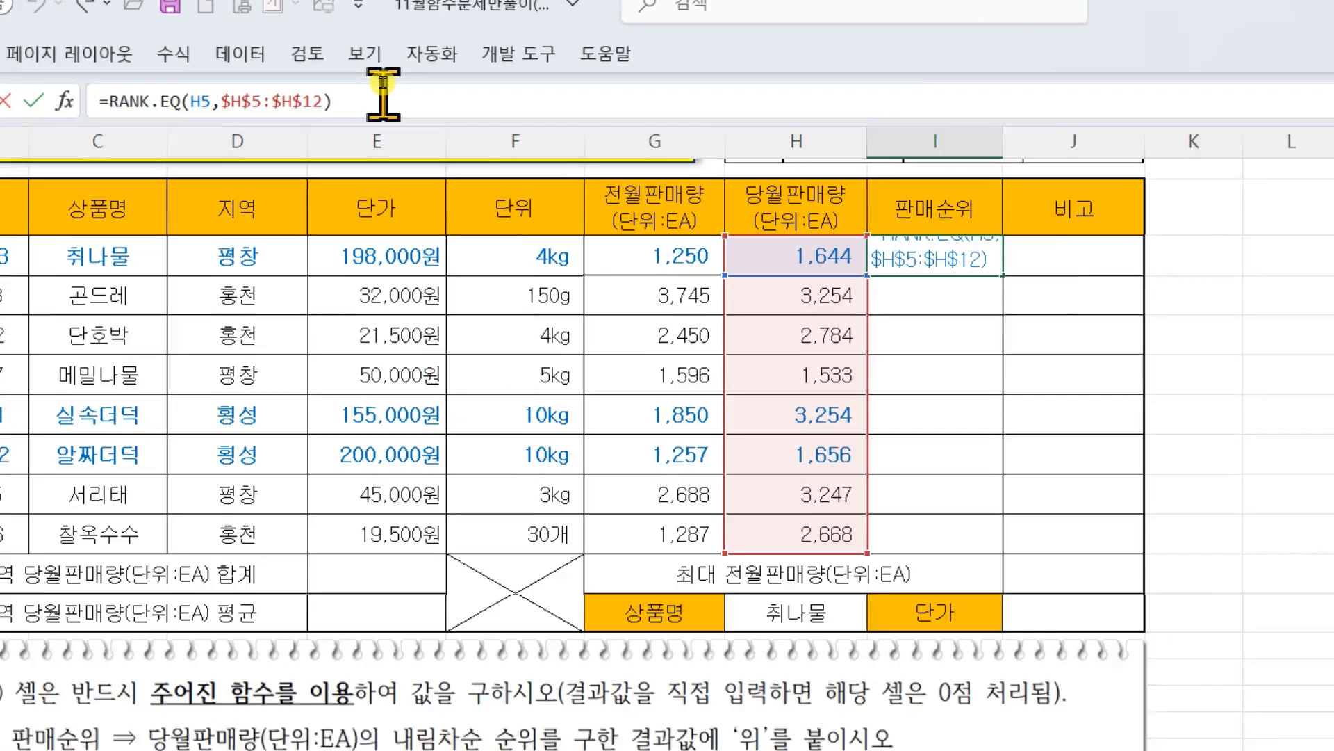
type("&")
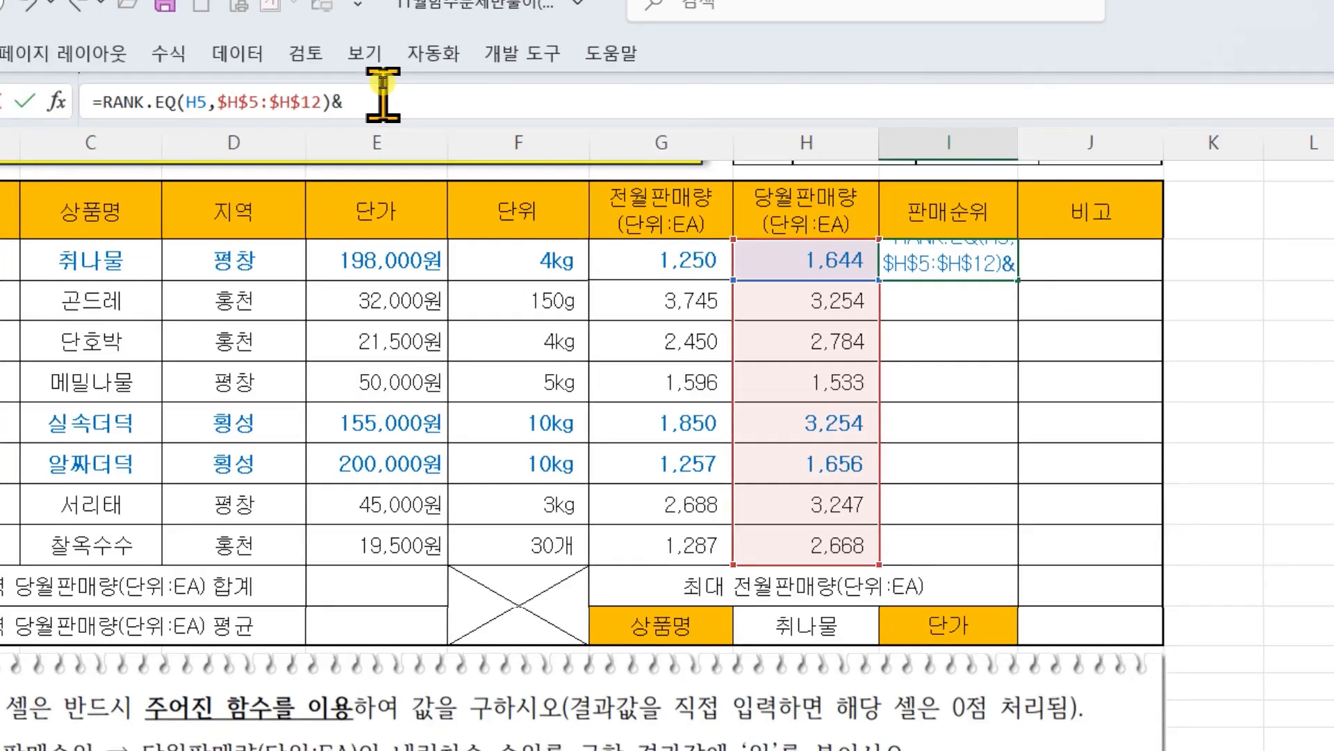
type("\"위")
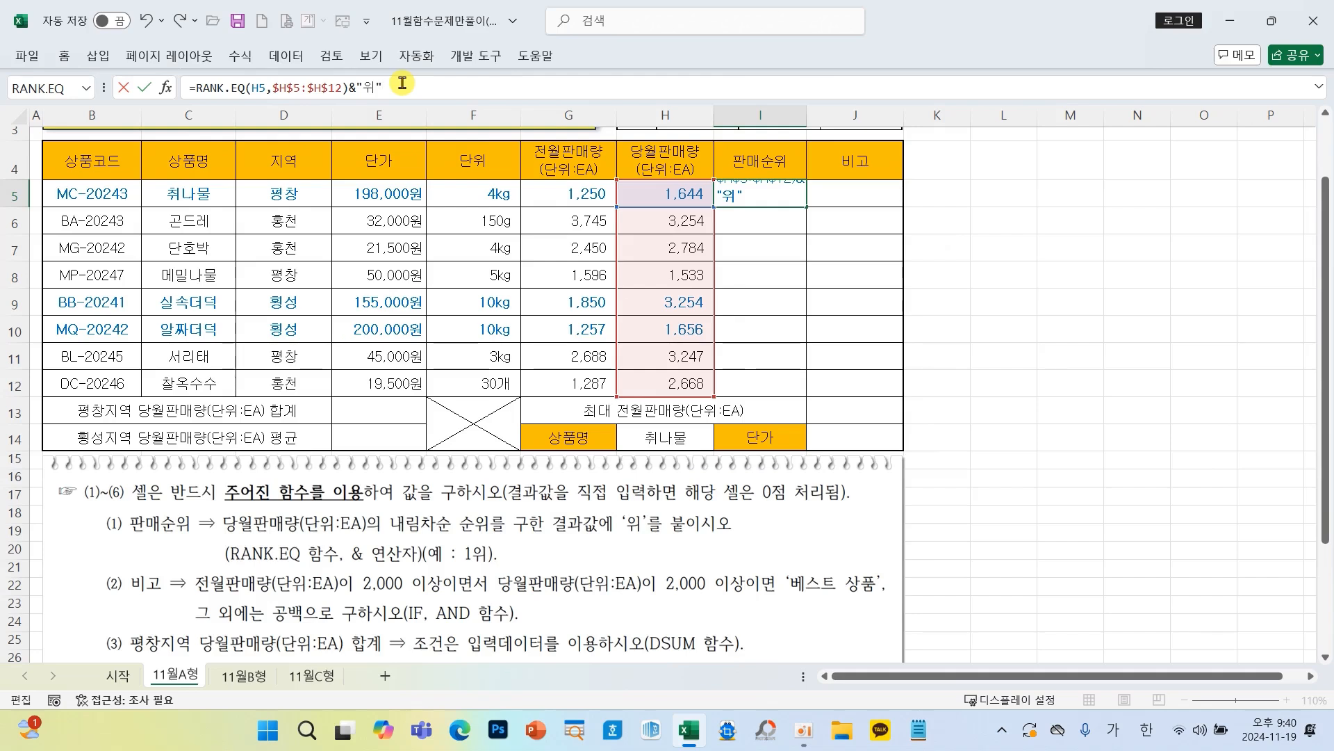
left_click(144, 87)
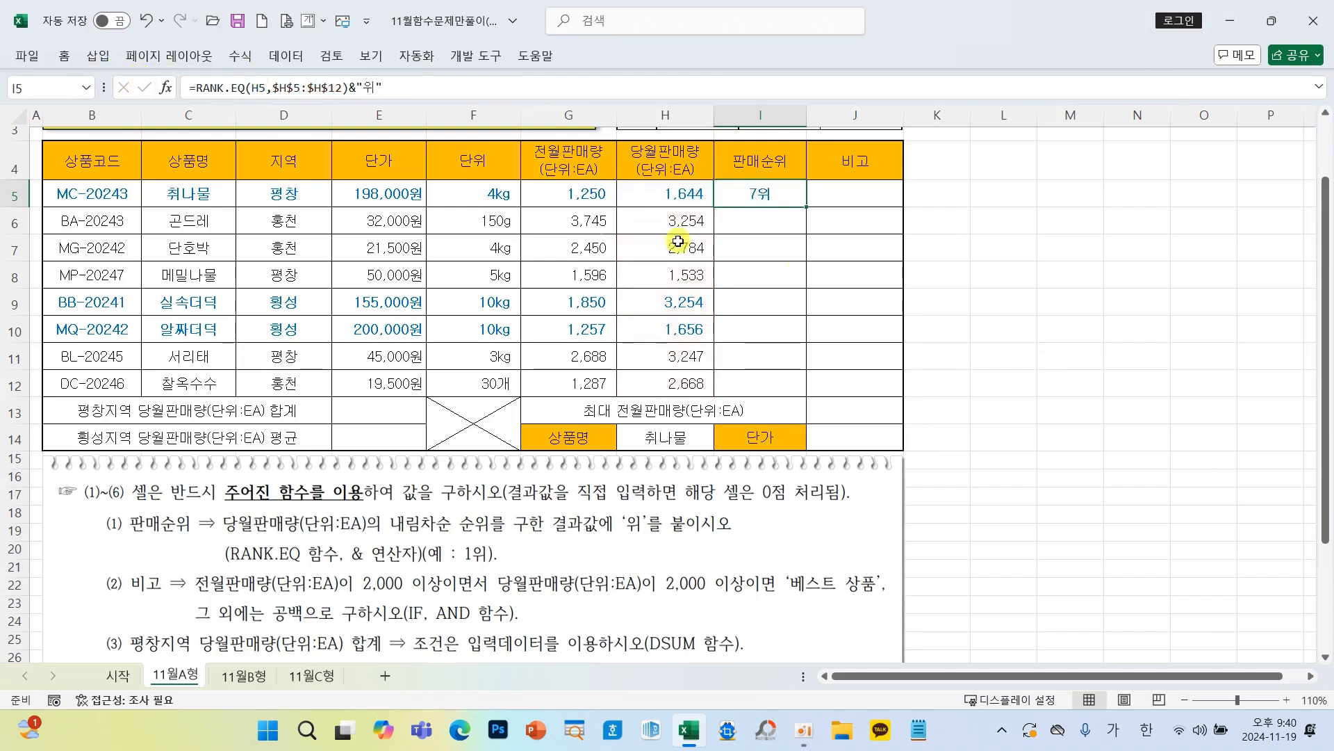
Step: Fill the 판매순위 formula from I5 down to I12 and select the first 비고 cell, J5
left_click_drag(806, 207, 798, 391)
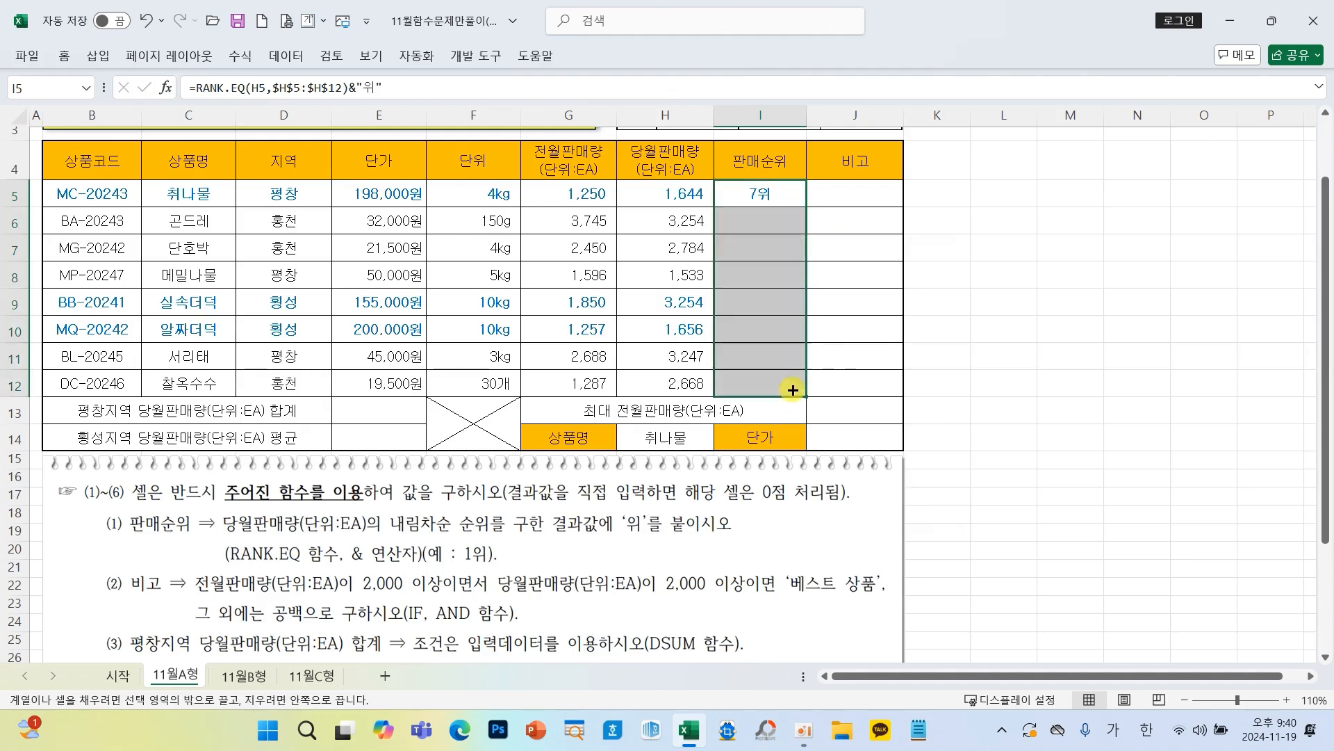
left_click(768, 348)
left_click(759, 261)
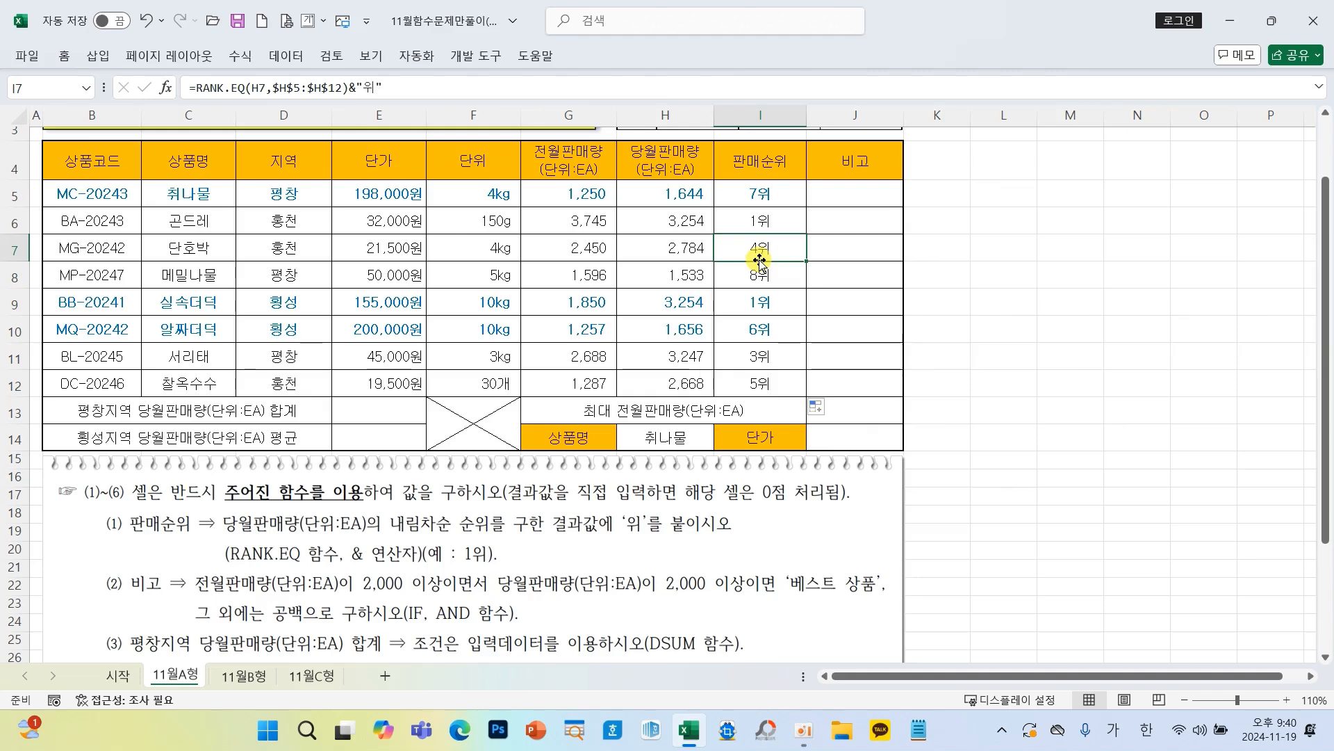
left_click(826, 191)
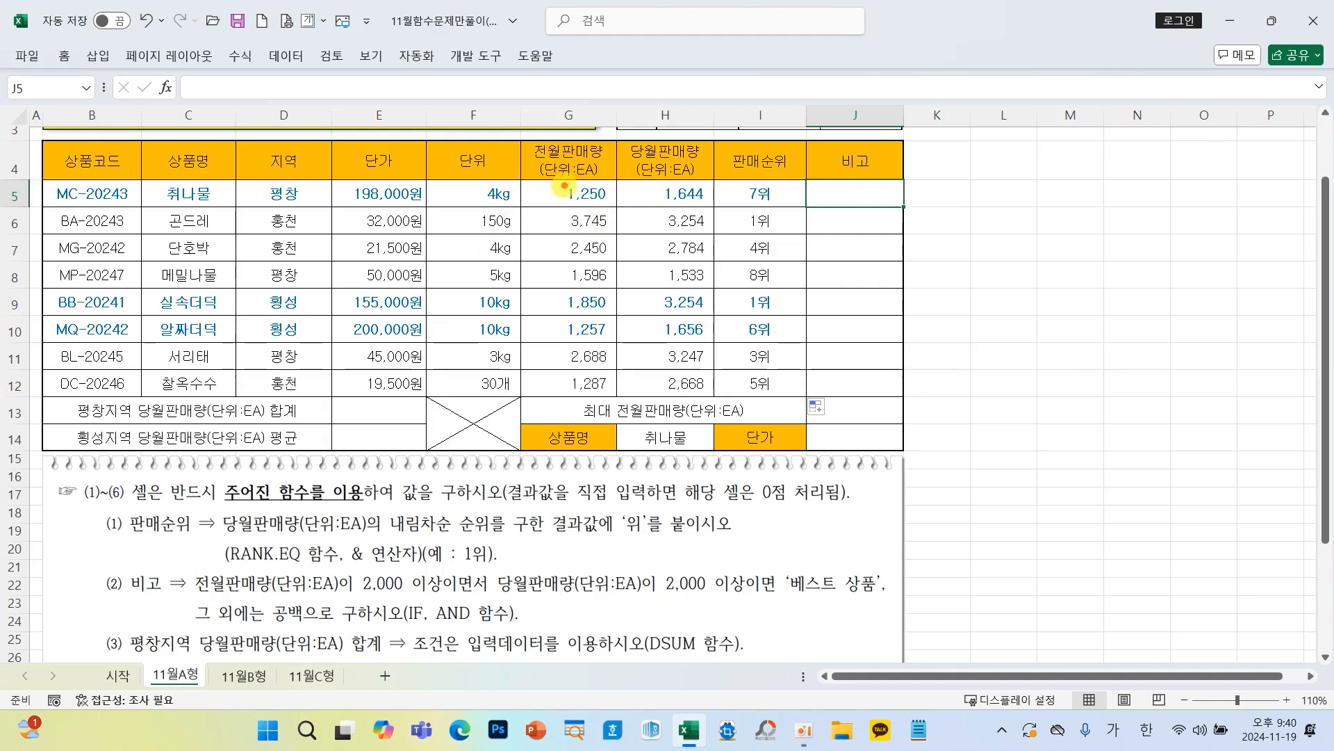
left_click_drag(563, 185, 591, 180)
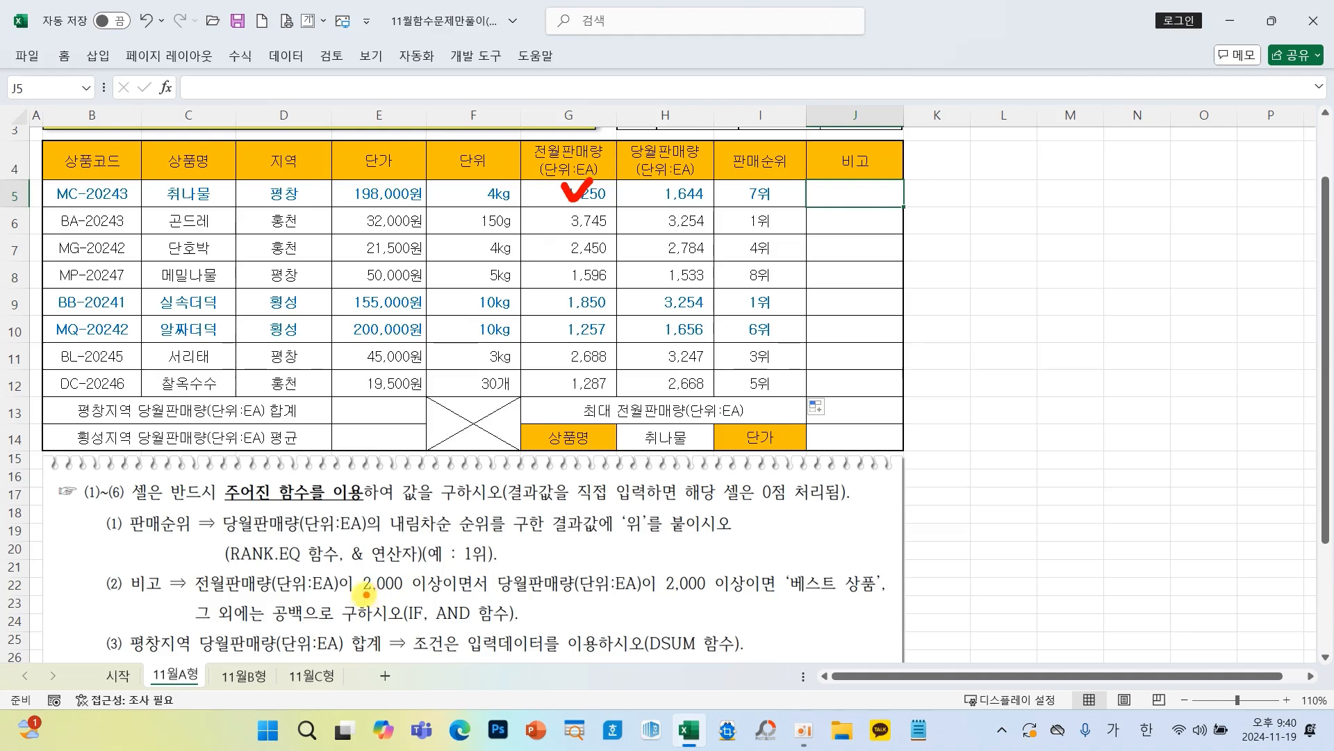
left_click_drag(198, 593, 436, 595)
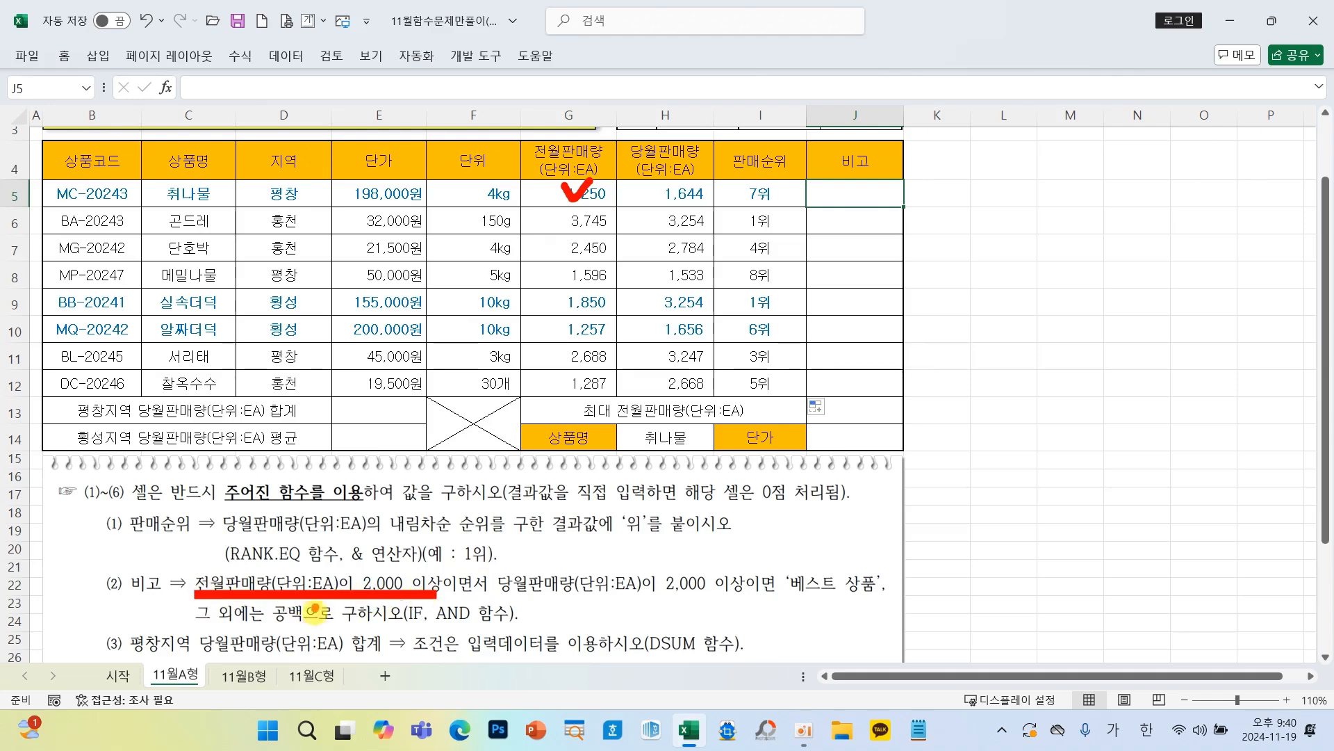
left_click_drag(316, 603, 312, 644)
left_click_drag(499, 596, 745, 596)
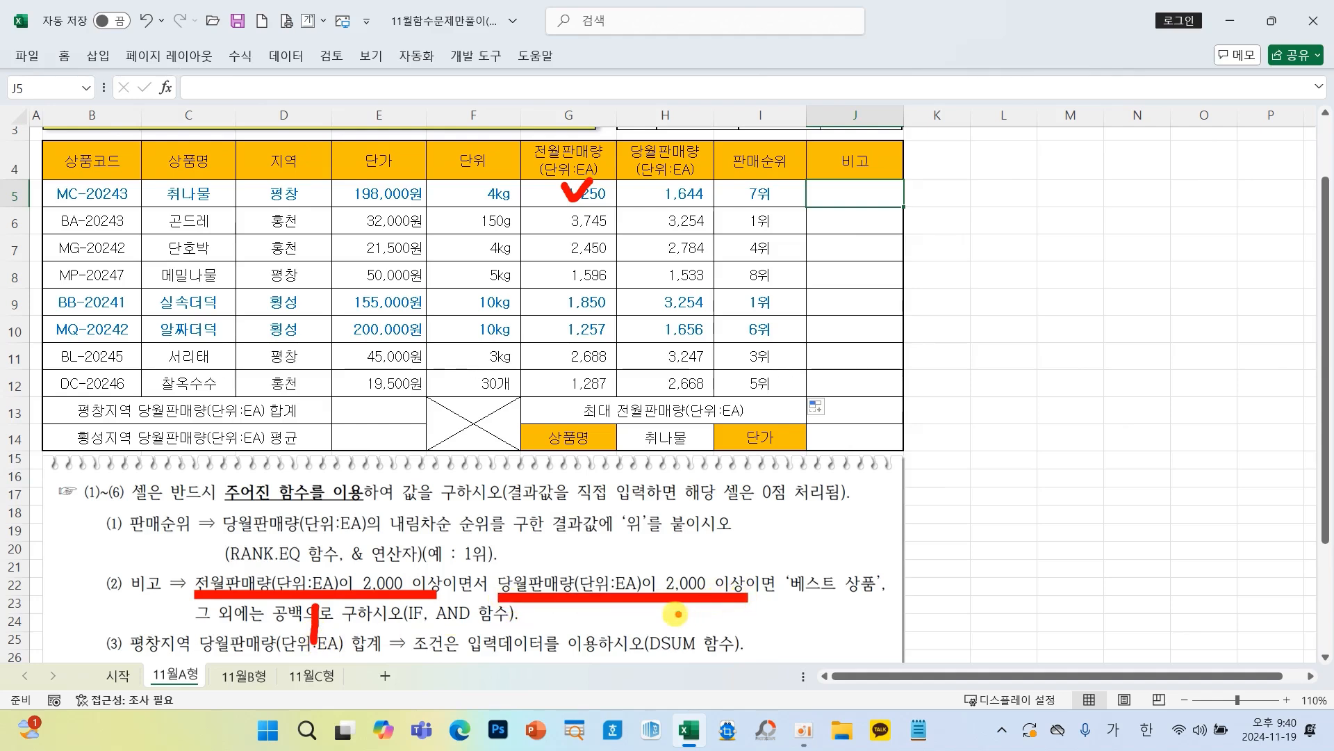
mouse_move(631, 616)
left_mouse_down()
mouse_move(664, 612)
mouse_move(629, 641)
mouse_move(695, 649)
left_mouse_up()
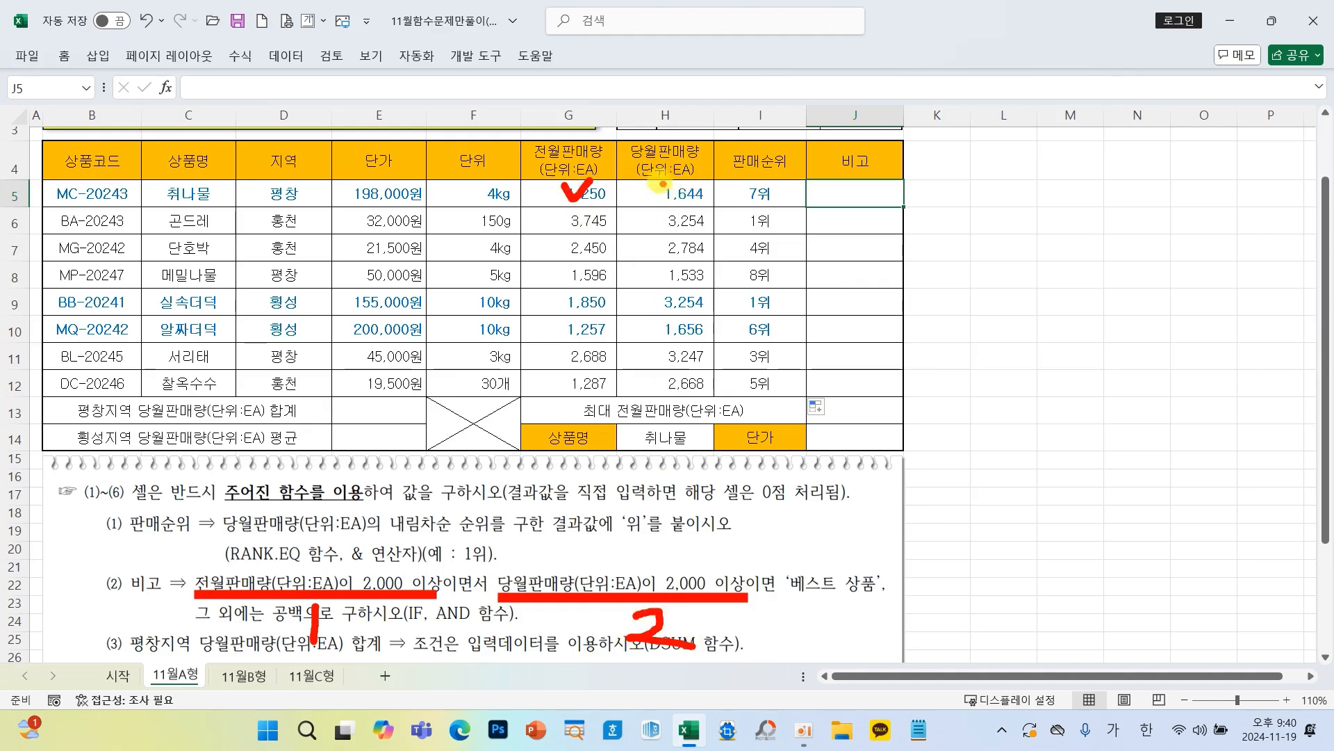
mouse_move(653, 182)
left_mouse_down()
mouse_move(660, 198)
mouse_move(695, 166)
left_mouse_up()
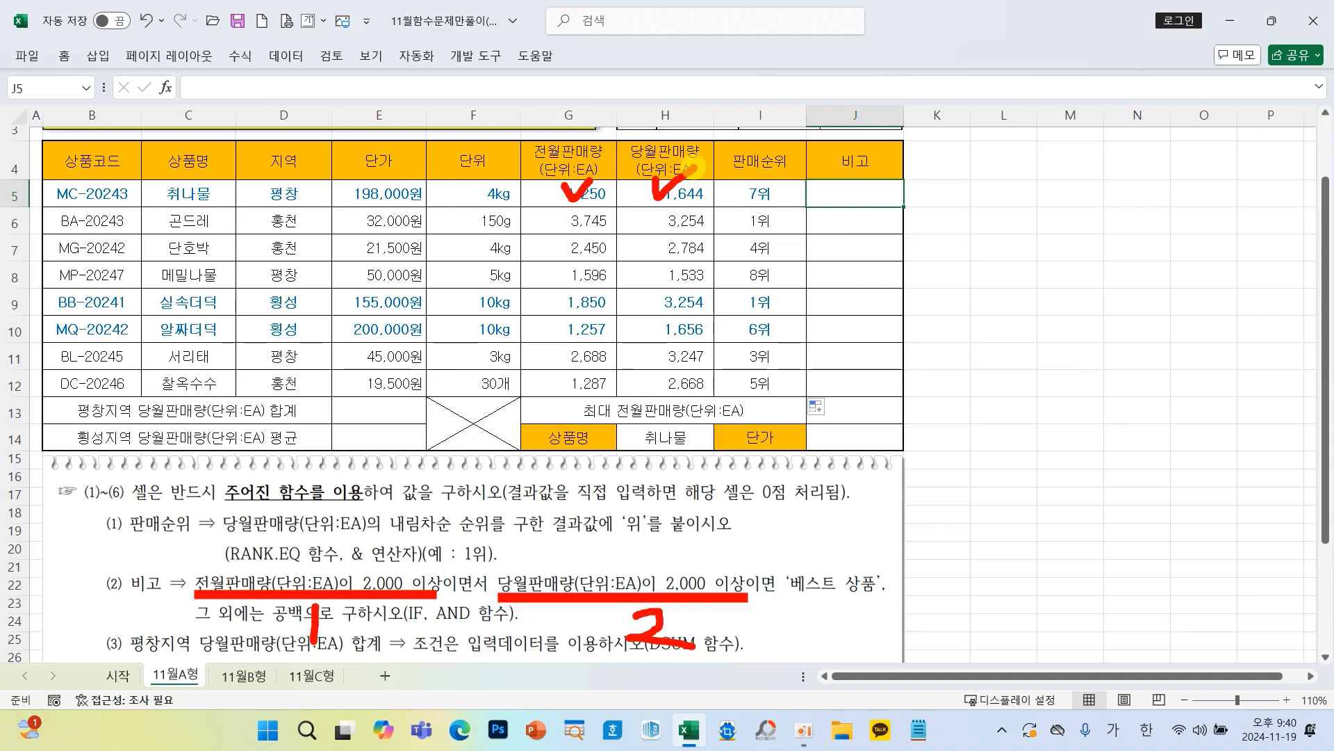
key("Escape")
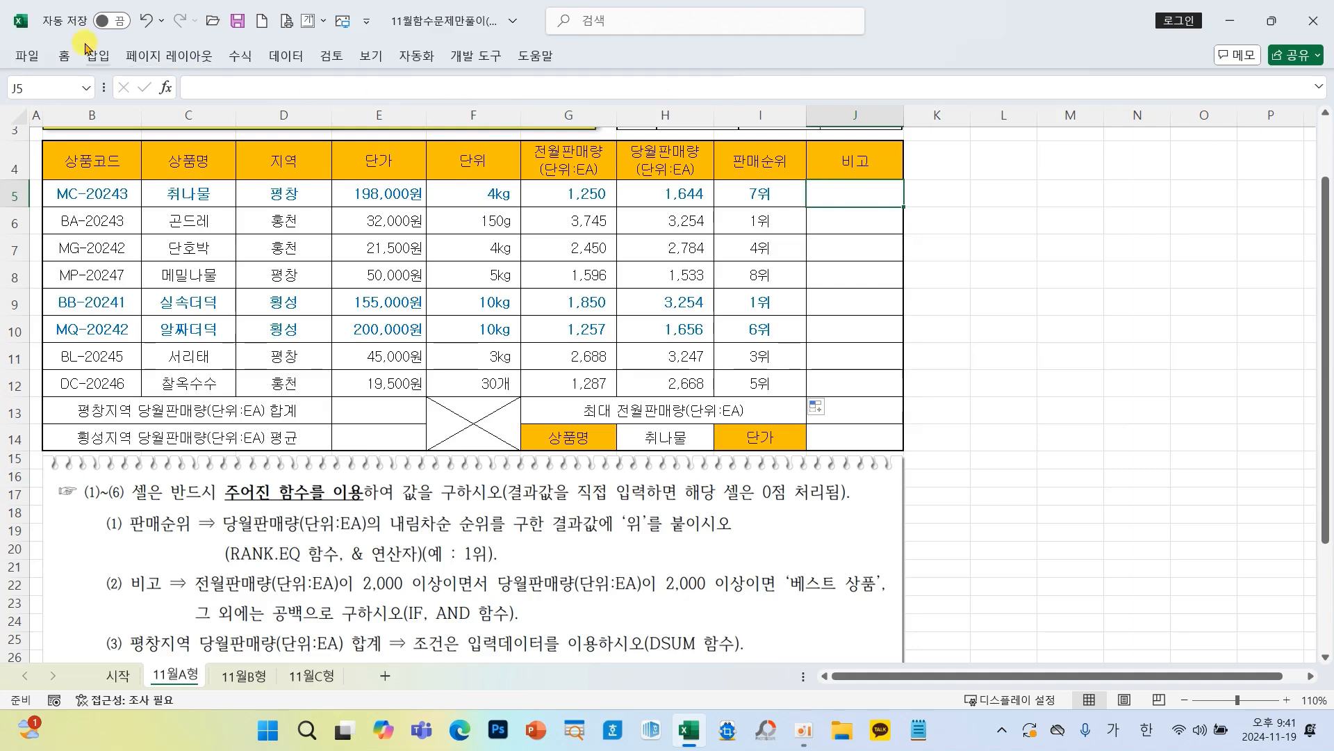
Step: Insert the IF function in cell J5 and move its arguments dialog so row 5 stays accessible
left_click(166, 87)
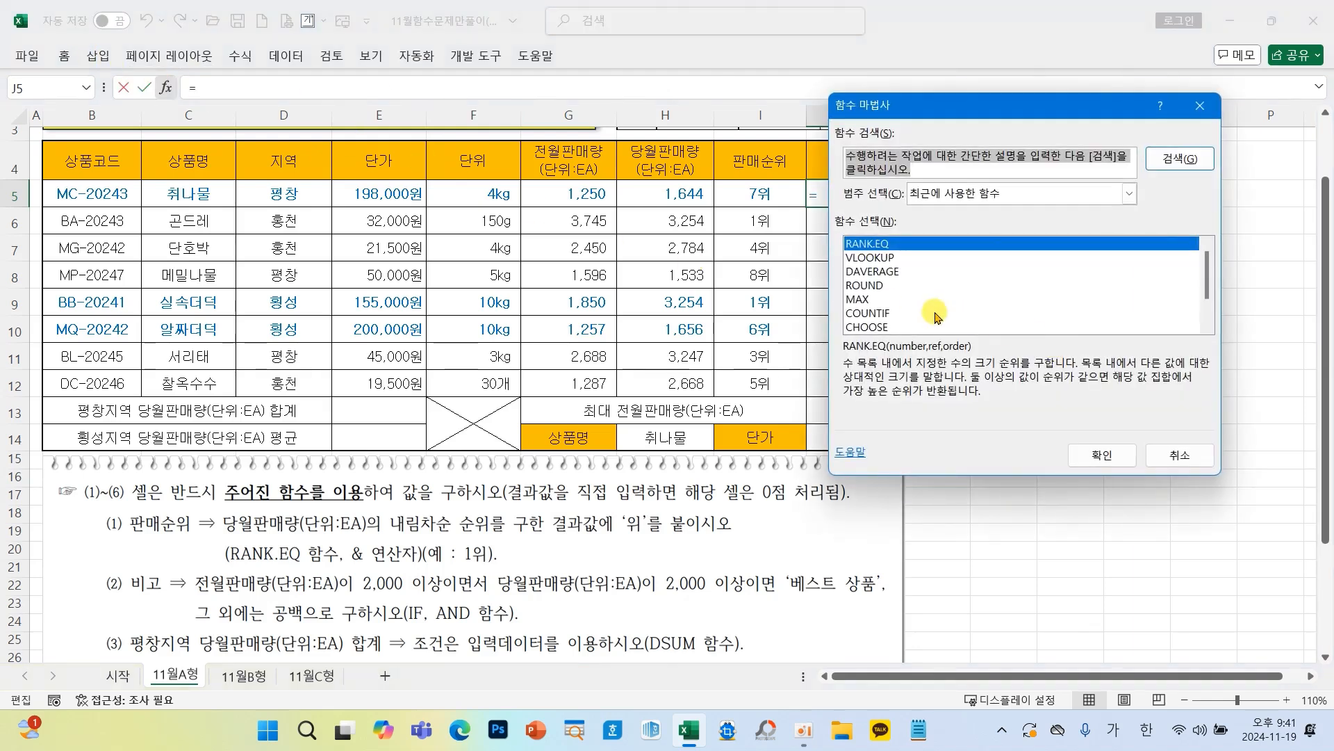
scroll(964, 296, "down", 1)
left_click(852, 328)
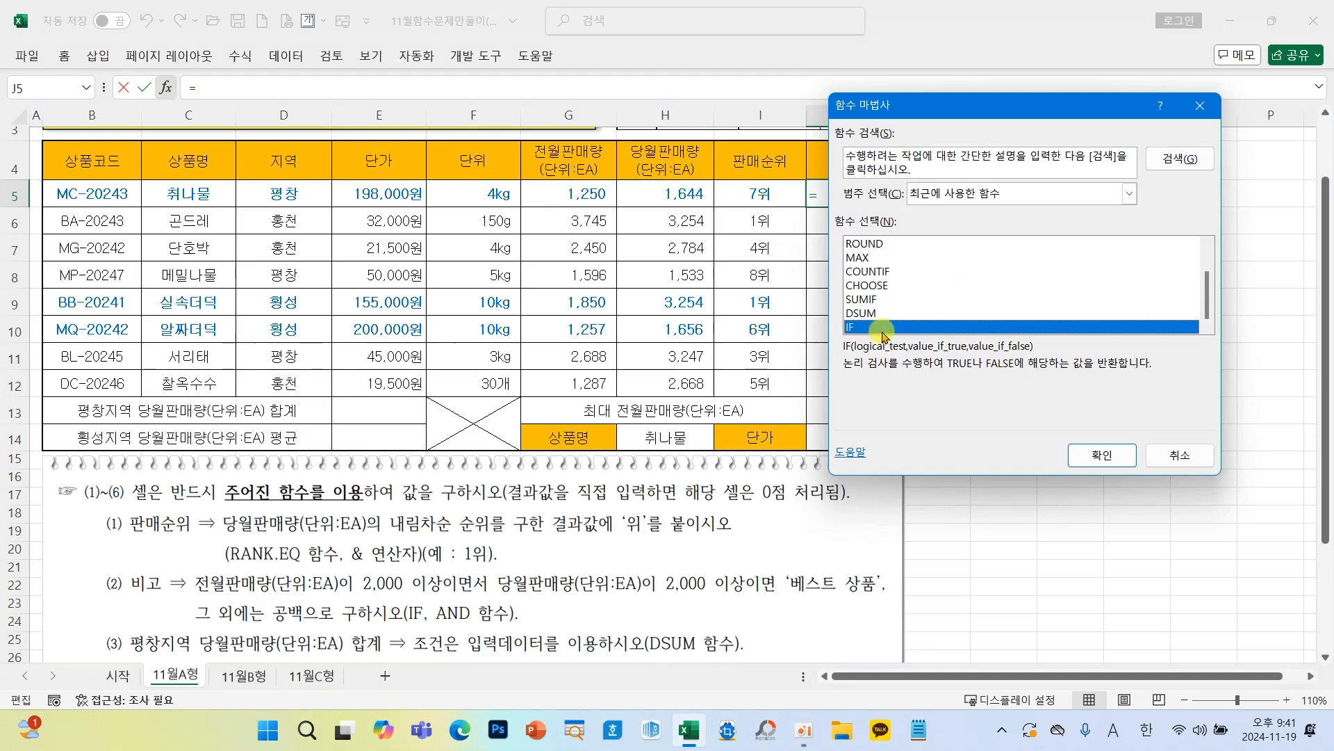
left_click(1095, 454)
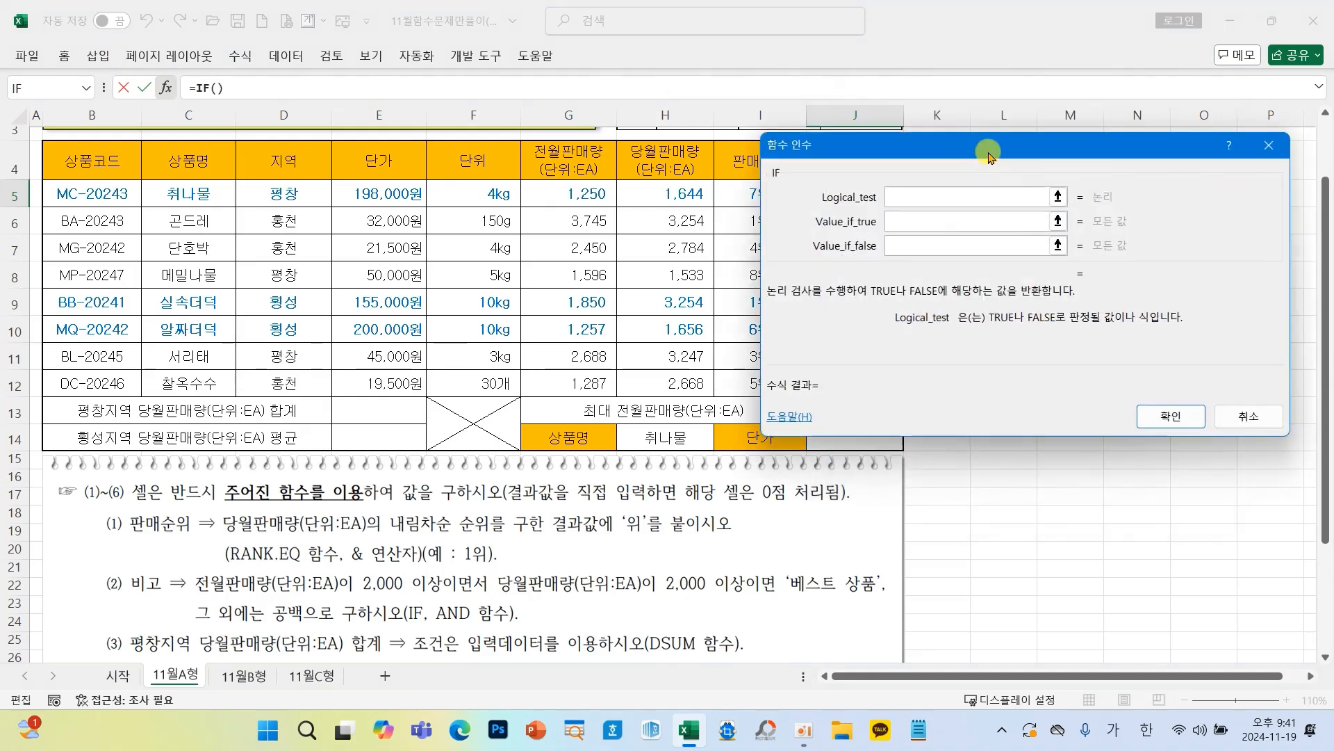
left_click_drag(994, 153, 669, 230)
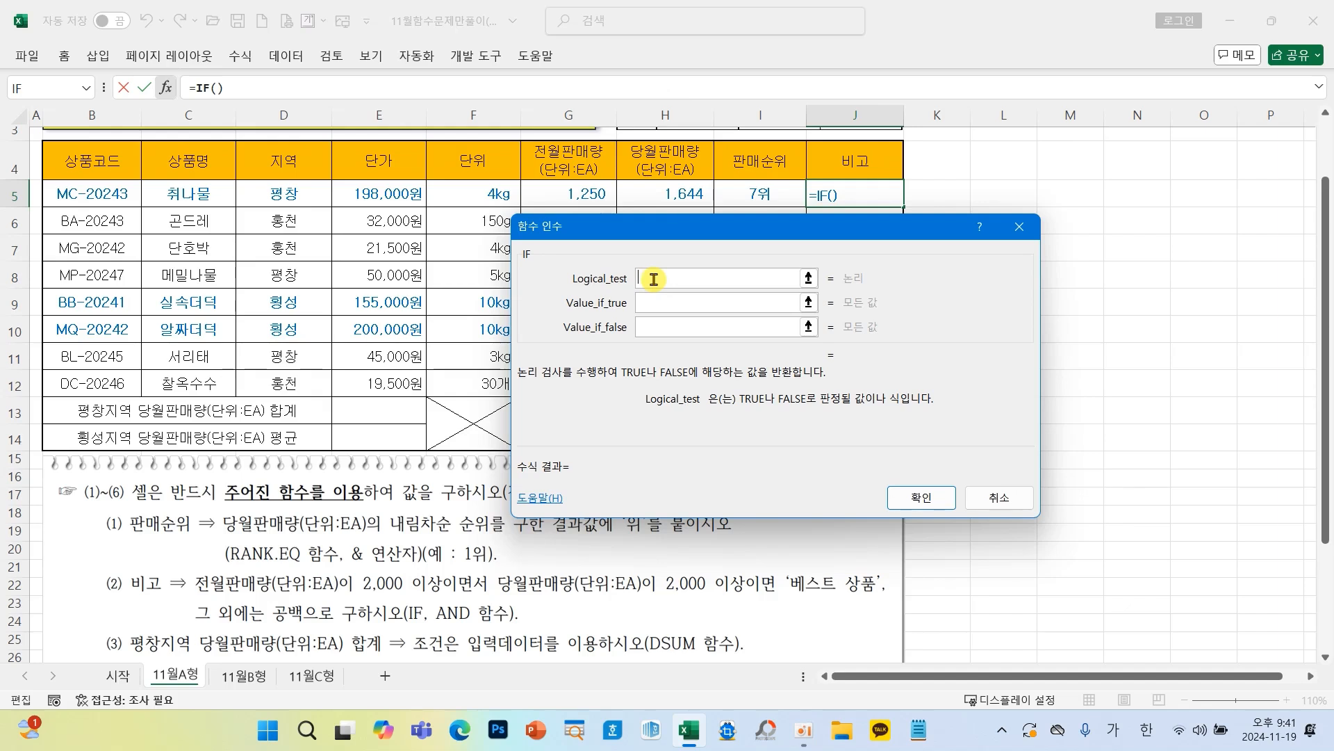
type("조건식")
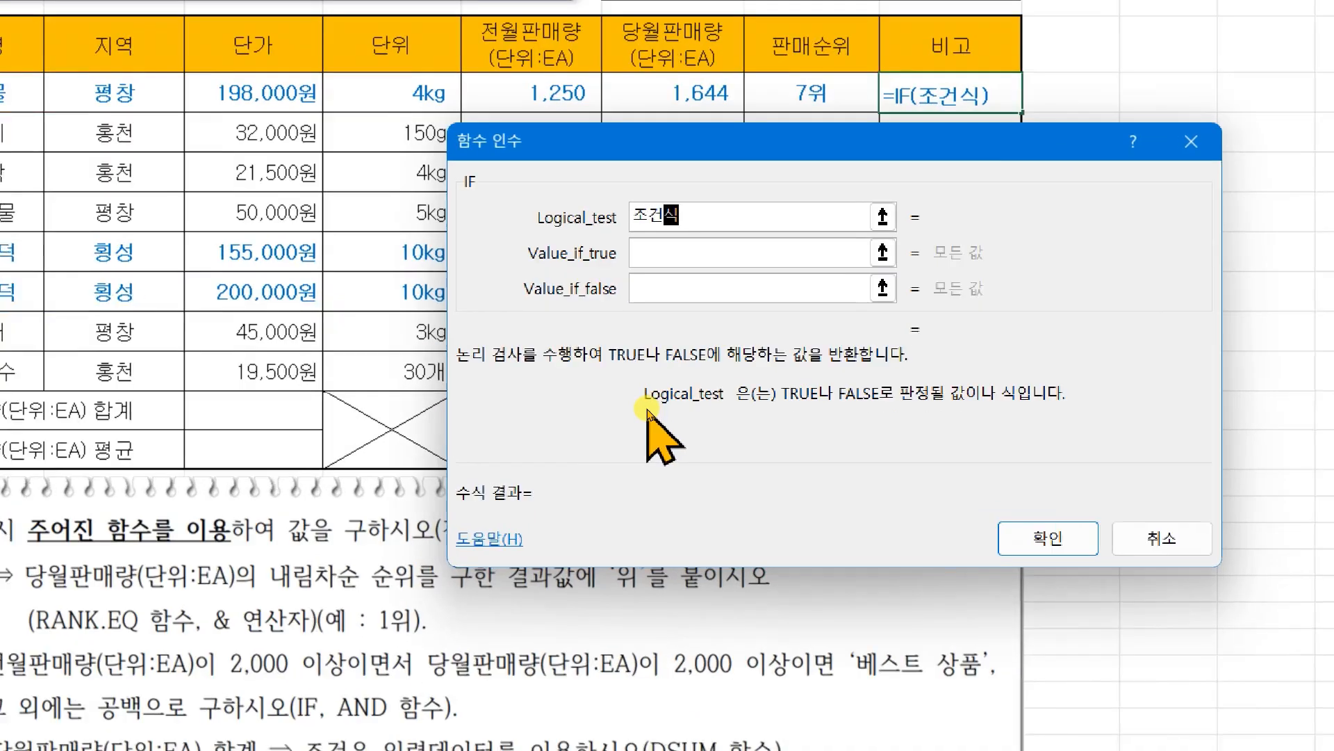
type("(셀주소")
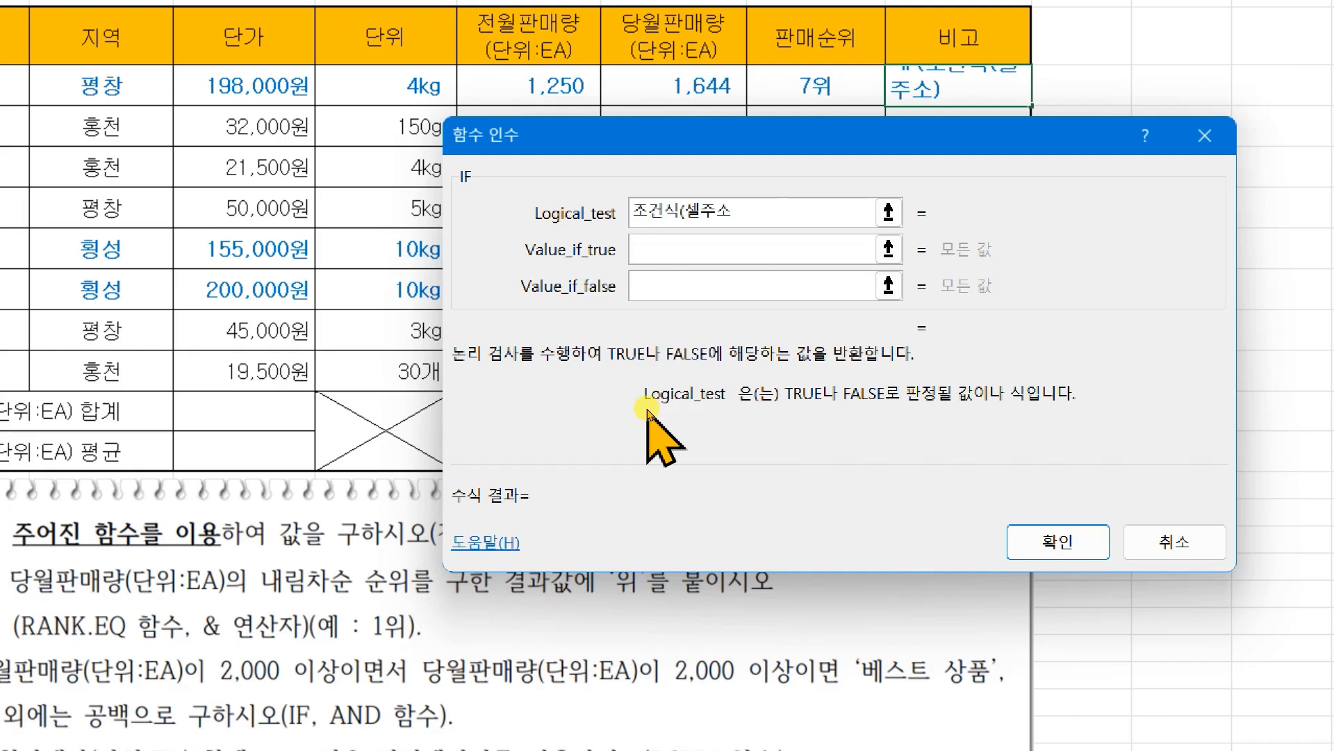
type("부등호갑")
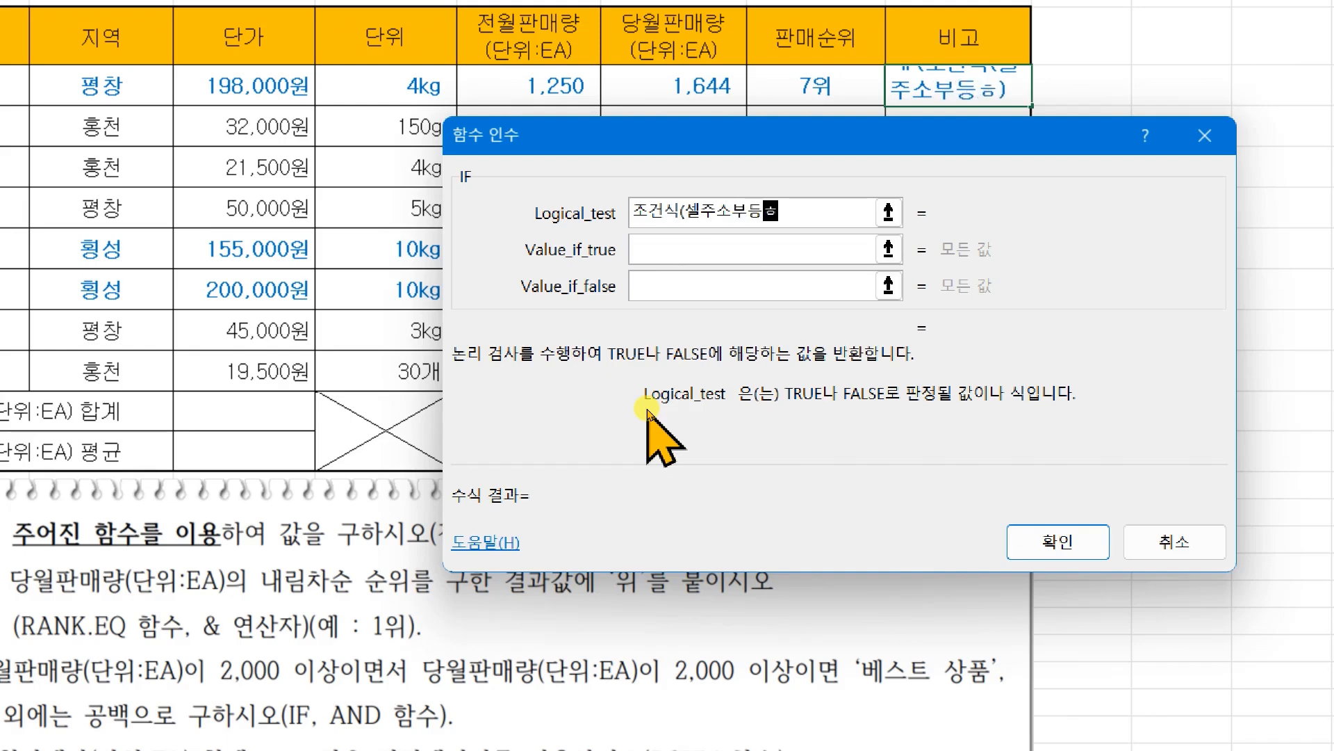
type("ㅅ)")
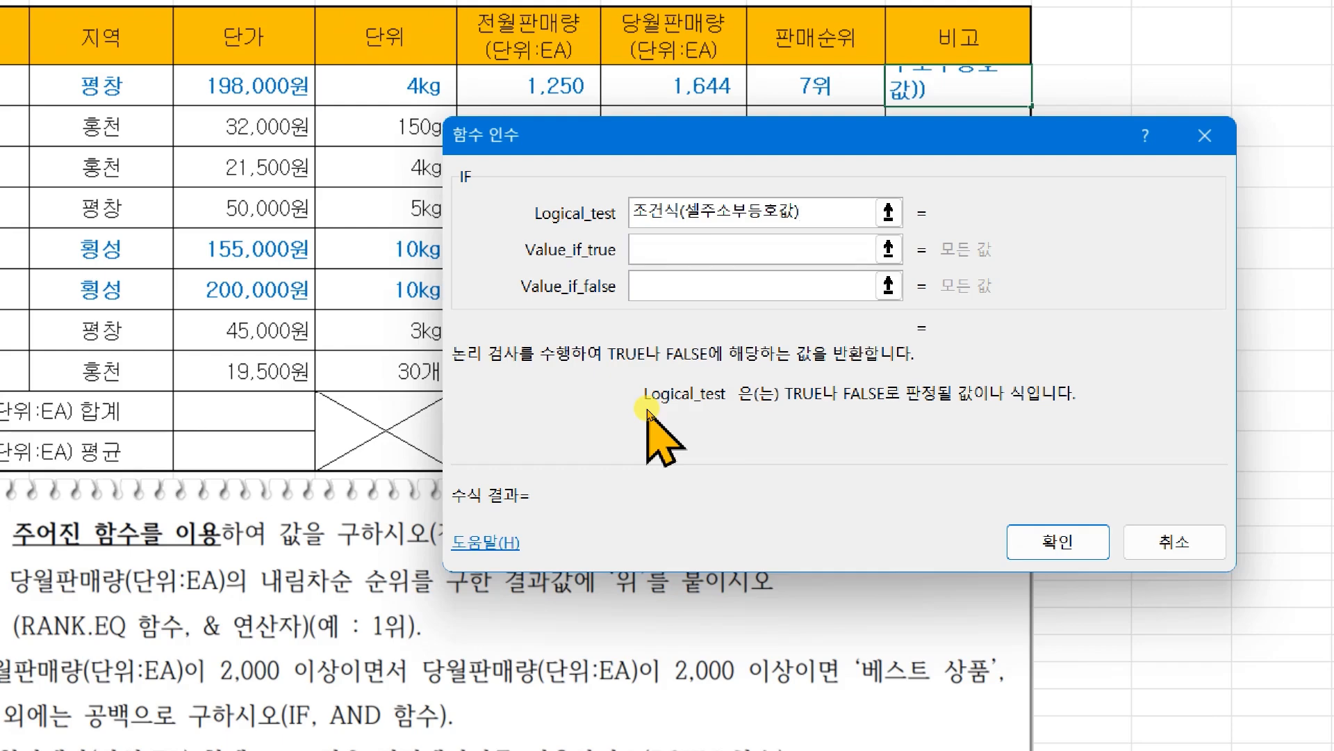
key("BackSpace")
key("BackSpace")
key("BackSpace")
key("BackSpace")
key("BackSpace")
key("BackSpace")
key("BackSpace")
key("BackSpace")
key("BackSpace")
key("BackSpace")
key("BackSpace")
key("BackSpace")
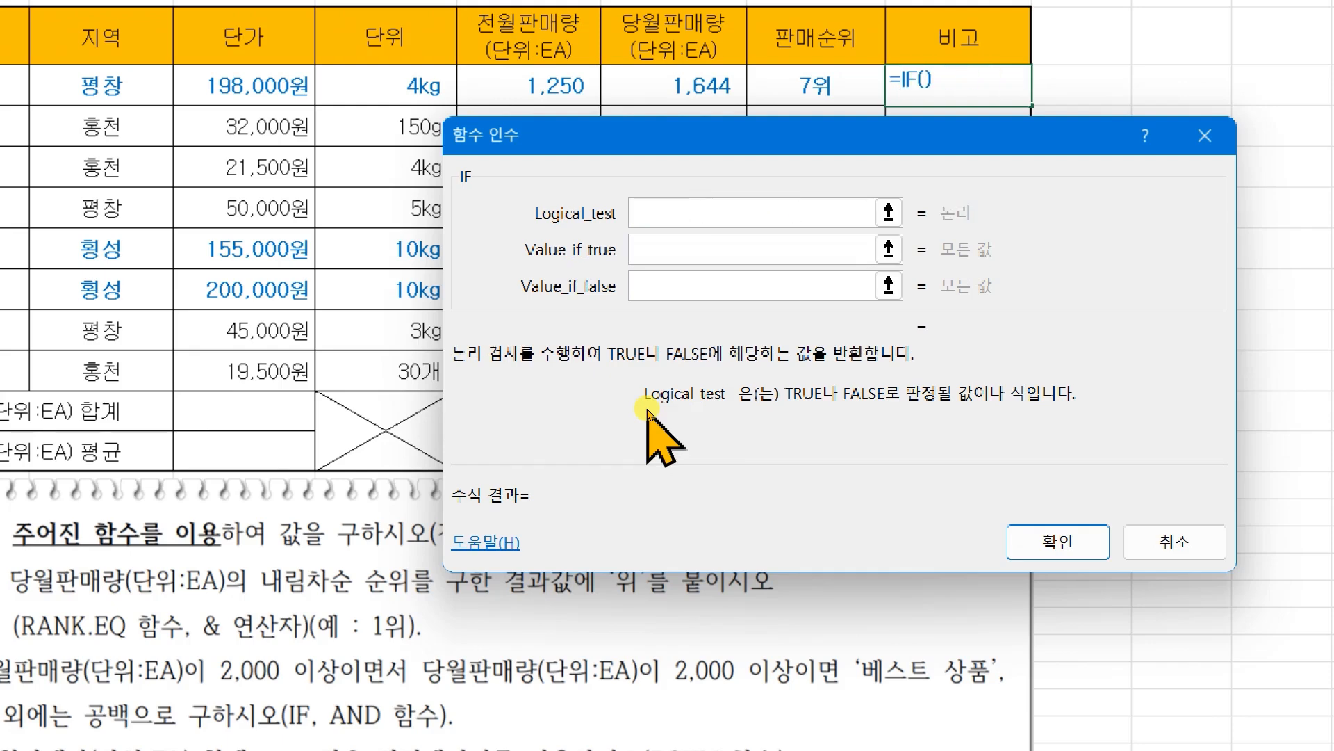
Step: Set the IF function's Logical_test argument to AND(G5>=2000,H5>=2000)
type("an")
key("BackSpace")
key("BackSpace")
type("AND(")
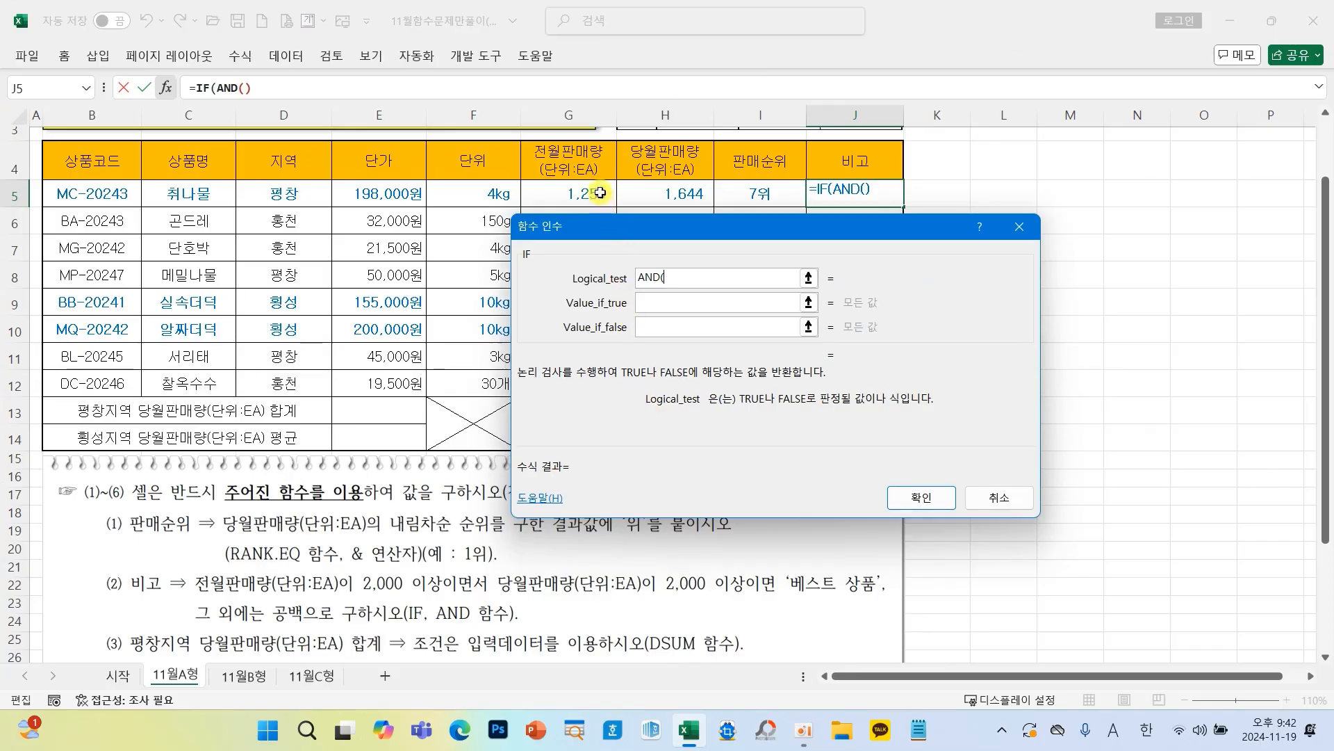
left_click(591, 191)
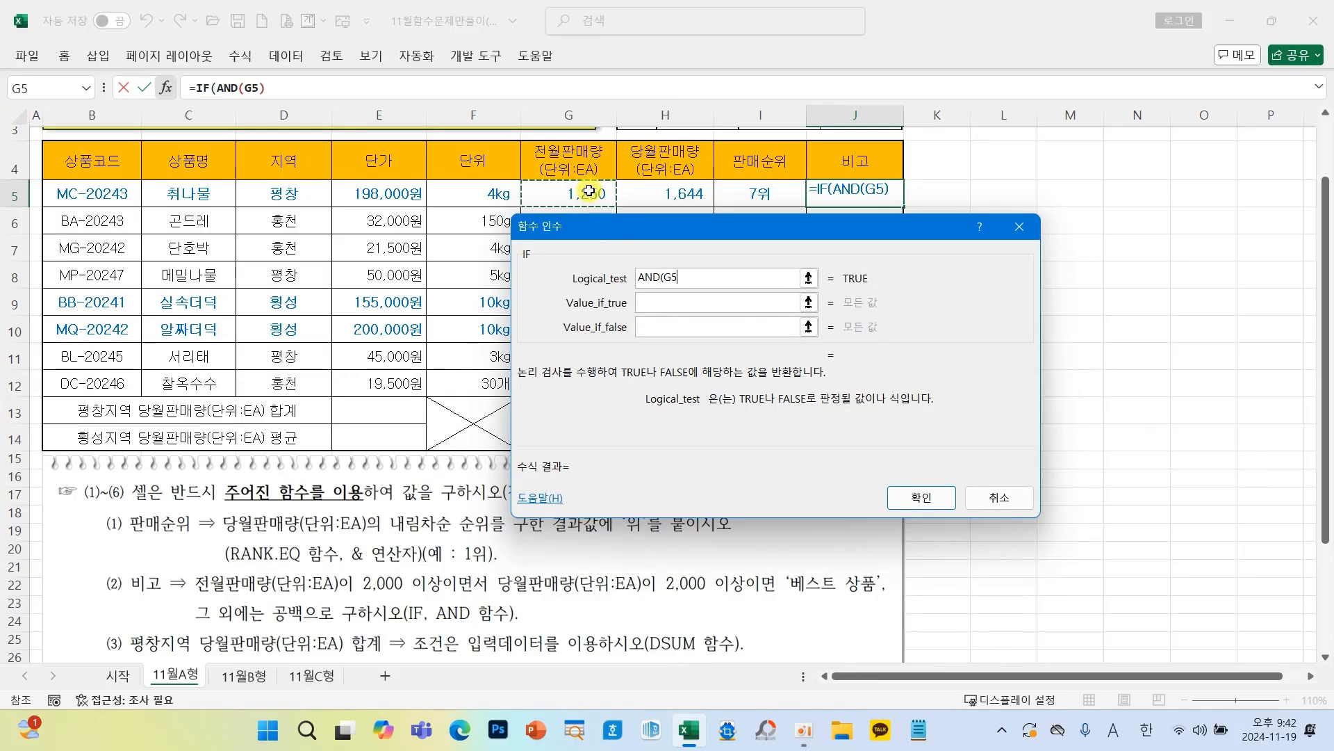
type(">=200")
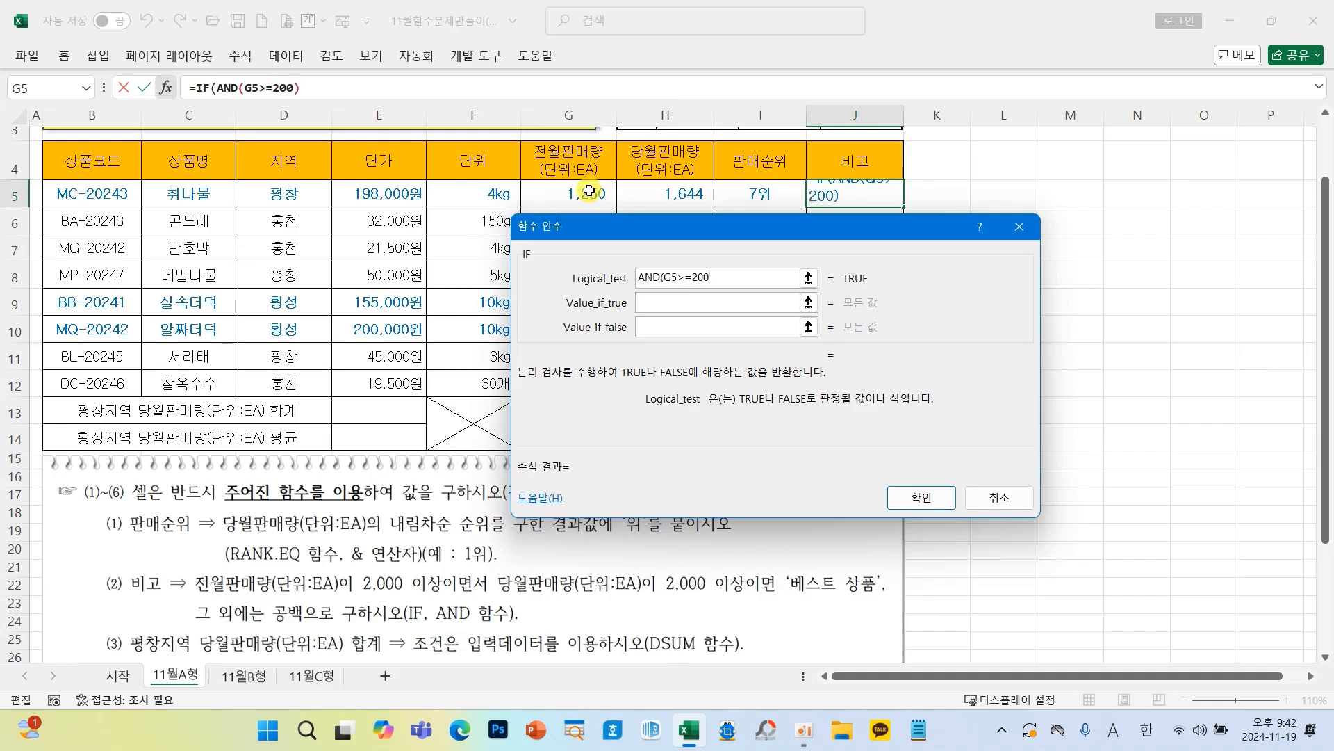
type("0,")
left_click(673, 189)
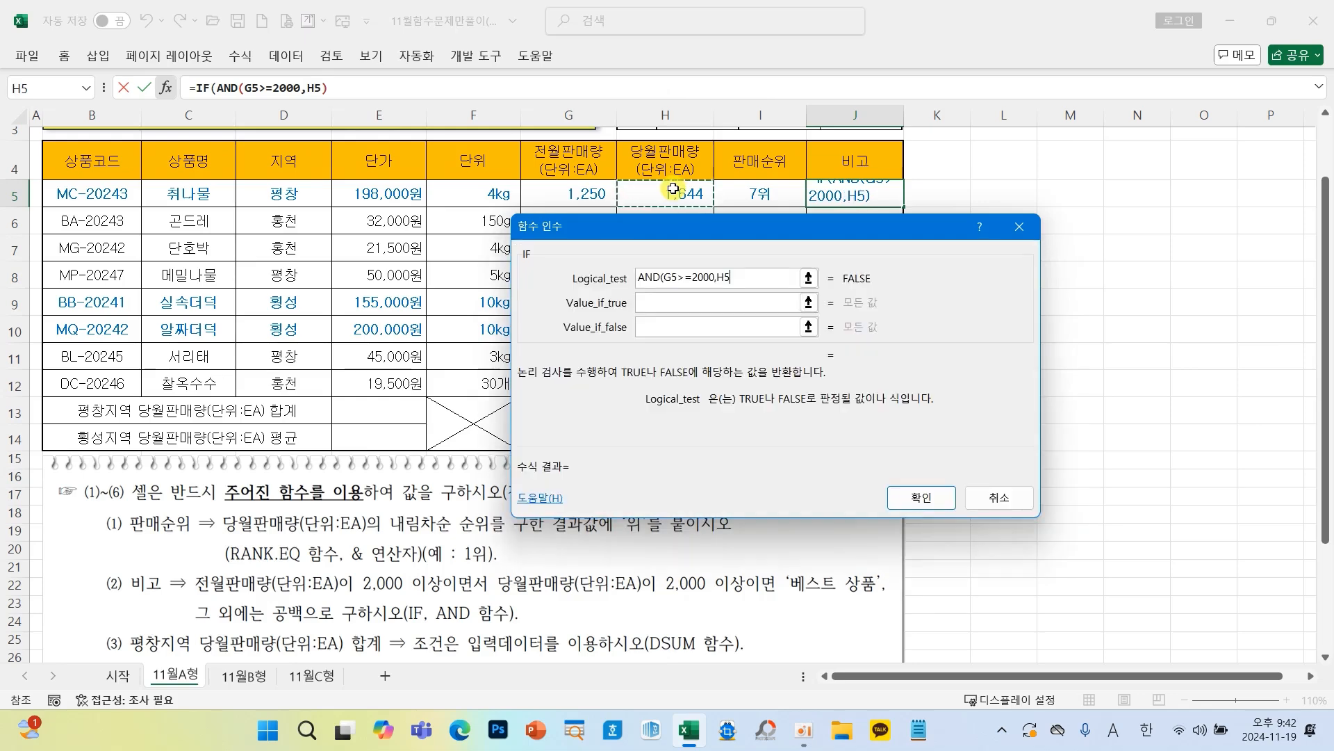
type(">=20")
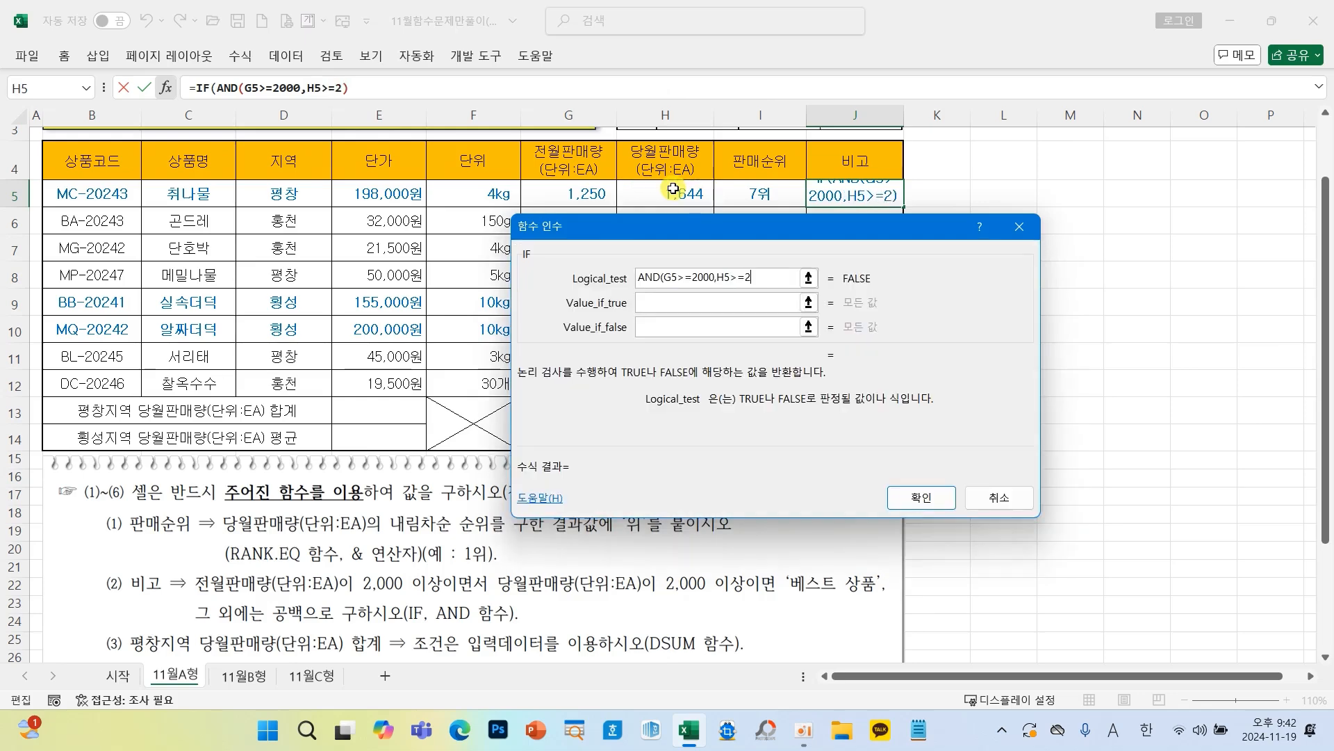
type("00")
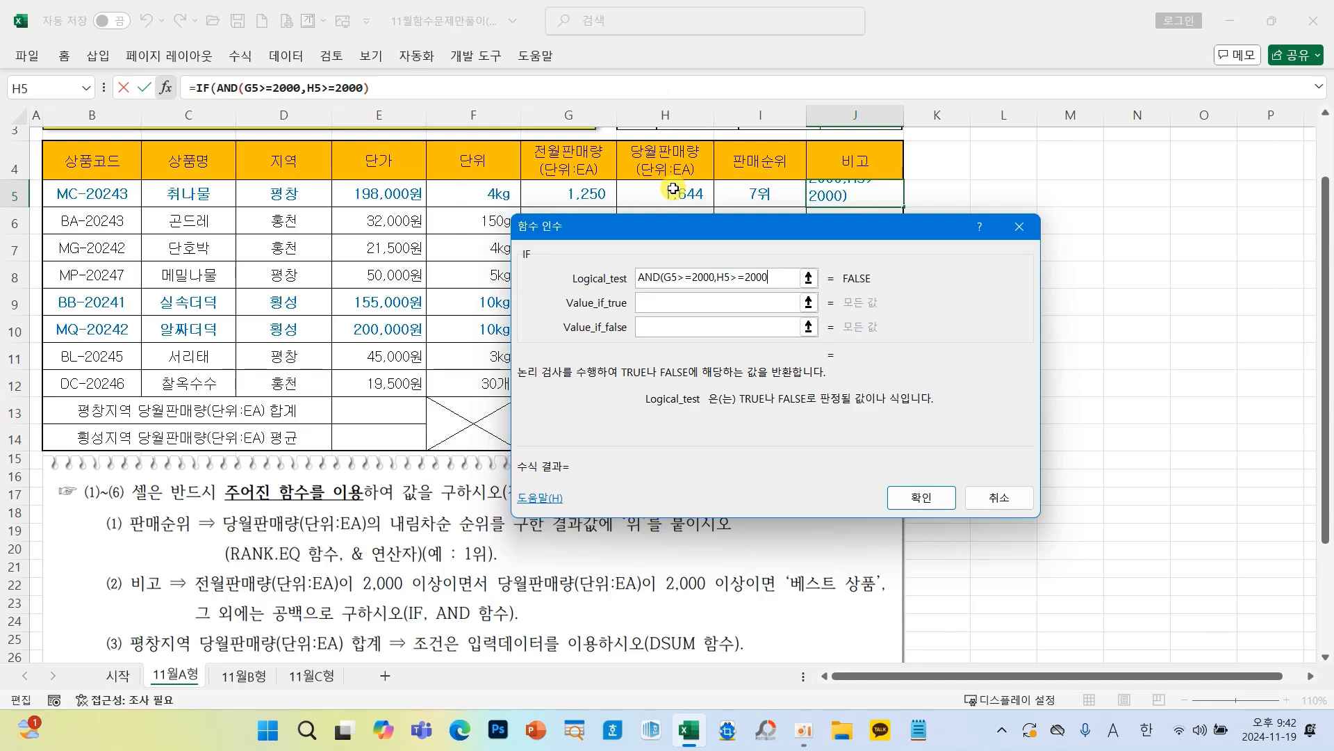
type(")")
Step: Set the IF function's Value_if_true to "베스트 상품" and Value_if_false to "", and commit the formula in J5
key("Tab")
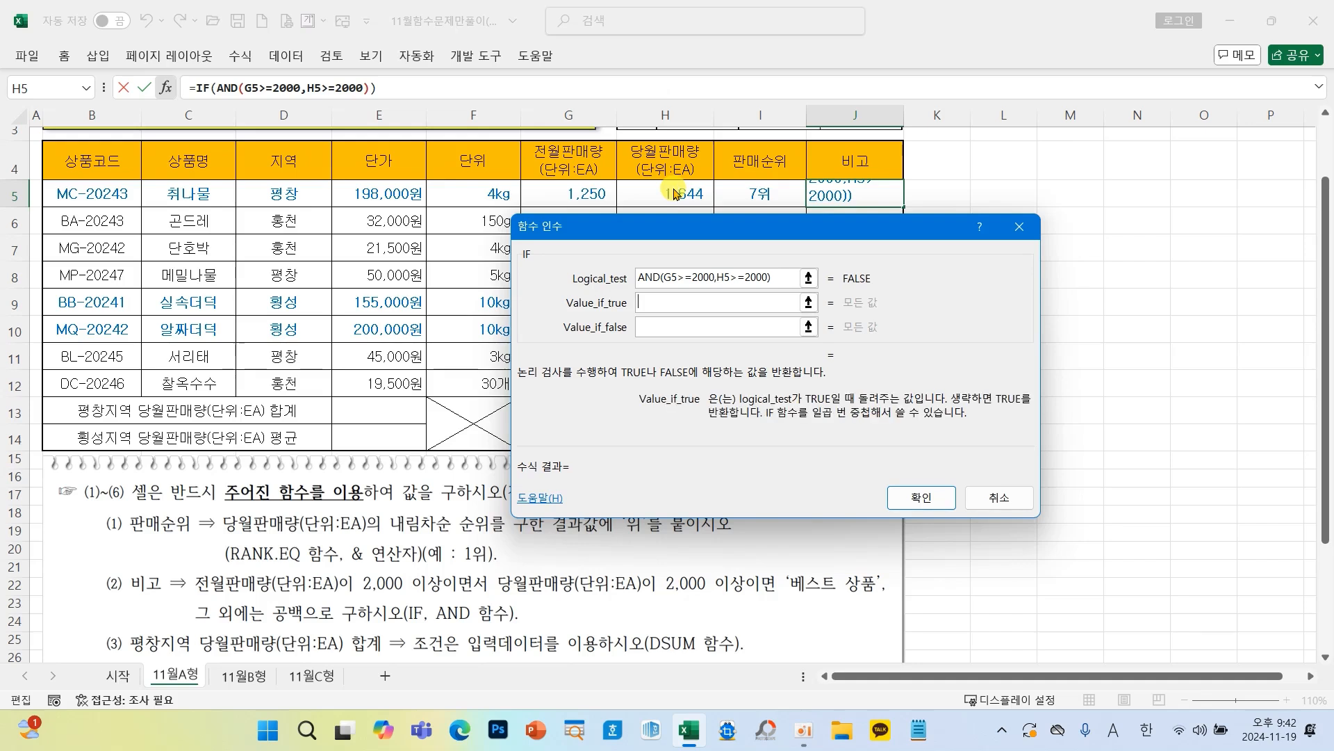
key("Hangul")
type("베스")
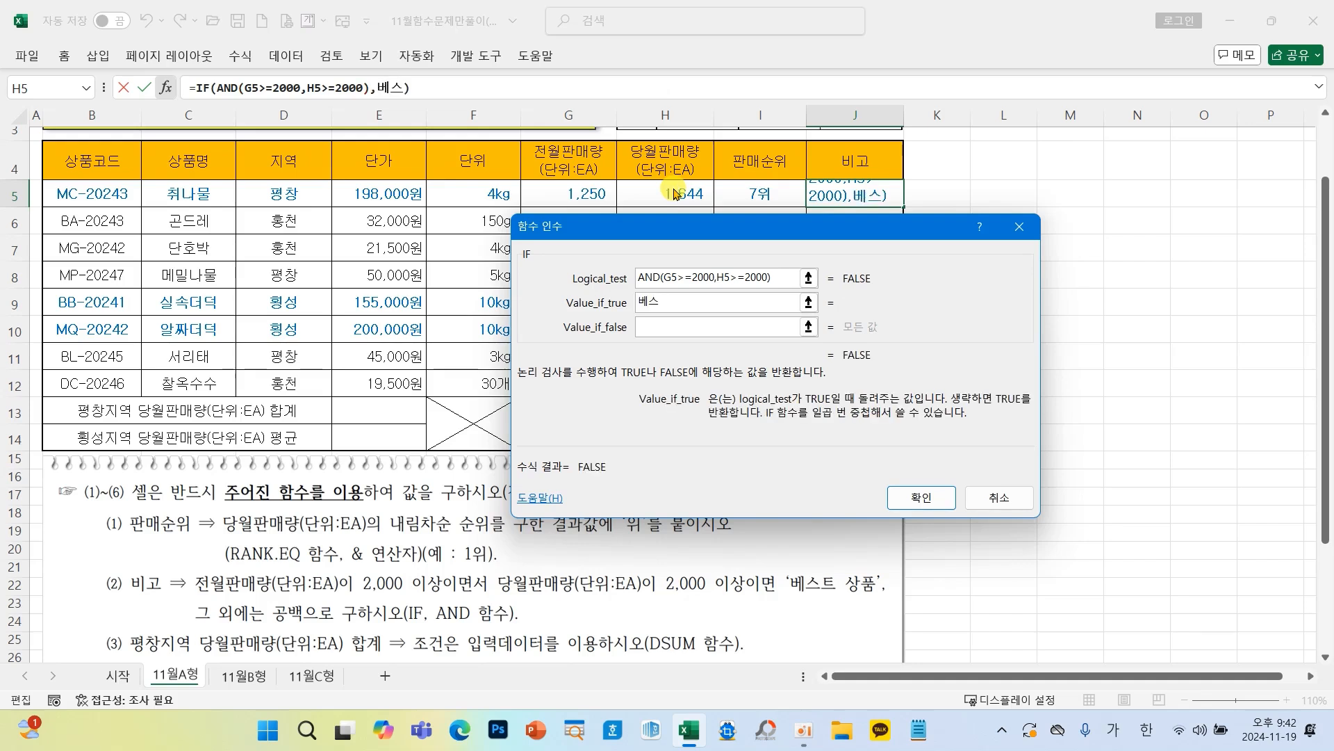
type("트 상품")
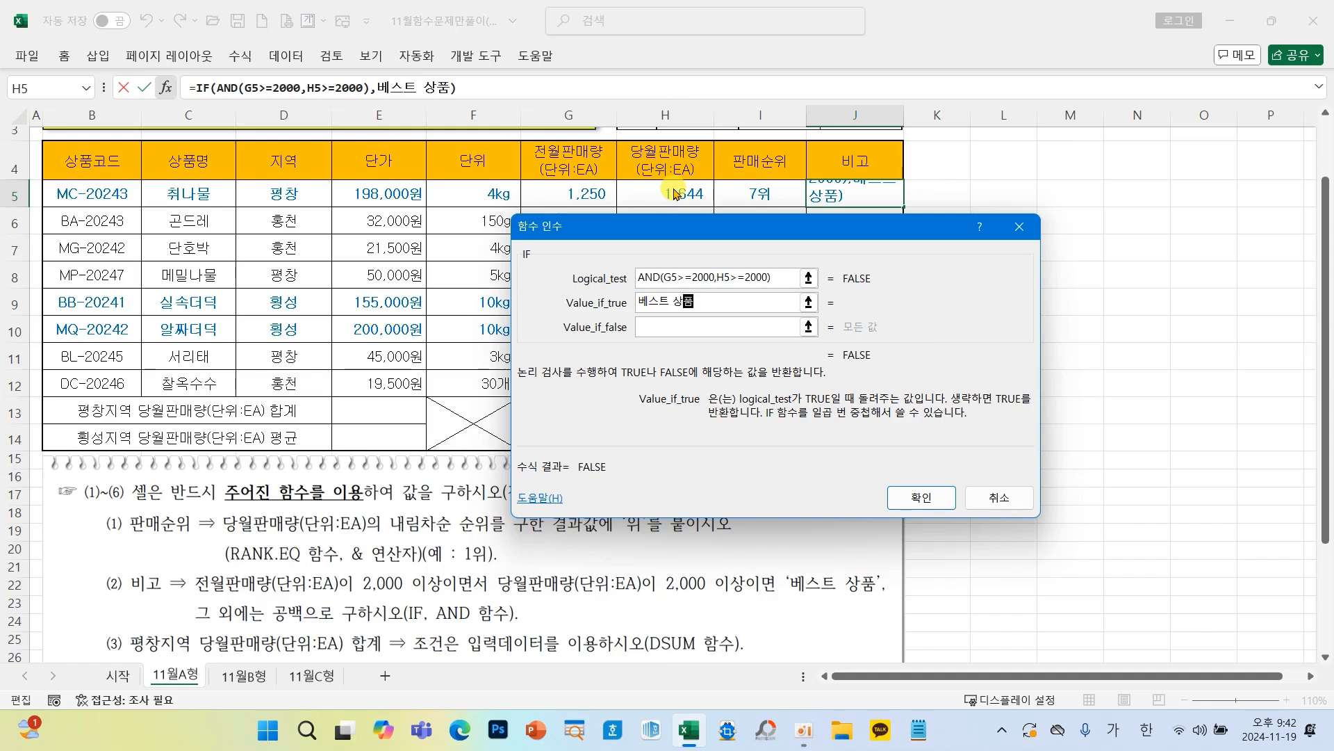
key("Tab")
type("\"")
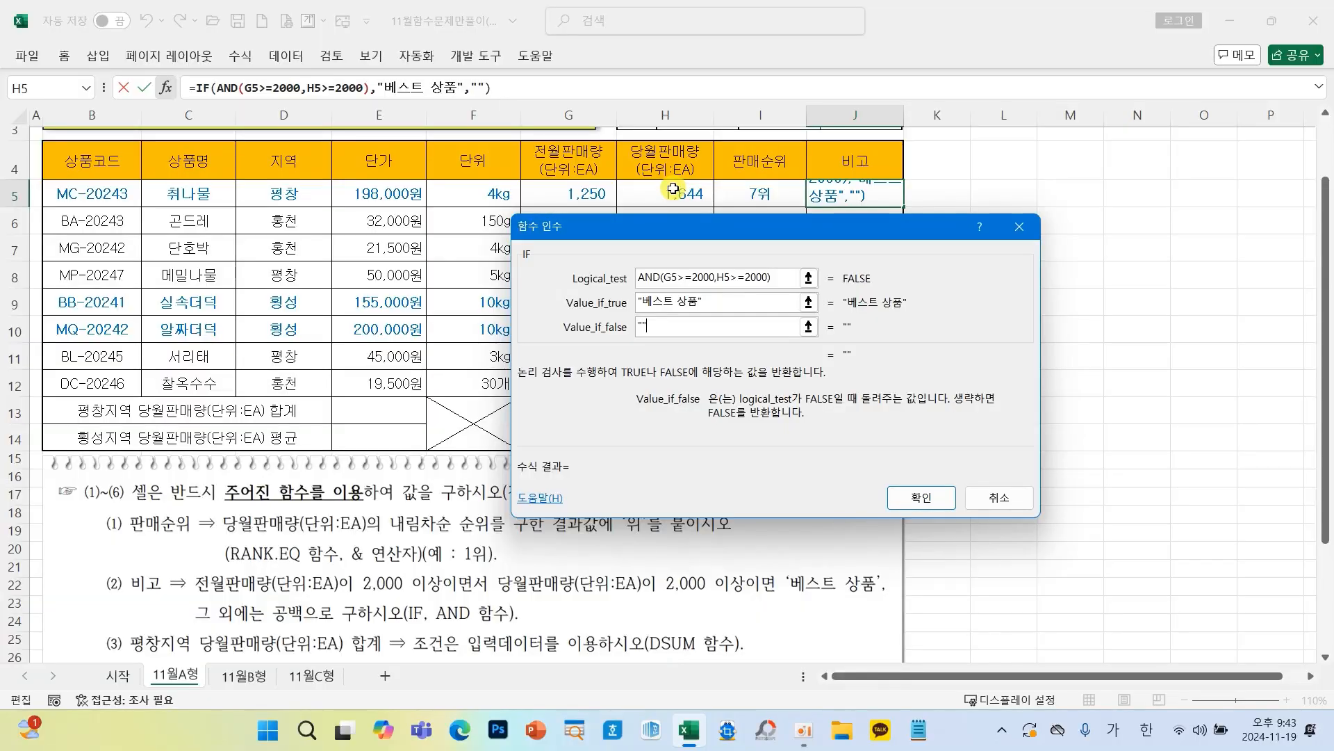
left_click(947, 503)
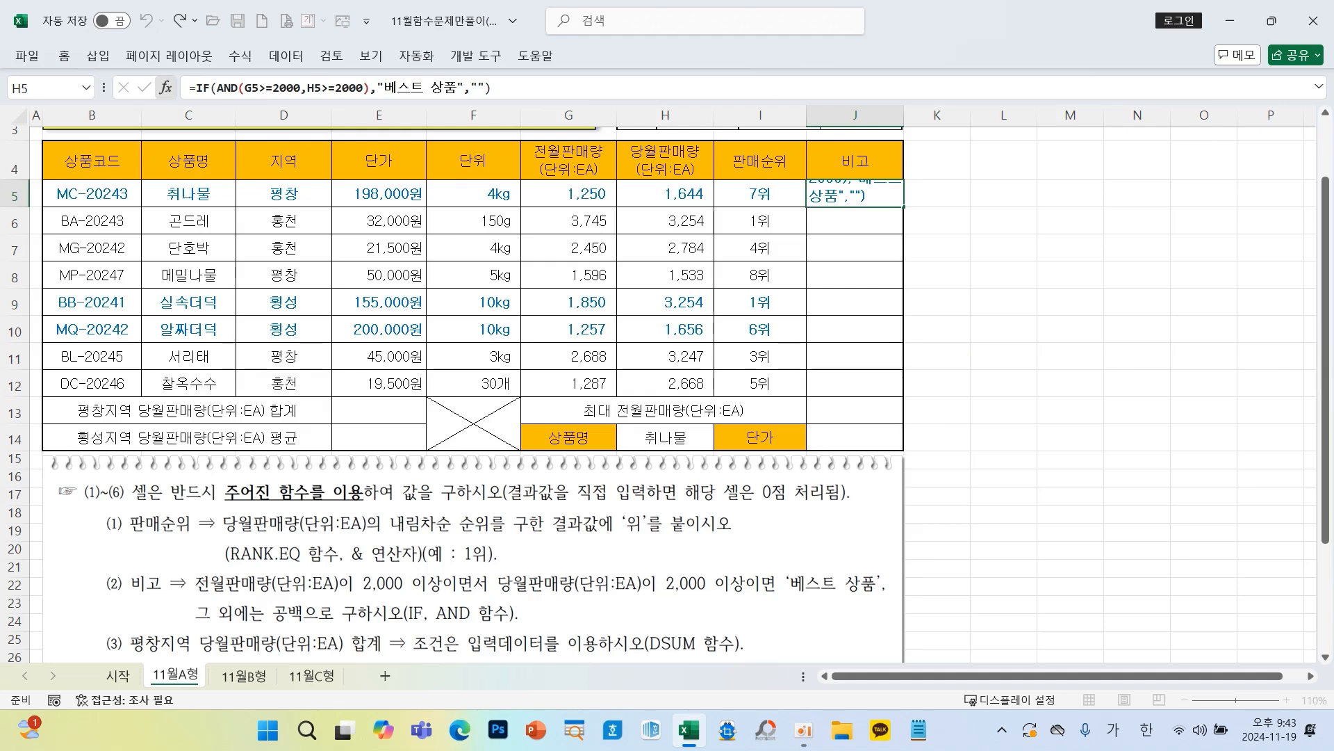
key("Return")
Step: Fill the 비고 formula from J5 down to J12 and select cell E13 for the 평창지역 당월판매량 합계
left_click(860, 193)
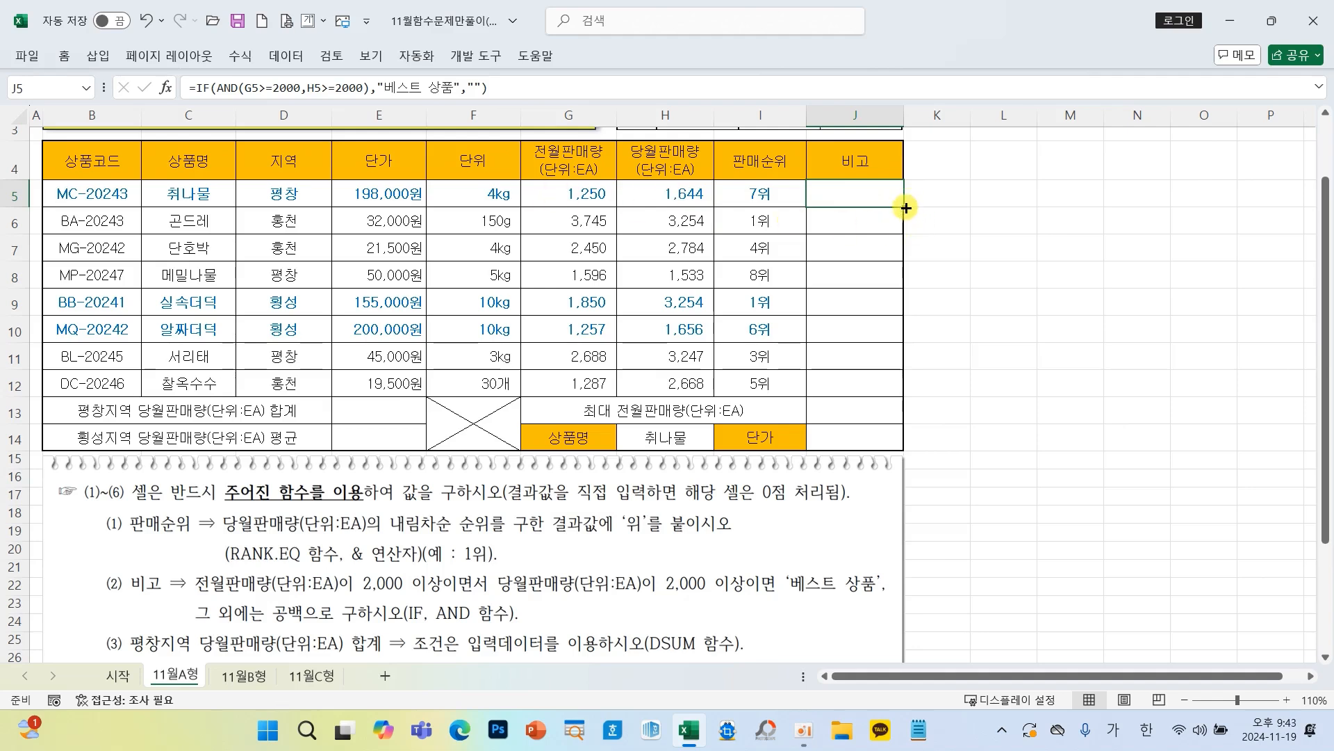
left_click_drag(905, 207, 881, 390)
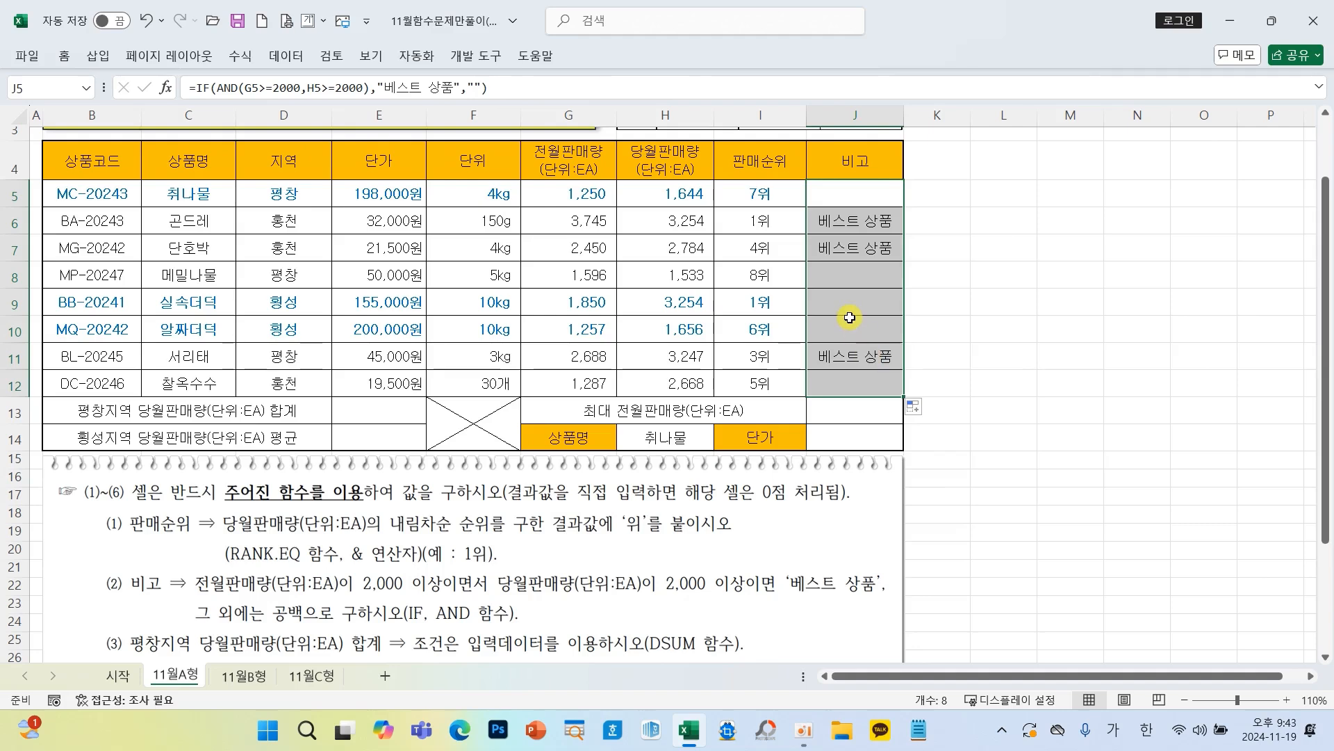
left_click(849, 317)
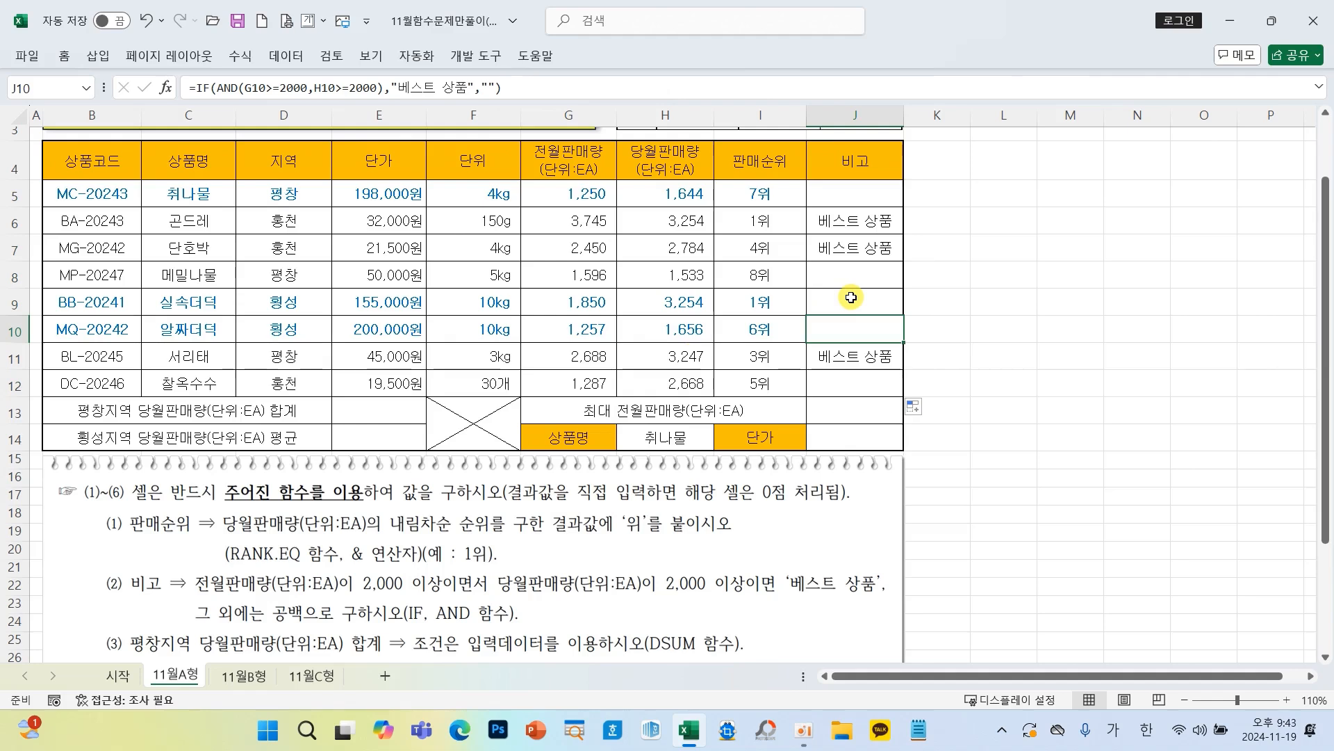
left_click(390, 410)
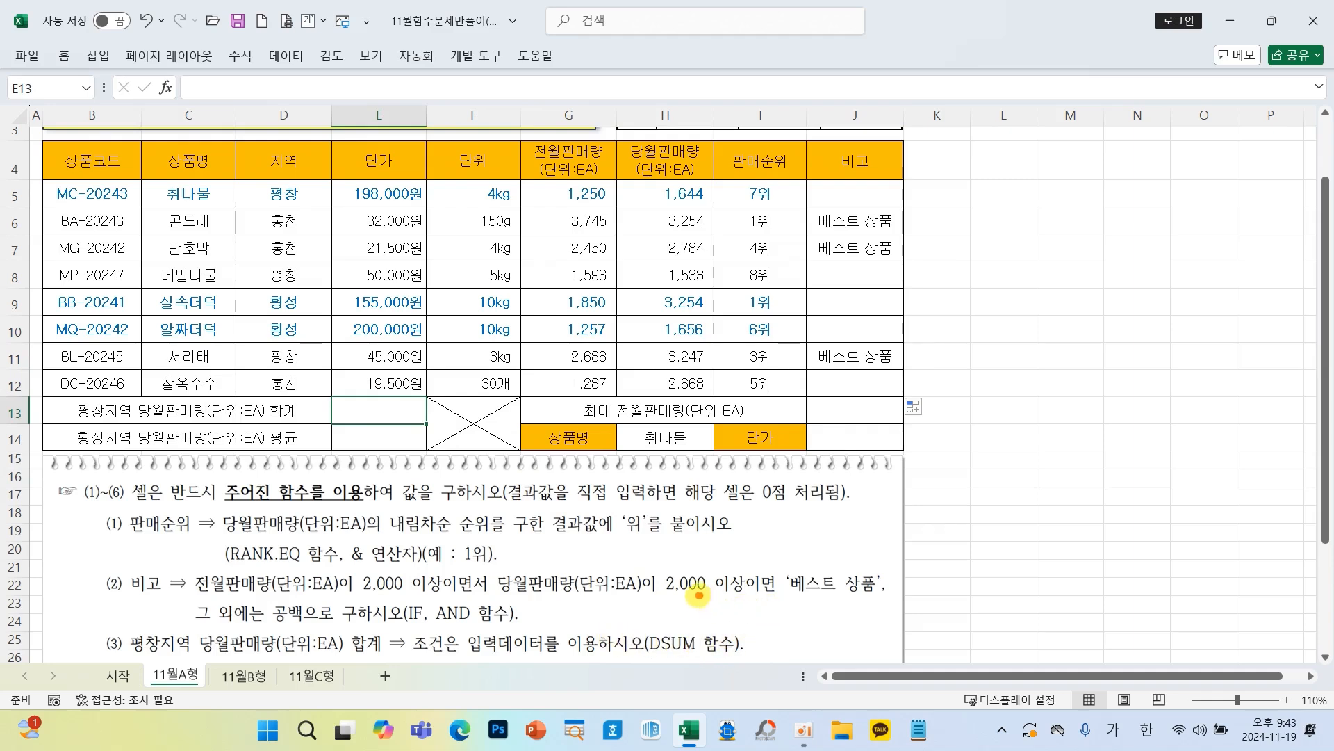
mouse_move(702, 595)
left_mouse_down()
mouse_move(645, 614)
mouse_move(657, 615)
mouse_move(646, 662)
mouse_move(704, 665)
left_mouse_up()
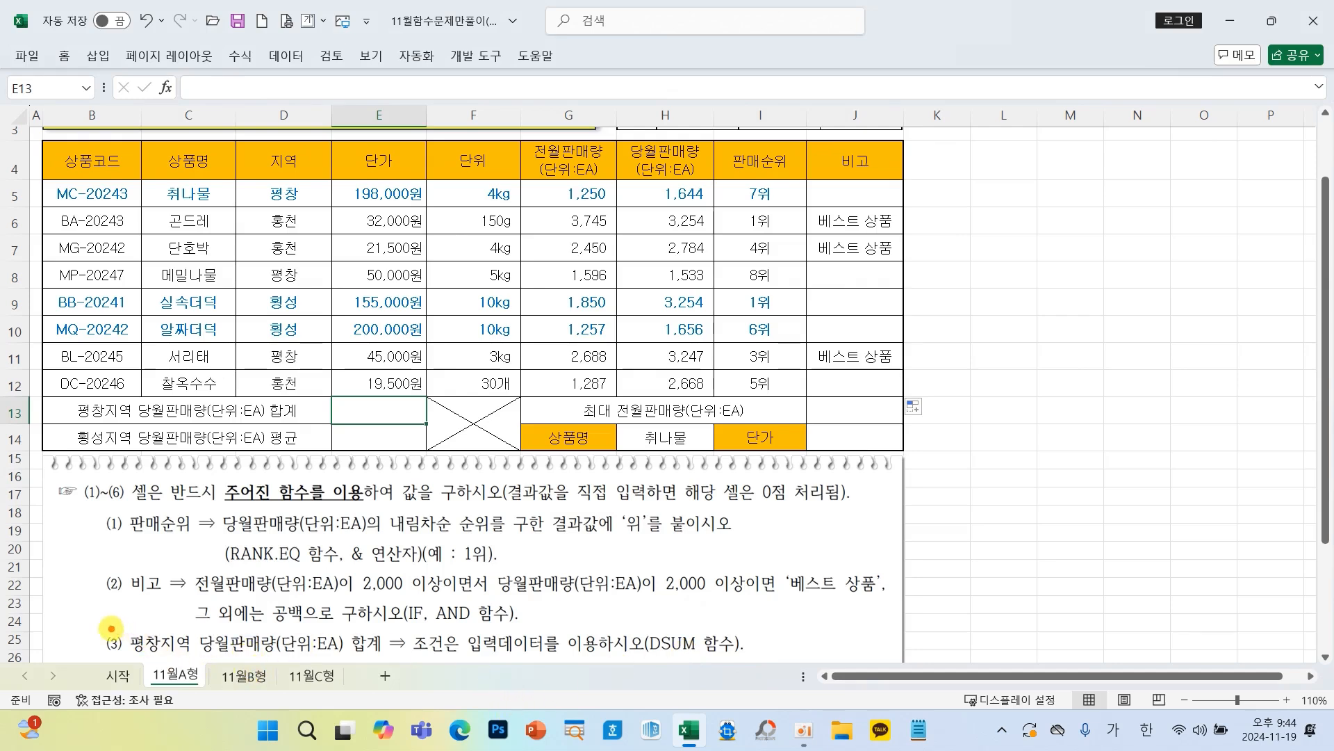
mouse_move(108, 626)
left_mouse_down()
mouse_move(173, 661)
mouse_move(353, 660)
left_mouse_up()
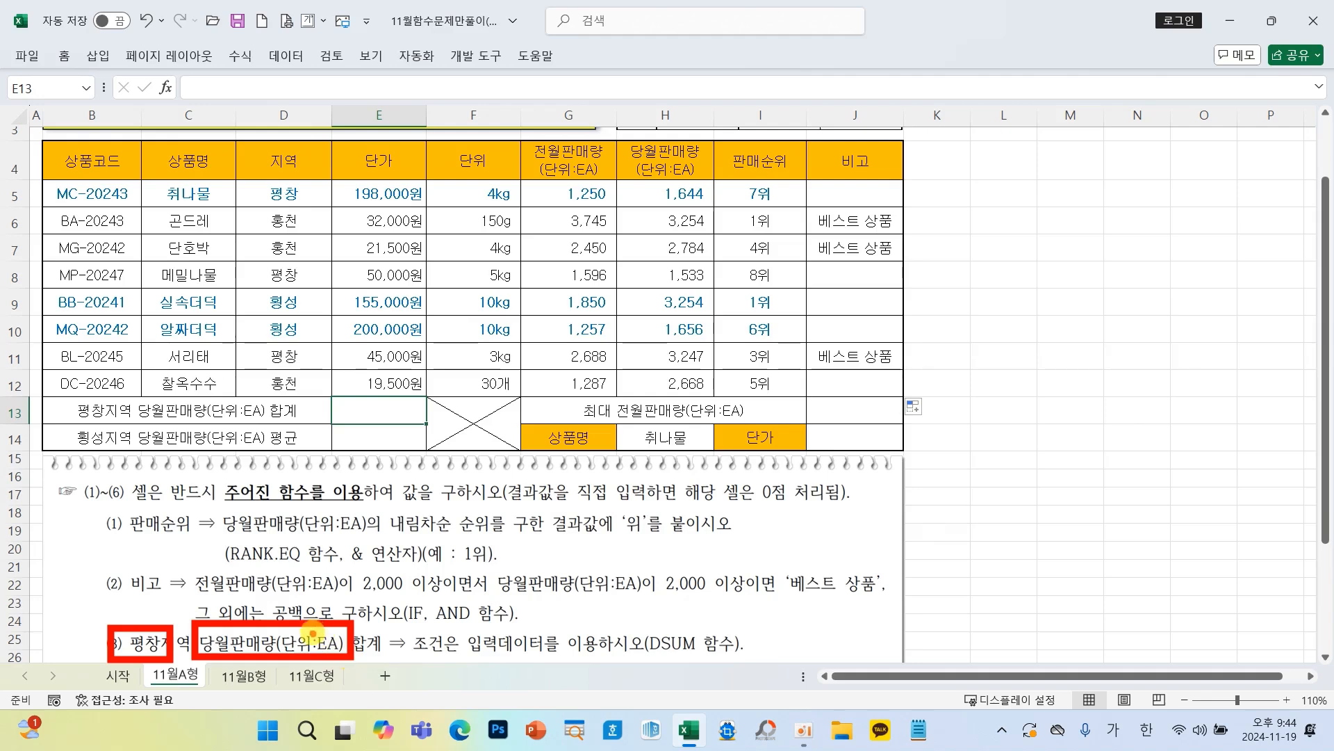
left_click_drag(362, 384, 394, 379)
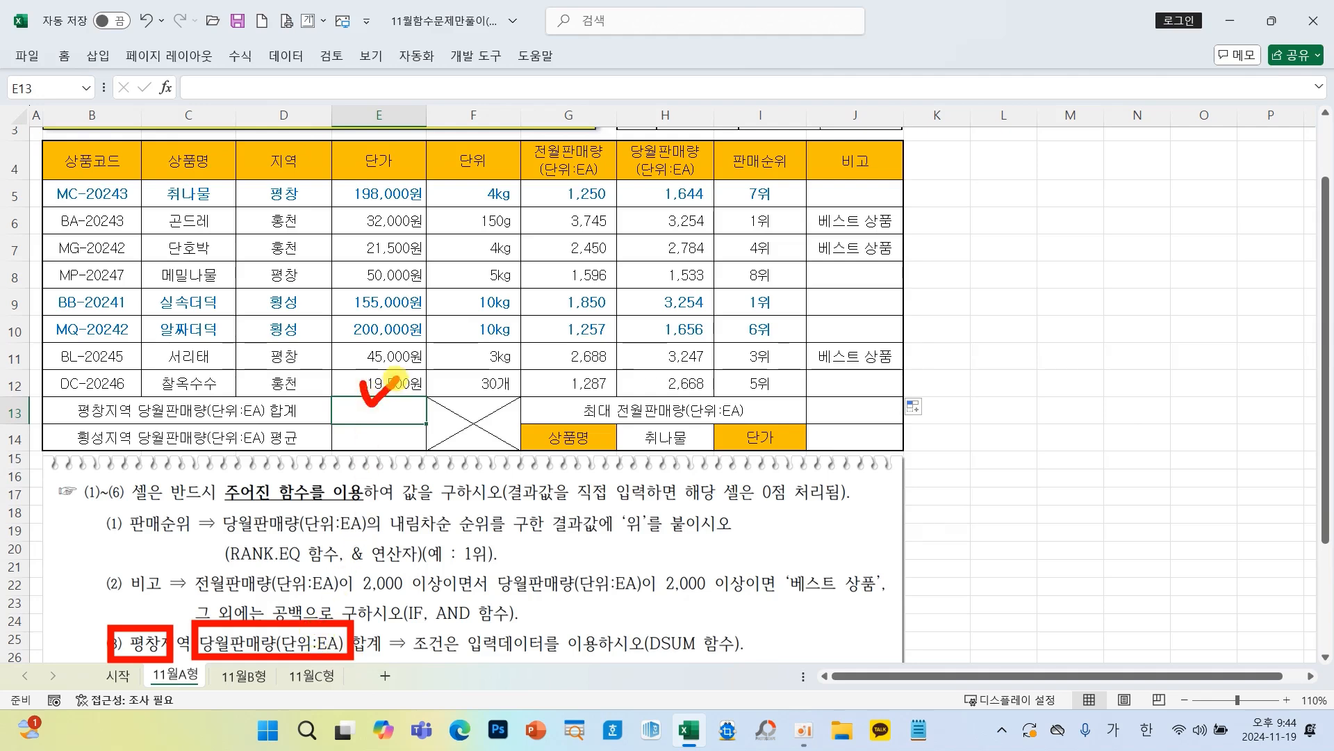
key("Escape")
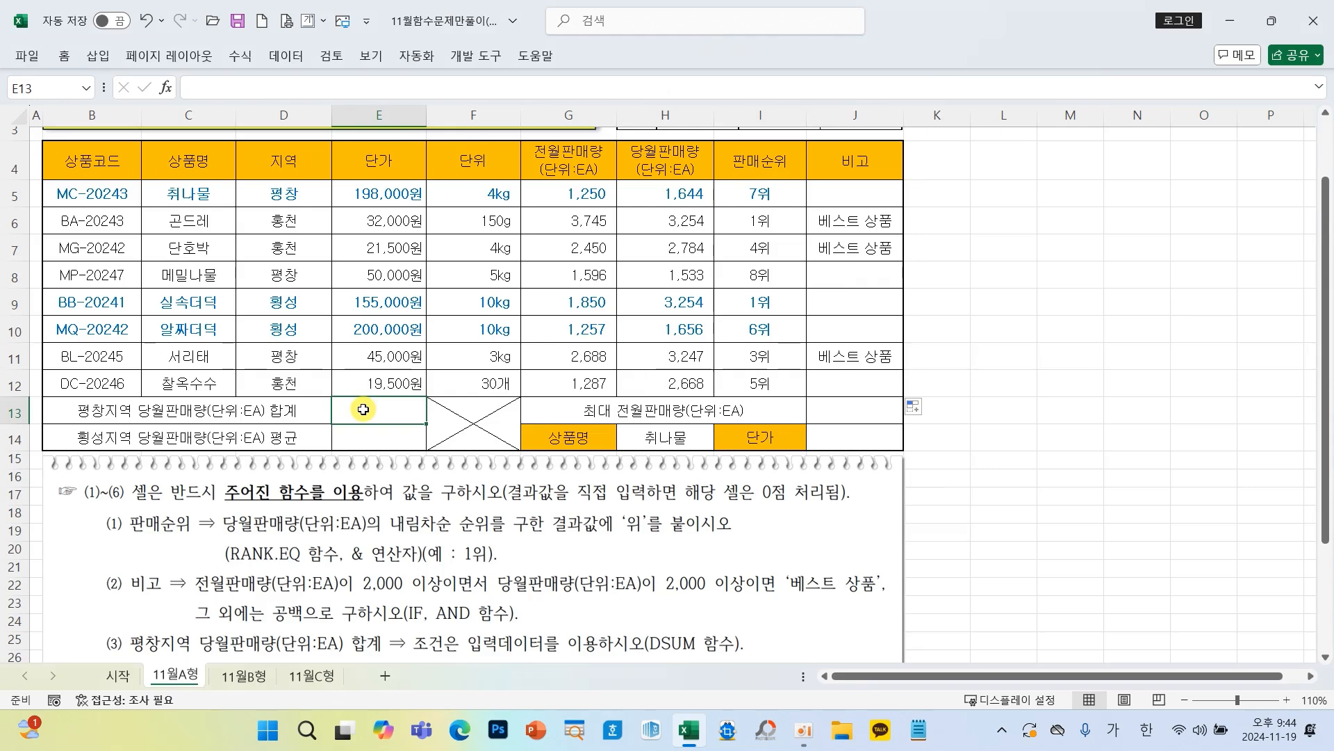
Step: Insert the DSUM function in cell E13 and move its arguments dialog clear of the data table
left_click(165, 88)
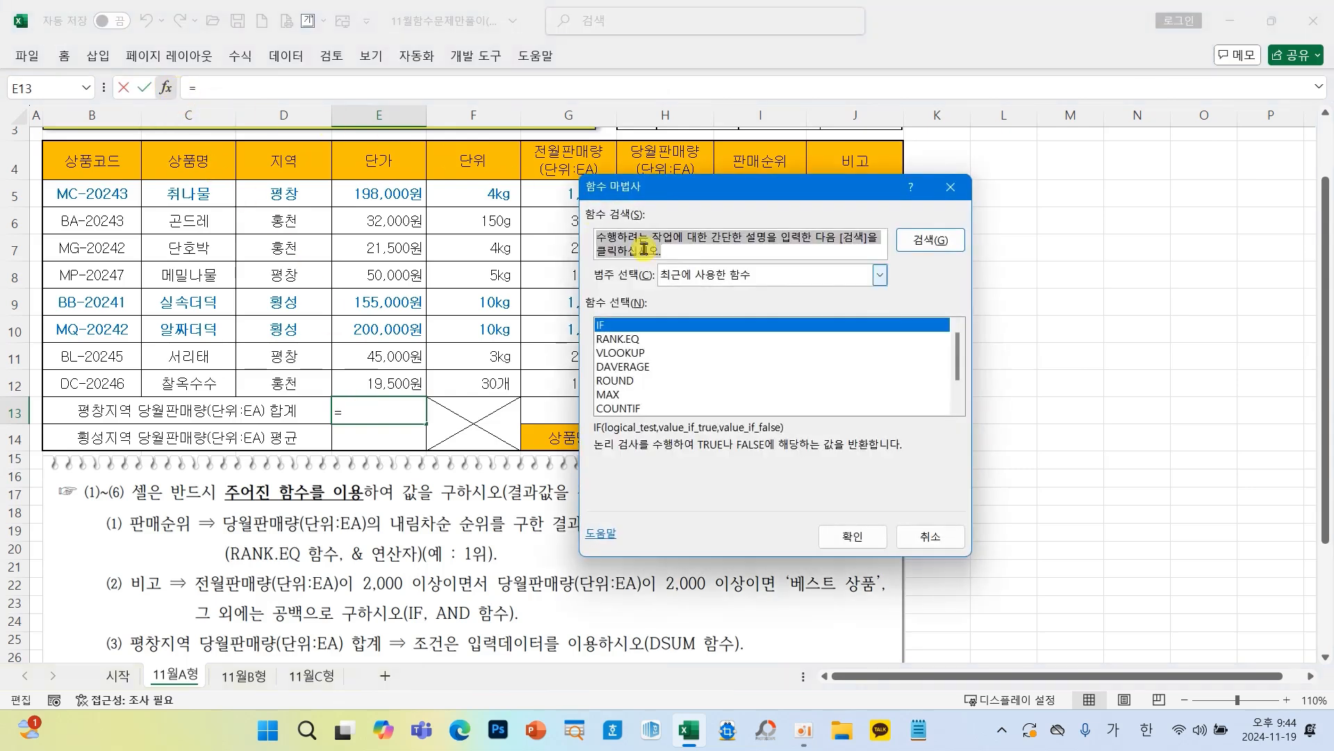
type("ㅇ")
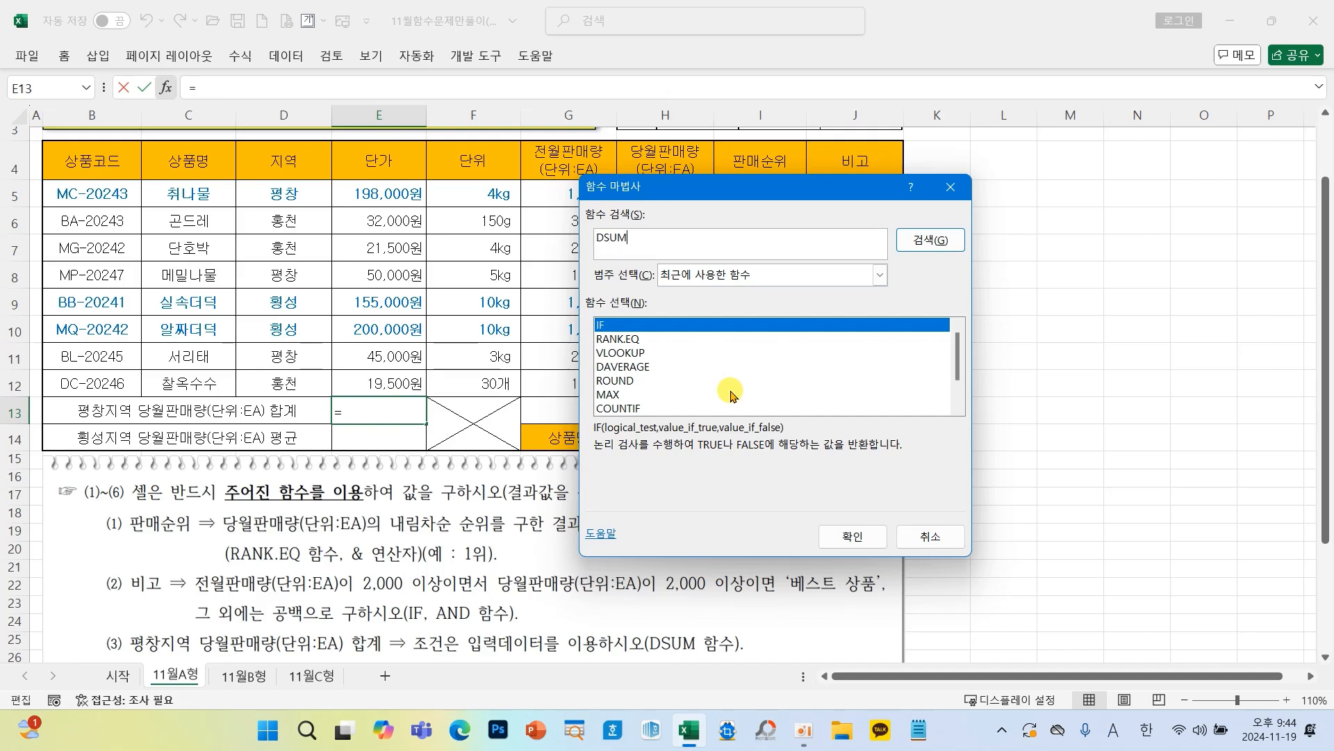
type("SUM")
key("Return")
left_click(853, 536)
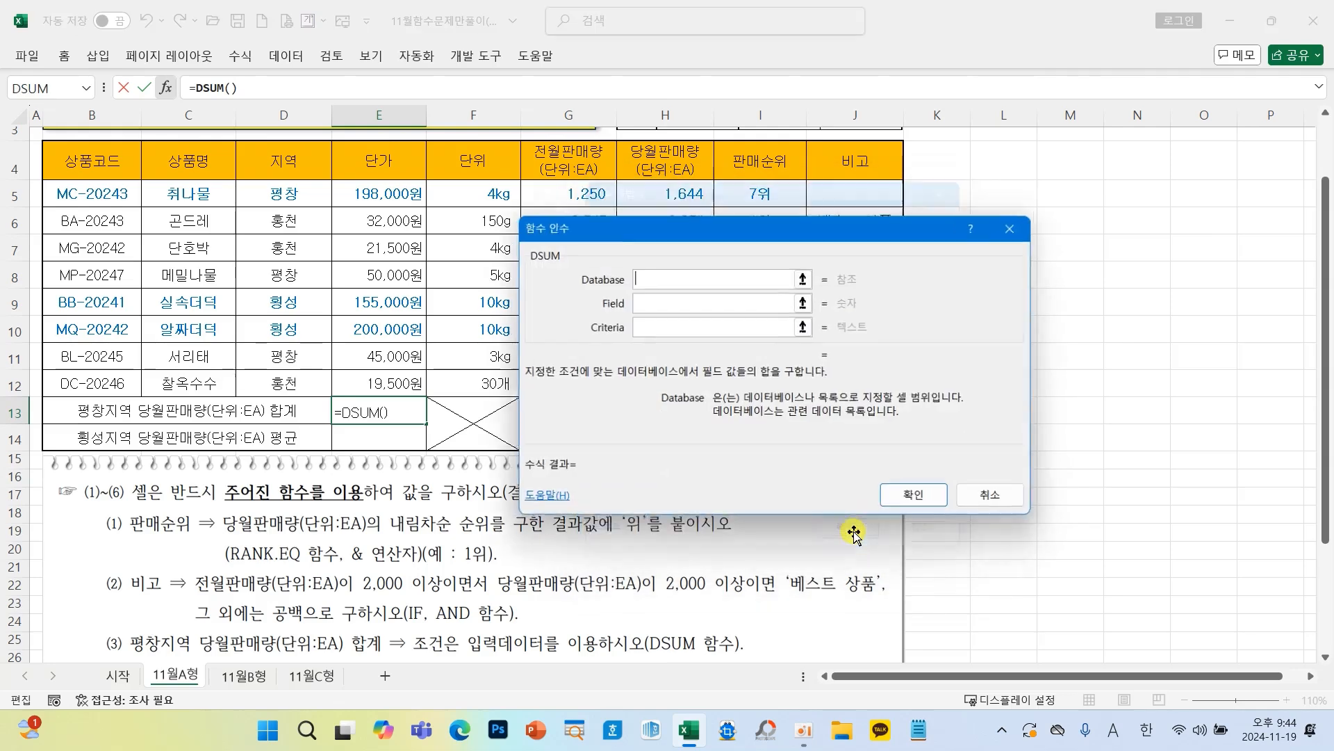
left_click_drag(738, 251, 821, 309)
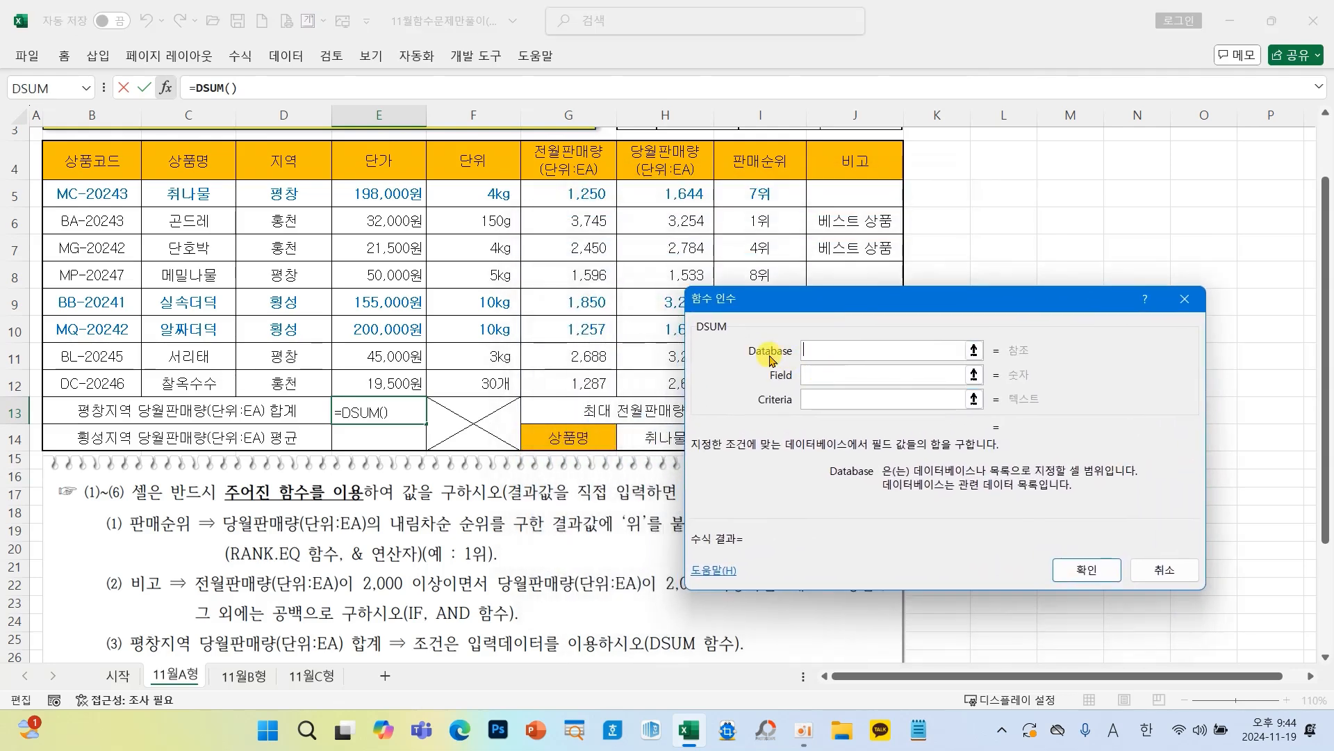
Step: Set the DSUM function's Database argument to B4:H12 and its Field argument to 7
left_click_drag(76, 158, 629, 375)
left_click_drag(695, 298, 735, 244)
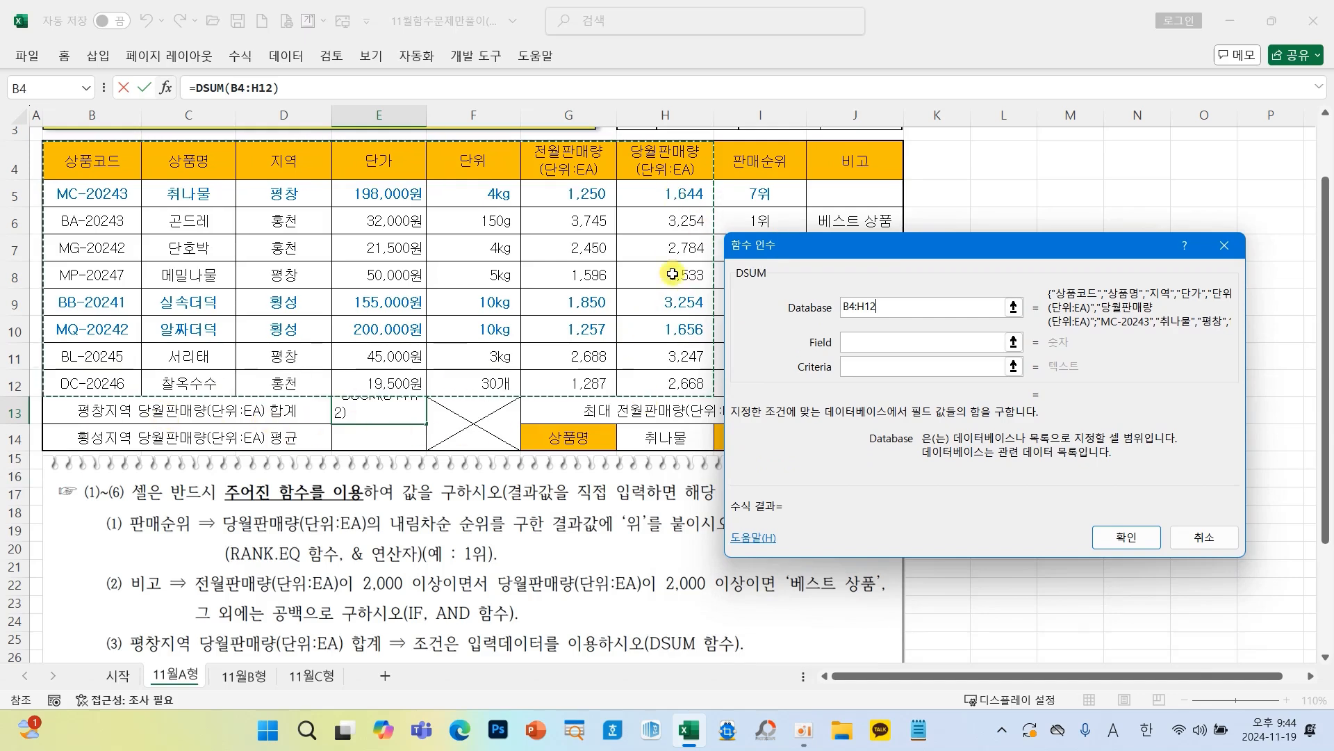
left_click_drag(105, 217, 87, 315)
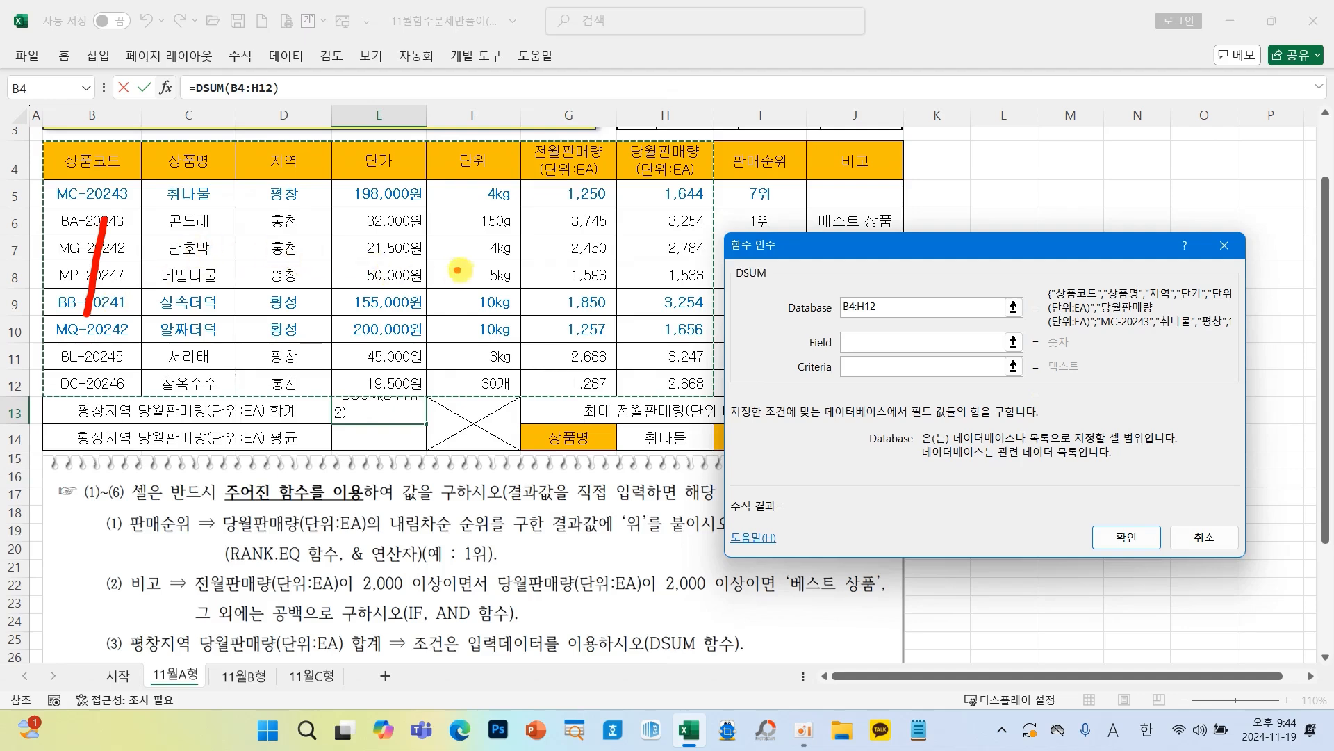
mouse_move(650, 271)
left_mouse_down()
mouse_move(669, 233)
mouse_move(699, 237)
mouse_move(643, 363)
left_mouse_up()
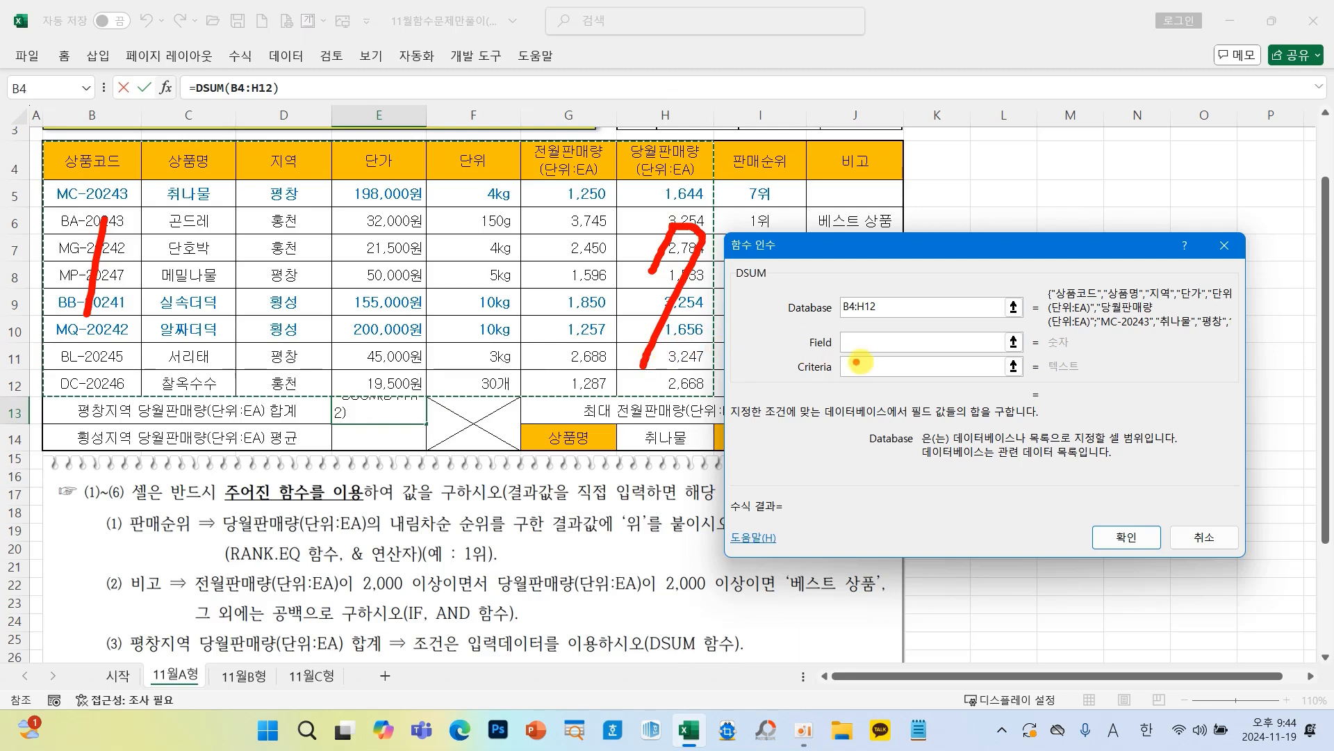
left_click(875, 342)
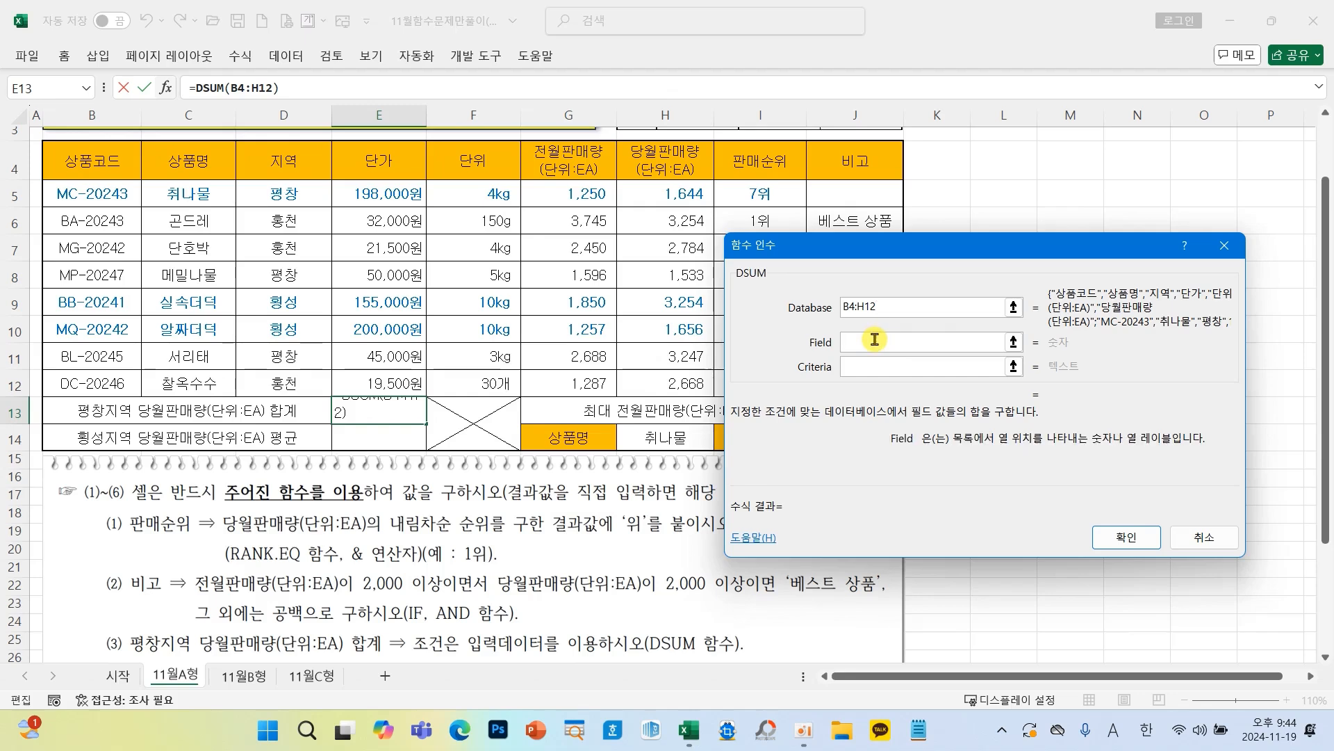
left_click(880, 366)
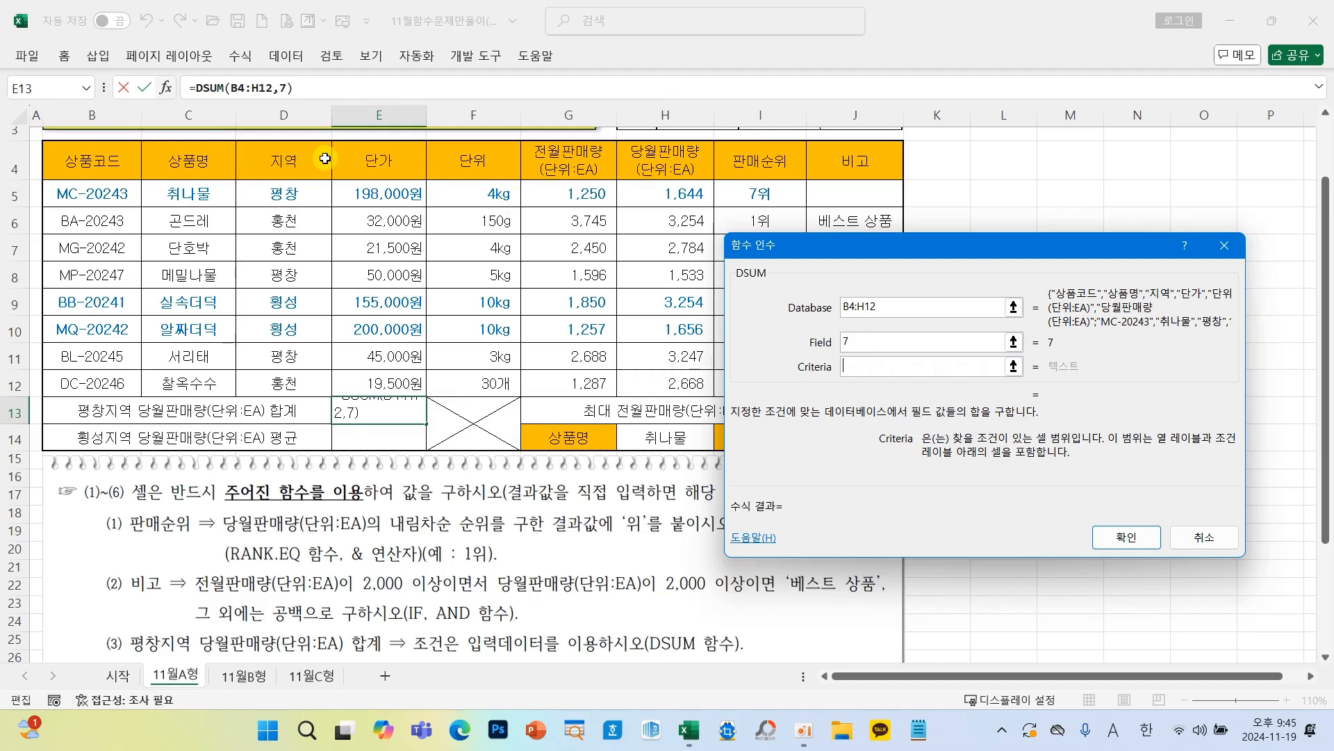
Step: Set the DSUM function's Criteria argument to D4:D5, commit the formula and select cell E14
left_click(299, 163)
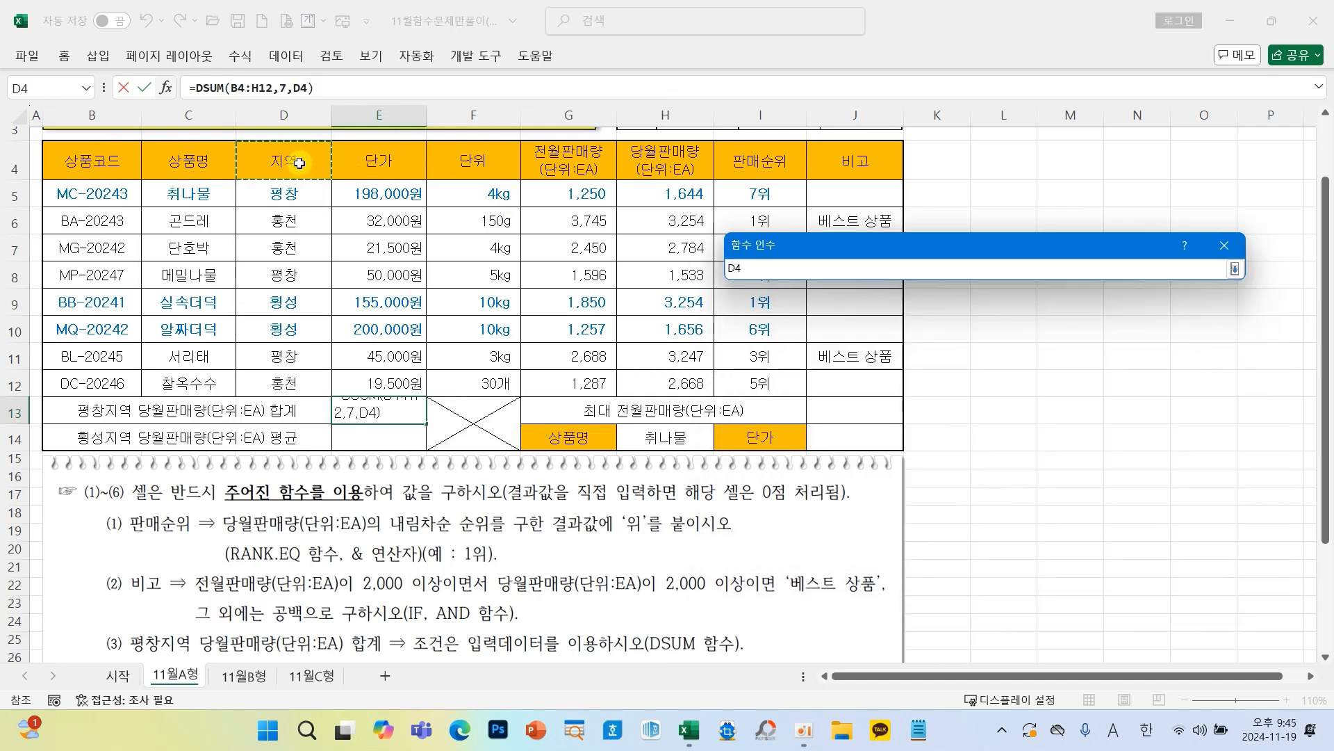
left_click_drag(299, 164, 305, 203)
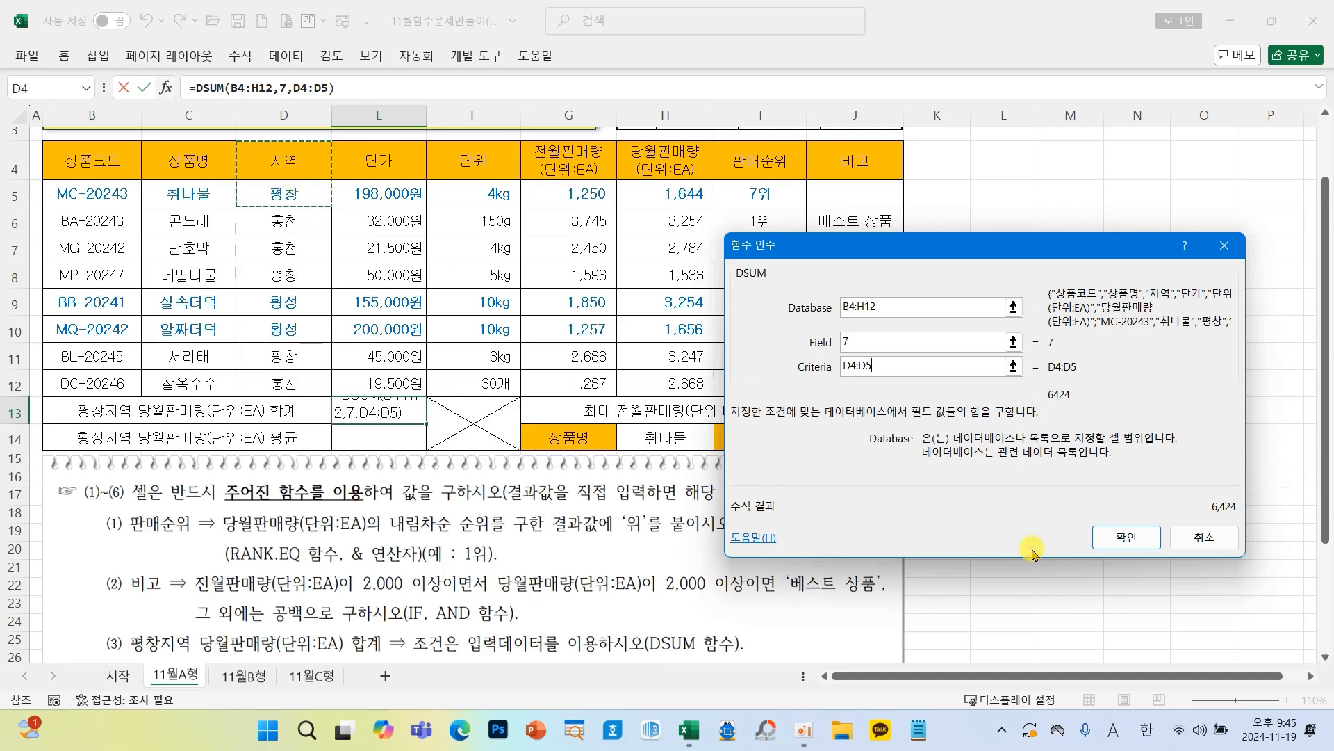
left_click(1121, 539)
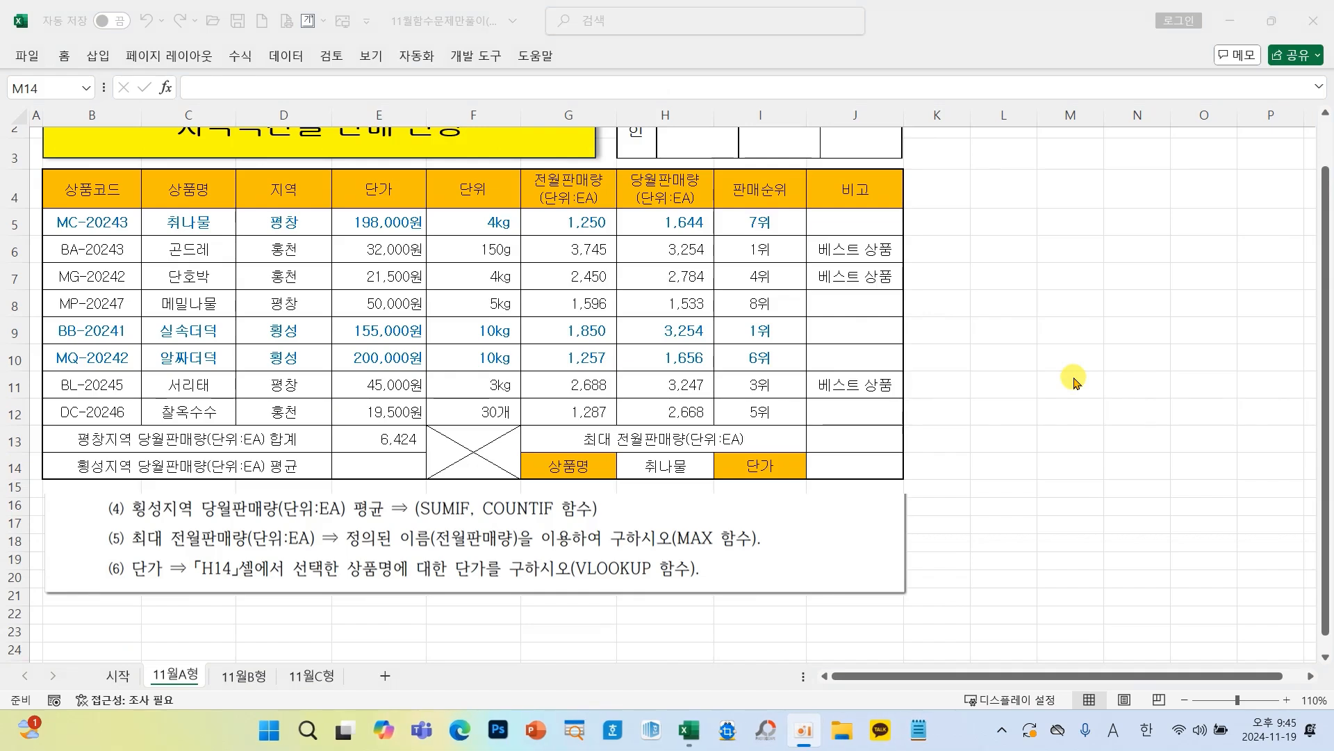
left_click(392, 467)
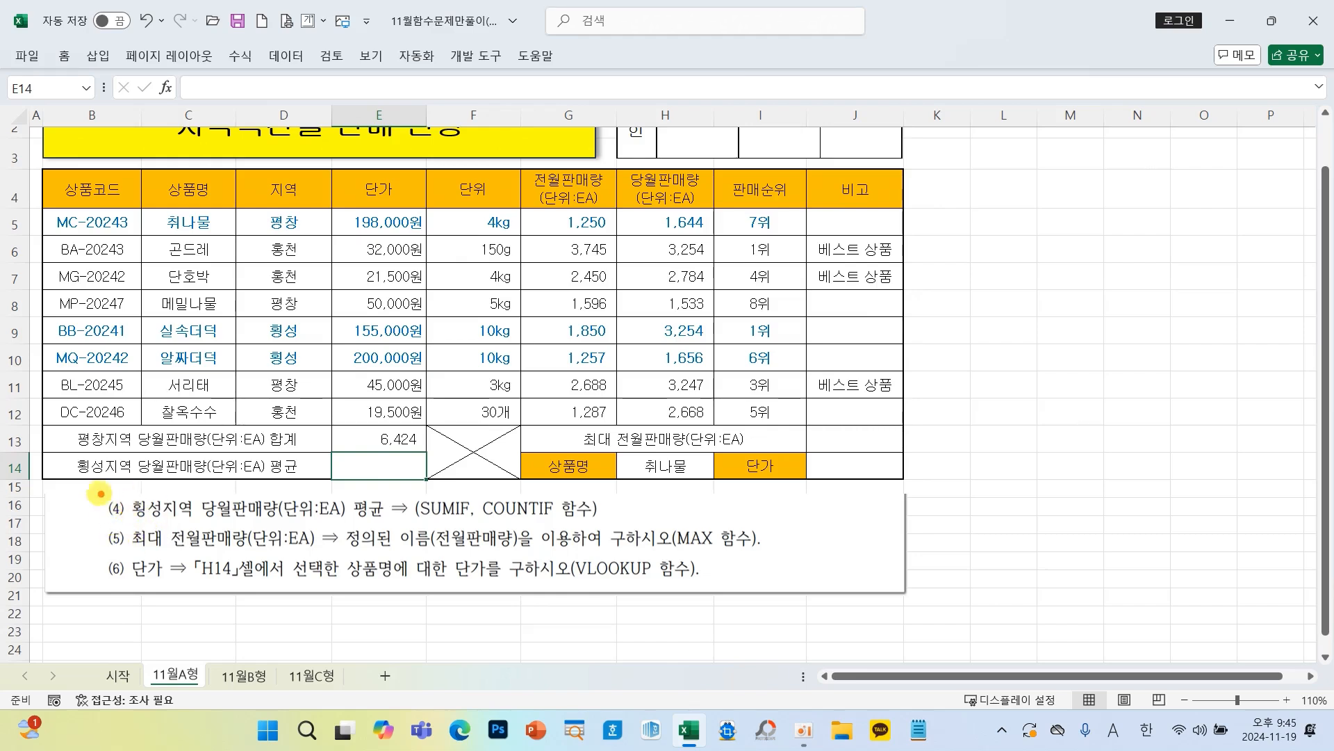
mouse_move(136, 502)
left_mouse_down()
mouse_move(176, 528)
mouse_move(282, 513)
mouse_move(378, 522)
left_mouse_up()
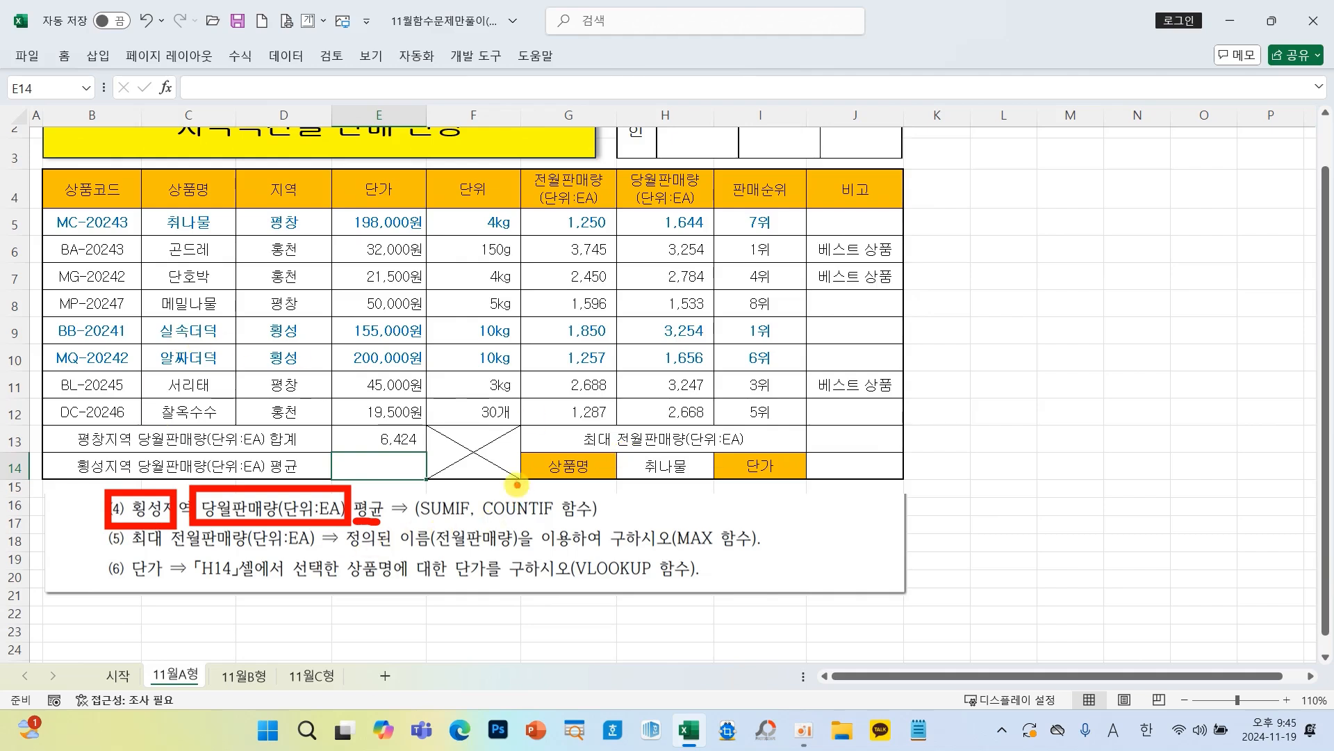
left_click_drag(486, 480, 465, 530)
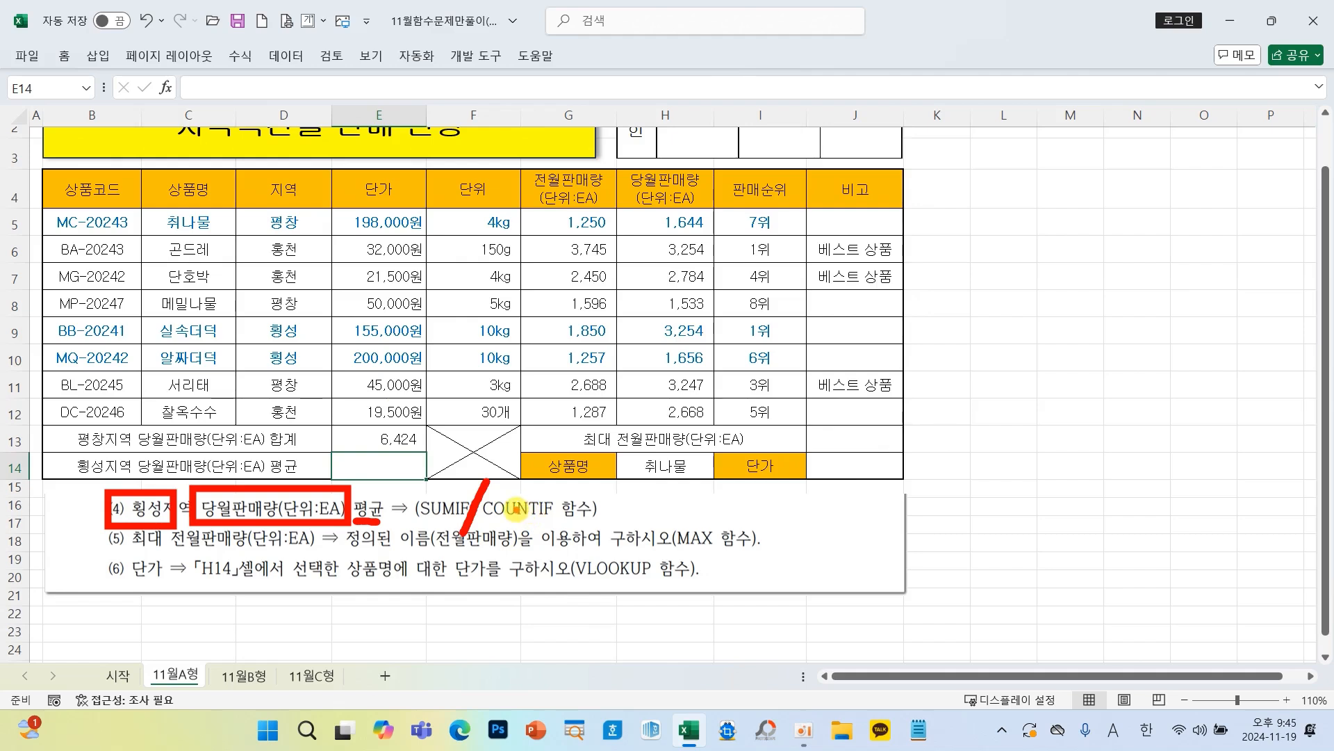
mouse_move(730, 418)
left_mouse_down()
mouse_move(761, 412)
mouse_move(747, 478)
mouse_move(784, 487)
left_mouse_up()
mouse_move(865, 402)
left_mouse_down()
mouse_move(862, 431)
mouse_move(905, 437)
left_mouse_up()
mouse_move(916, 389)
left_mouse_down()
mouse_move(919, 455)
mouse_move(893, 479)
mouse_move(910, 445)
left_mouse_up()
mouse_move(1057, 395)
left_mouse_down()
mouse_move(1040, 448)
mouse_move(1087, 420)
mouse_move(1102, 437)
mouse_move(1059, 481)
left_mouse_up()
mouse_move(952, 444)
left_mouse_down()
mouse_move(1007, 438)
mouse_move(976, 477)
left_mouse_up()
mouse_move(770, 434)
left_mouse_down()
mouse_move(805, 428)
mouse_move(782, 467)
left_mouse_up()
left_click_drag(1105, 382, 1099, 478)
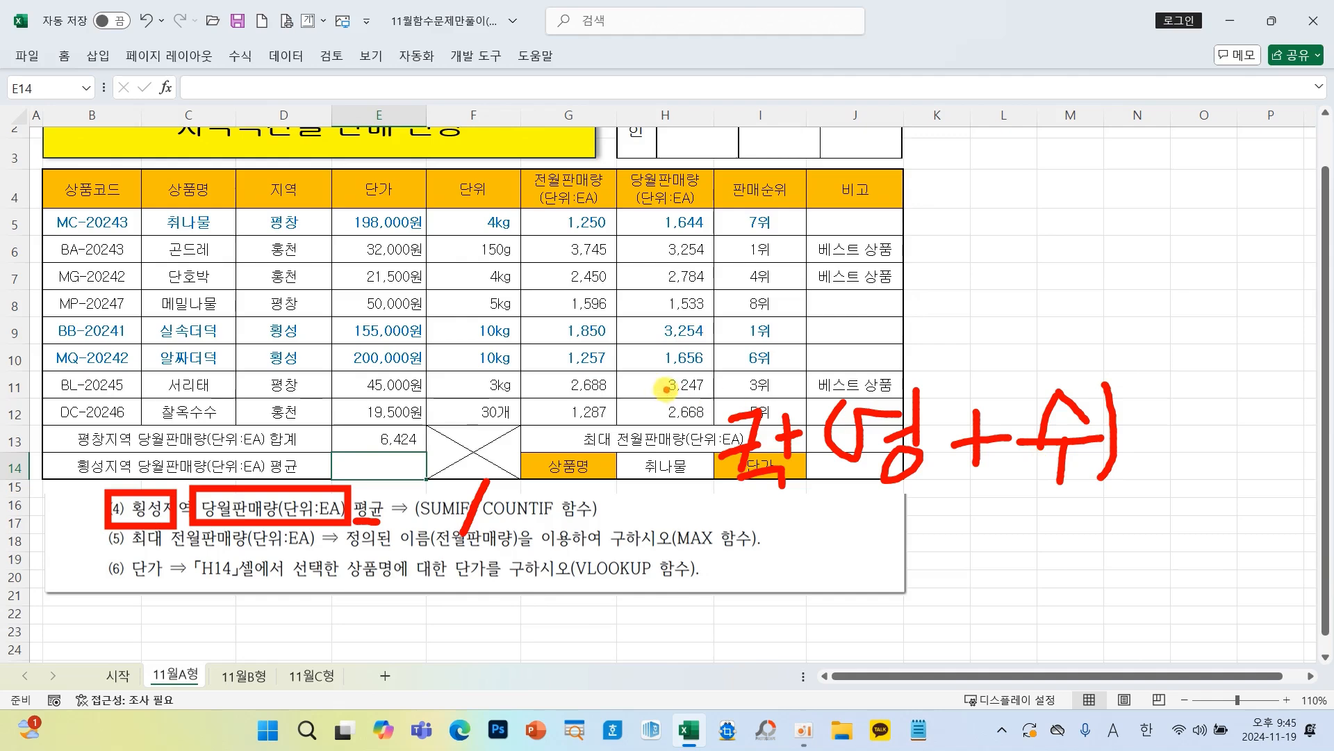
left_click_drag(677, 381, 675, 505)
left_click_drag(1185, 374, 1084, 524)
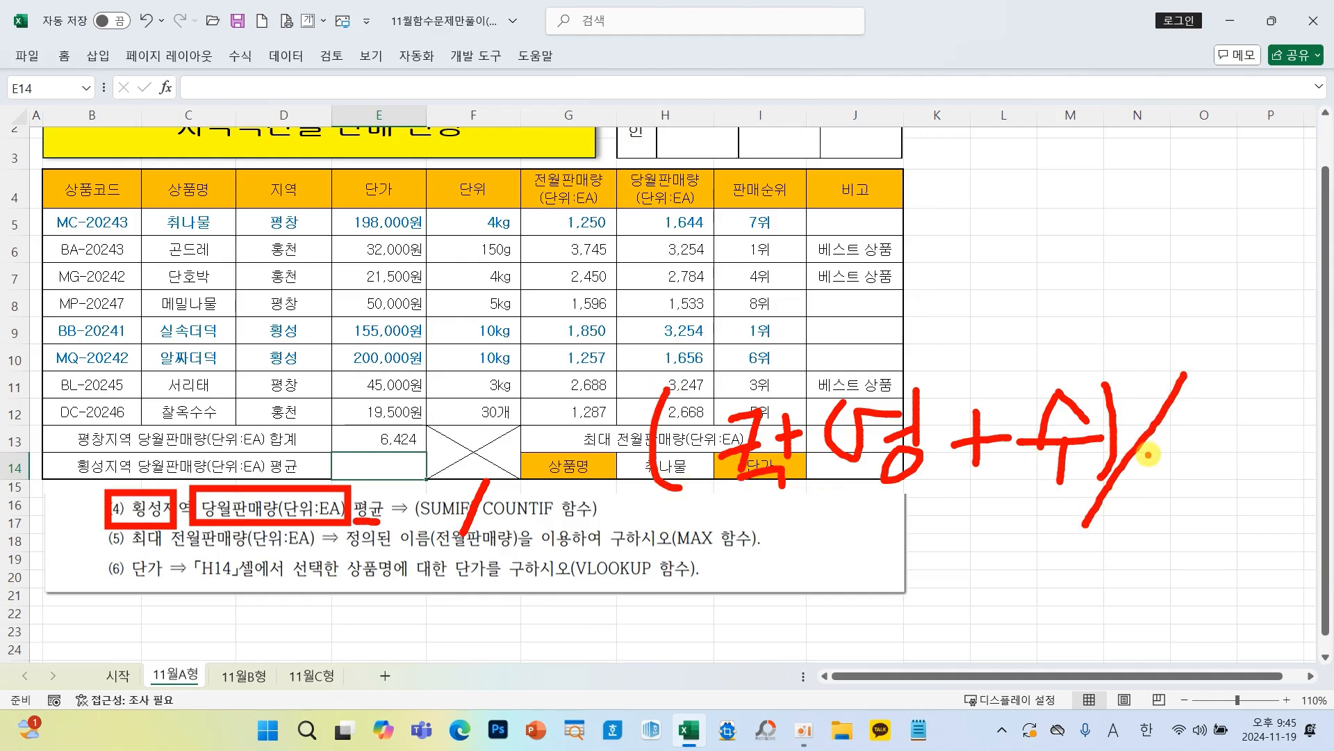
left_click_drag(1149, 454, 1174, 527)
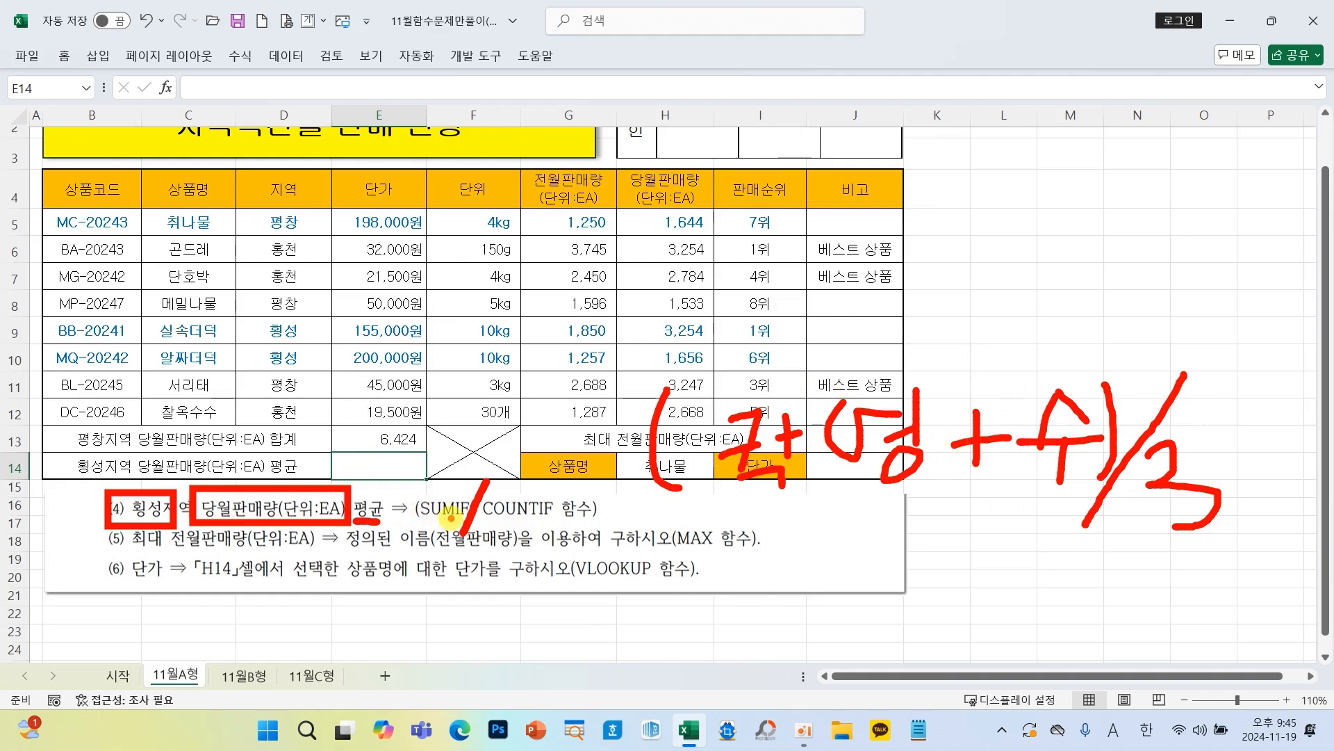
key("Escape")
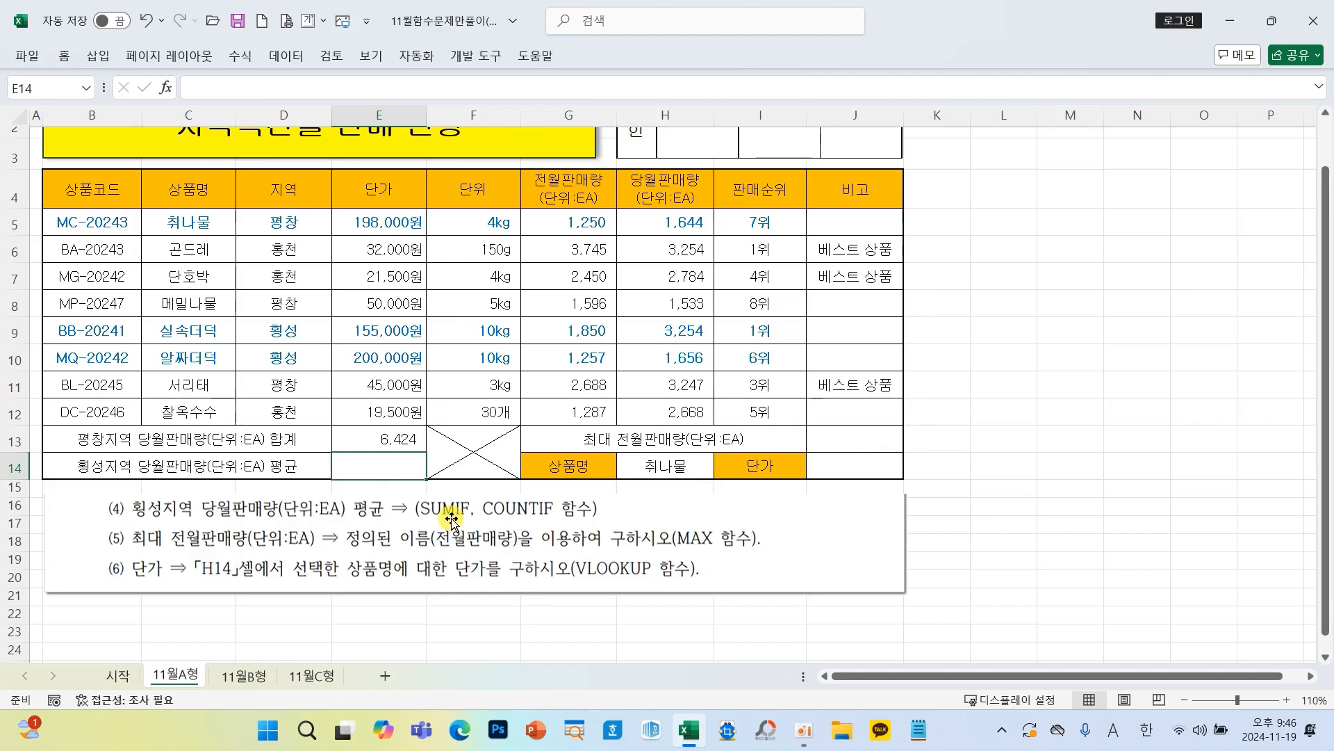
key("ctrl+2")
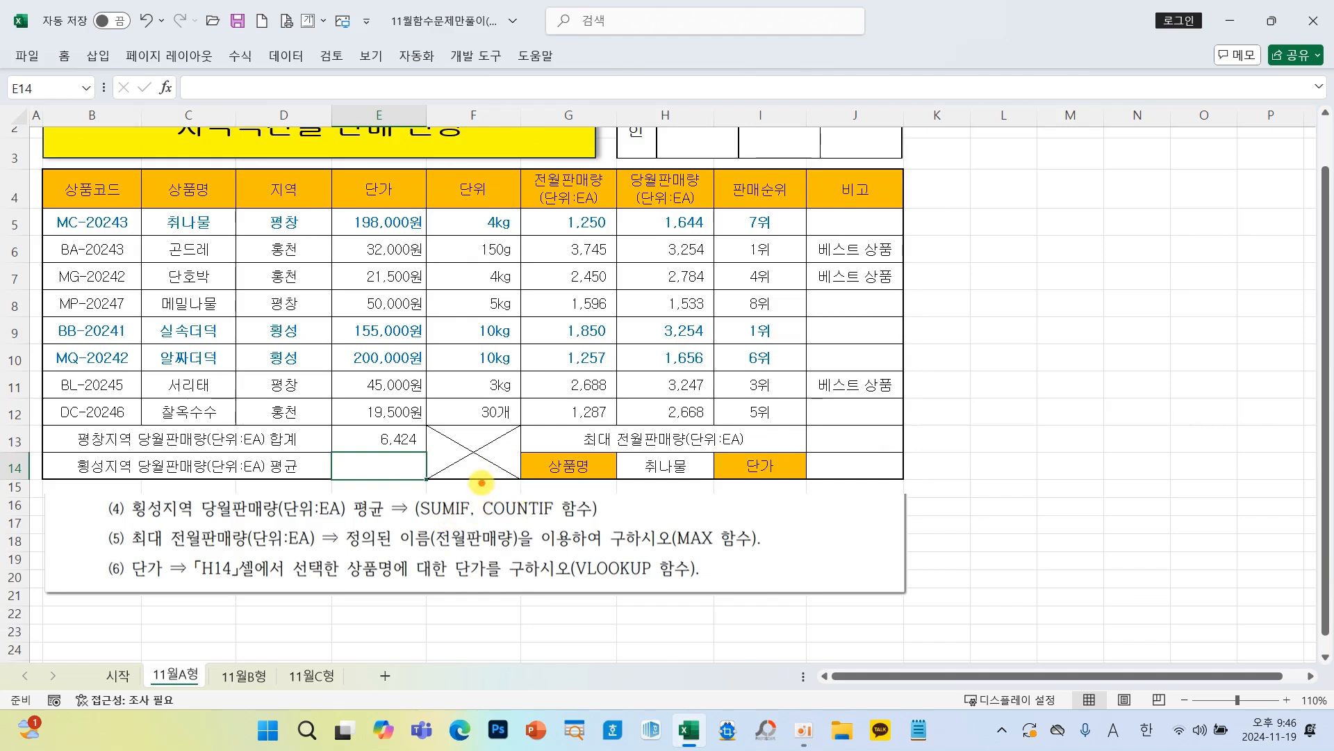
left_click_drag(481, 482, 462, 531)
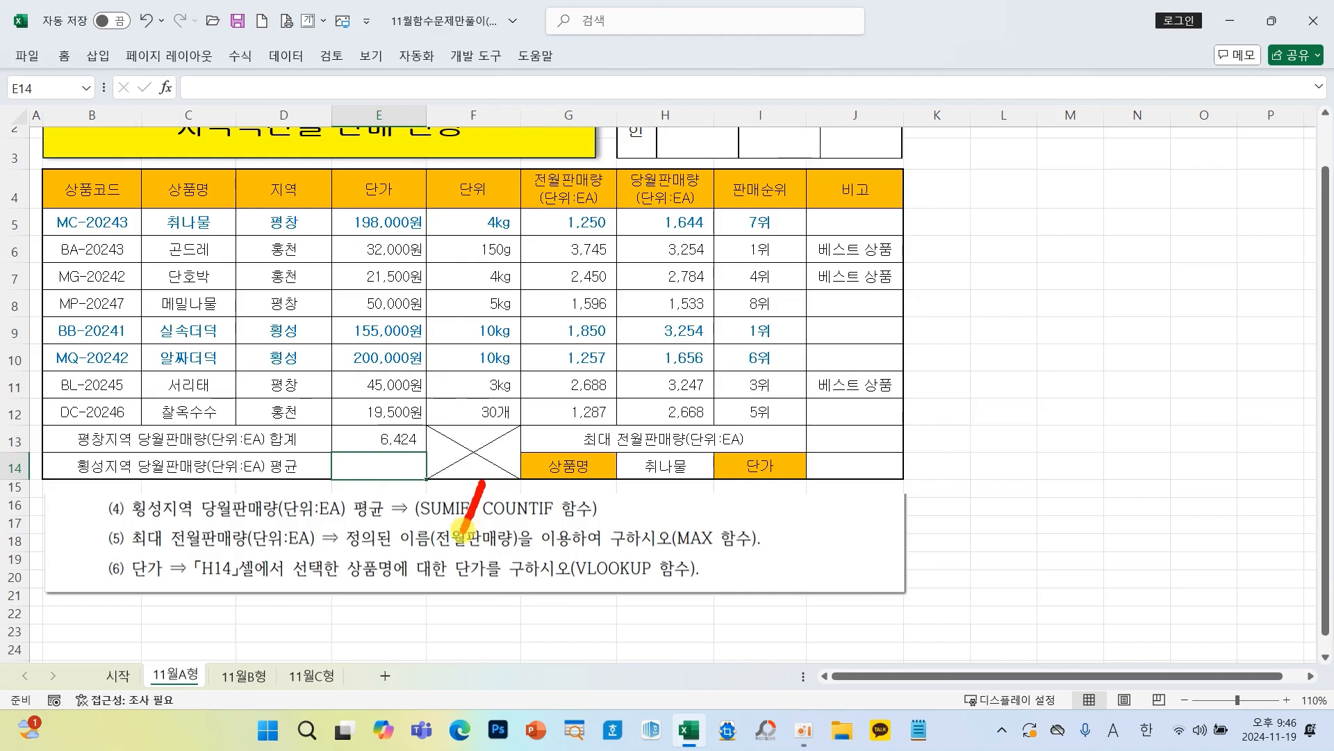
key("Escape")
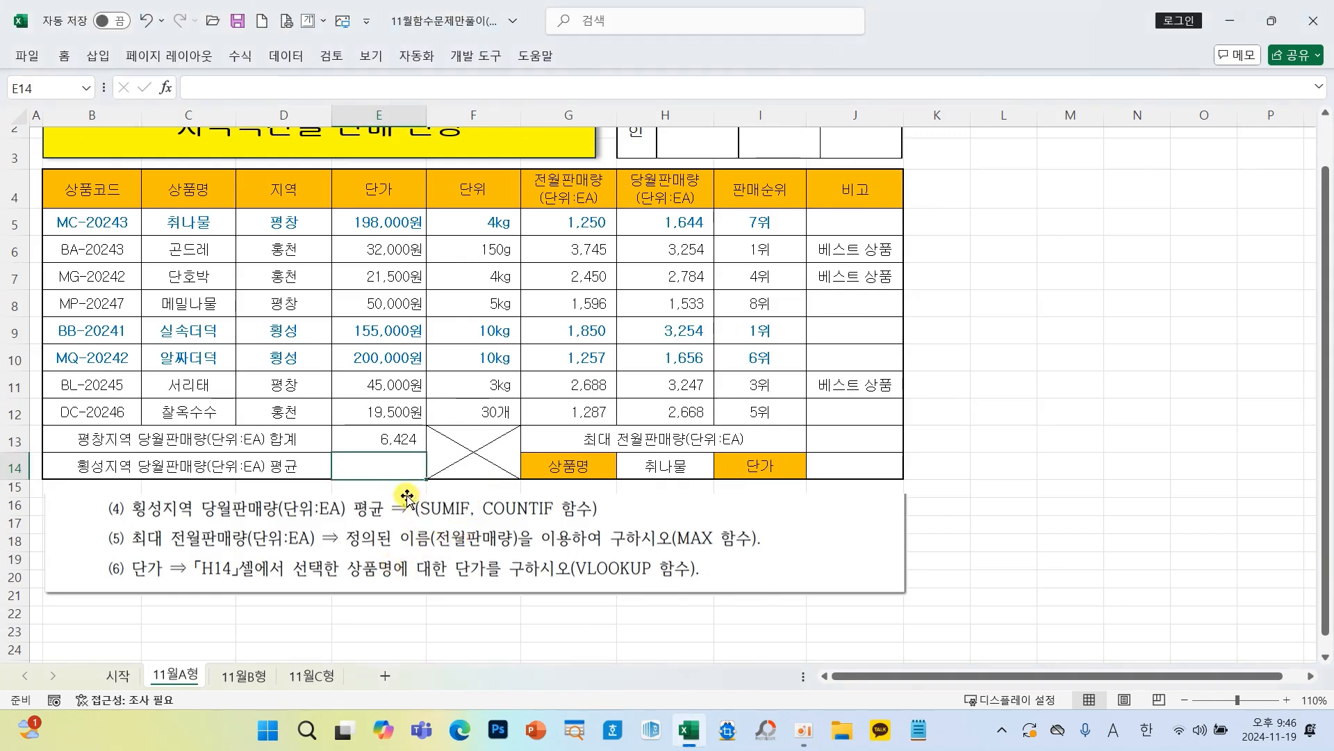
Step: Insert the SUMIF function in cell E14 and reposition its arguments dialog clear of the 지역 column
left_click(165, 88)
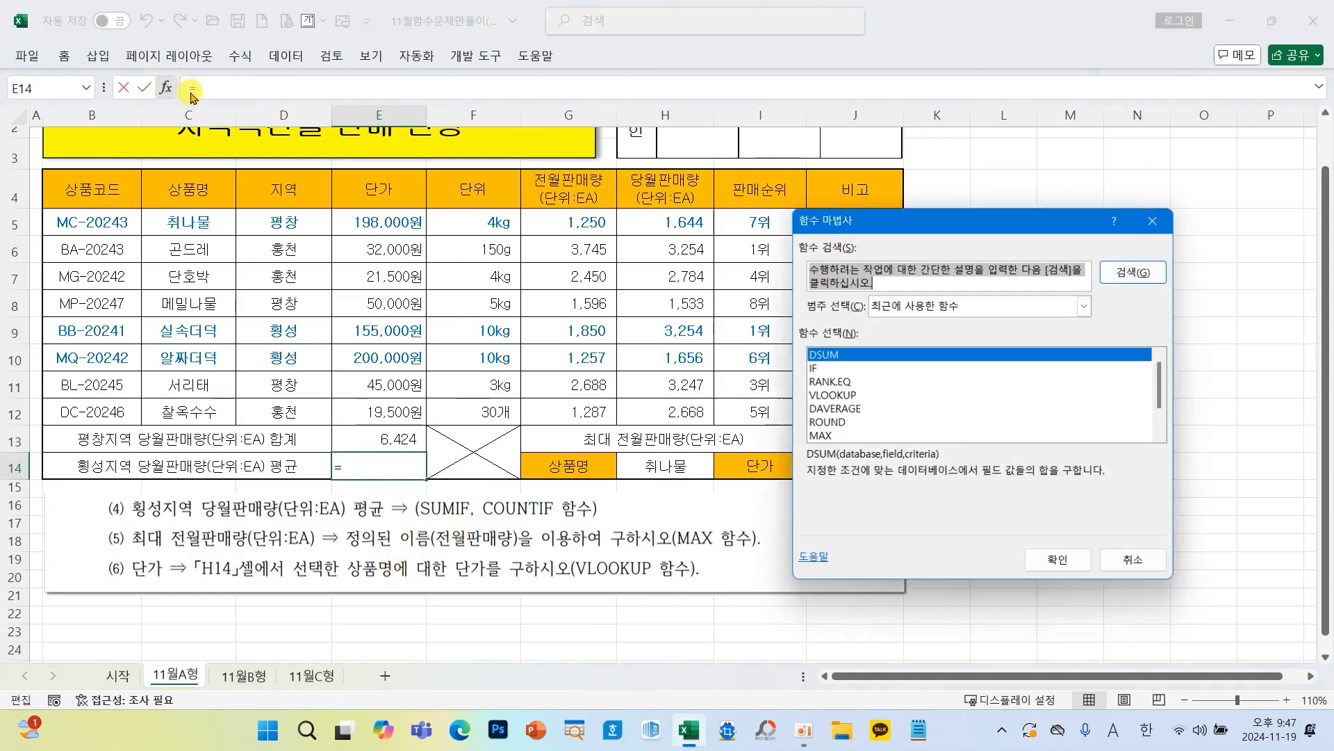
scroll(906, 399, "down", 1)
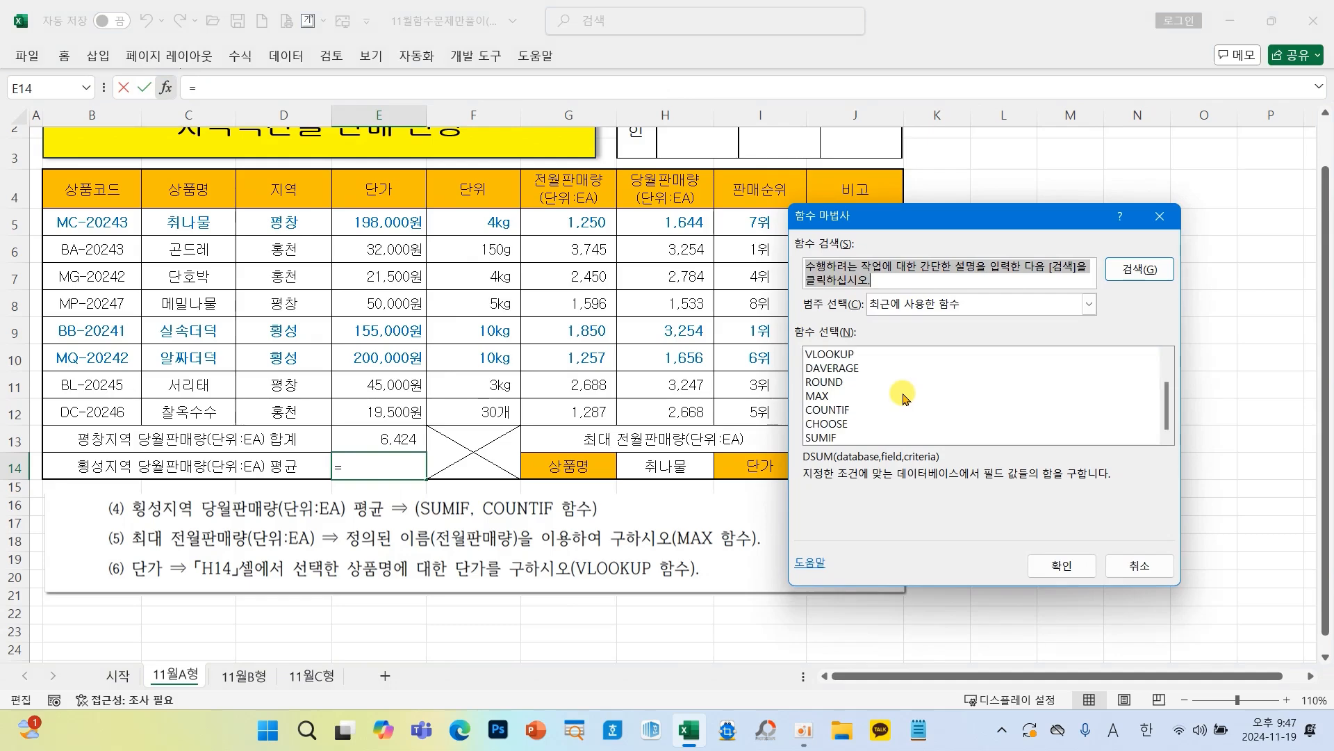
left_click(839, 437)
left_click(1062, 565)
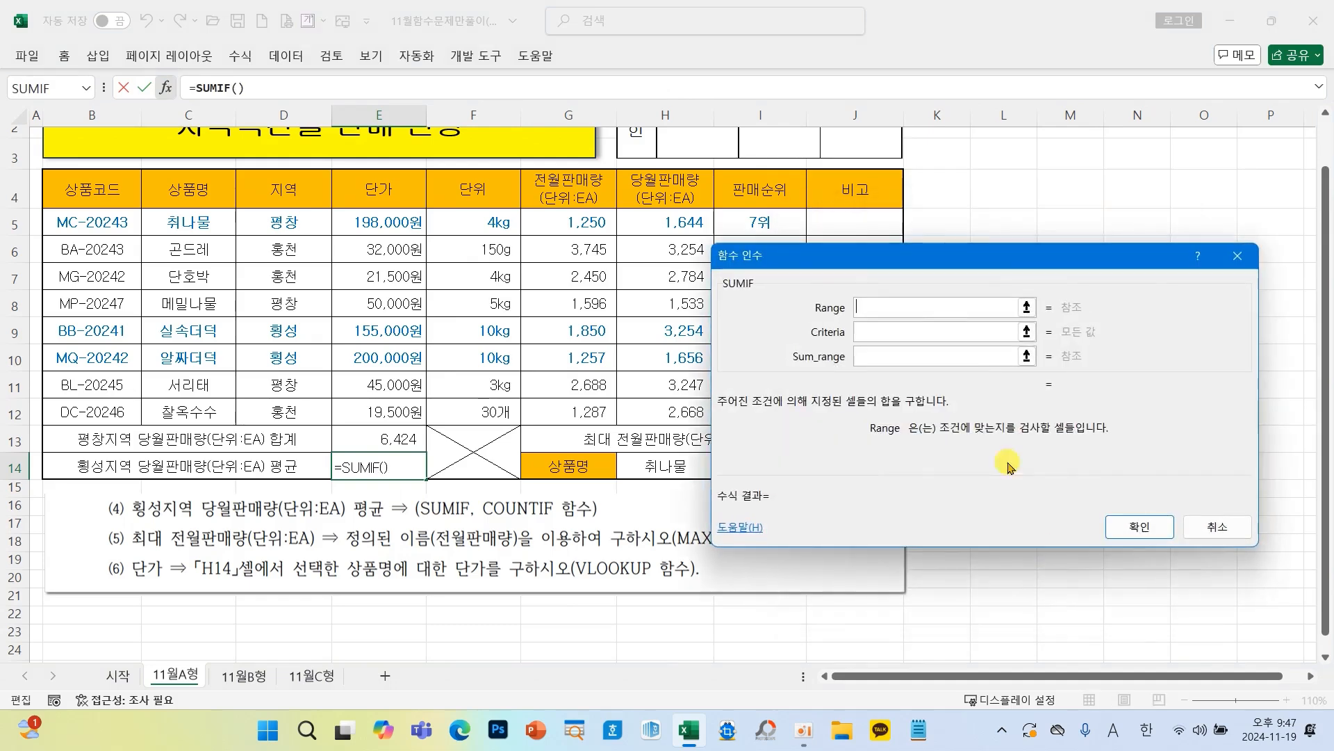
left_click_drag(862, 256, 624, 275)
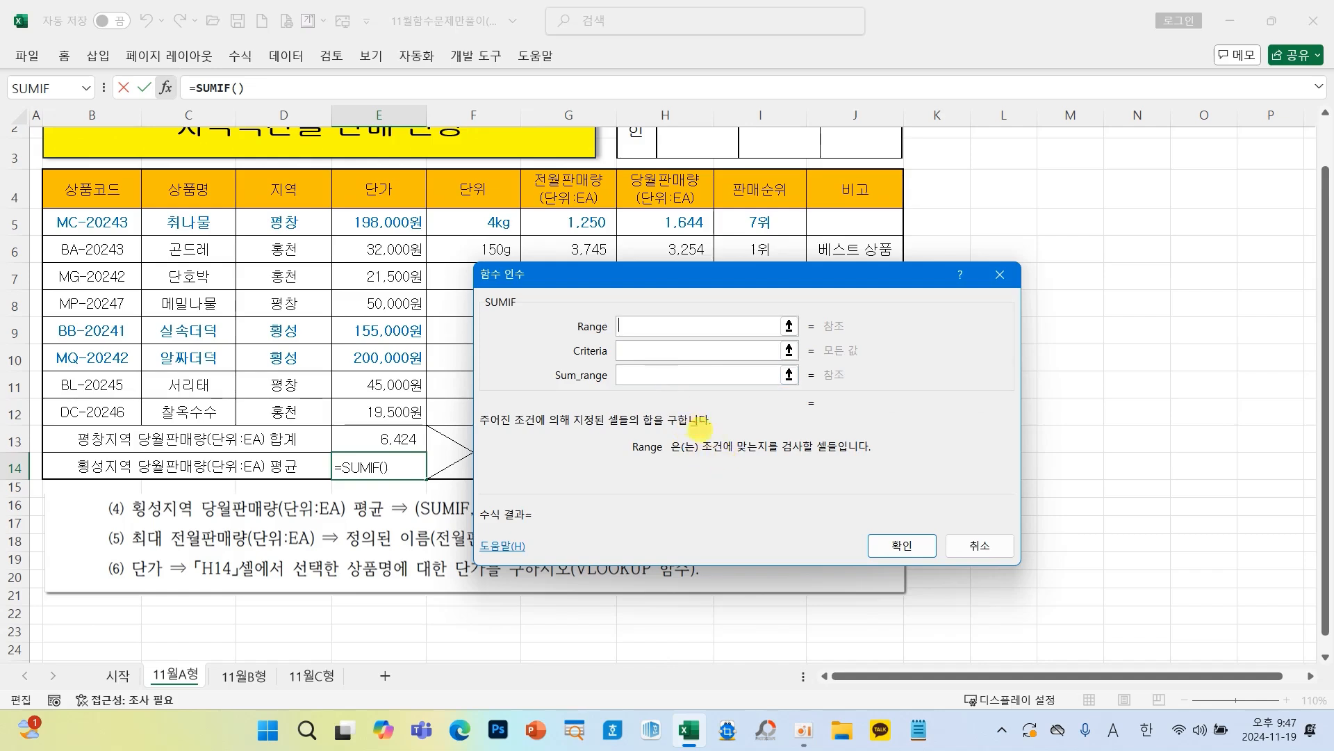
Step: Set the SUMIF function's Range argument to D5:D12 and its Criteria argument to "횡성"
mouse_move(691, 422)
left_mouse_down()
mouse_move(801, 465)
mouse_move(886, 466)
left_mouse_up()
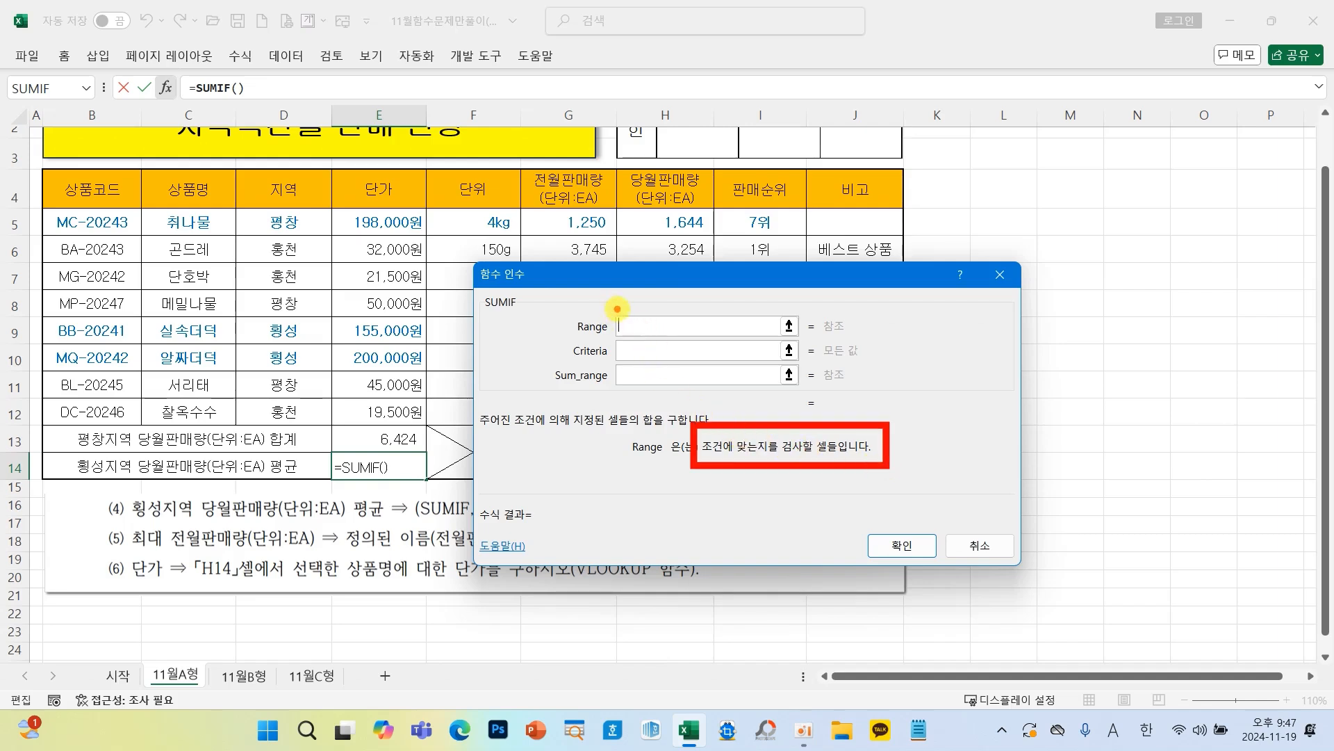
key("Escape")
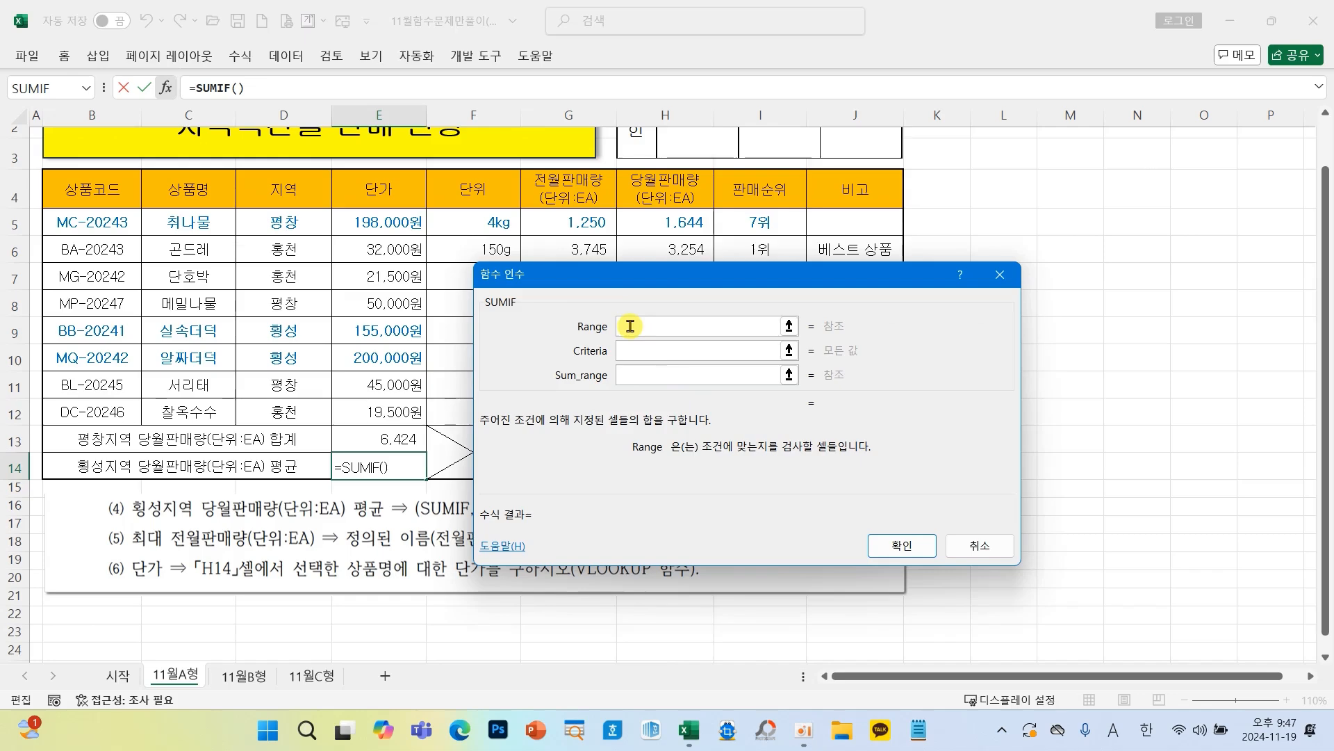
left_click_drag(284, 221, 290, 407)
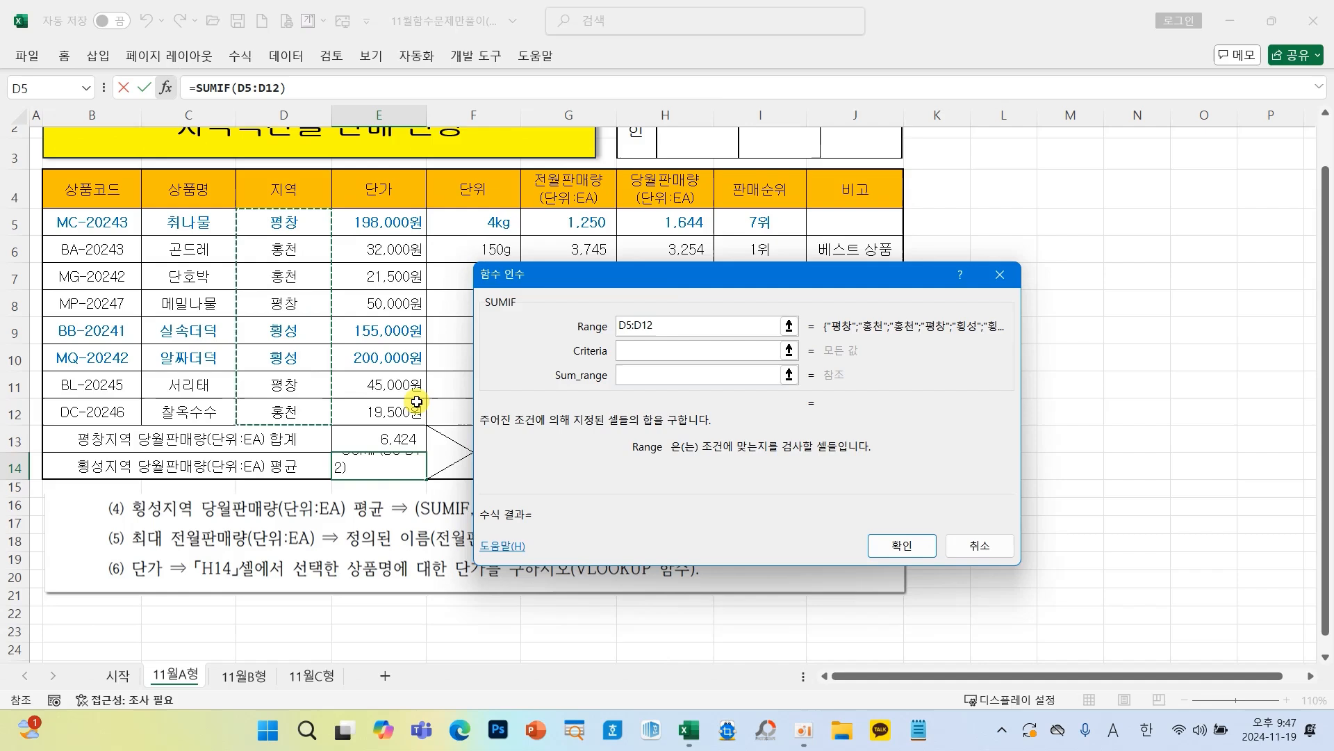
key("Tab")
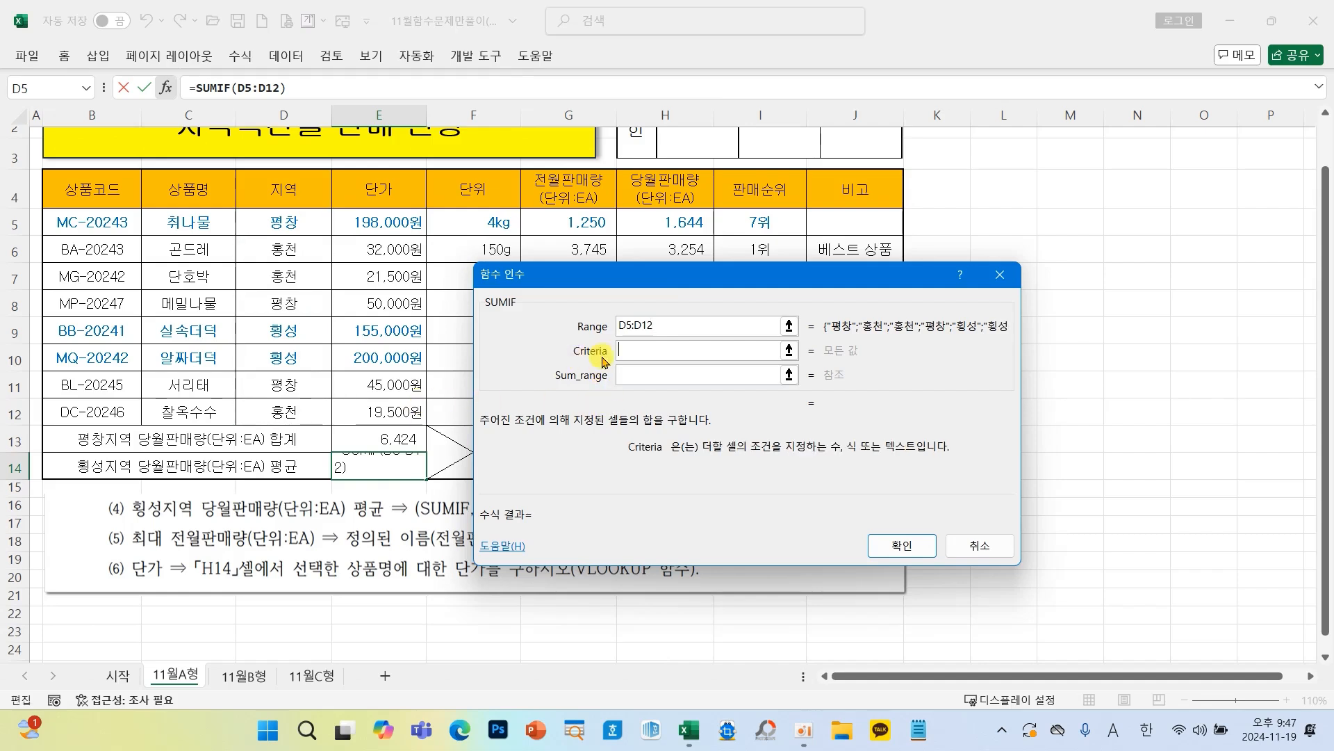
type("\"")
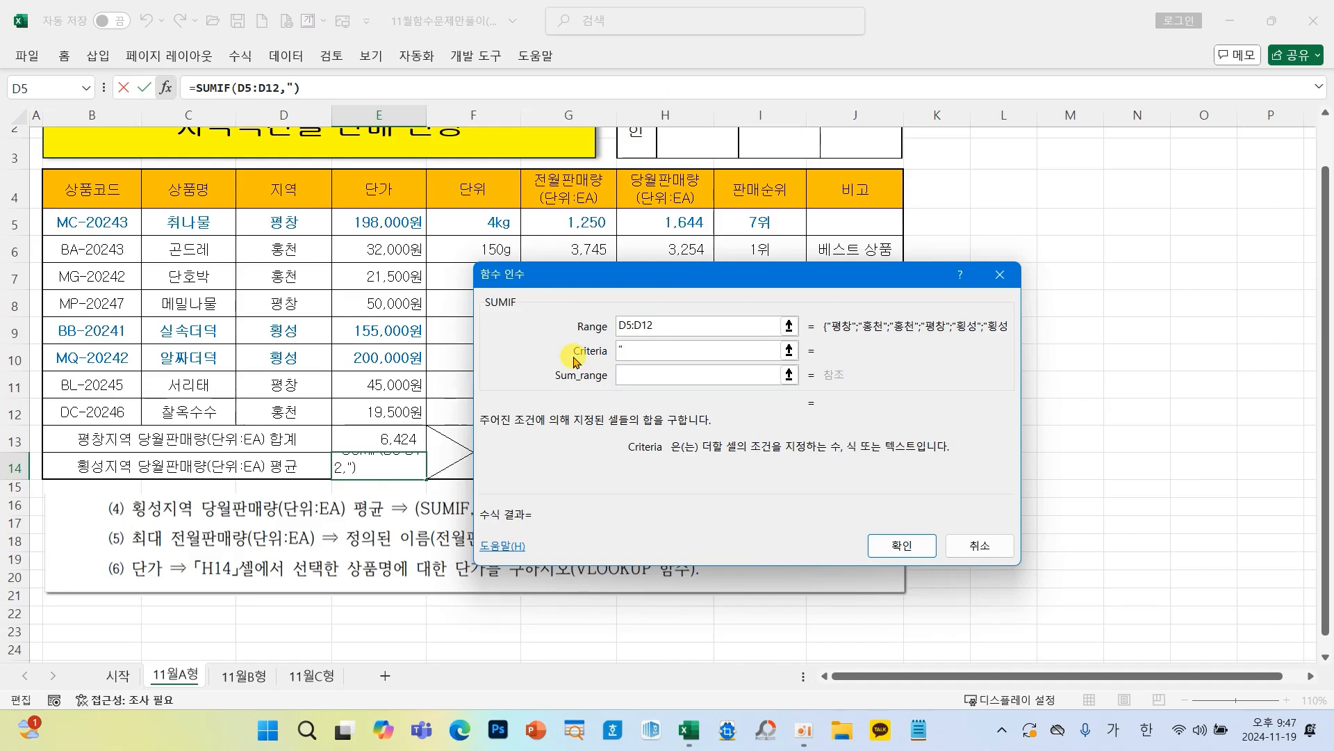
type("횡성\"")
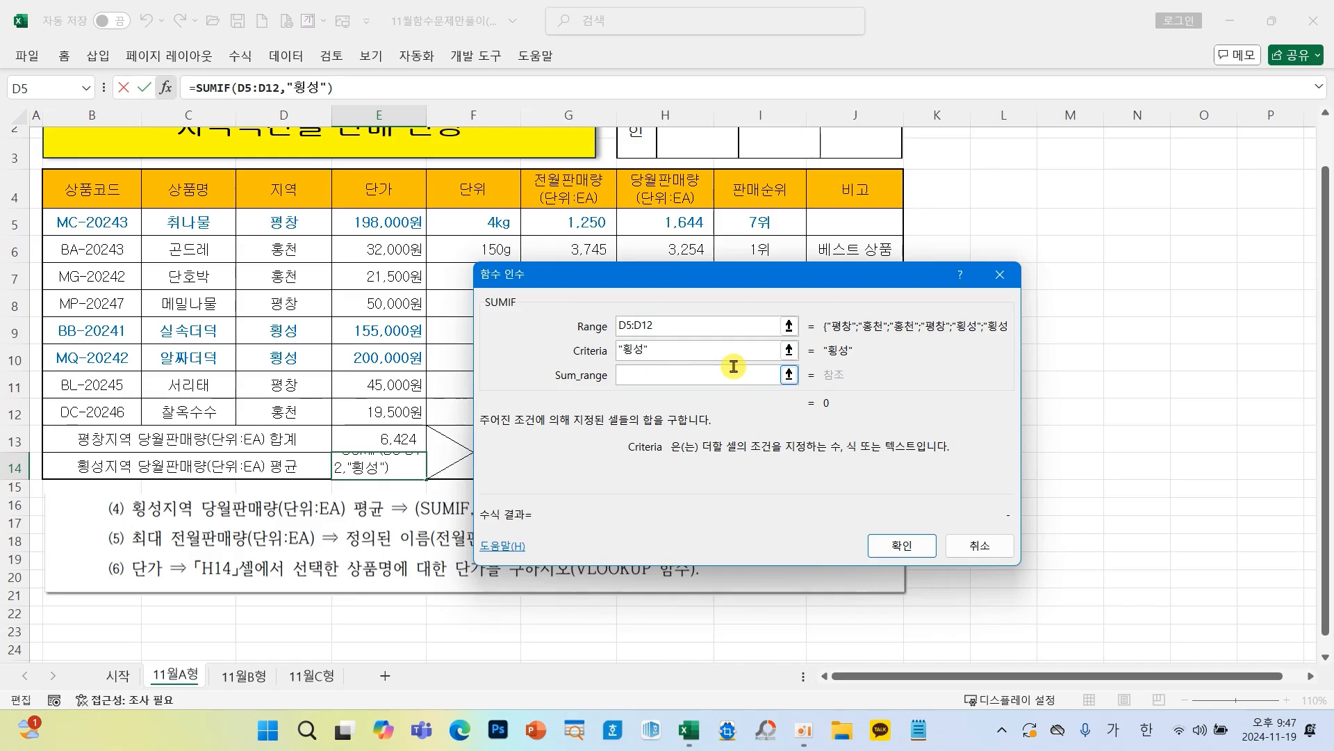
type("<>")
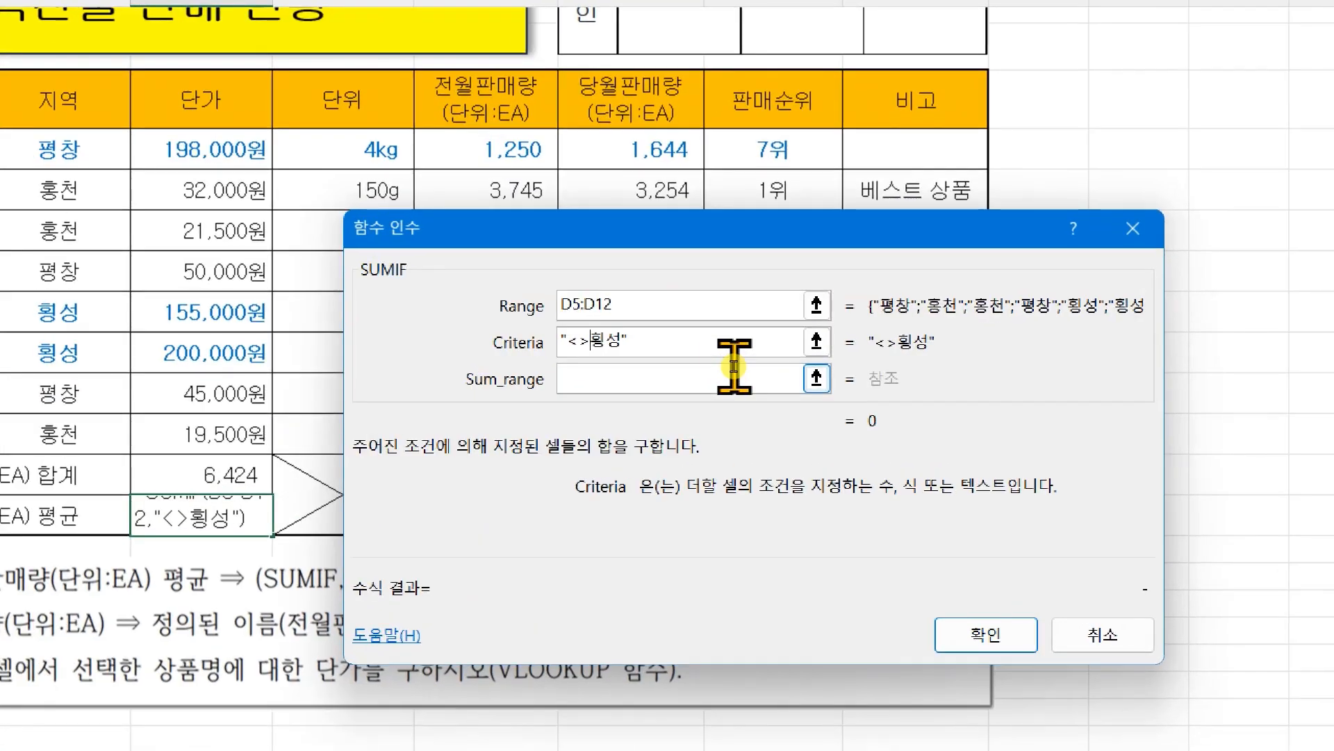
key("BackSpace")
key("BackSpace")
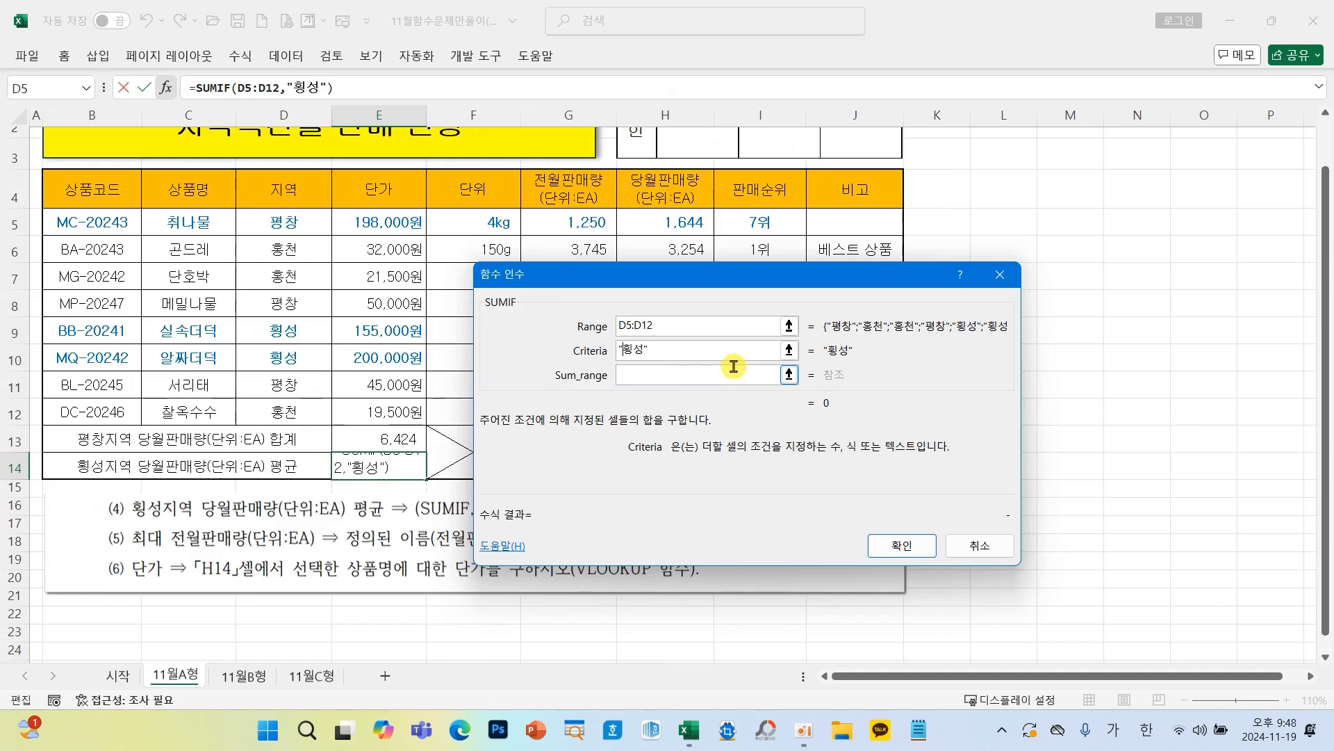
Step: Set the SUMIF function's Sum_range argument to the 당월판매량 cells H5:H12 and commit the formula
left_click(733, 370)
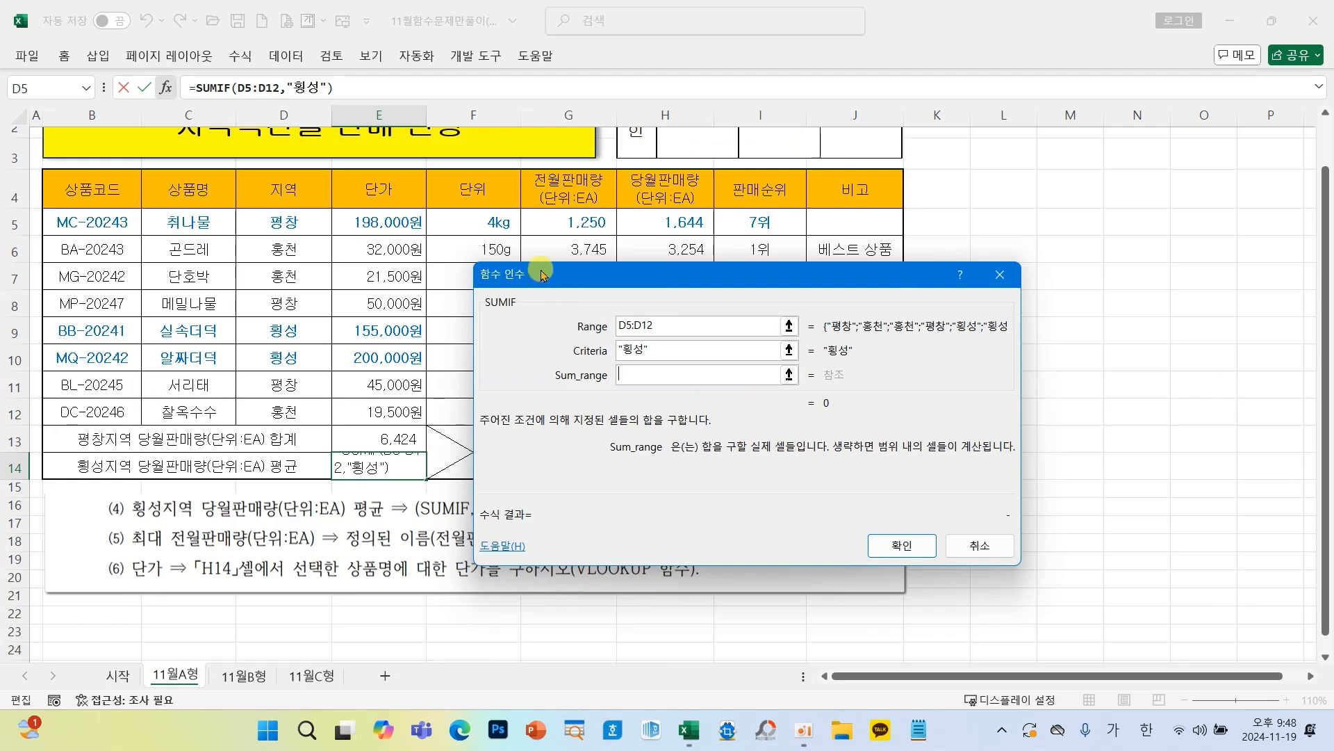
left_click_drag(542, 276, 823, 186)
left_click(686, 219)
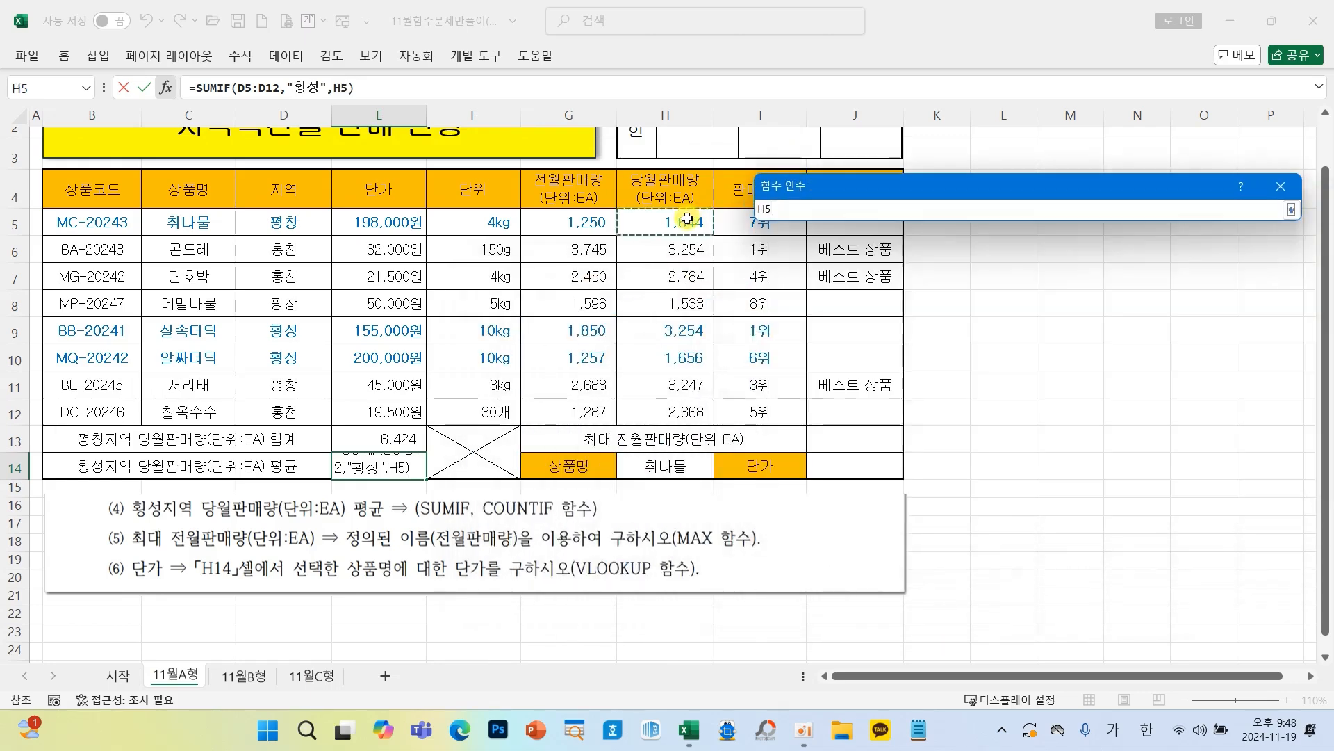
left_click_drag(687, 219, 669, 410)
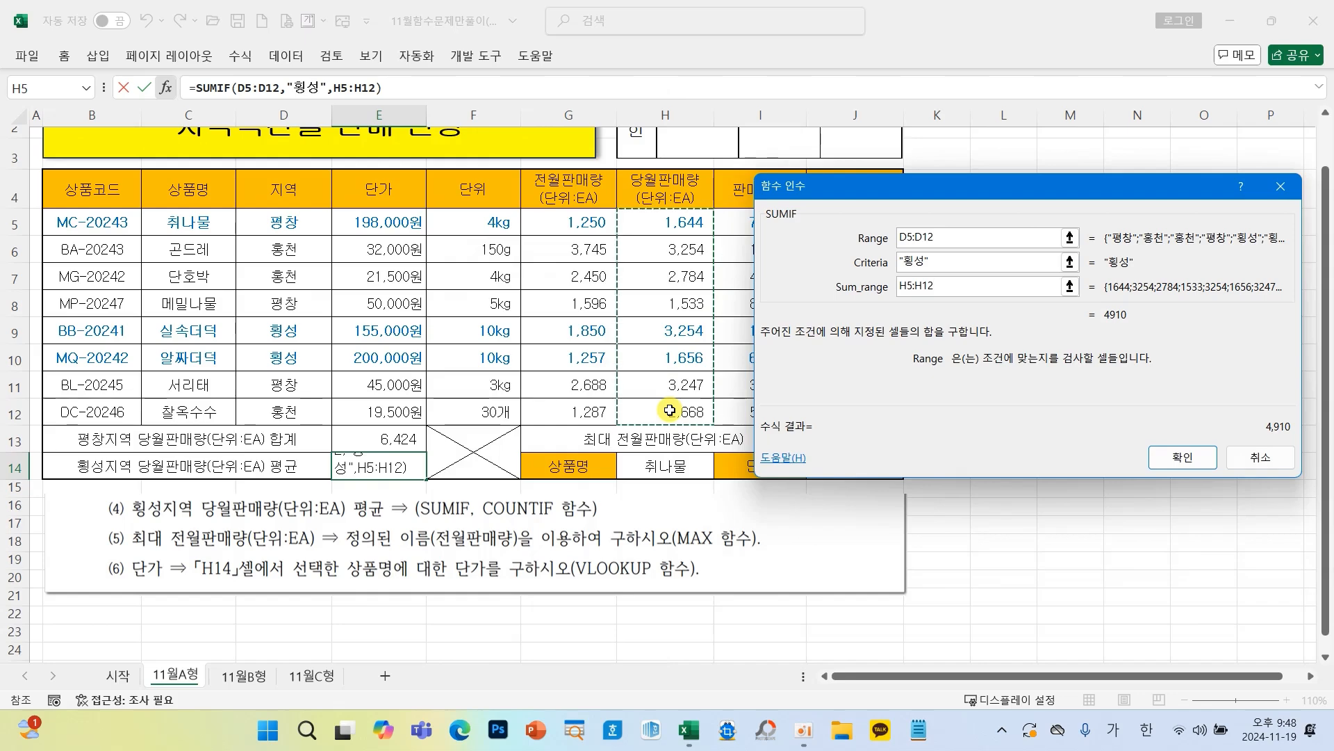
left_click(1182, 457)
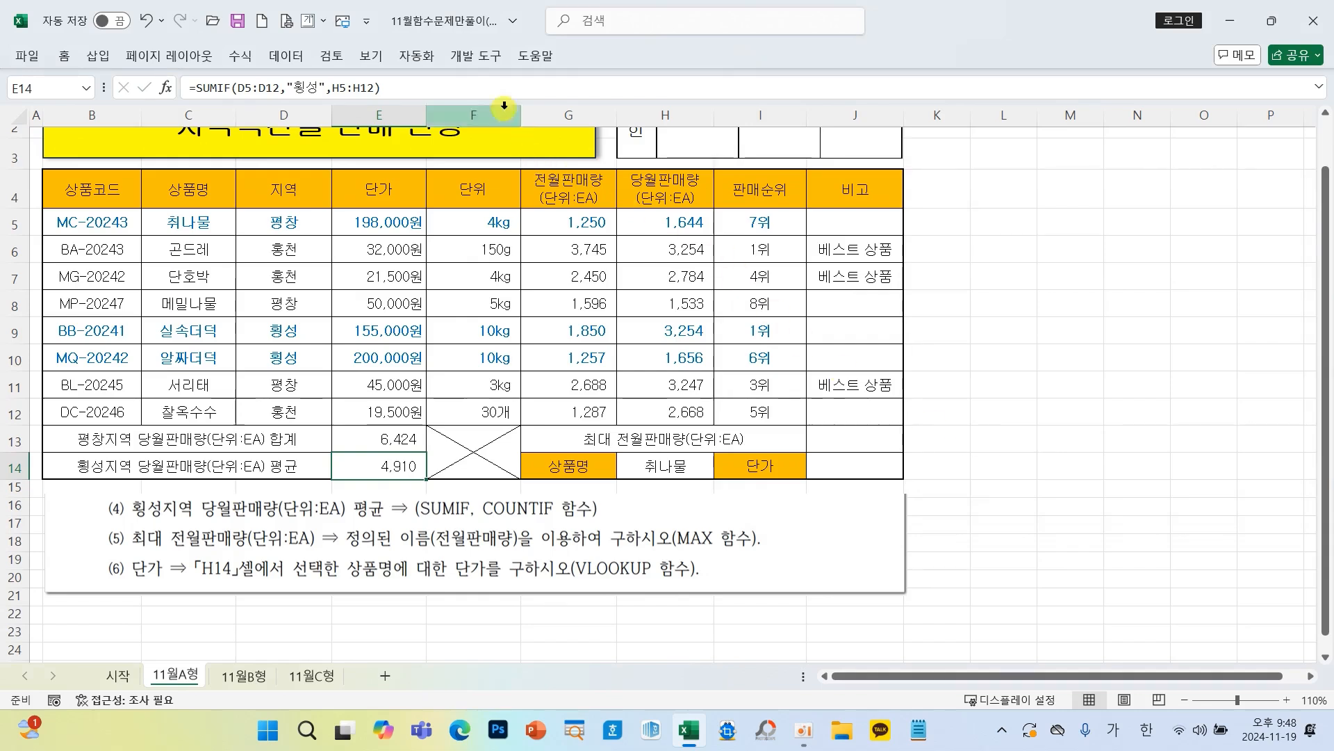
Step: Append a division sign to the SUMIF formula in E14 and insert the COUNTIF function as the divisor
left_click(467, 82)
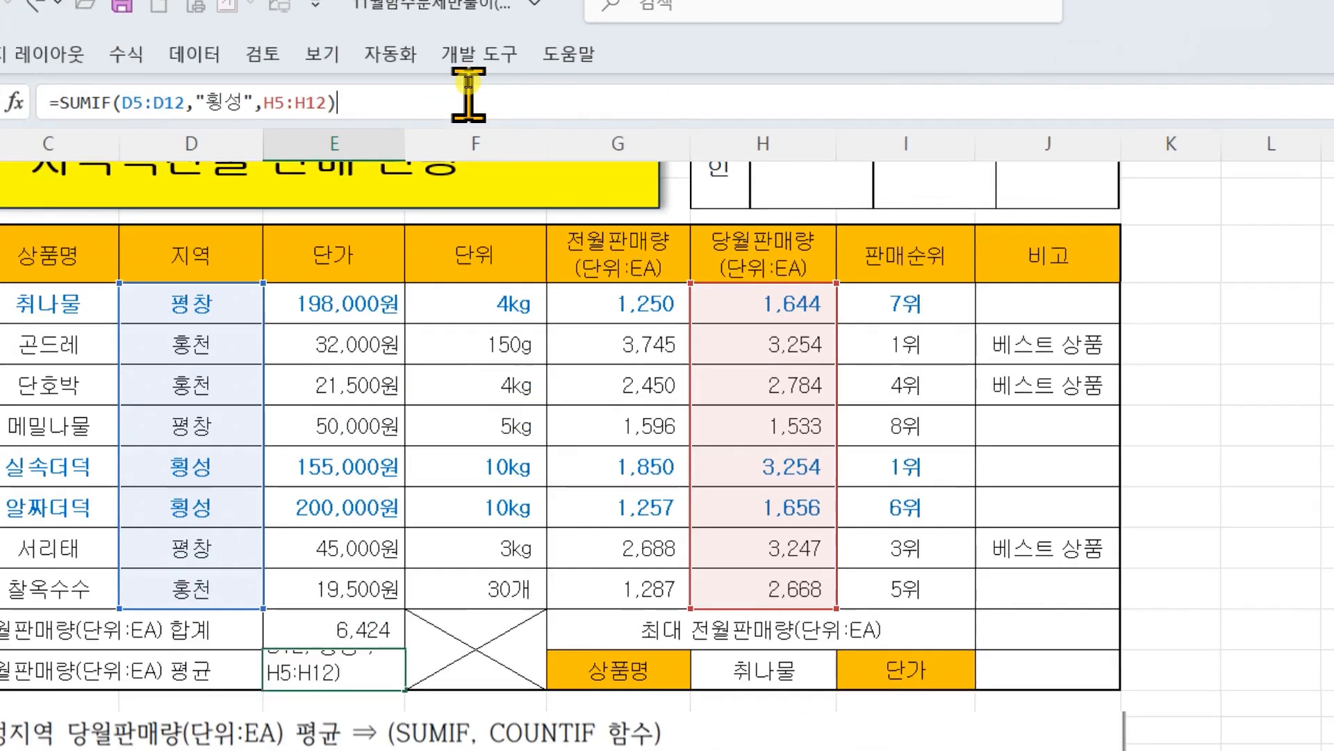
type("/")
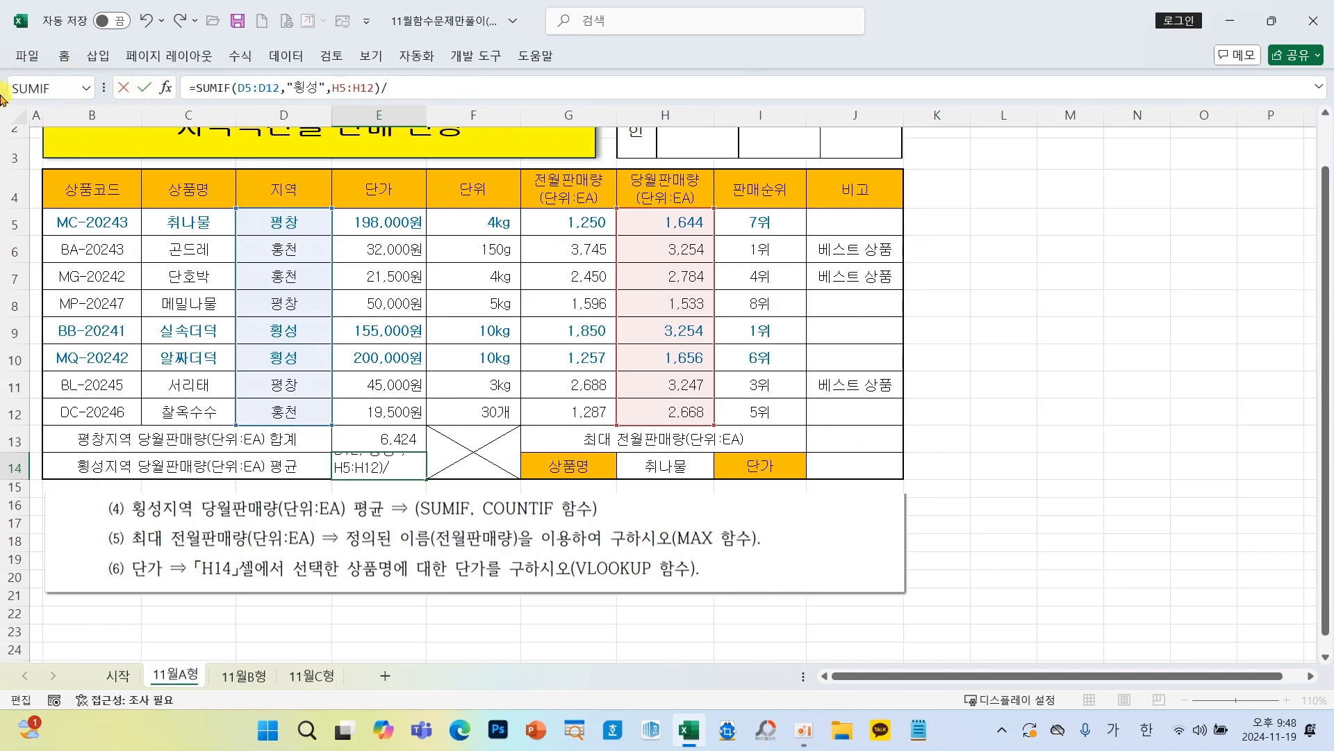
left_click(86, 89)
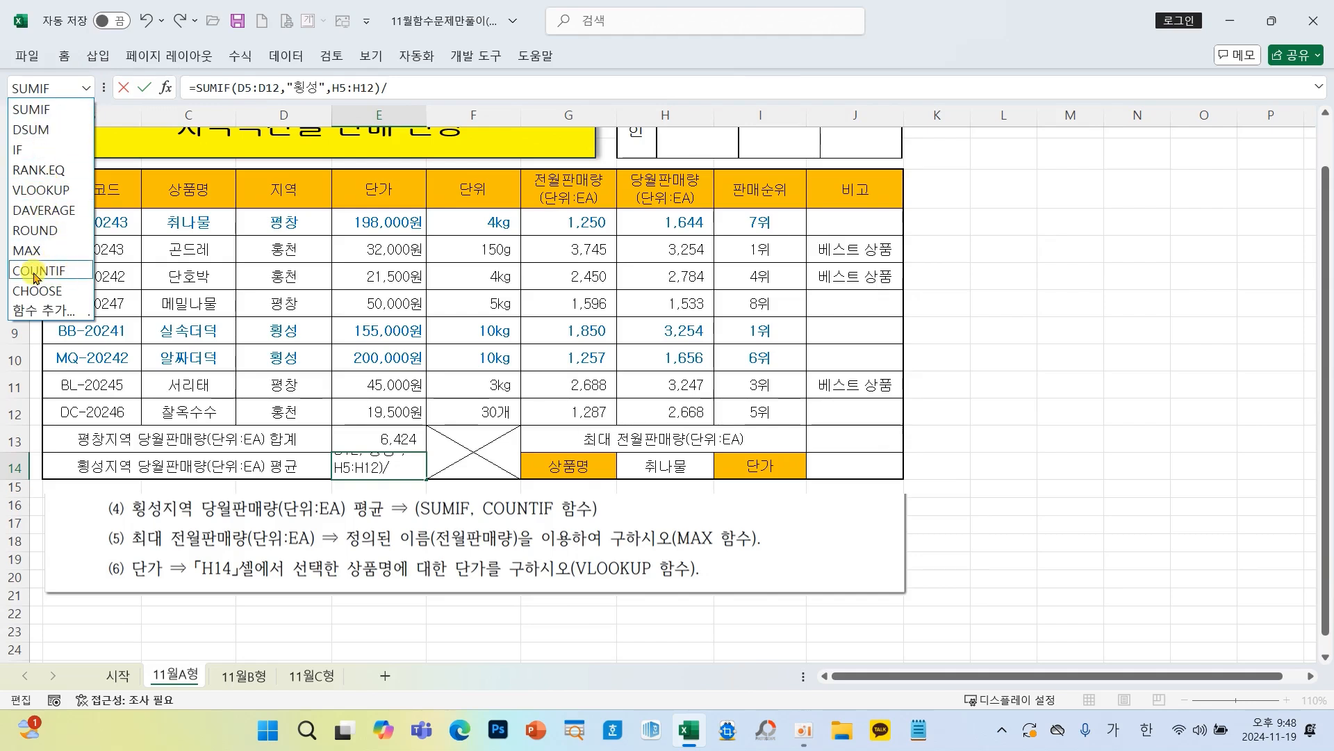
left_click(42, 310)
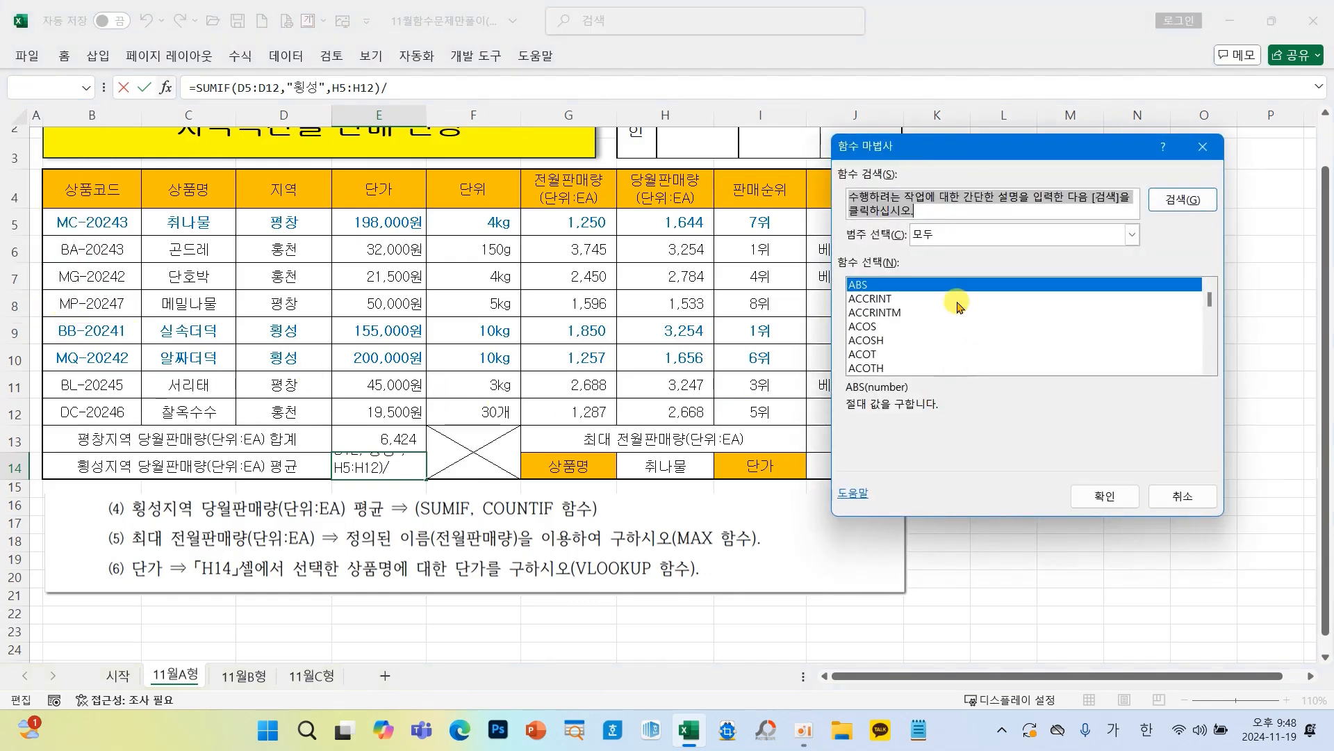
type("COU")
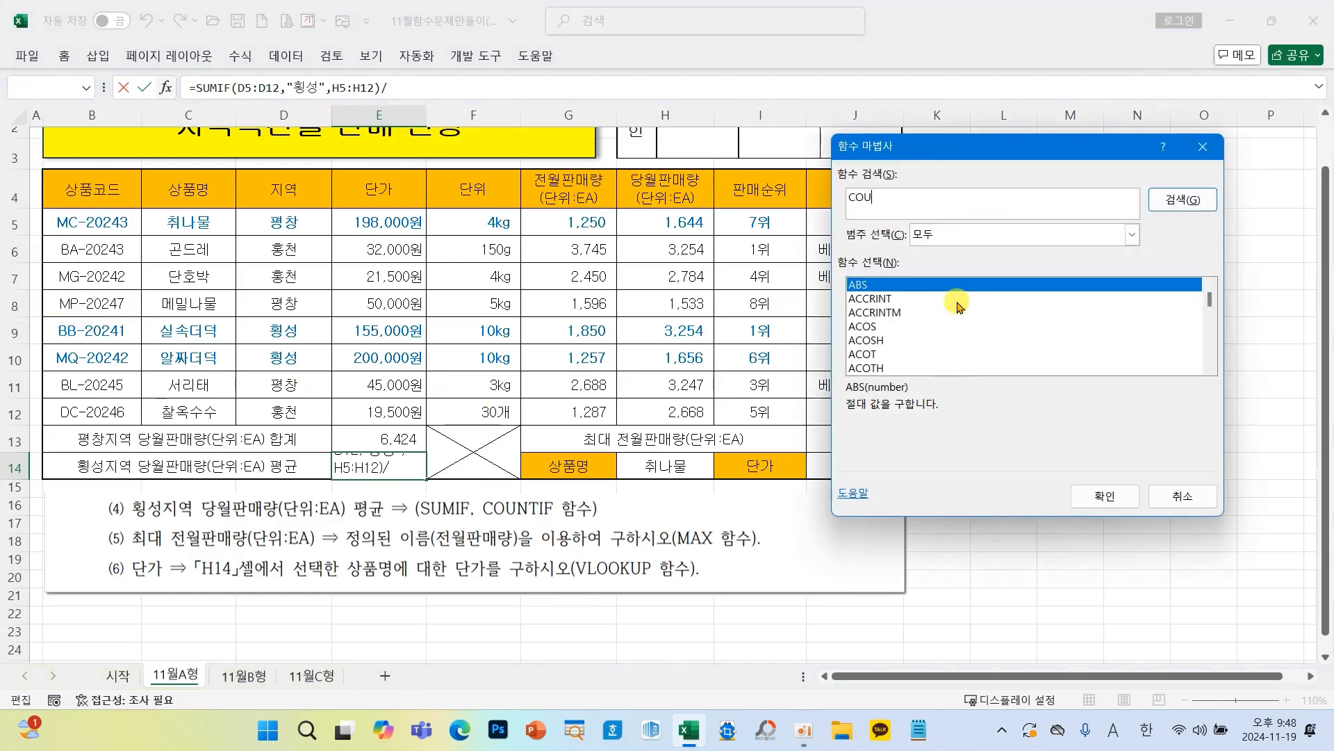
key("Return")
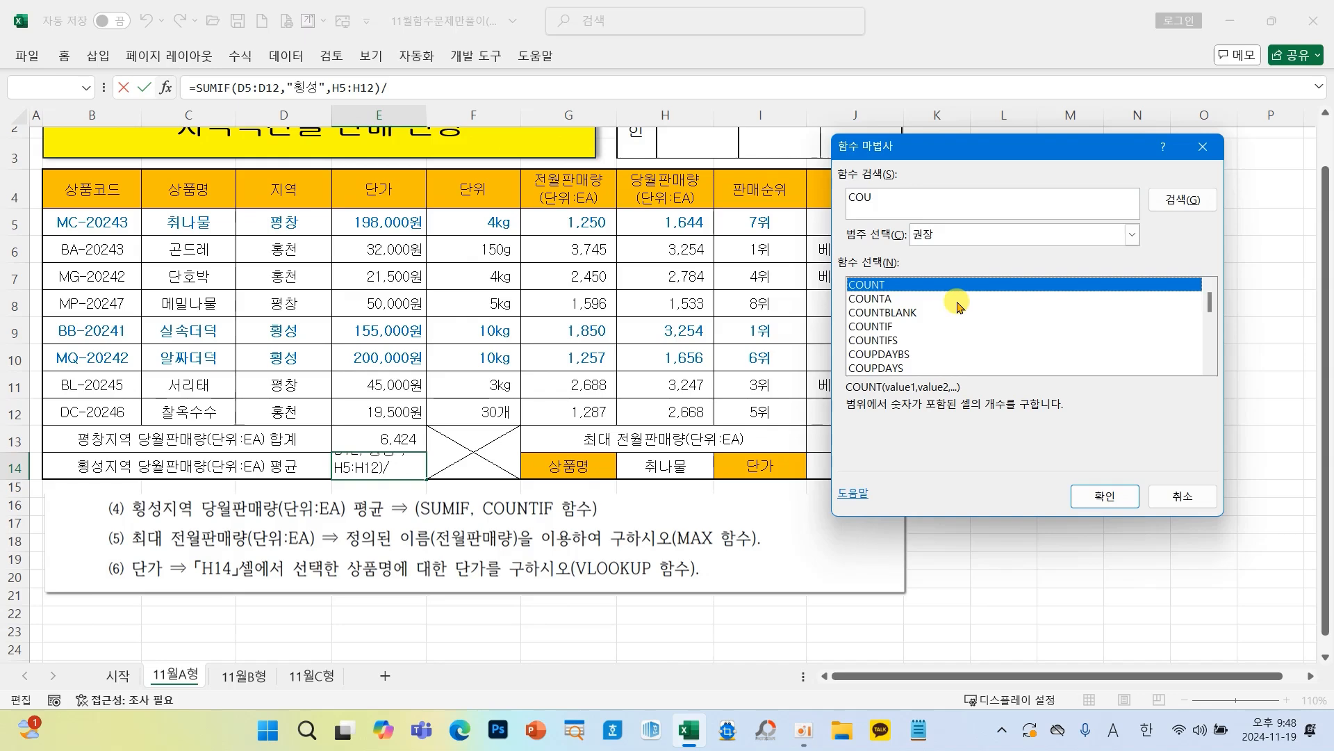
left_click(893, 328)
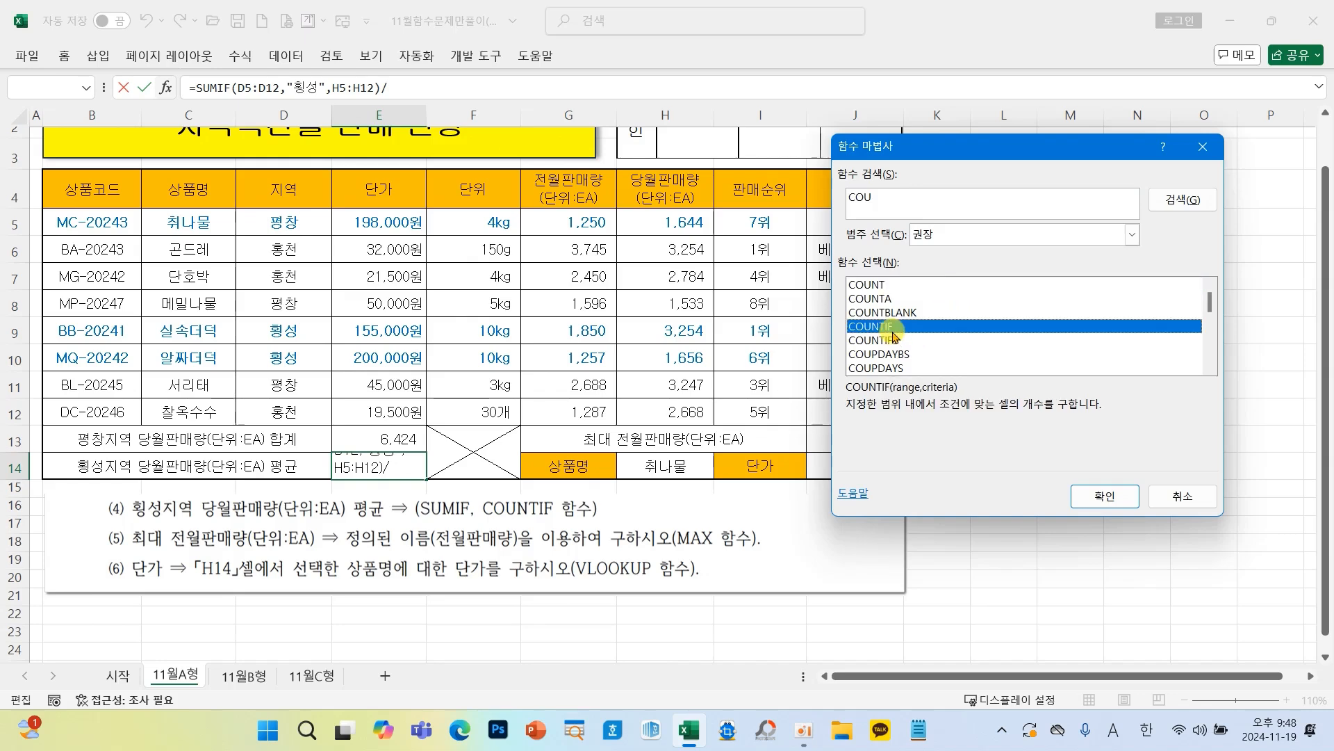
left_click(1105, 495)
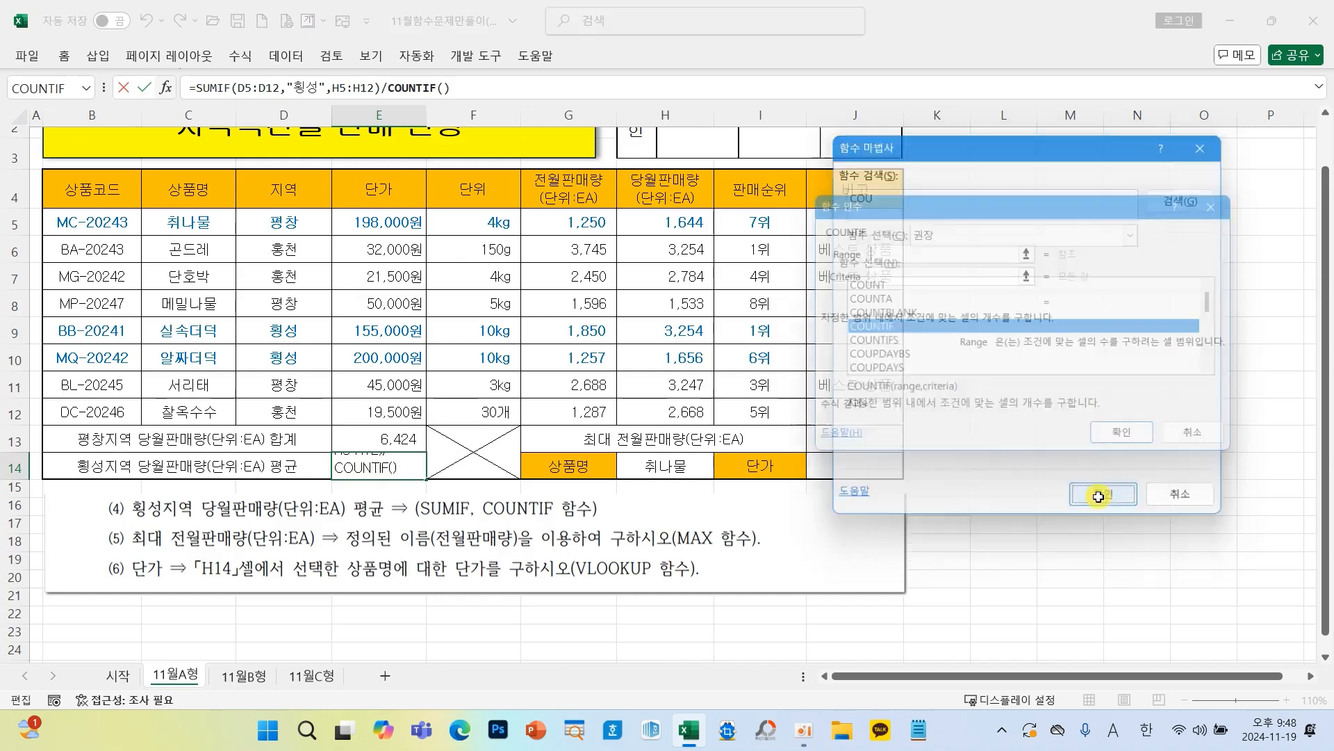
Step: Set the COUNTIF function's Range argument to D5:D12 and its Criteria argument to "횡성", then commit the formula
left_click_drag(865, 209, 540, 316)
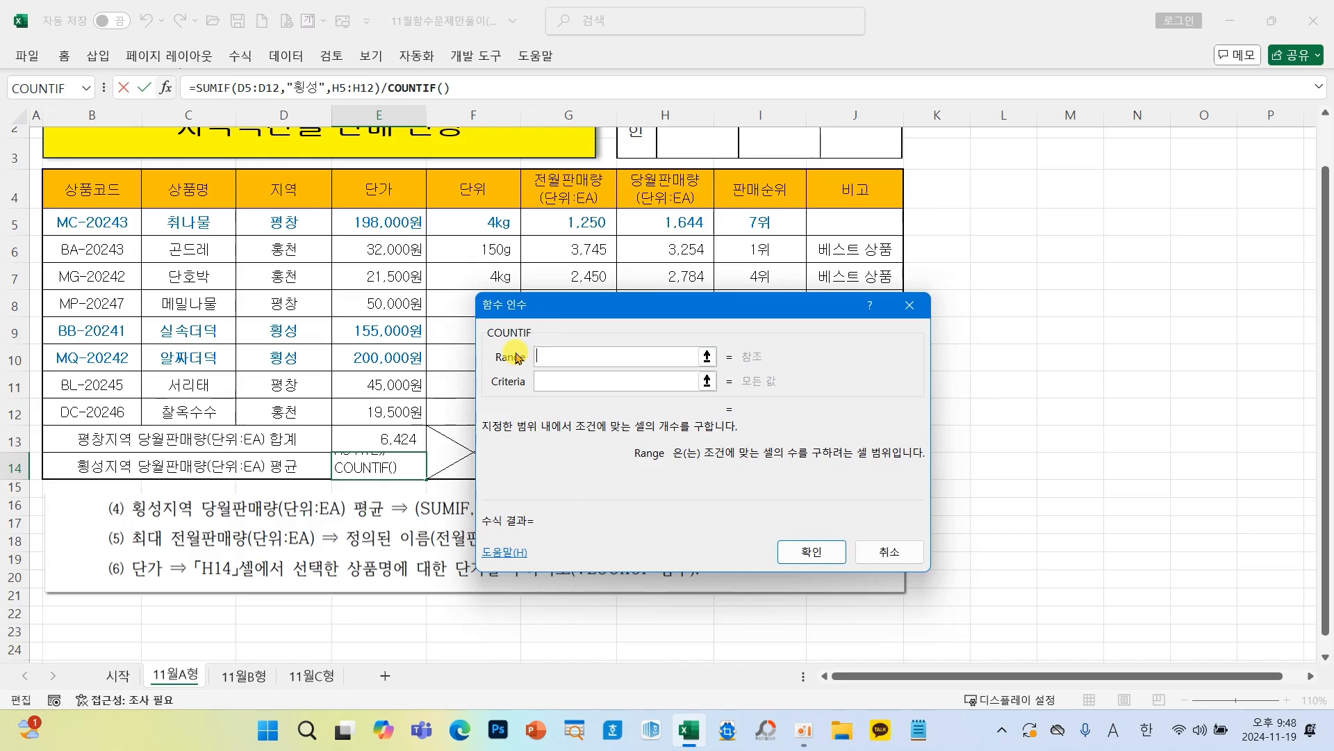
left_click_drag(300, 224, 284, 411)
left_click(681, 381)
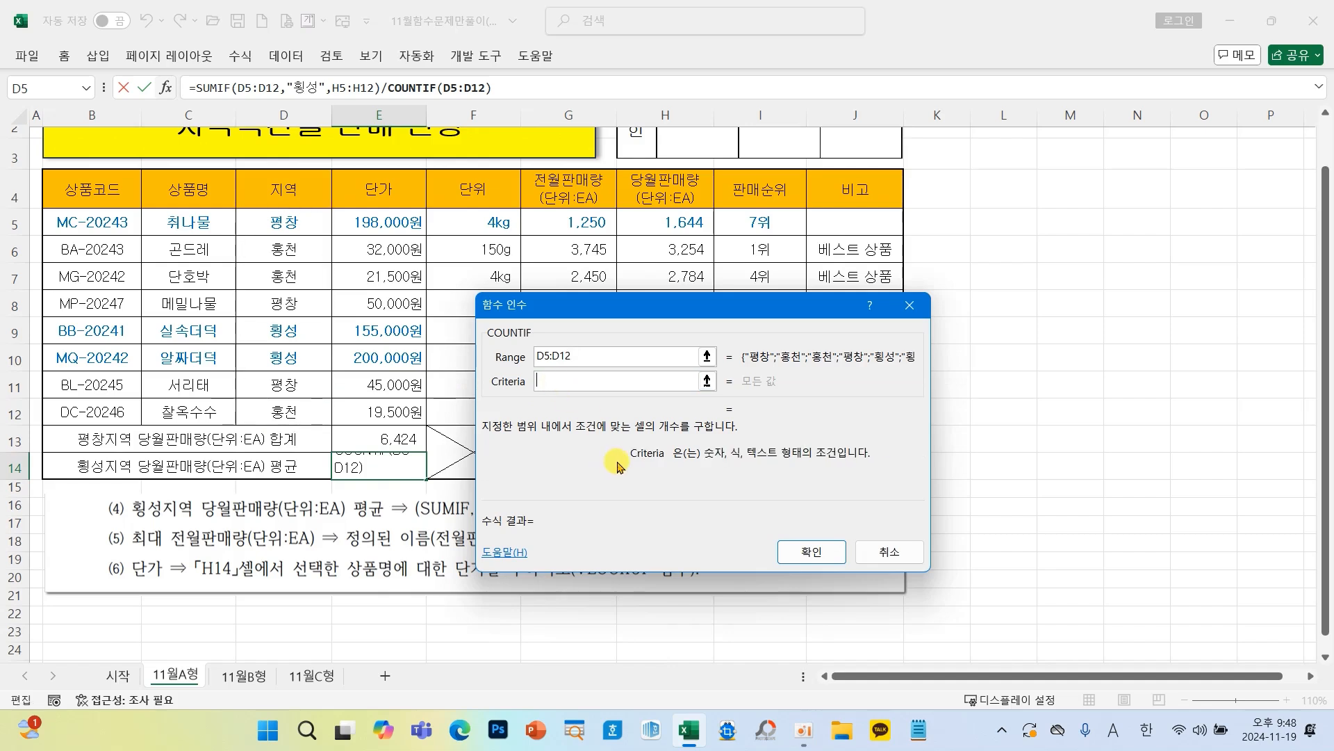
type("\"")
key("Hangul")
type("횡성")
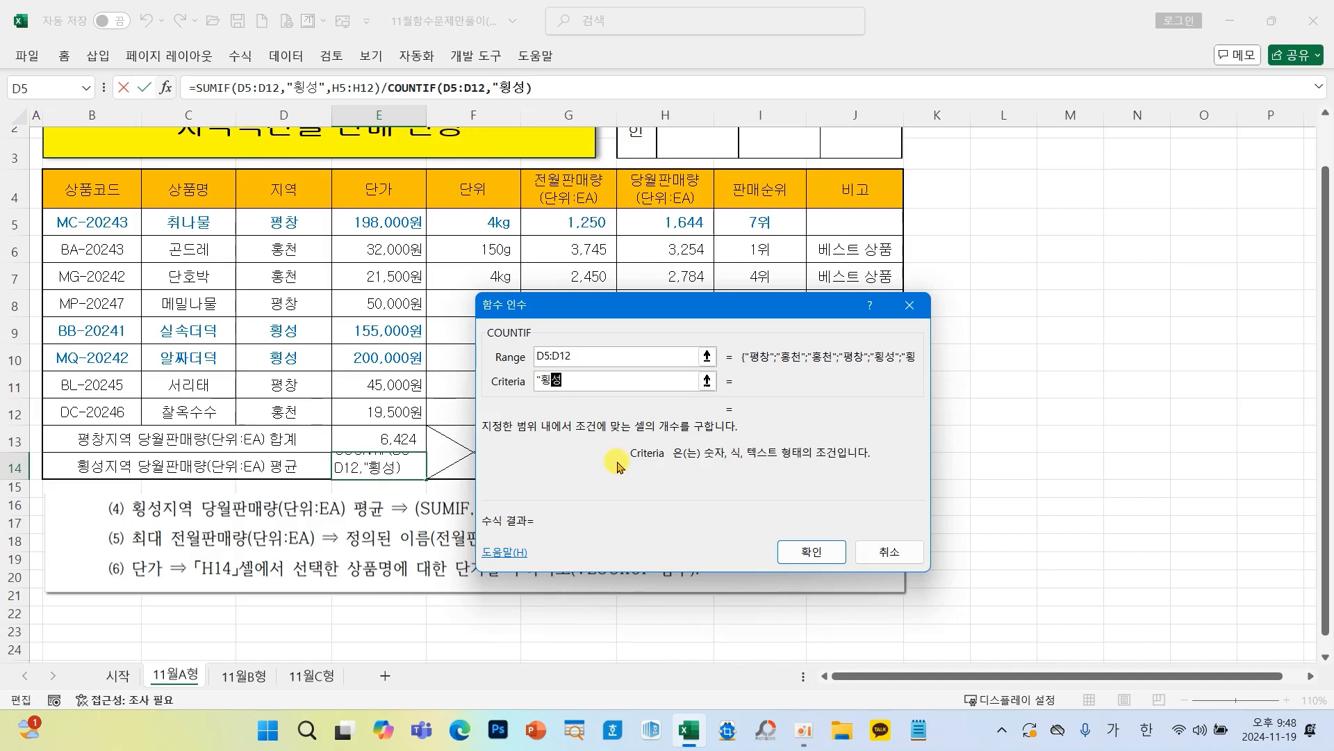
type("\"")
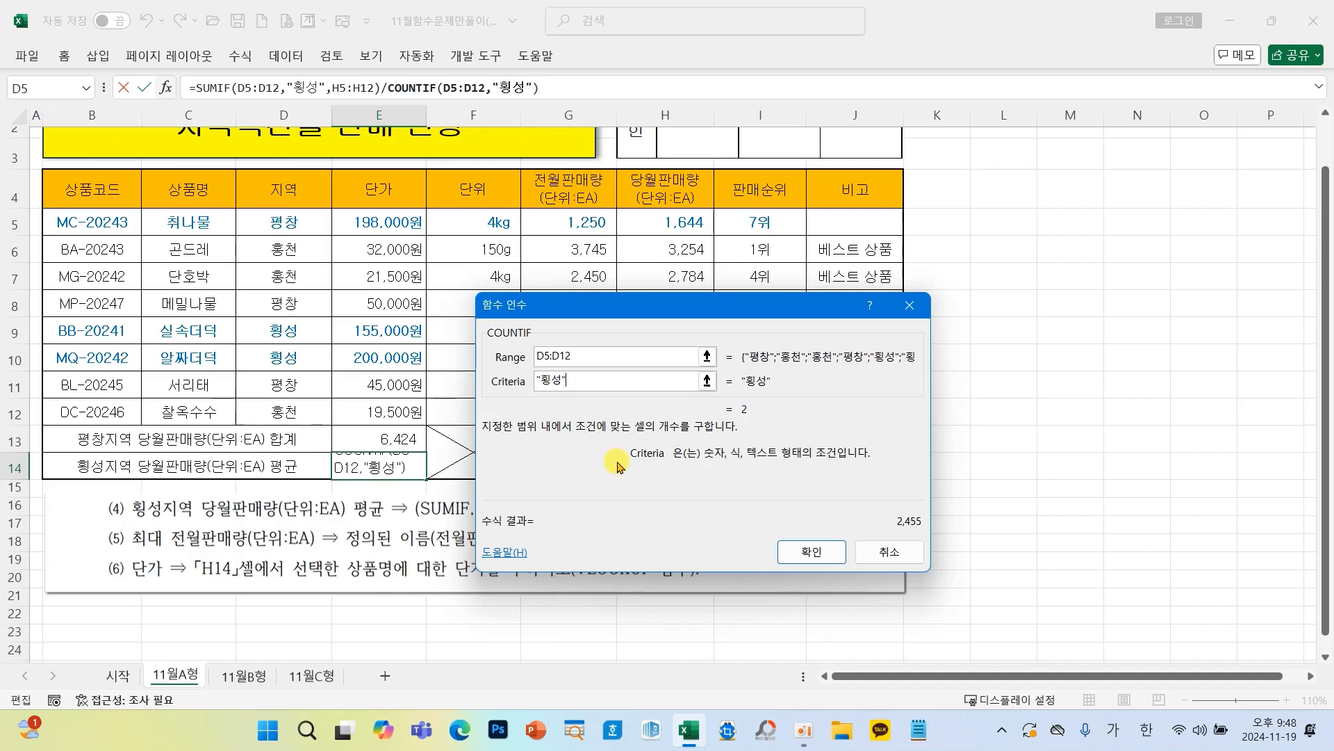
left_click(812, 552)
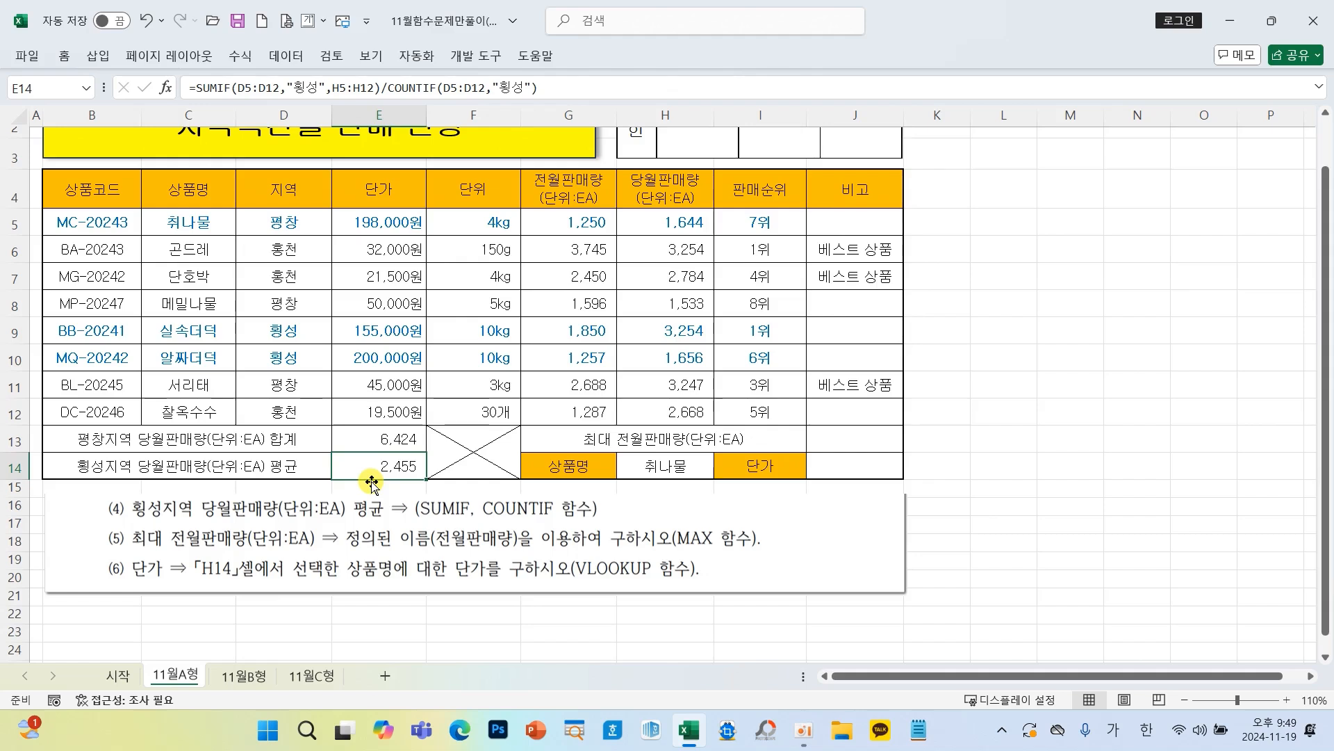
Step: Insert the MAX function in J13, the result cell for 최대 전월판매량(단위:EA)
left_click(850, 441)
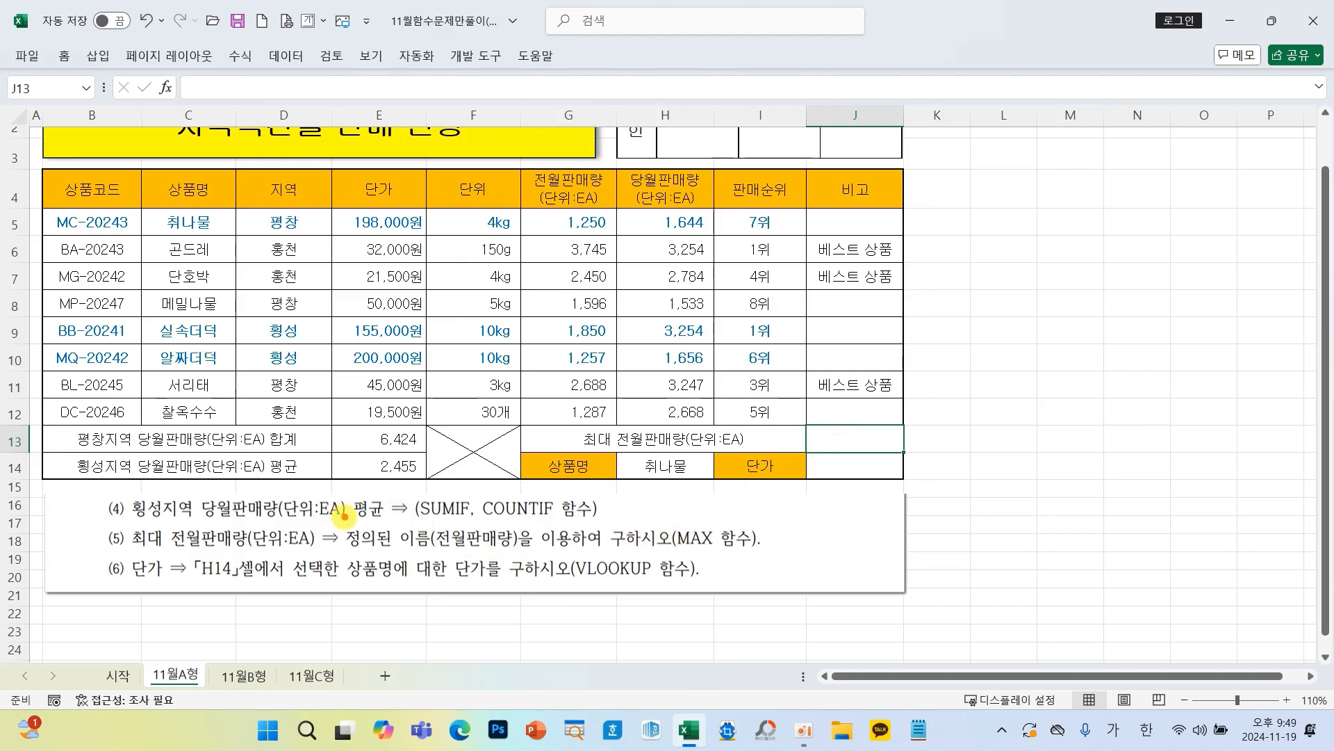
left_click_drag(342, 518, 524, 556)
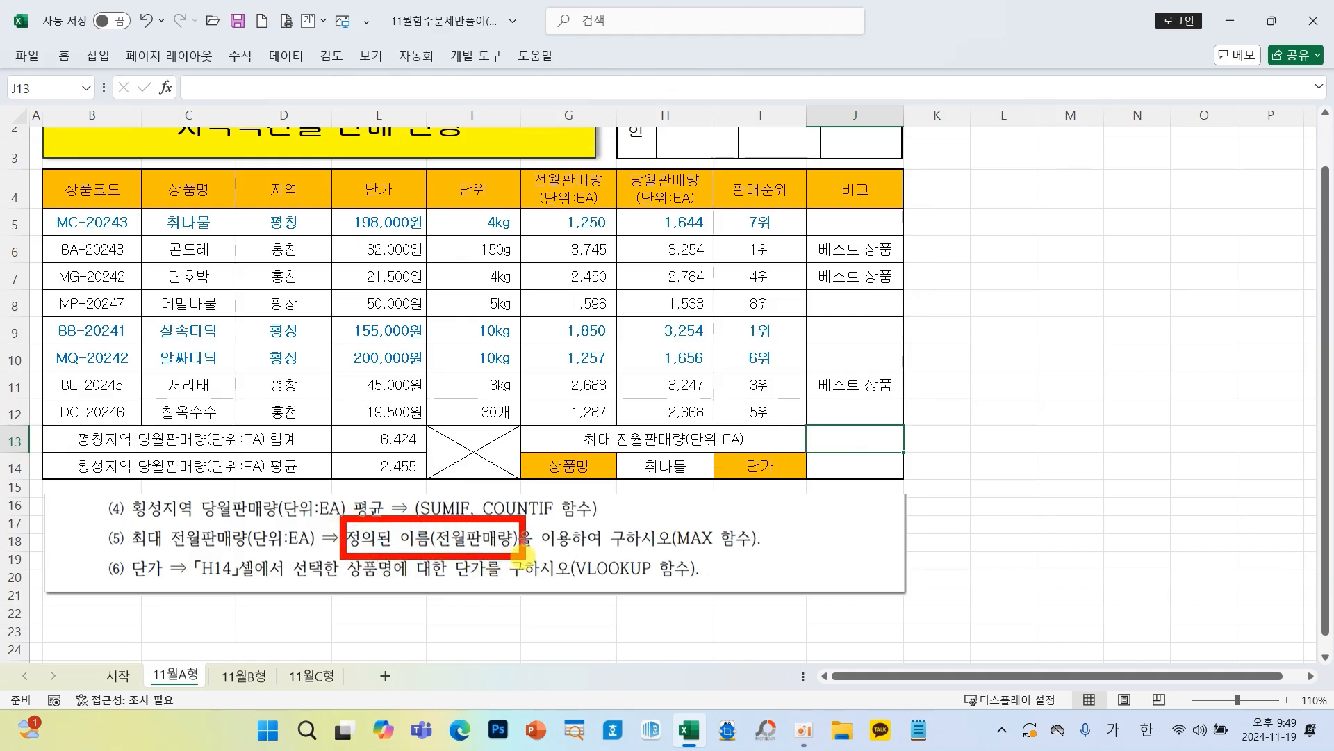
left_click_drag(673, 552, 709, 553)
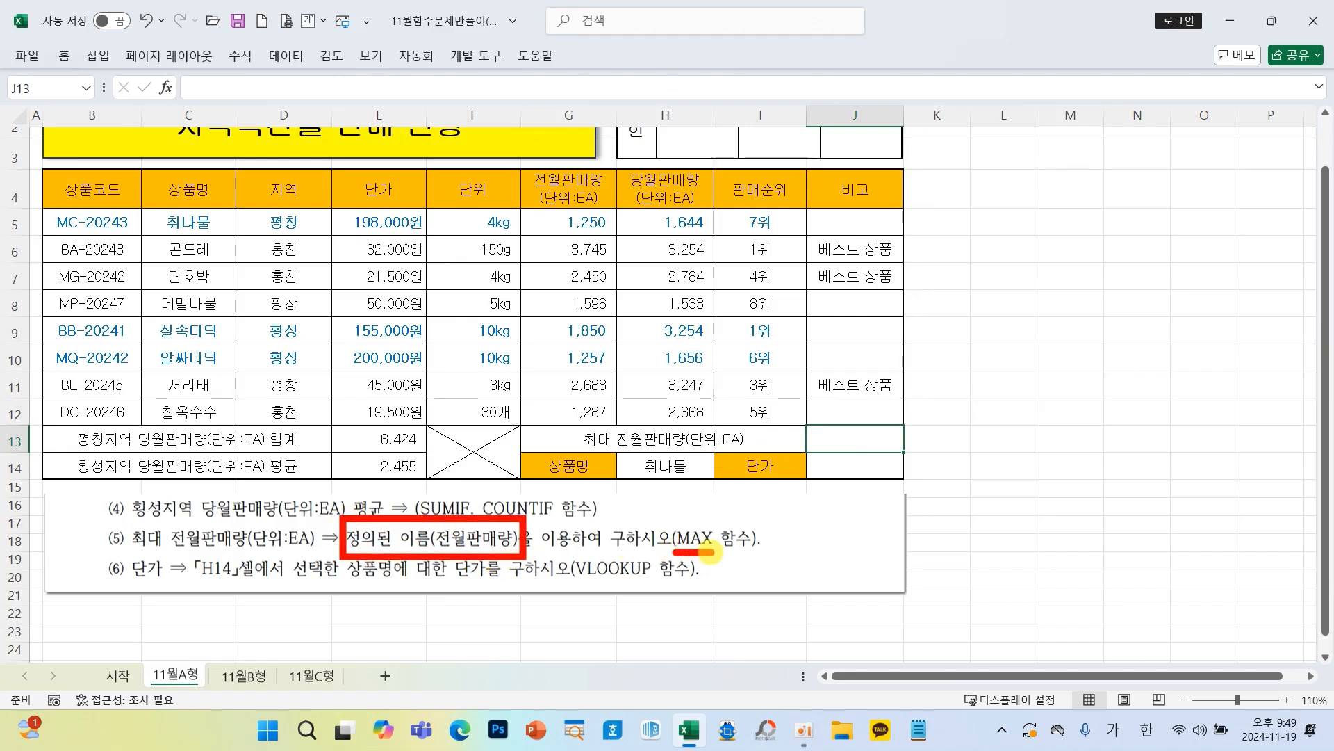
key("Escape")
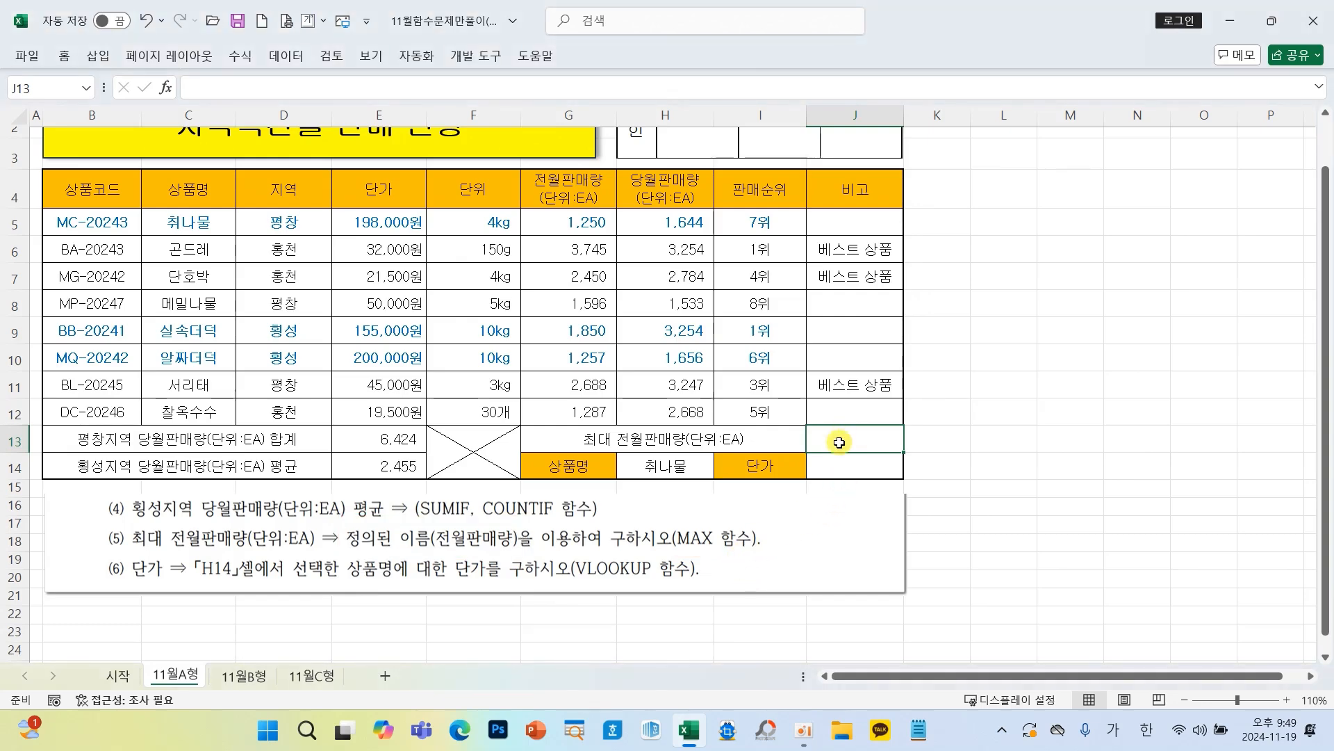
left_click(165, 88)
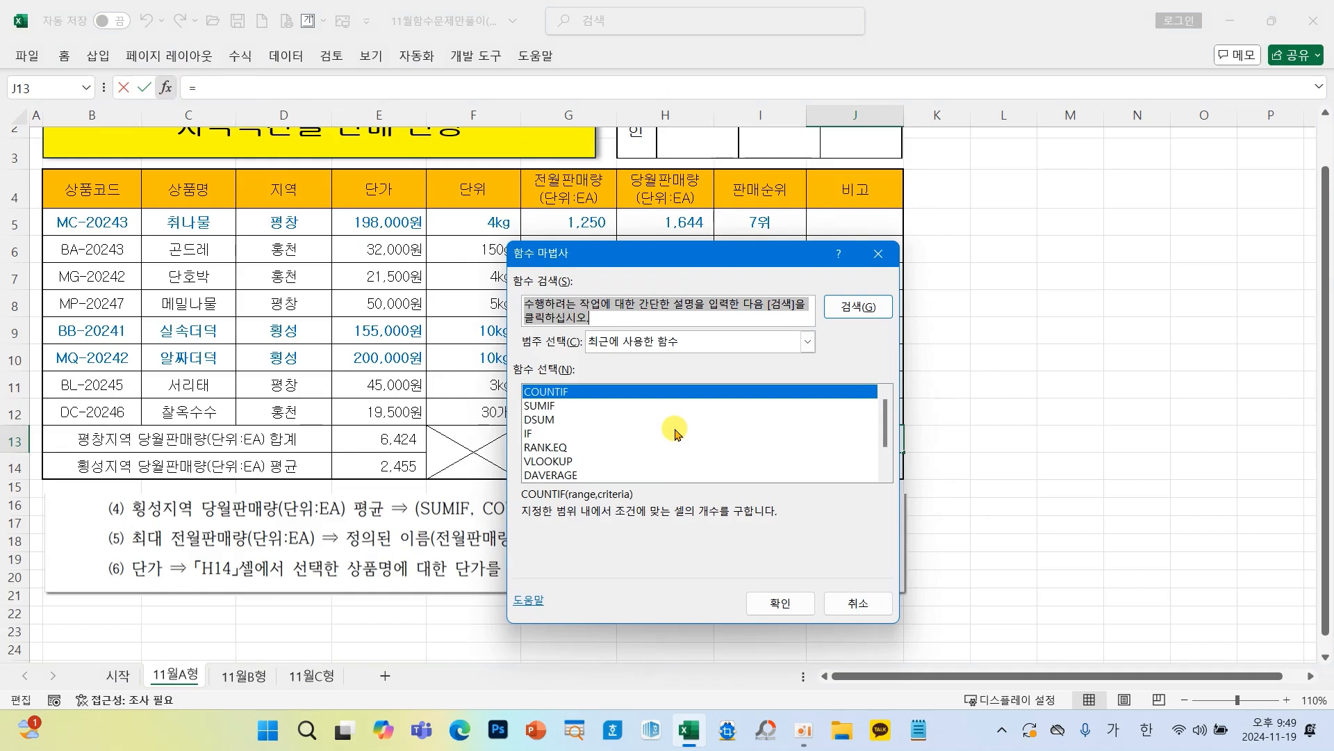
key("Hangul")
type("M")
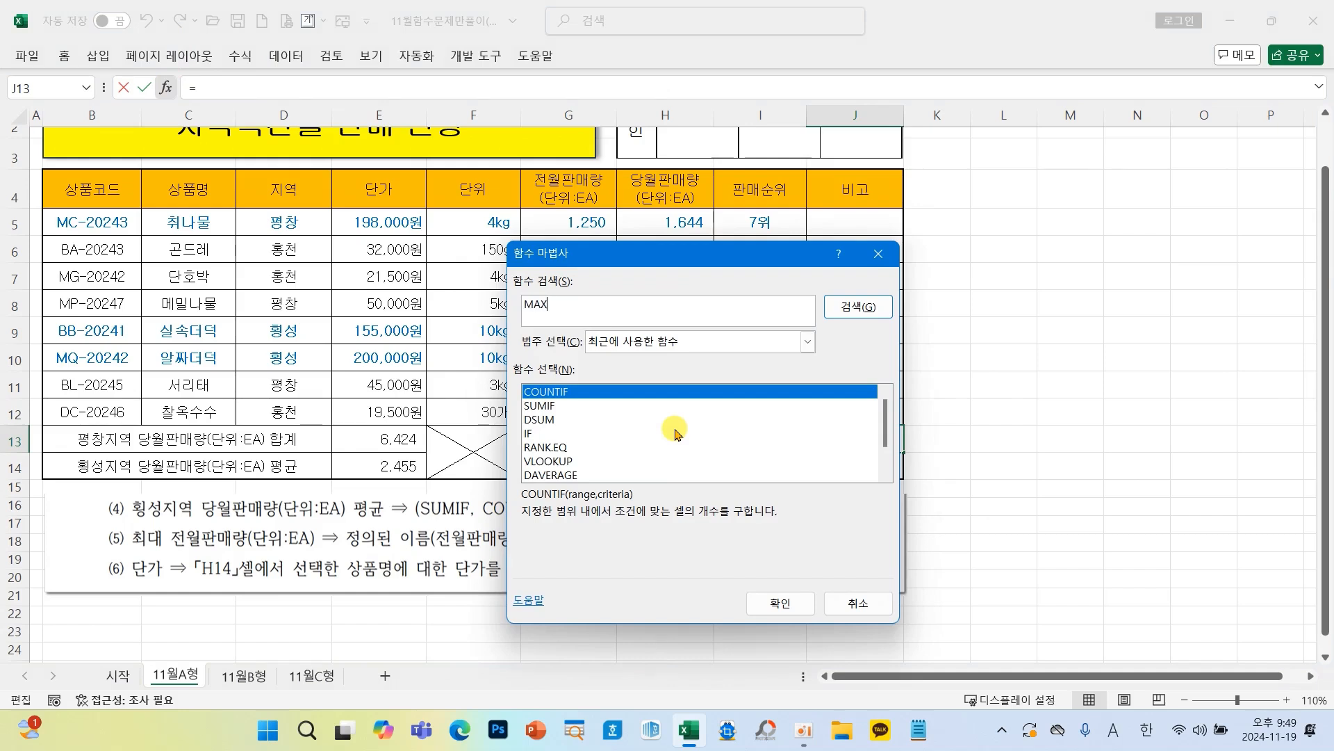
type("AX")
key("Return")
left_click(779, 602)
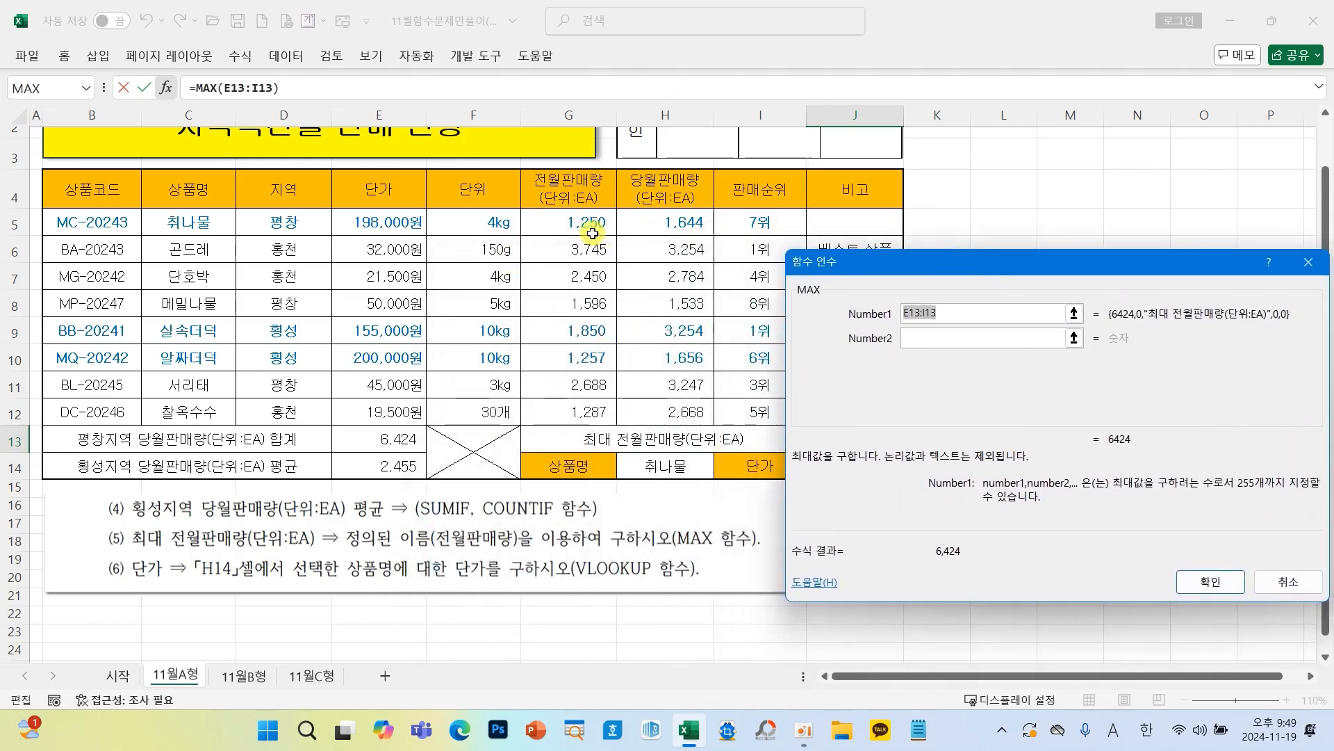
Step: Set the MAX function's Number1 argument to the defined name 전월판매량 and commit the formula
left_click_drag(592, 234, 560, 407)
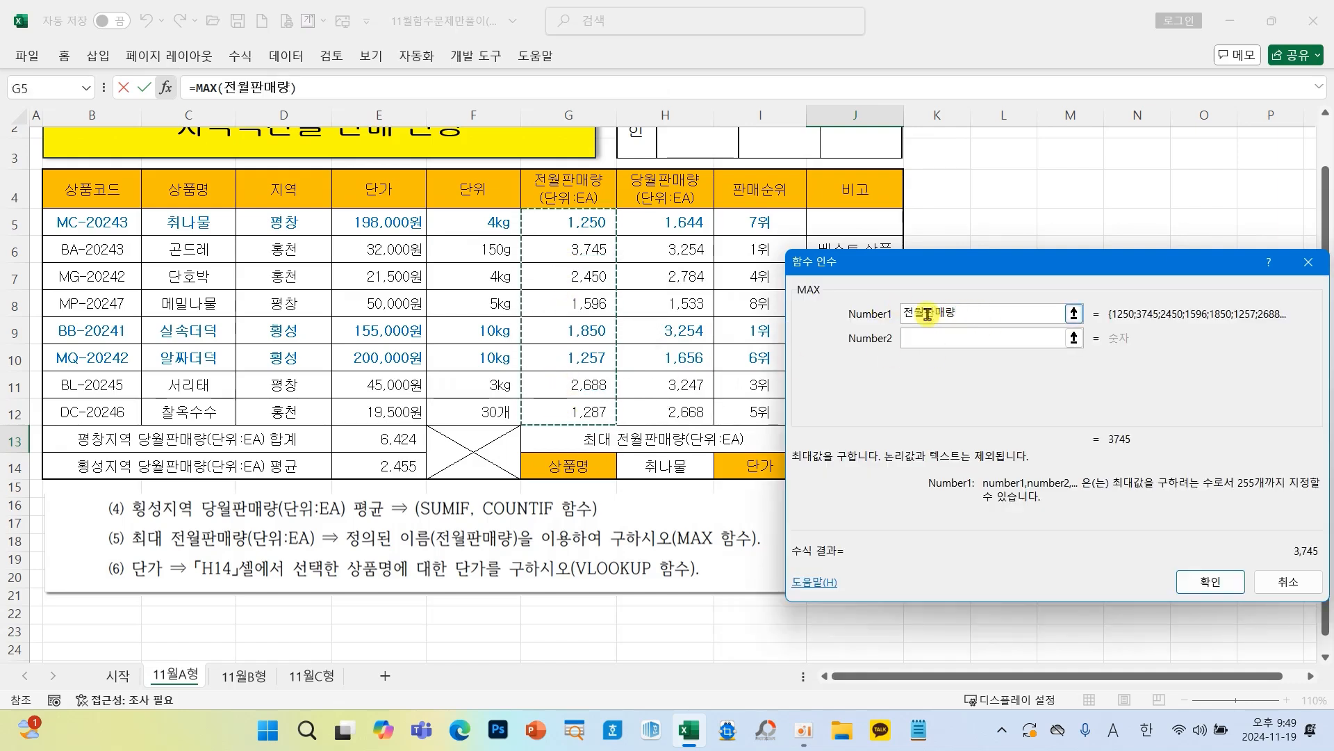
key("BackSpace")
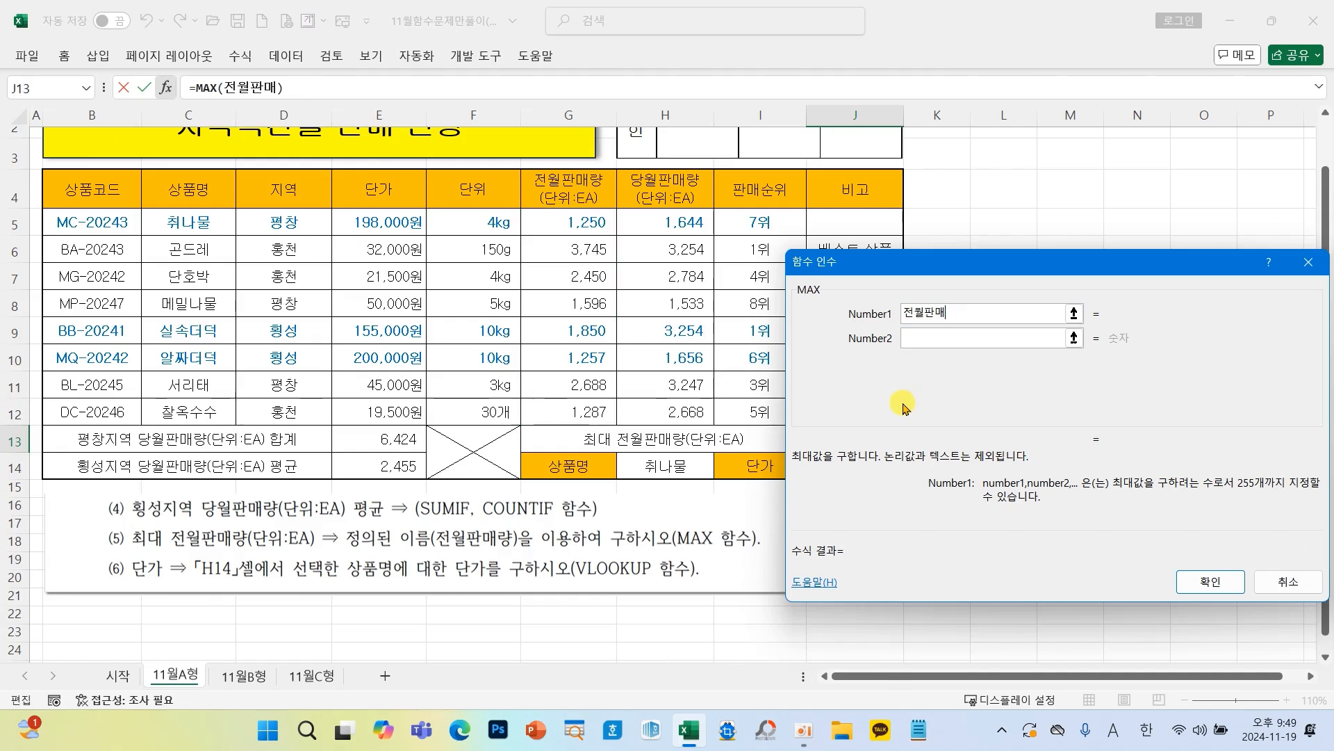
key("BackSpace")
key("BackSpace")
key("BackSpace")
key("BackSpace")
key("Hangul")
type("전우ㄹ판매량")
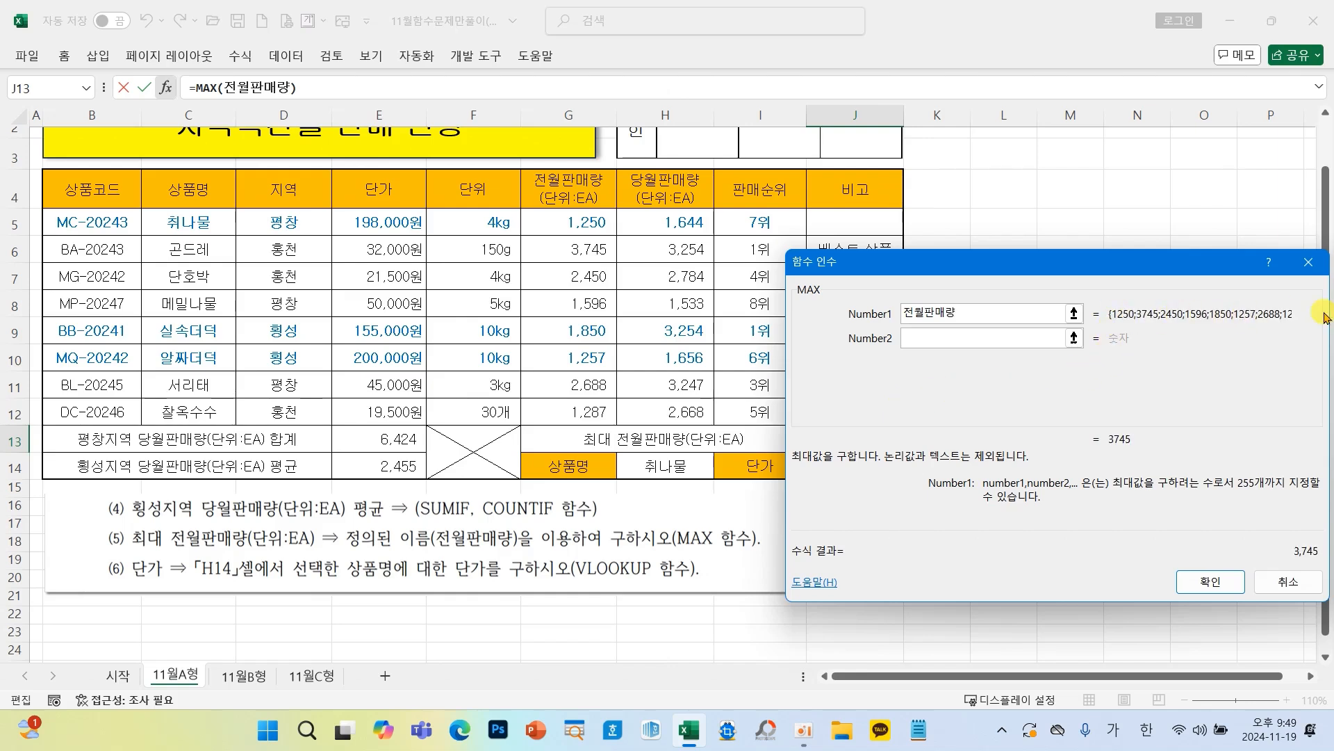
left_click(1210, 581)
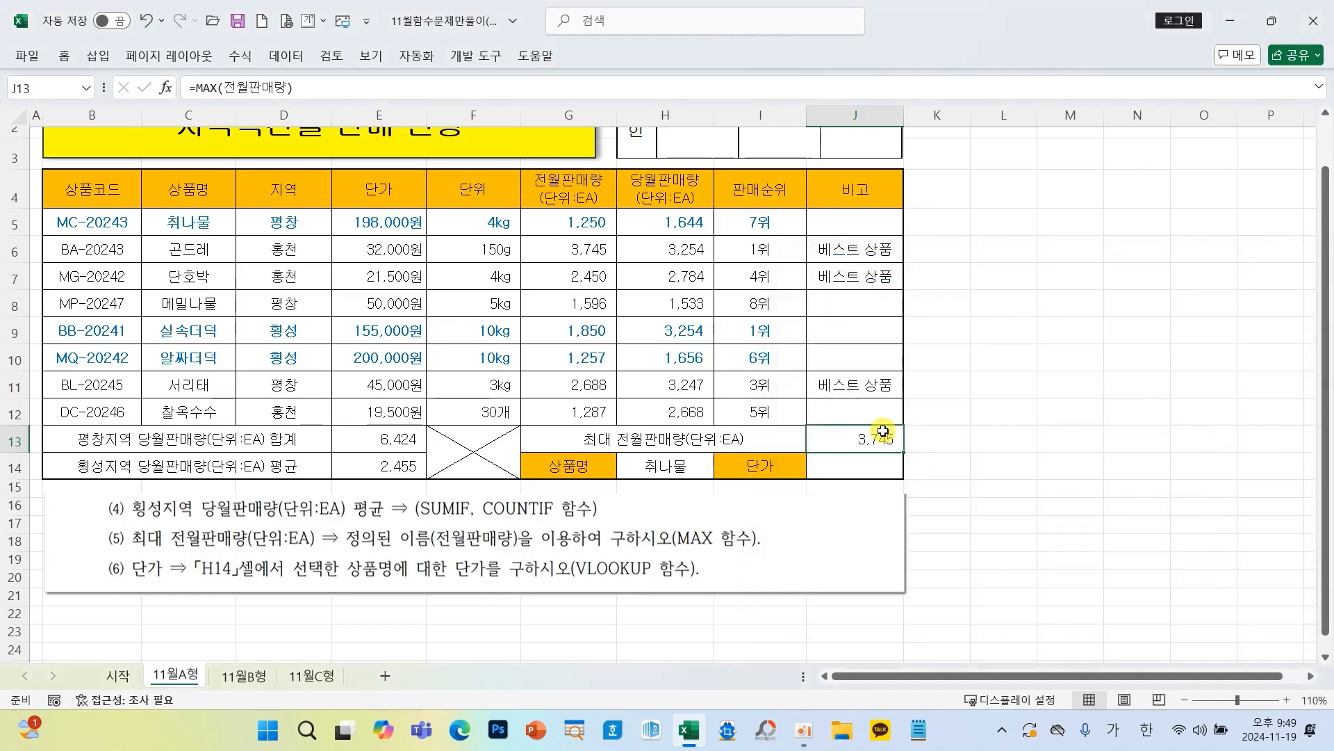
Step: Switch the 상품명 choice in H14 to 실속더덕, then set it back to 취나물
left_click(866, 463)
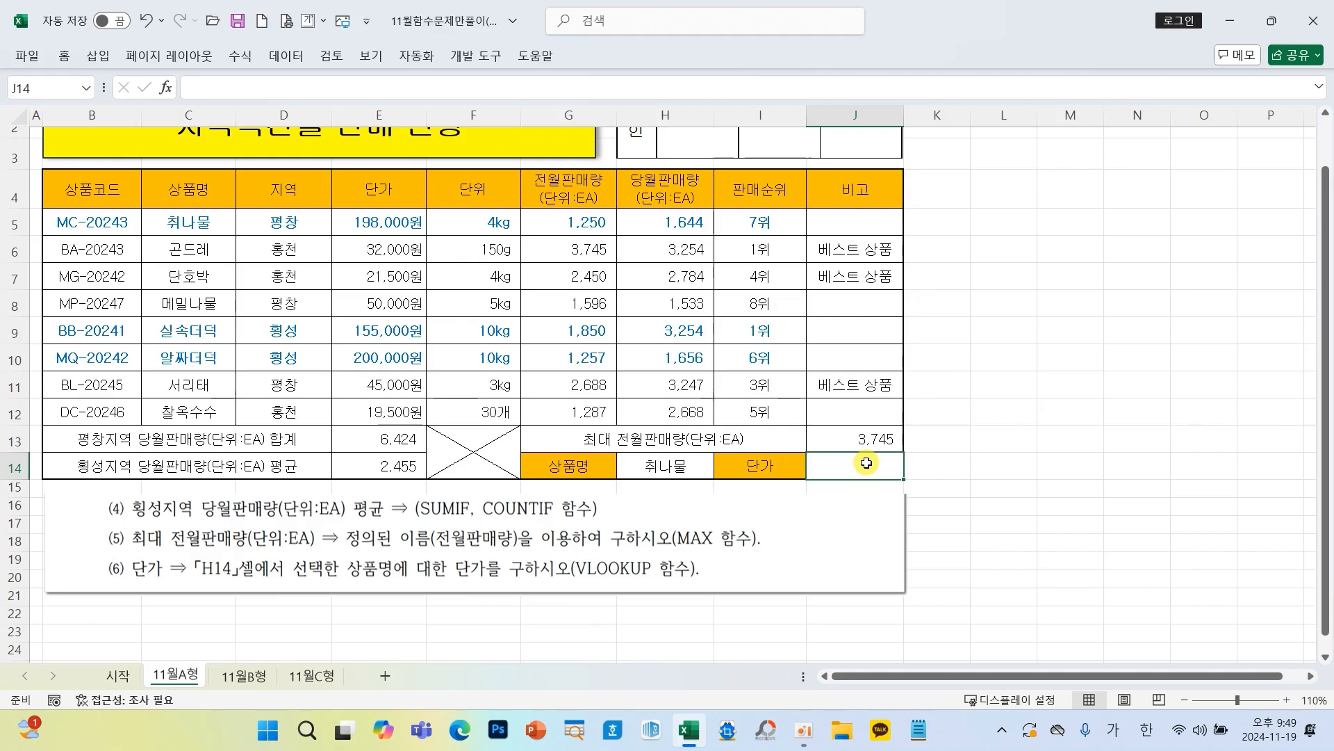
left_click(670, 464)
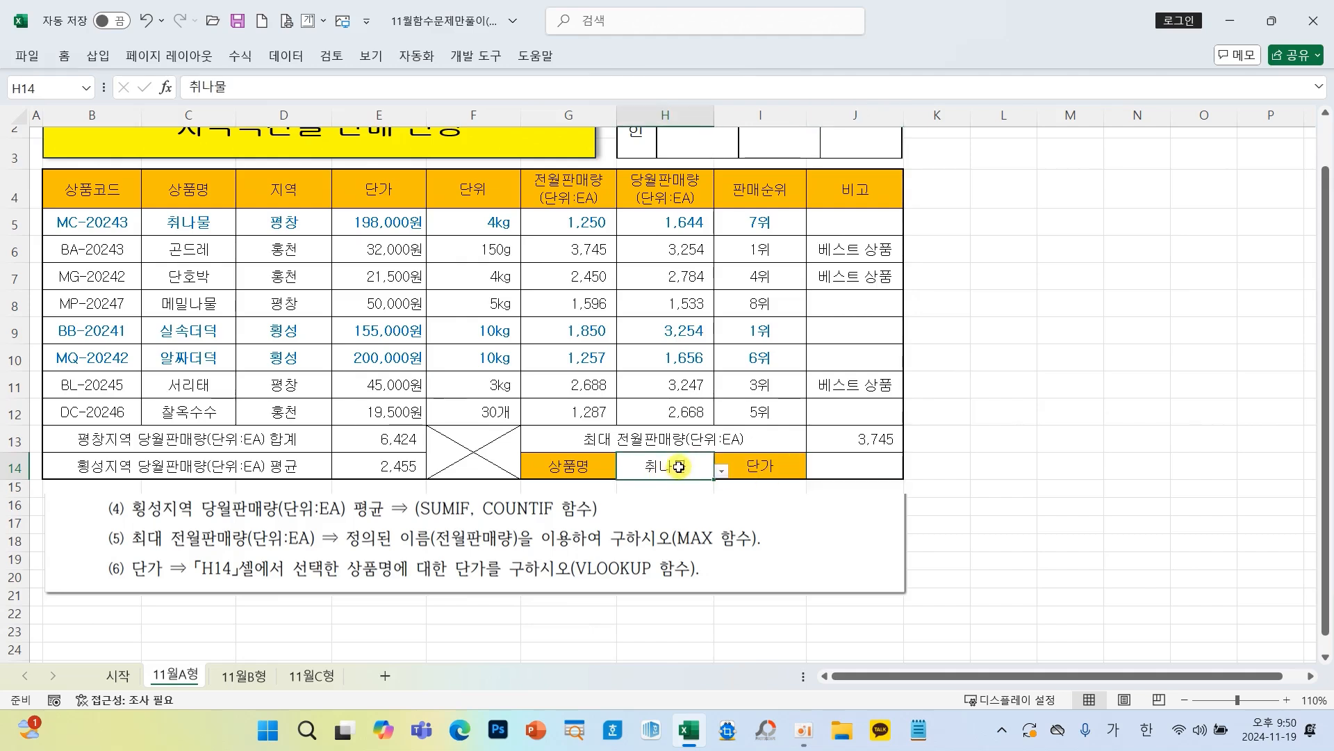
left_click(720, 472)
left_click(677, 562)
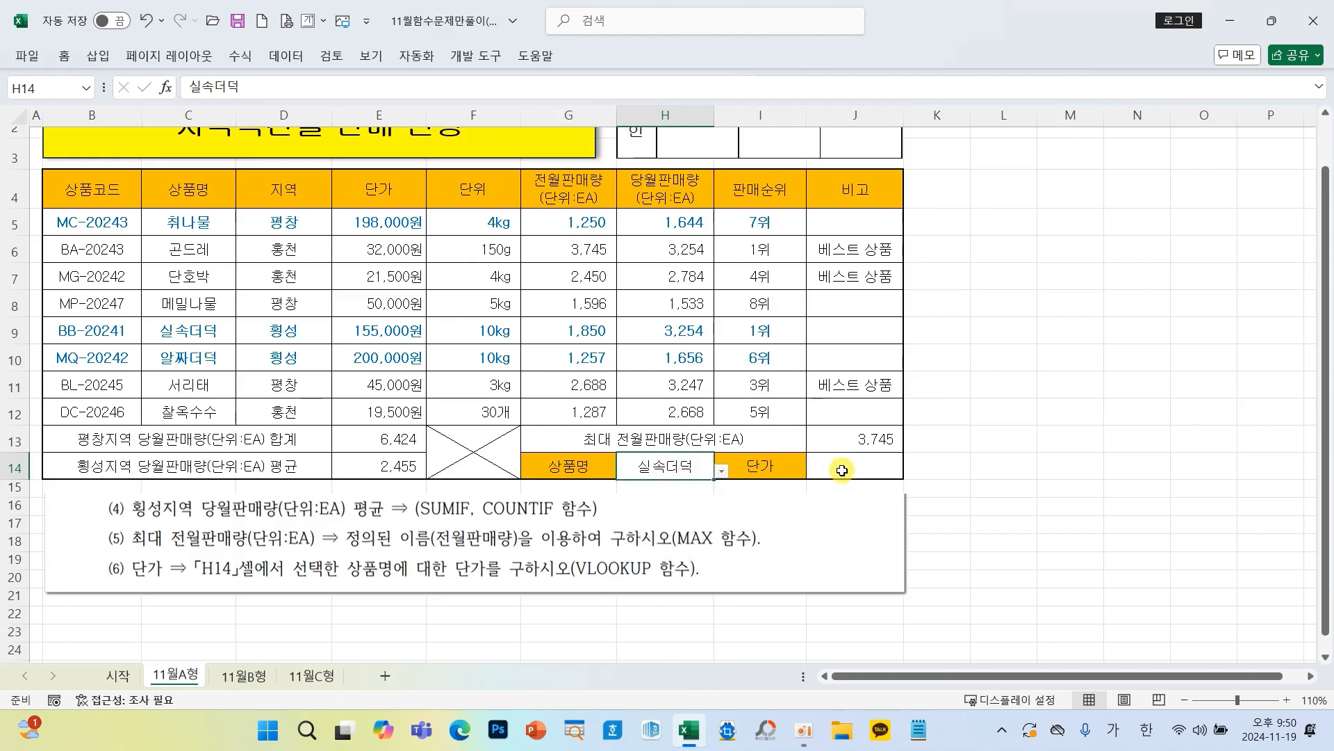
left_click(718, 467)
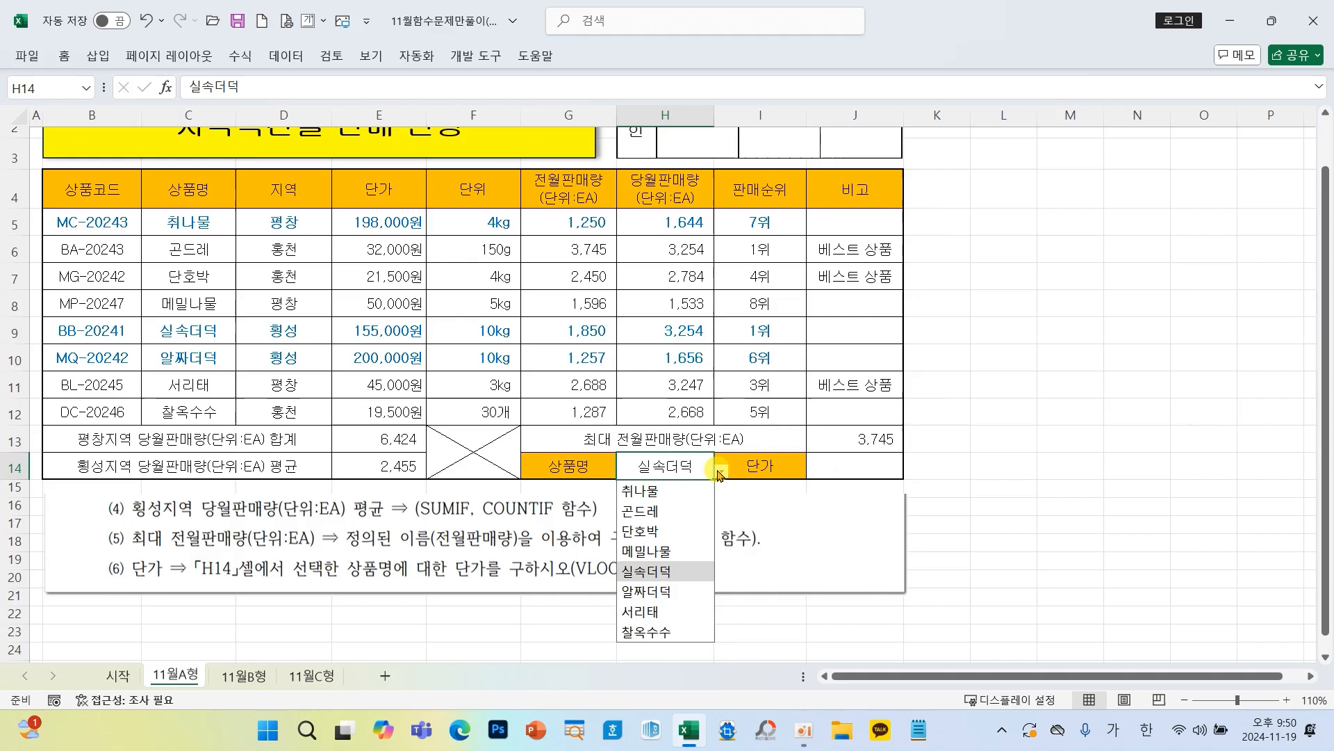
left_click(660, 490)
Step: Insert the VLOOKUP function in J14 and move its arguments dialog clear of the 상품명 through 단가 columns
left_click(849, 470)
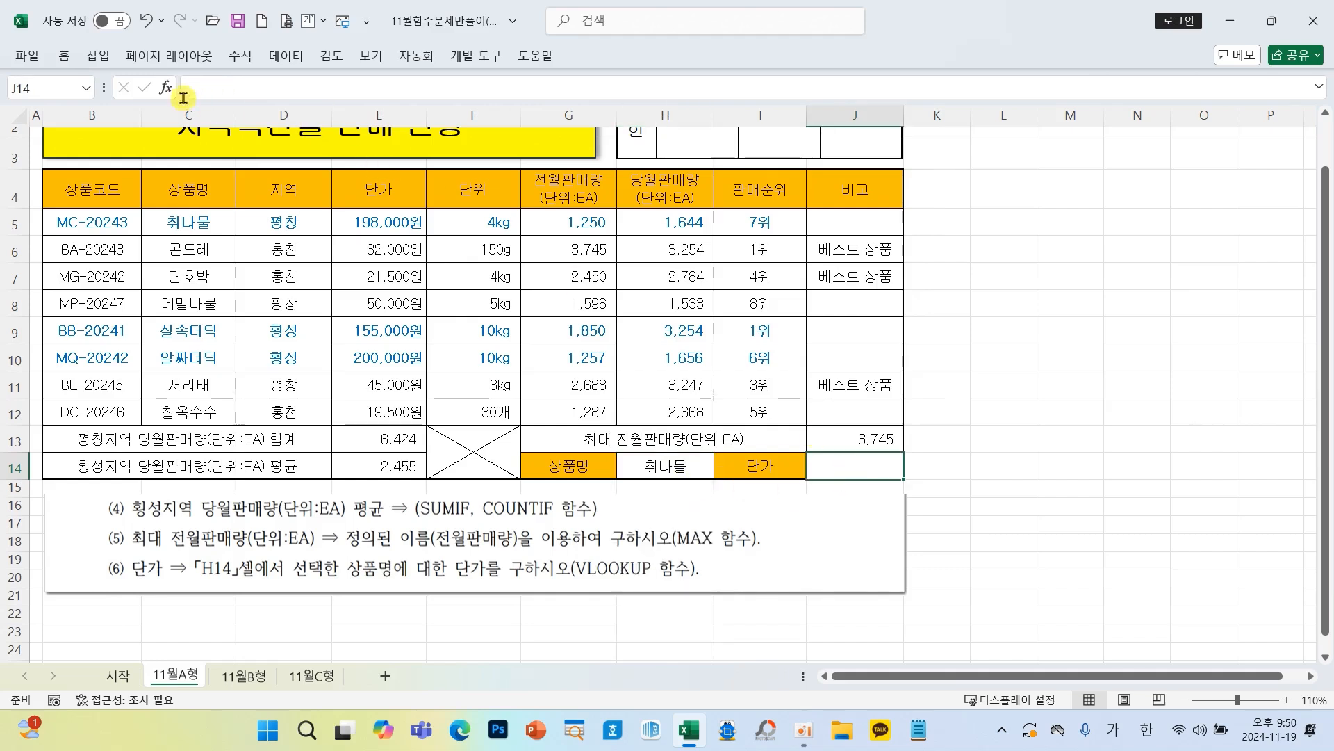
left_click(165, 88)
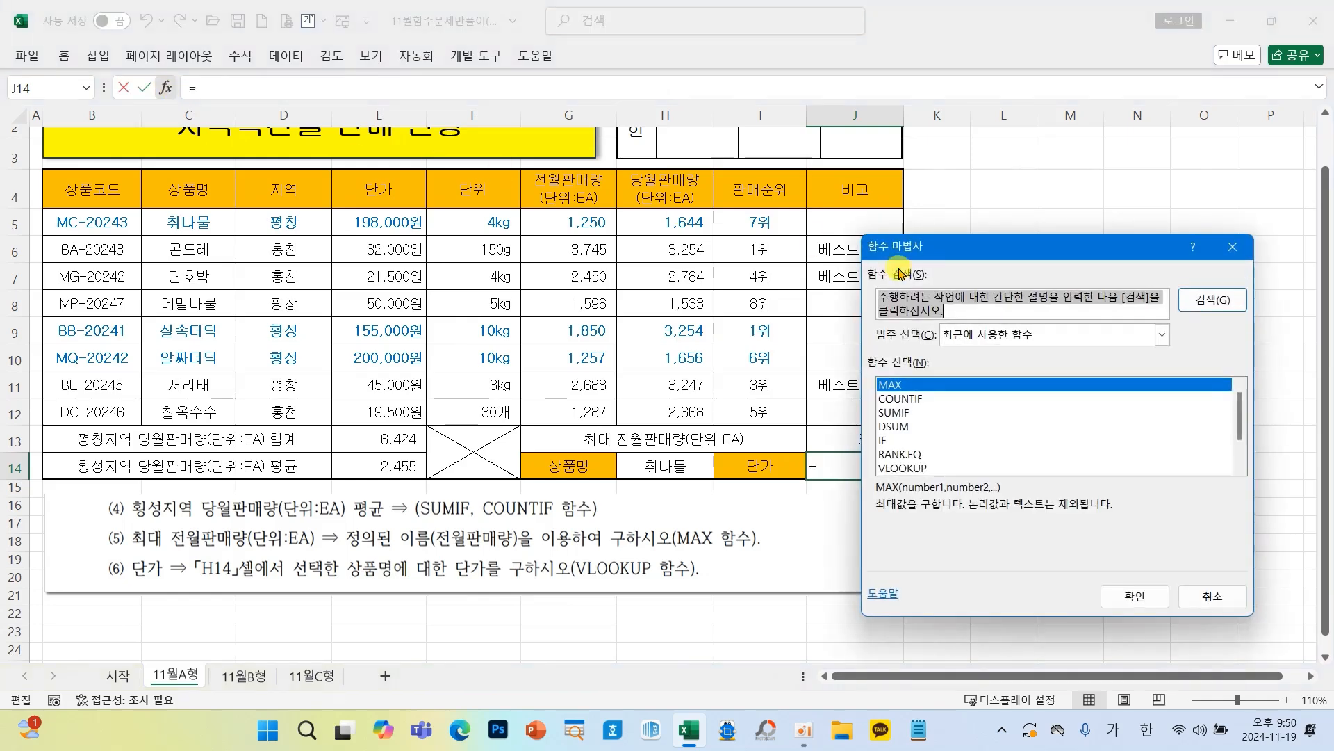
left_click(918, 468)
left_click(1128, 600)
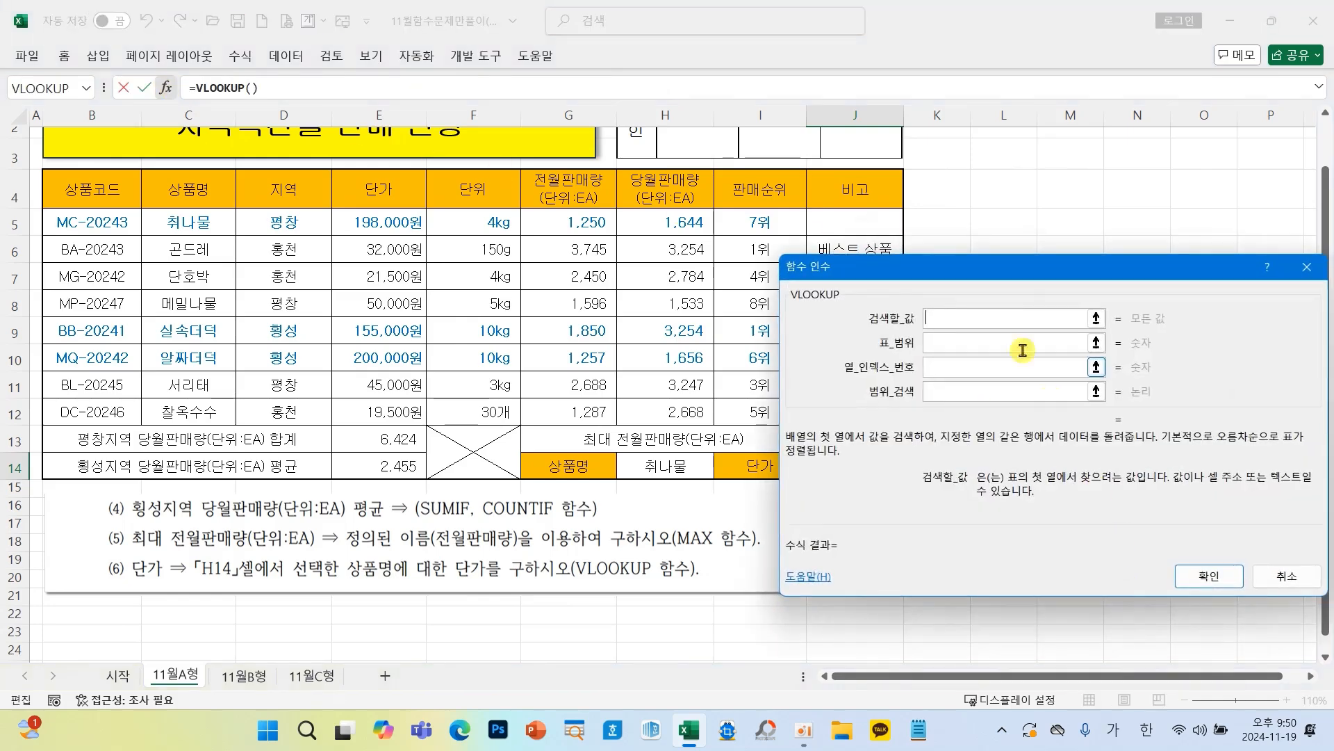
left_click_drag(966, 258, 654, 86)
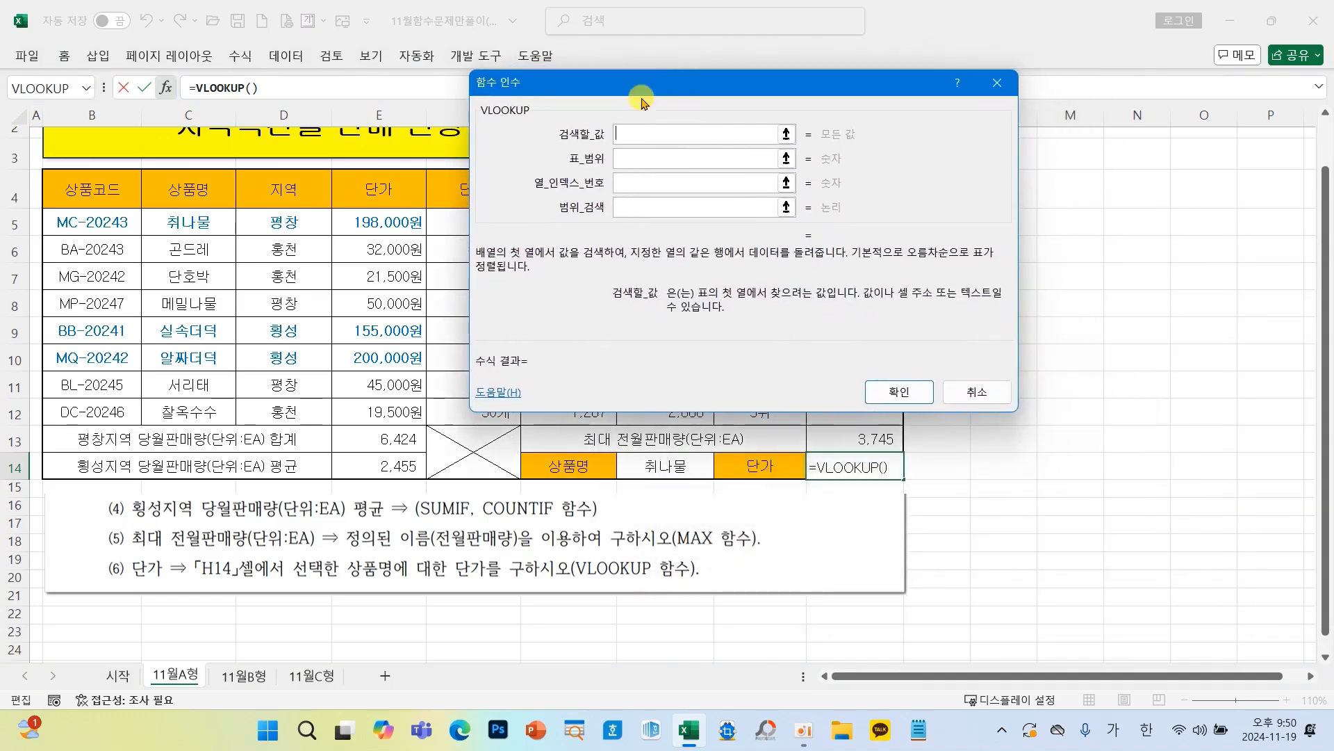
Step: Set the VLOOKUP function's 검색할_값 argument to H14 and its 범위_검색 argument to 0
left_click(634, 141)
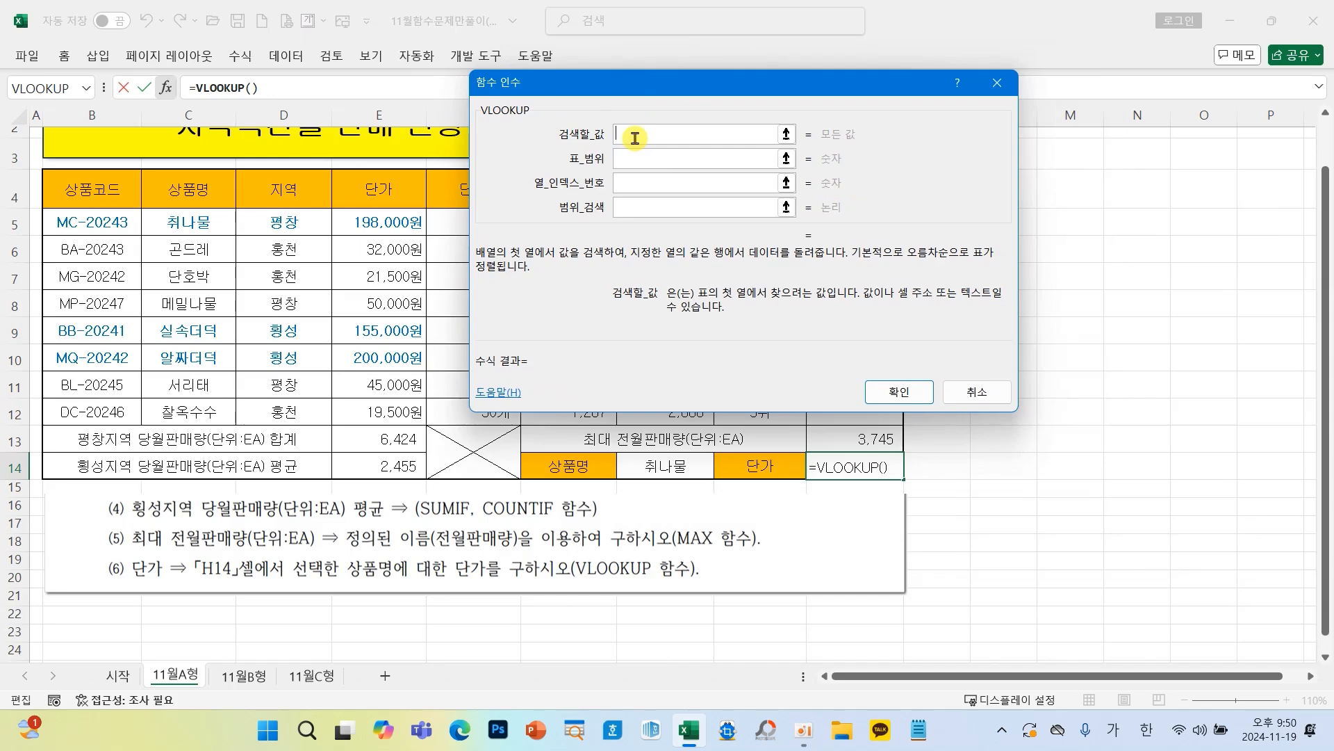
left_click(653, 472)
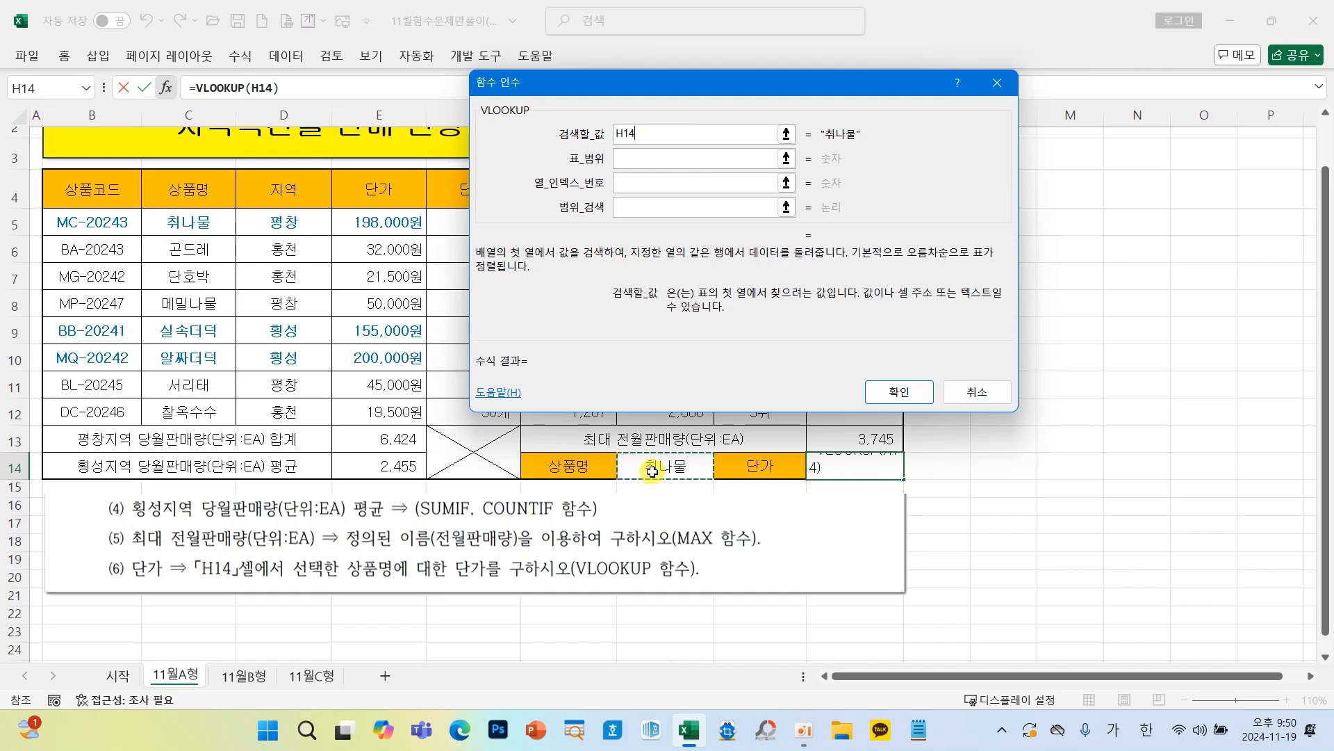
left_click(659, 209)
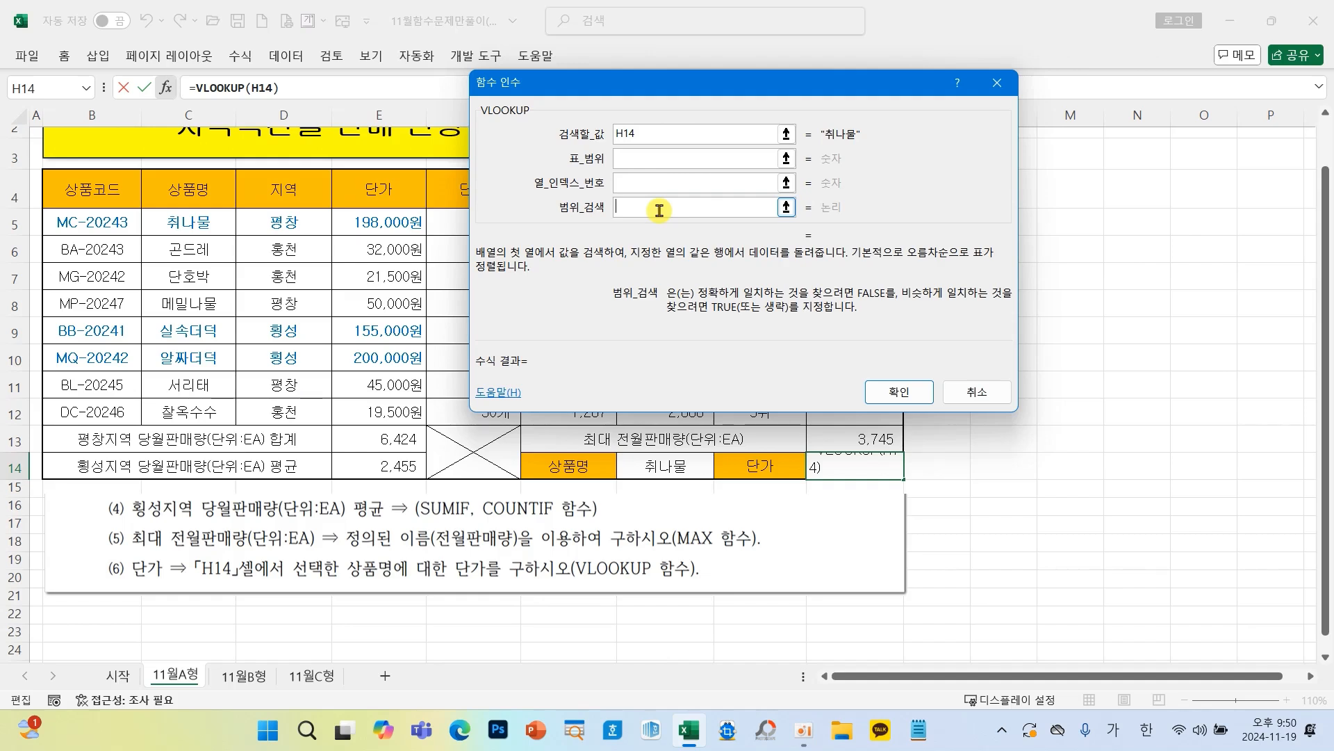
type("0")
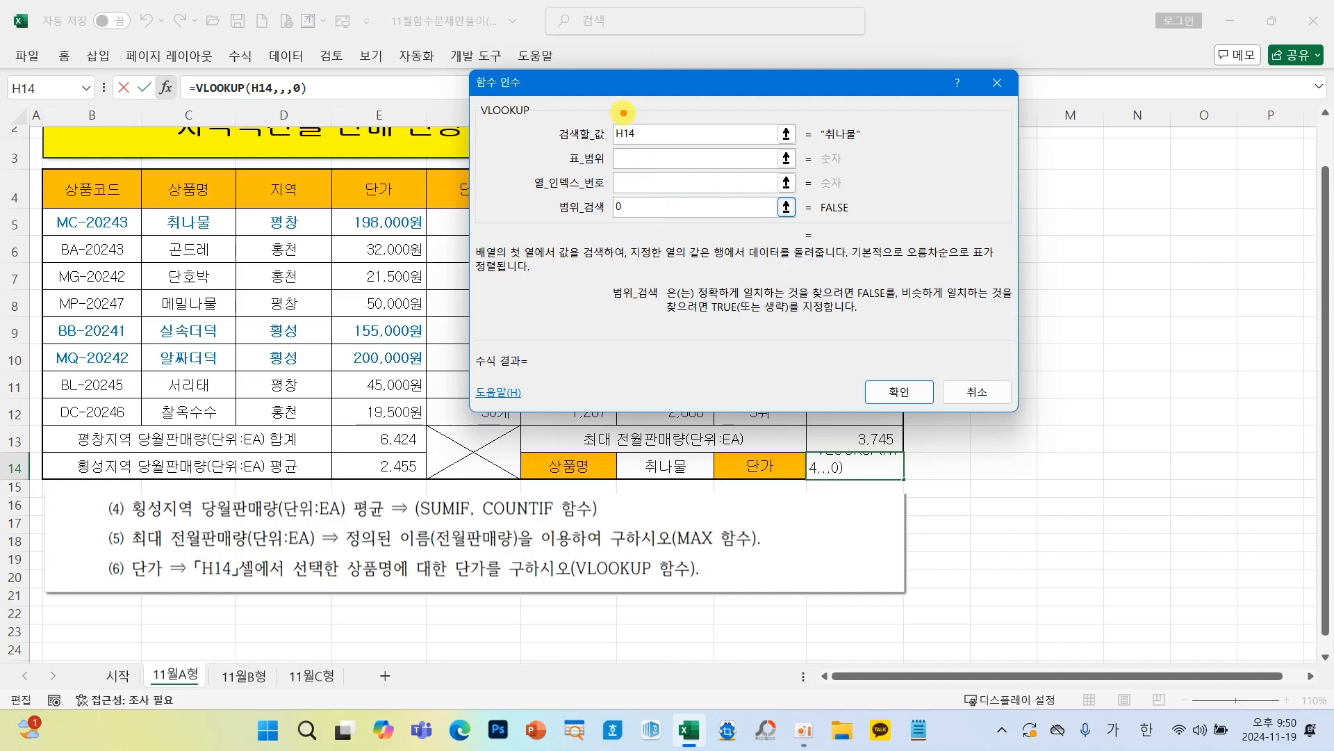
mouse_move(542, 113)
left_mouse_down()
mouse_move(597, 143)
mouse_move(676, 146)
left_mouse_up()
left_click(685, 164)
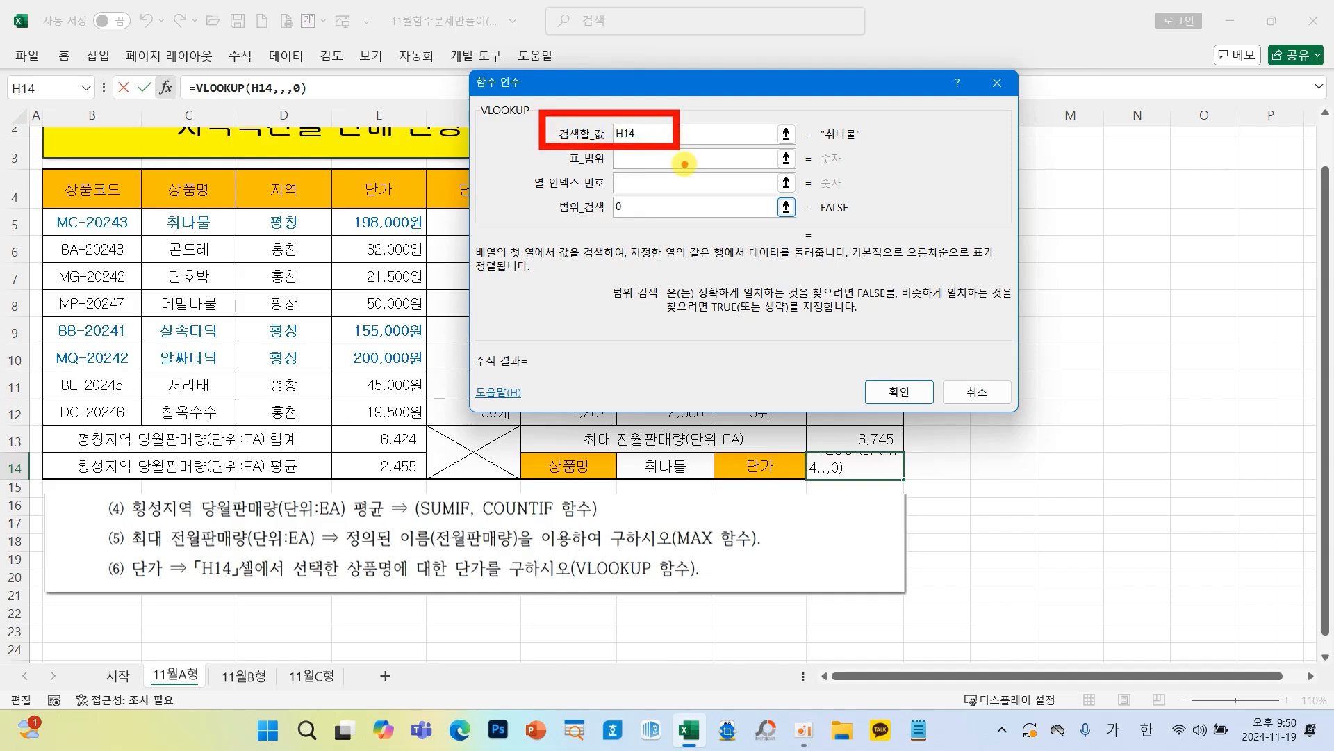
mouse_move(635, 439)
left_mouse_down()
mouse_move(642, 460)
mouse_move(717, 436)
left_mouse_up()
left_click(562, 204)
left_click_drag(554, 193, 649, 229)
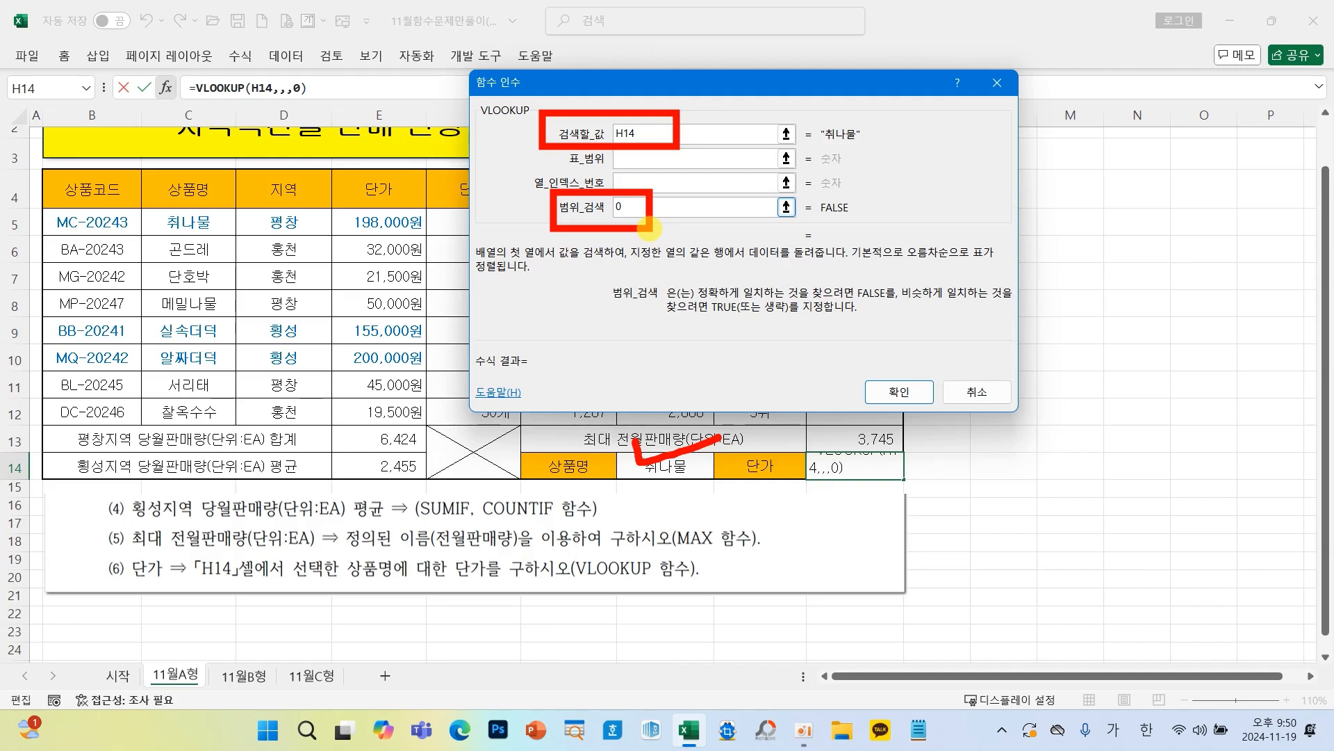
key("Escape")
Step: Set the VLOOKUP function's 표_범위 argument to C5:E12, covering the 상품명 through 단가 columns
left_click(667, 133)
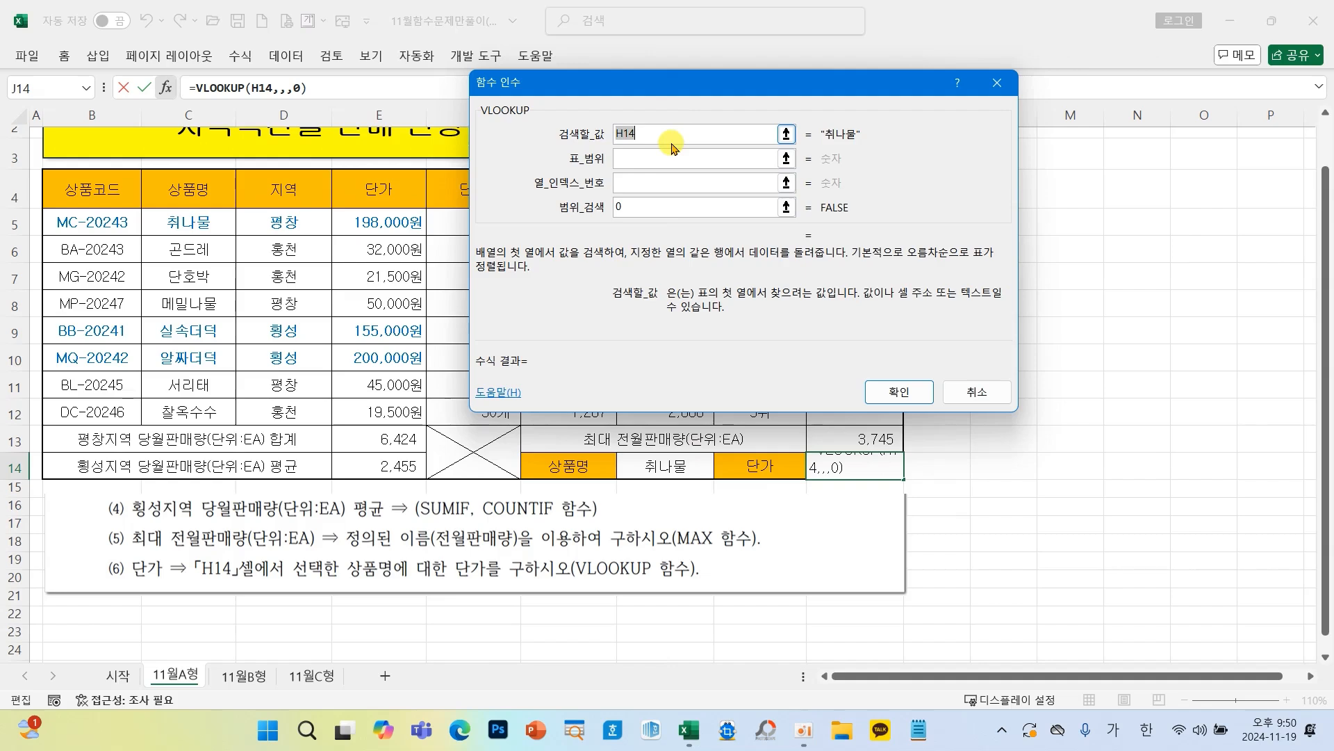
left_click(662, 162)
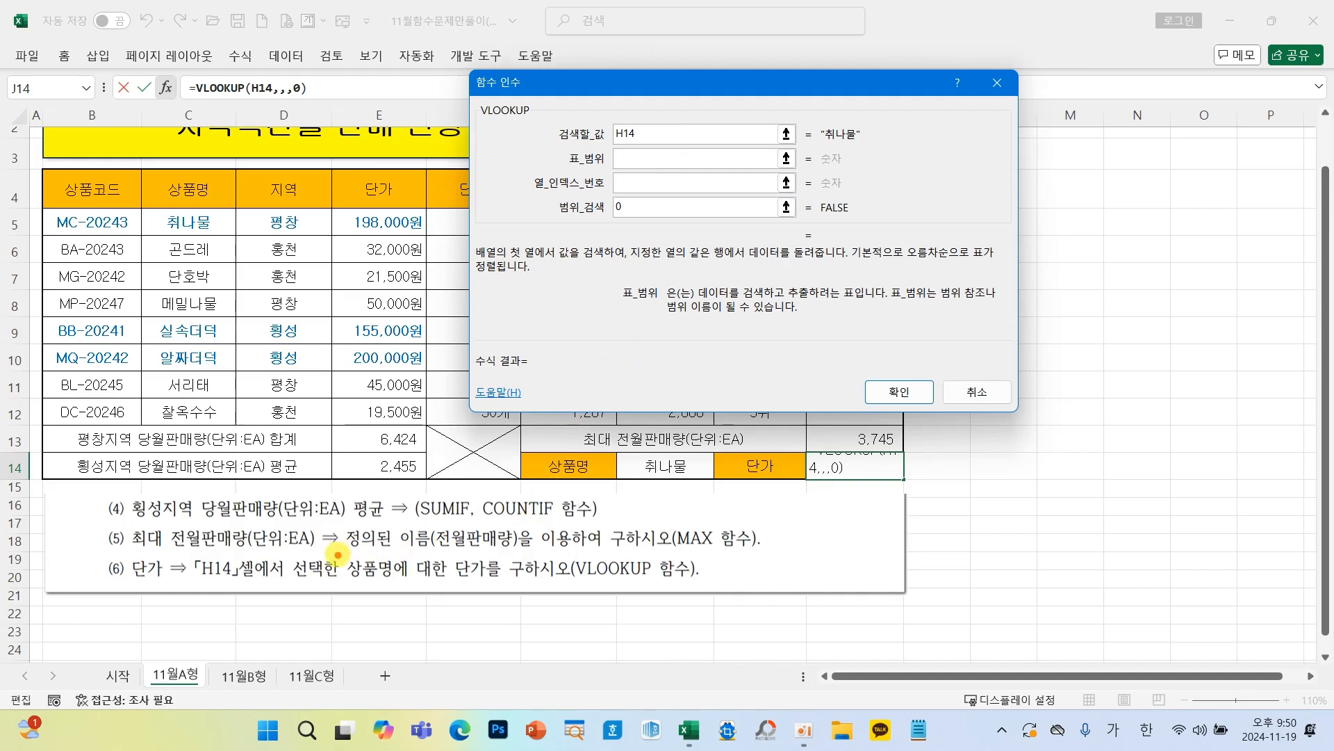
left_click_drag(339, 552, 506, 588)
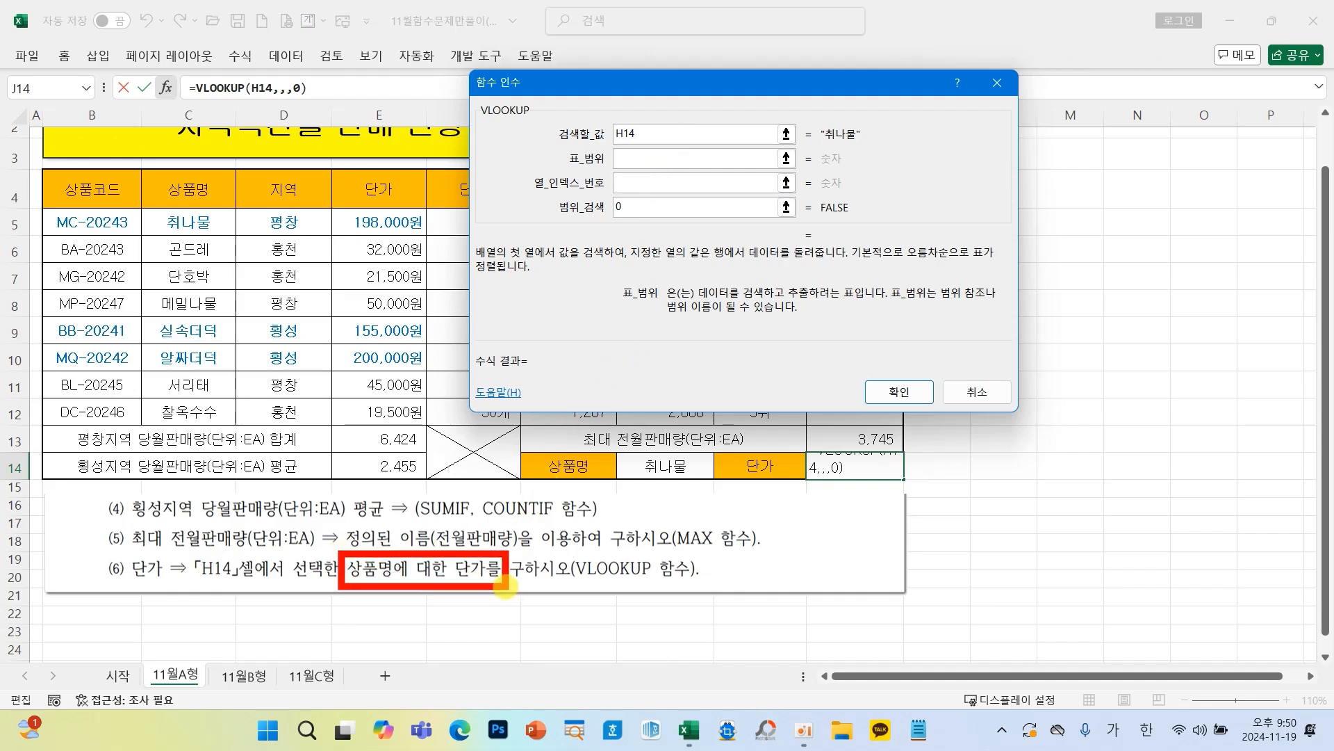
key("Escape")
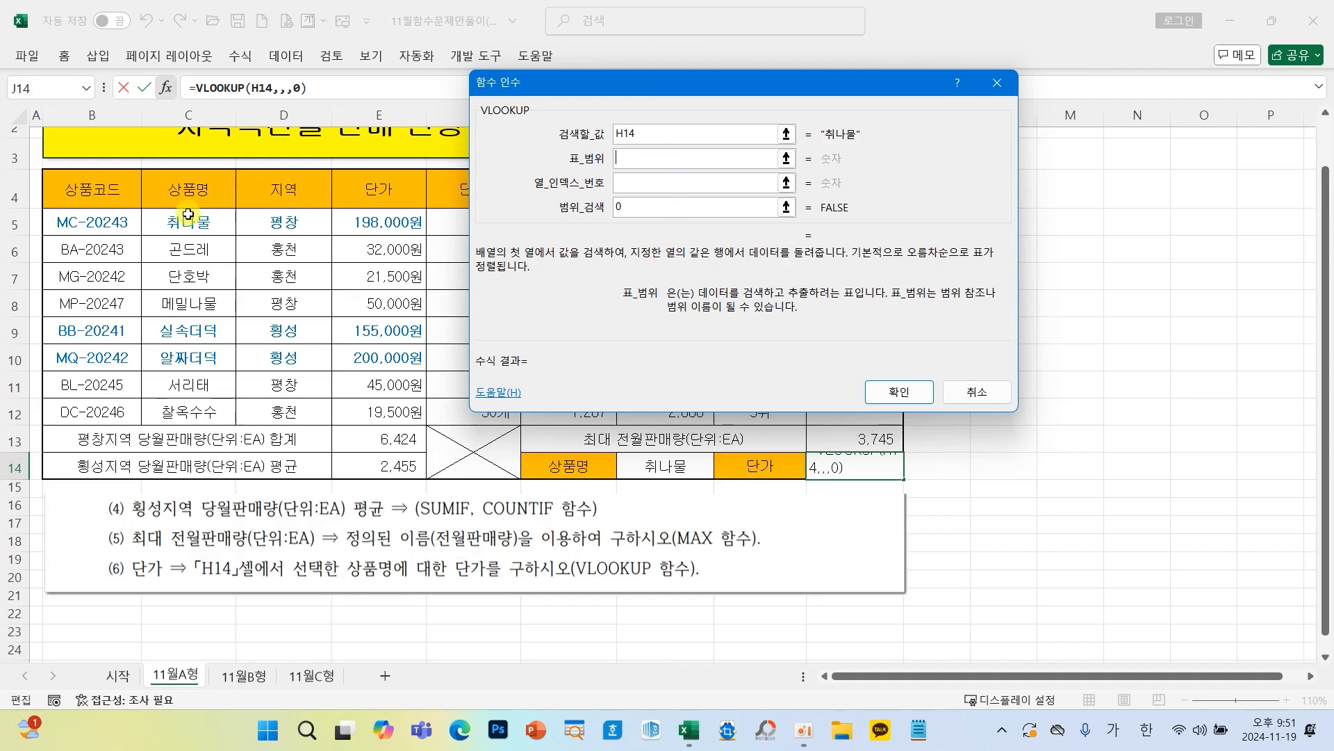
left_click_drag(187, 223, 346, 400)
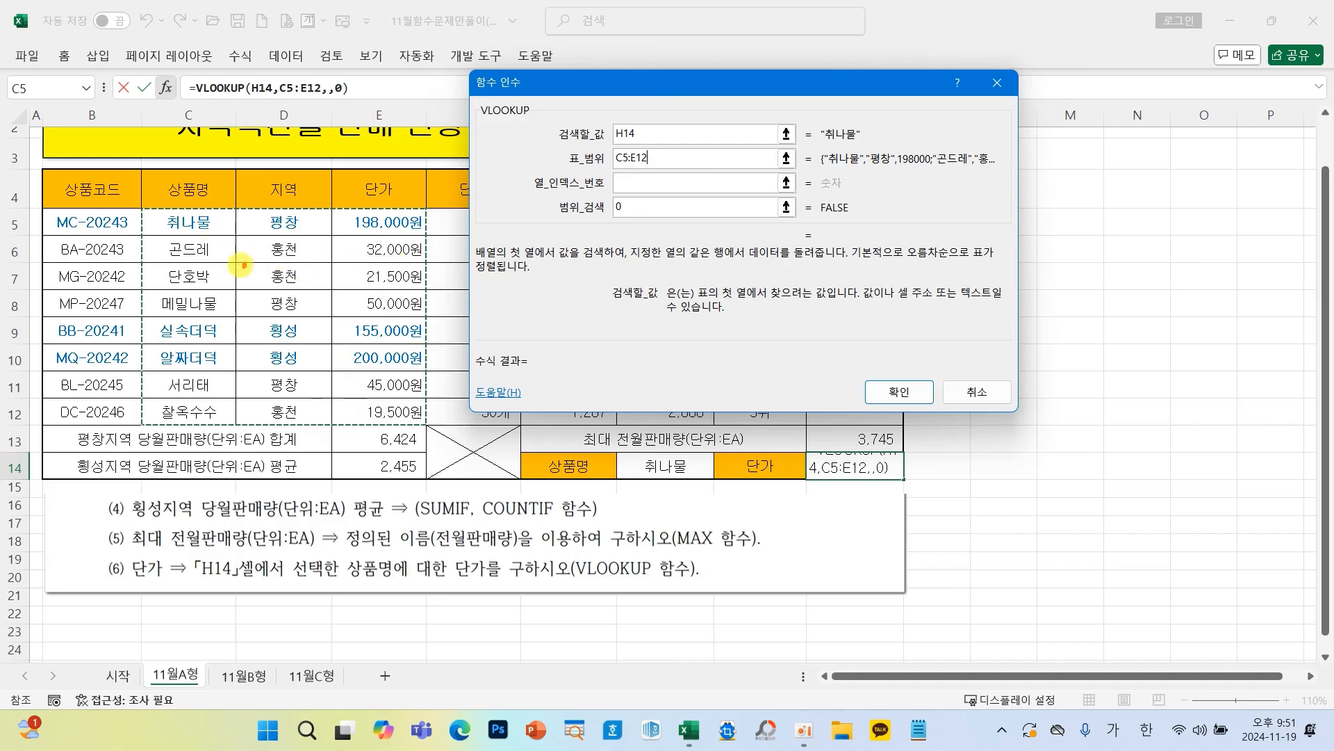
left_click_drag(211, 259, 158, 360)
mouse_move(349, 266)
left_mouse_down()
mouse_move(373, 291)
mouse_move(381, 339)
mouse_move(346, 361)
left_mouse_up()
mouse_move(622, 176)
left_mouse_down()
mouse_move(660, 199)
mouse_move(609, 207)
left_mouse_up()
Step: Set the VLOOKUP function's 열_인덱스_번호 argument to 3 and commit the formula in J14
left_click(631, 183)
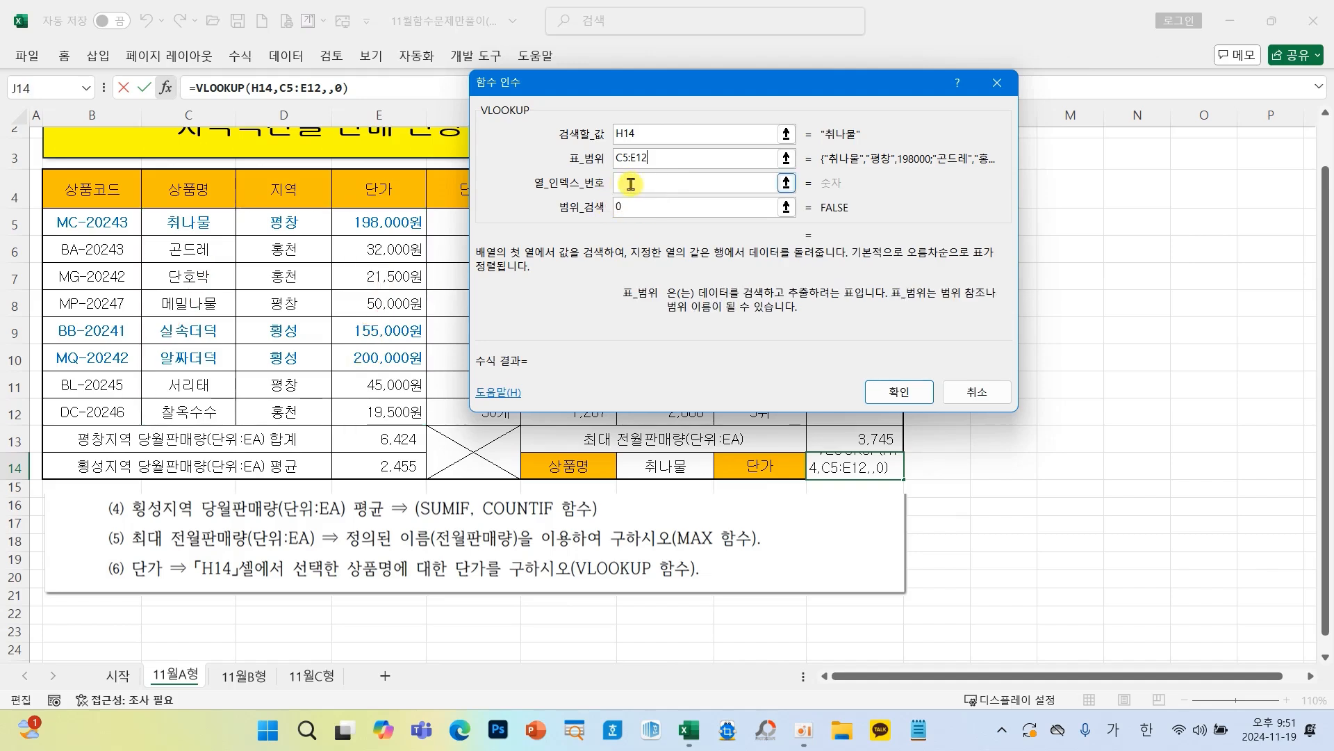
type("3")
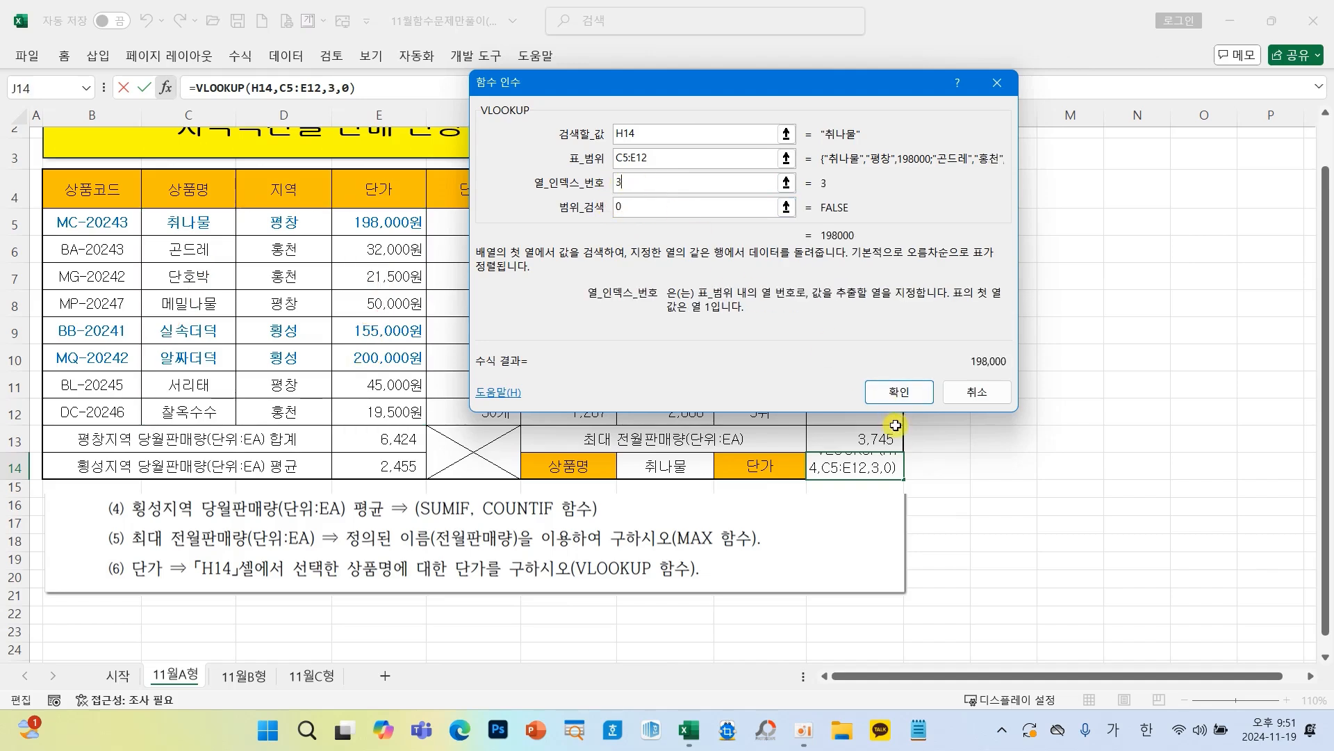
left_click(896, 392)
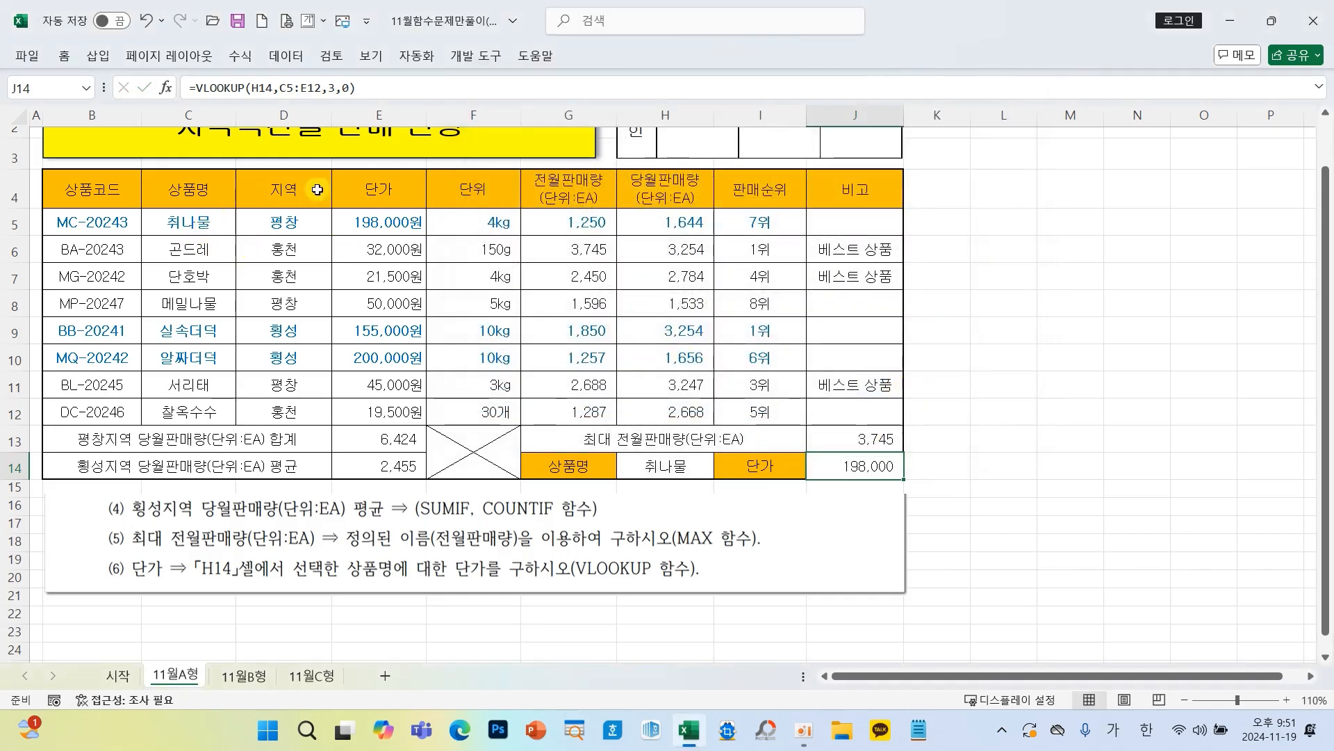
Step: Choose 메밀나물 as the 상품명 in H14 to test the unit price lookup
left_click(678, 464)
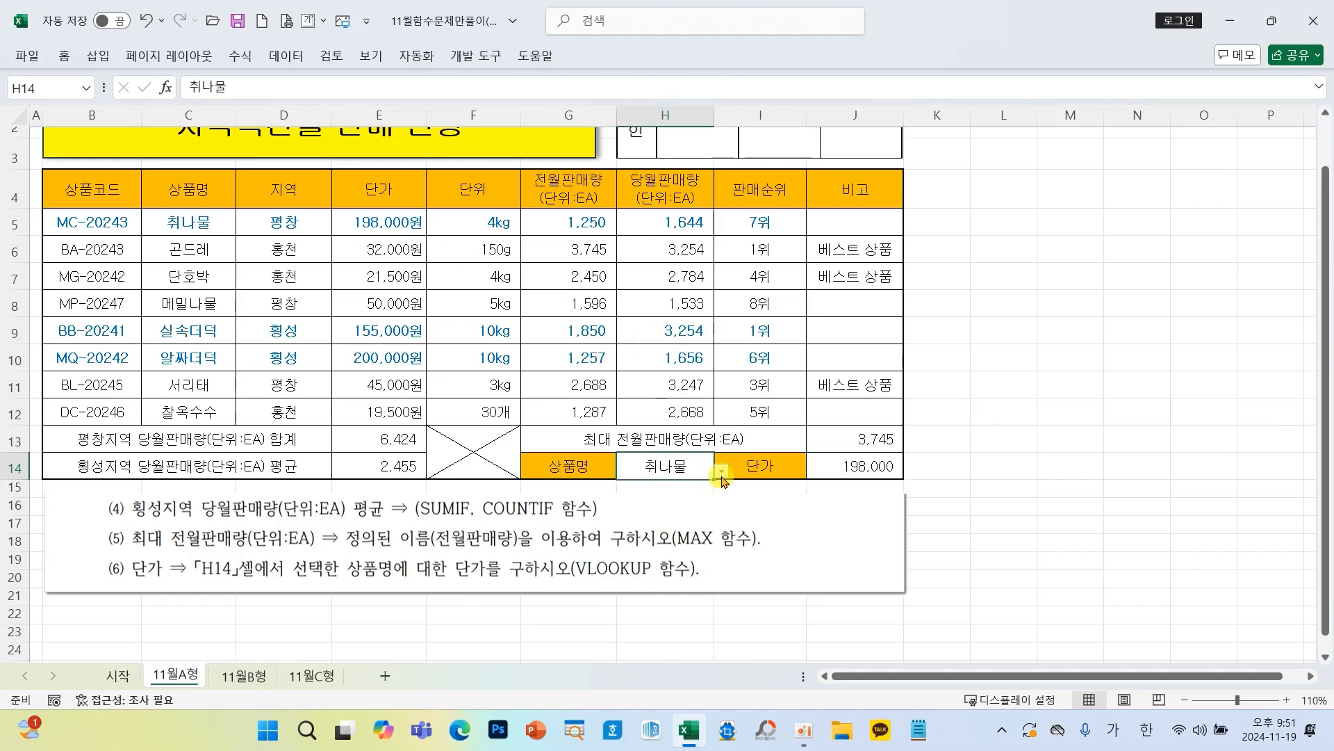
left_click(722, 472)
left_click(657, 543)
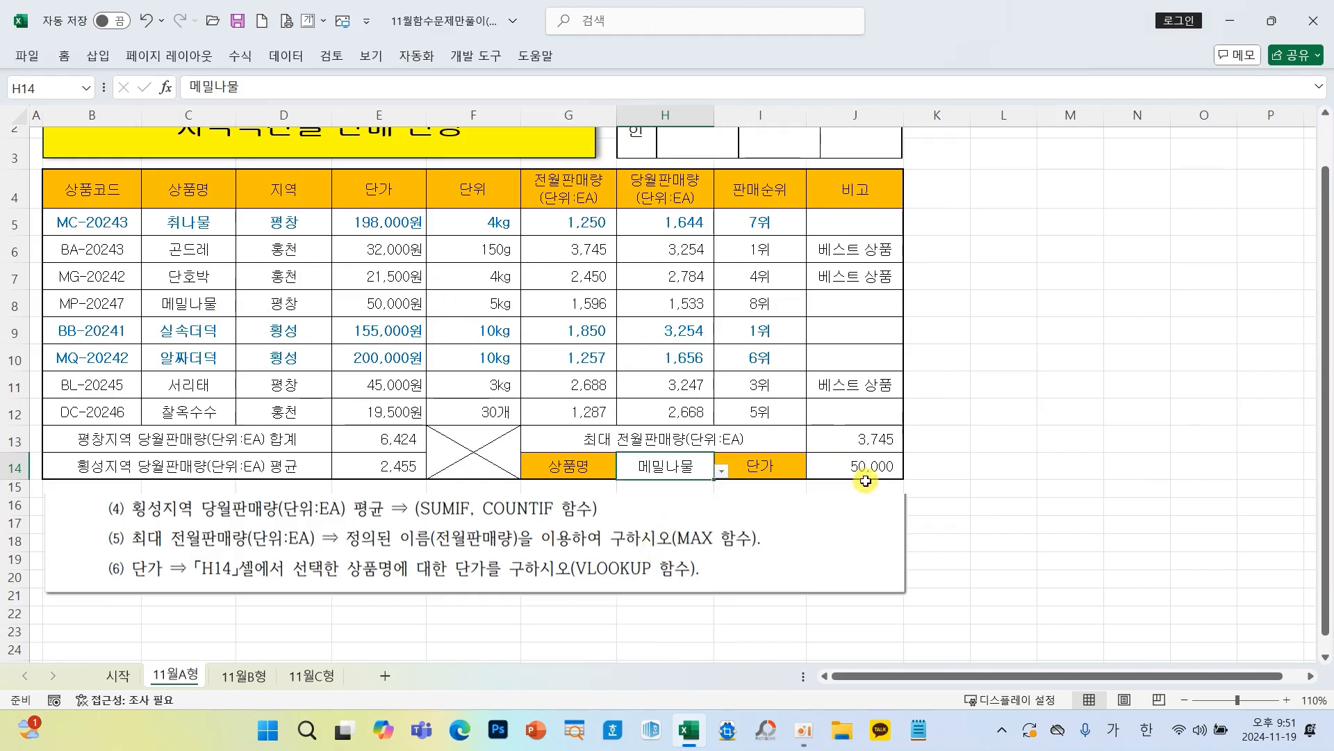
Step: Choose 취나물 as the 상품명 in H14
left_click(722, 470)
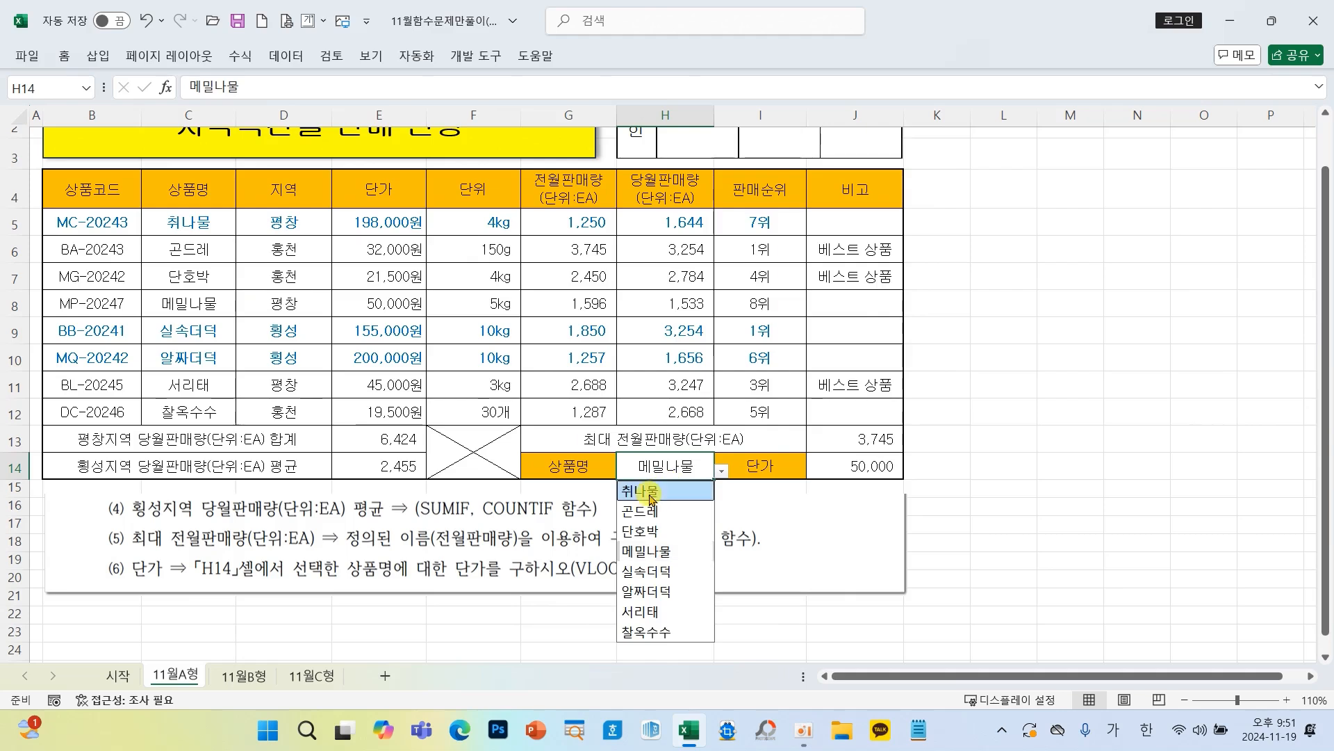
left_click(647, 491)
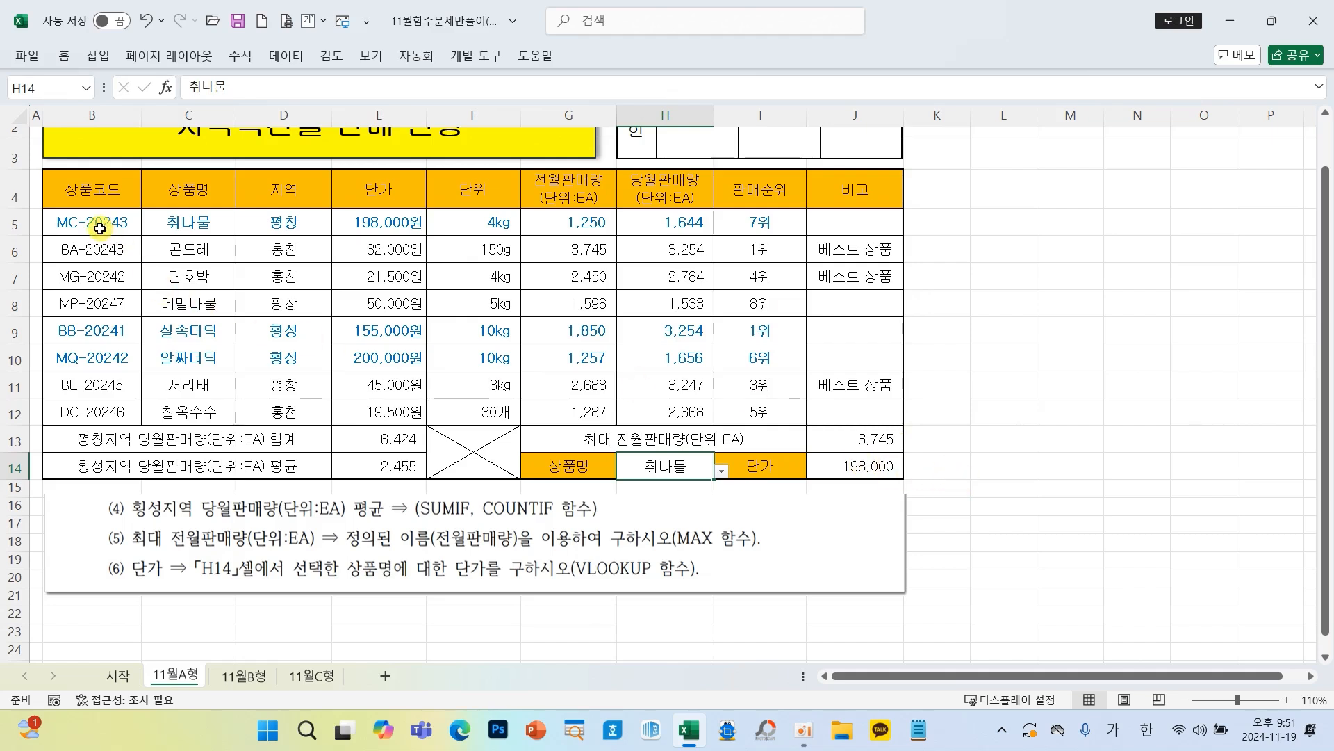
Step: Apply a thick outside border (굵은 바깥쪽 테두리) to the data range B5:J12
mouse_move(100, 223)
left_mouse_down()
mouse_move(420, 278)
mouse_move(758, 371)
mouse_move(758, 413)
mouse_move(817, 411)
left_mouse_up()
left_click(65, 57)
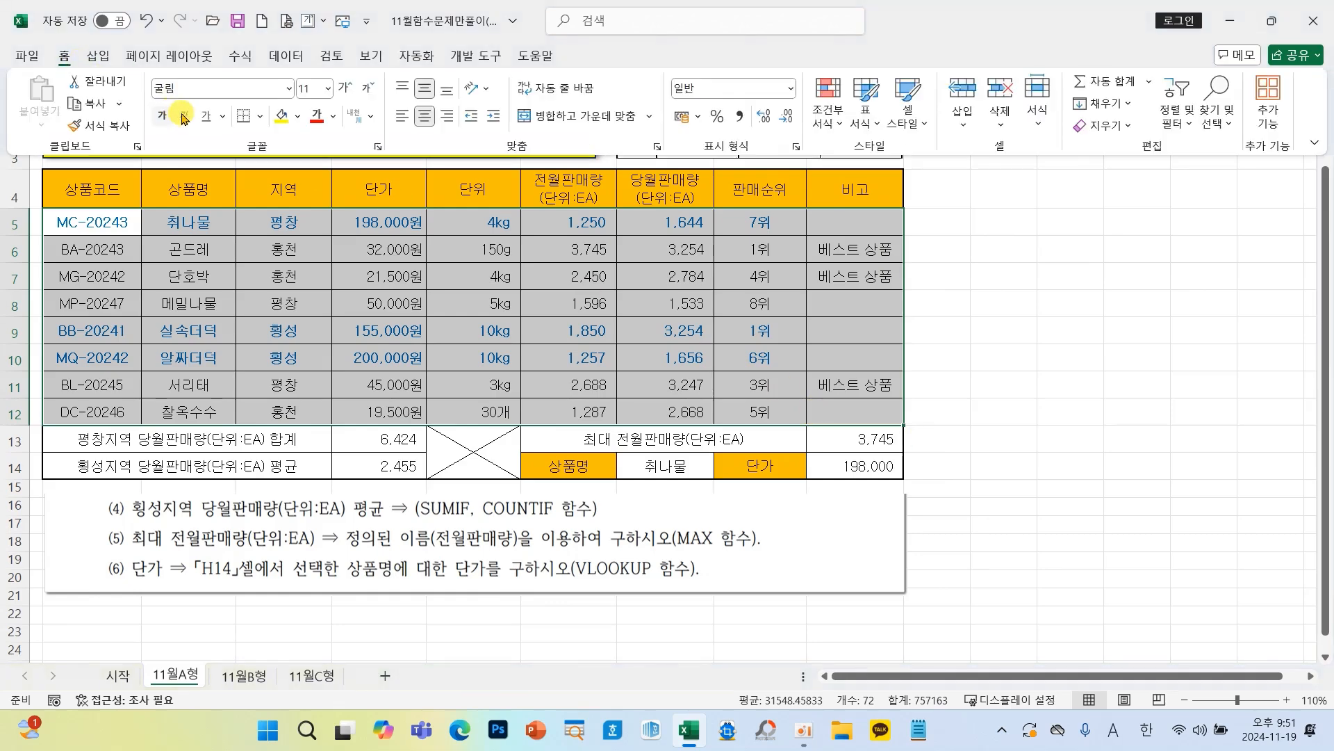
left_click(259, 116)
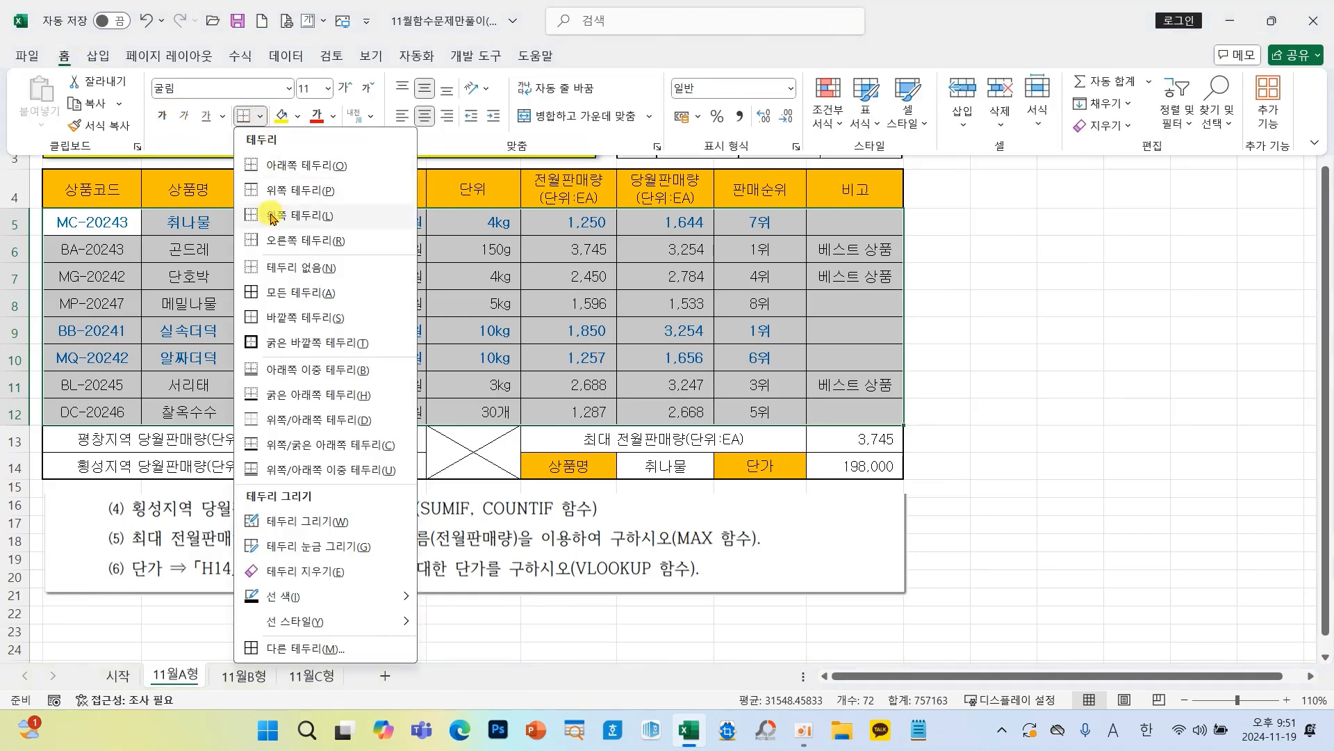
left_click(268, 342)
left_click(591, 297)
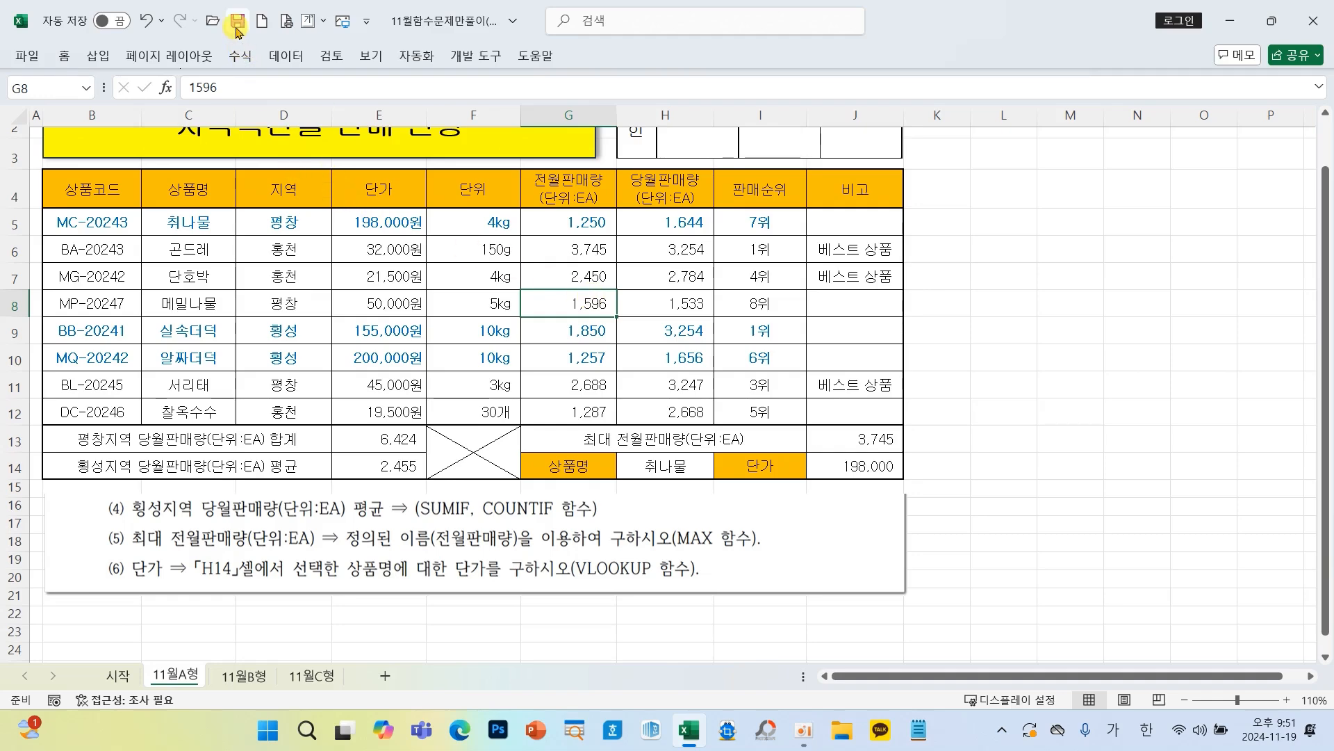
Step: Switch to the 11월B형 sheet and select I5 for the 증감액 순위 question
left_click(242, 677)
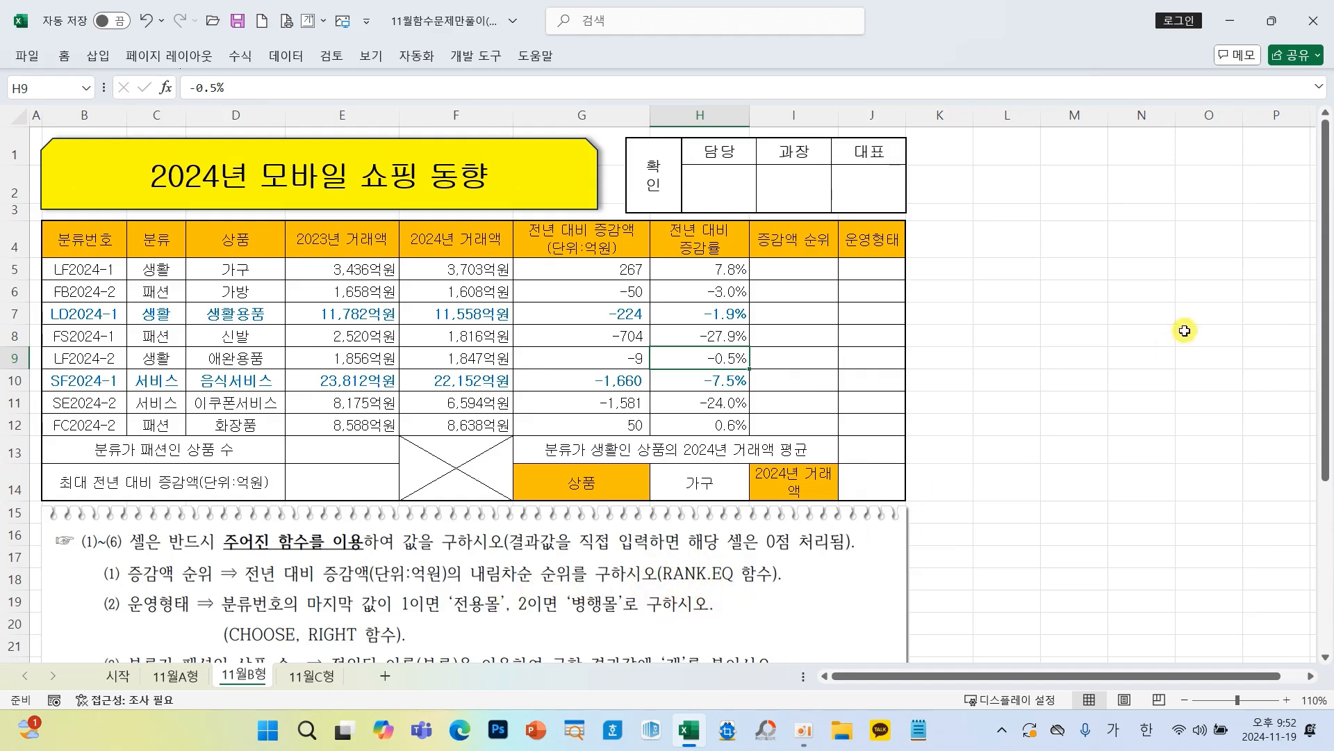
left_click_drag(1322, 251, 1321, 295)
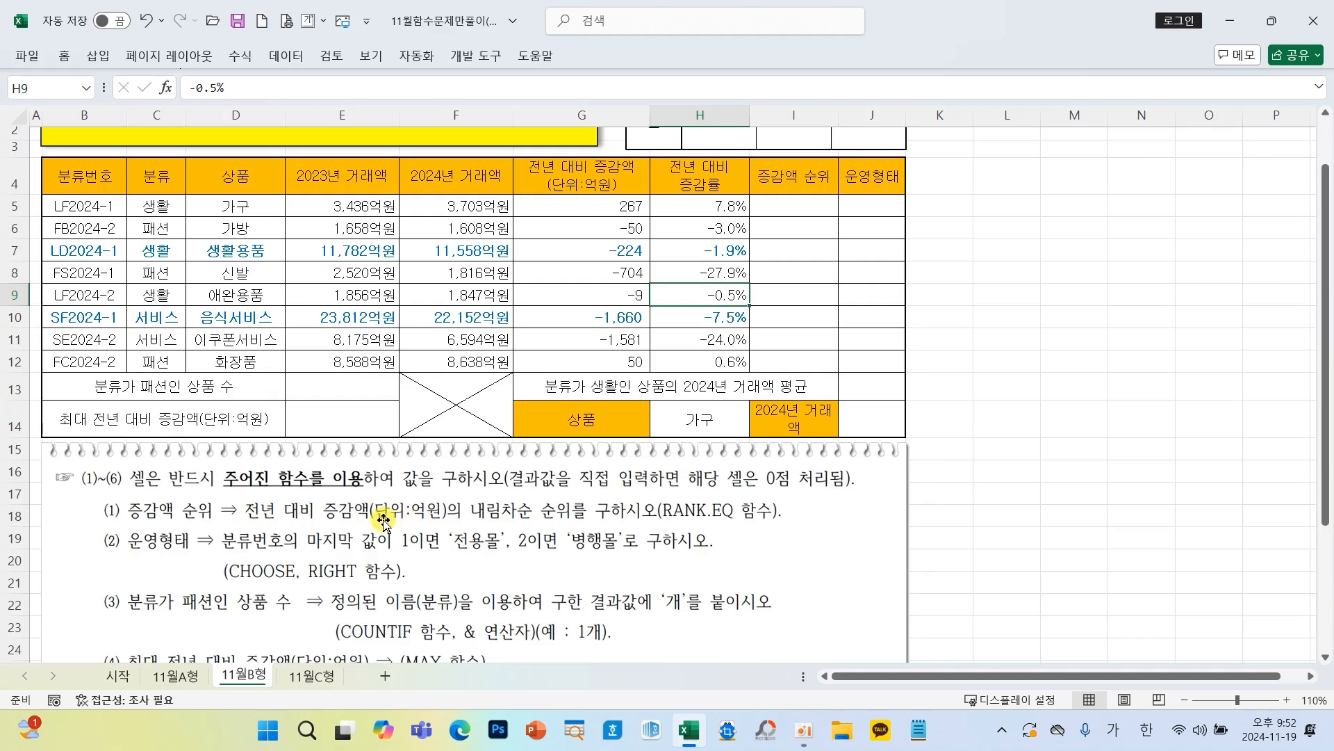
left_click(620, 209)
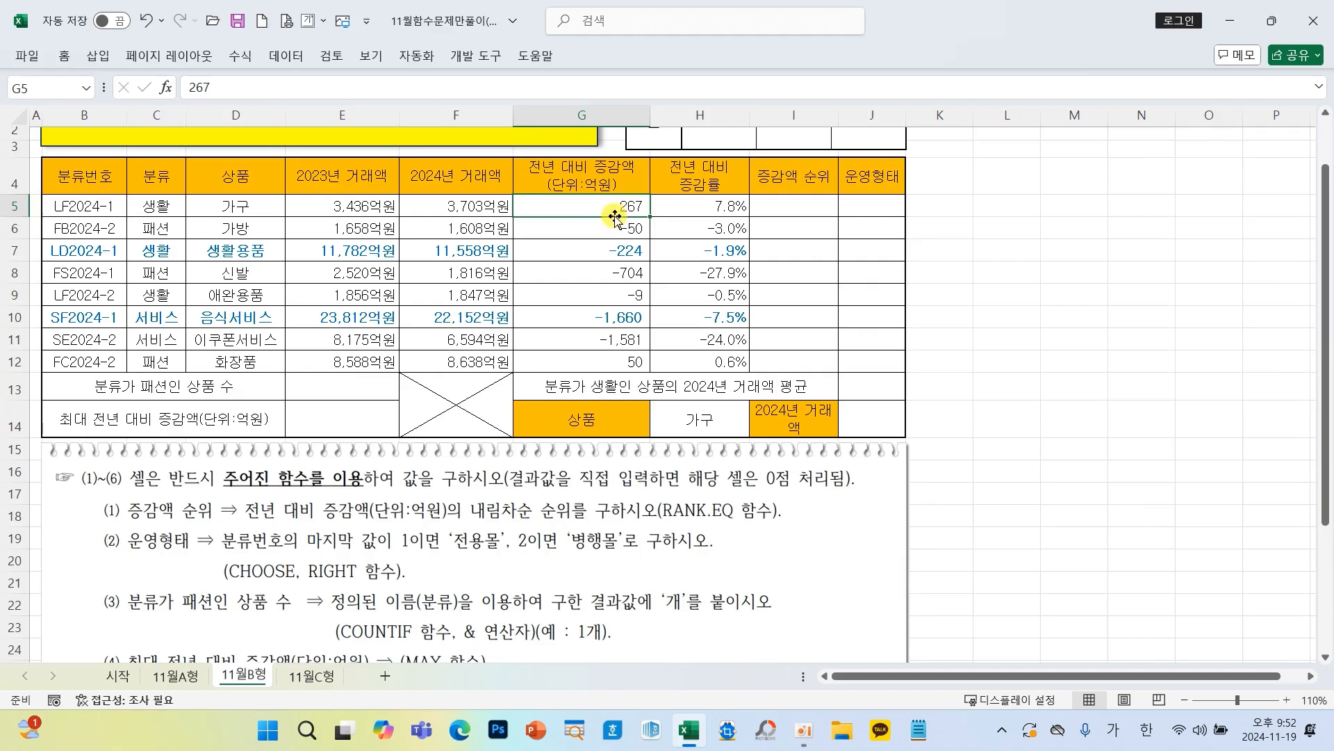
left_click(794, 205)
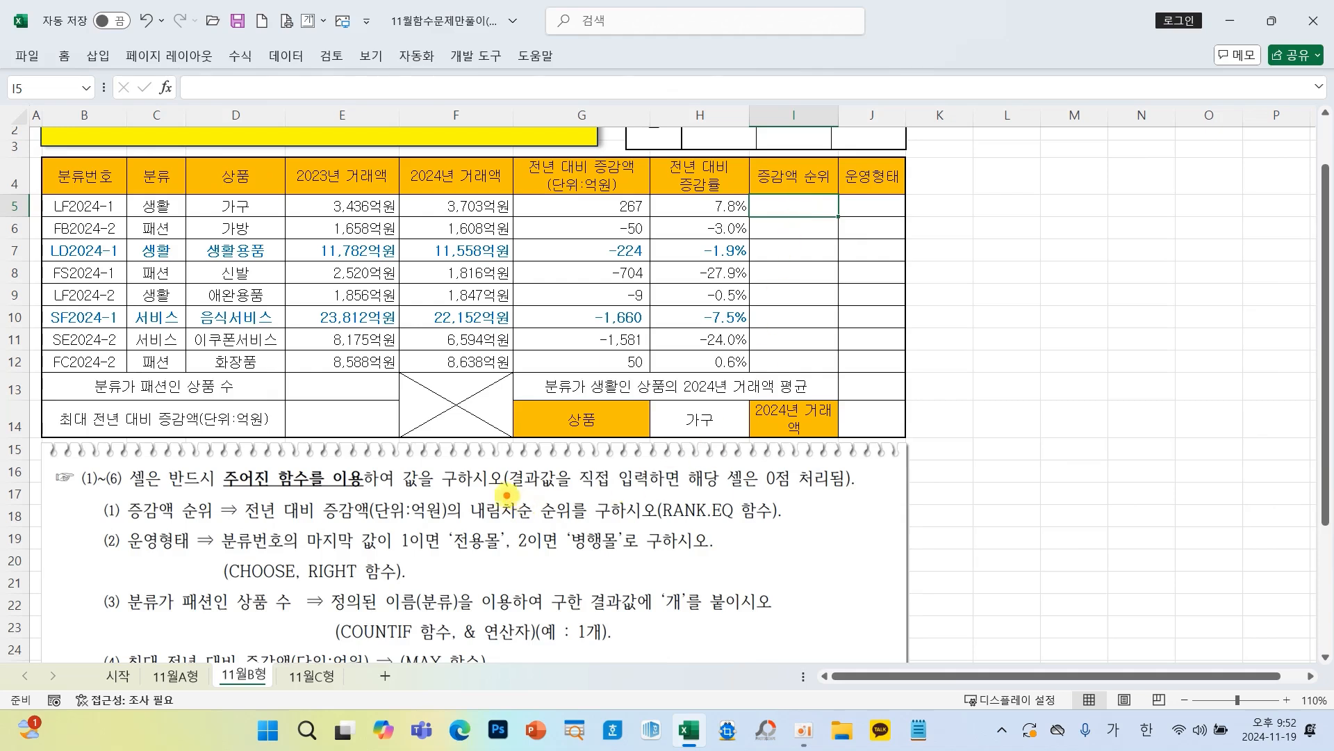
left_click_drag(456, 492, 542, 530)
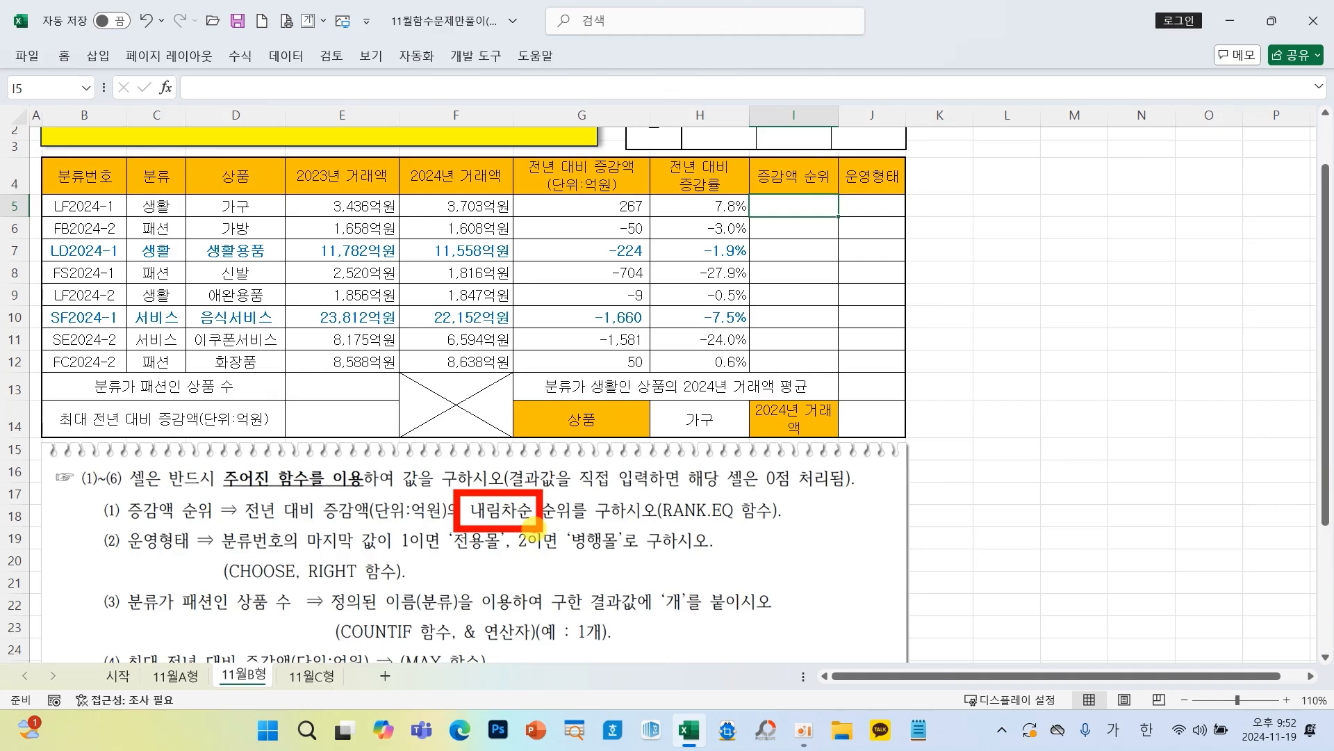
key("Escape")
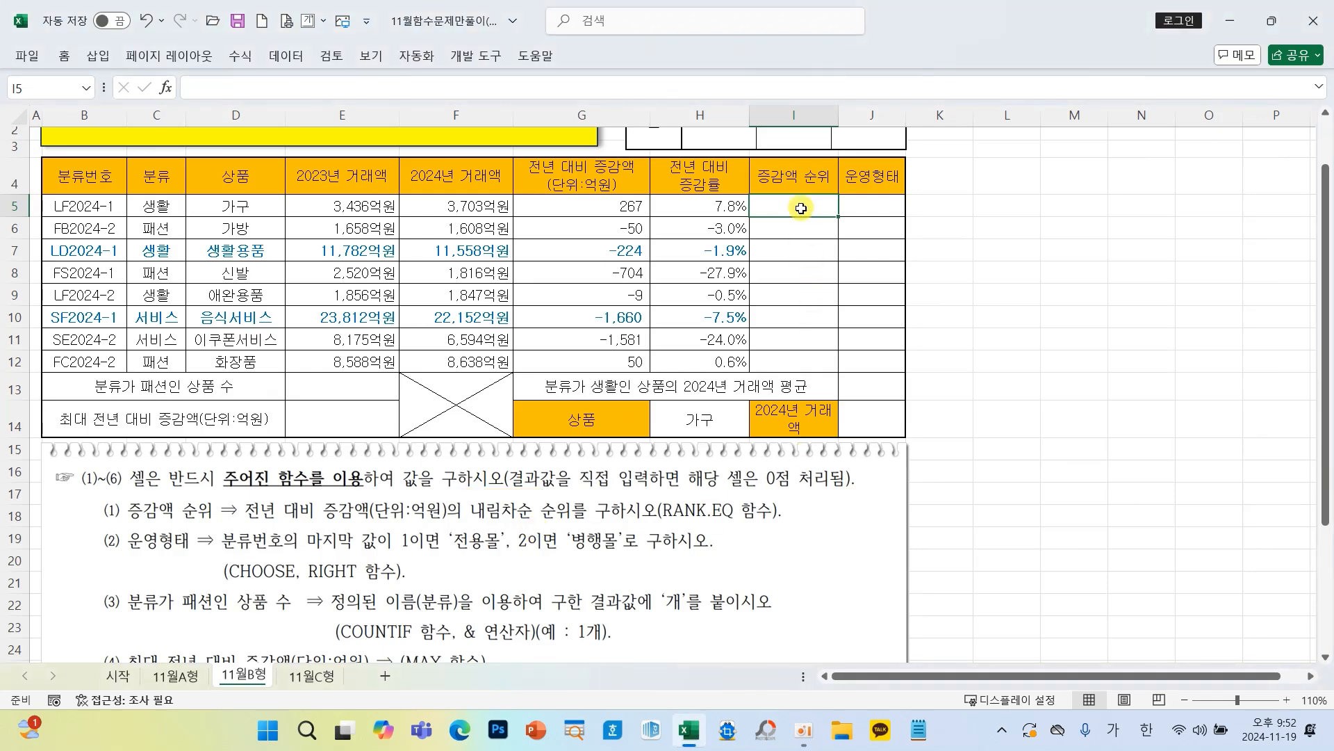
Step: Insert a RANK.EQ function in I5 with Number G5 and Ref $G$5:$G$12, leaving Order blank for descending rank
left_click(165, 87)
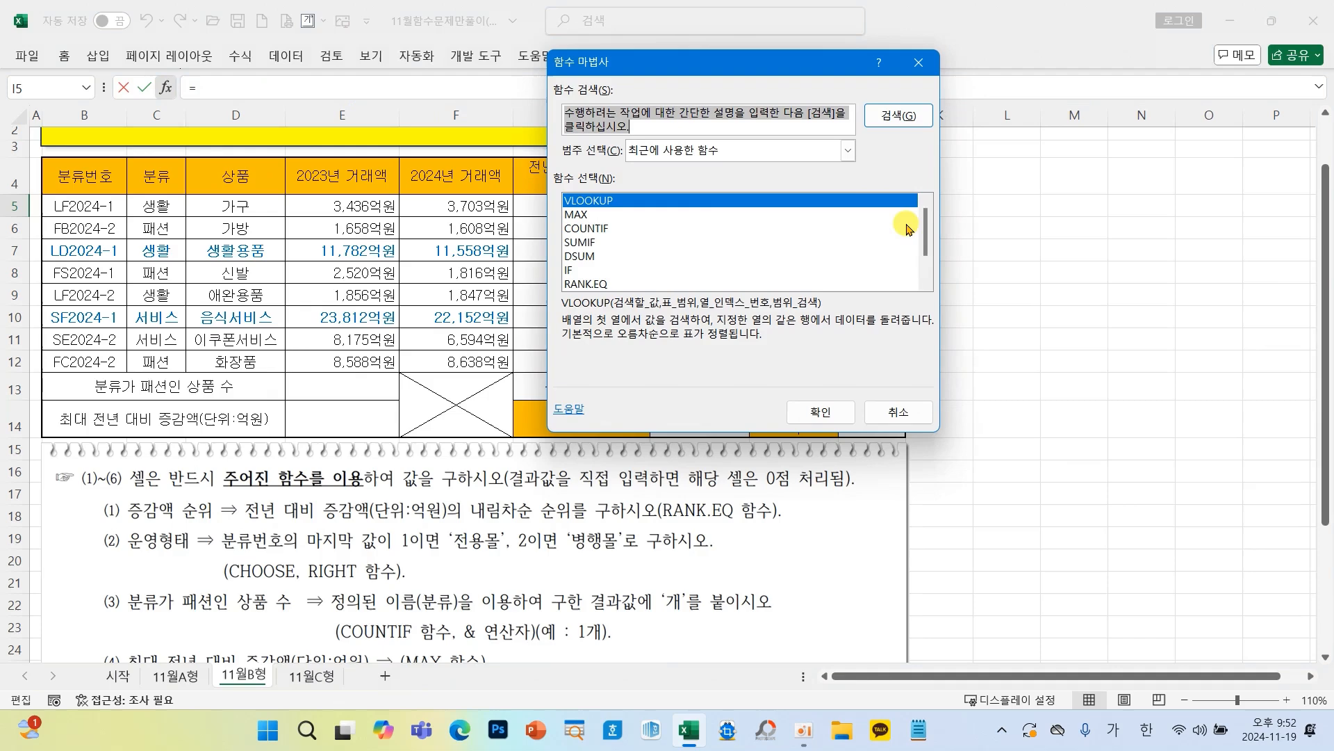
left_click(592, 285)
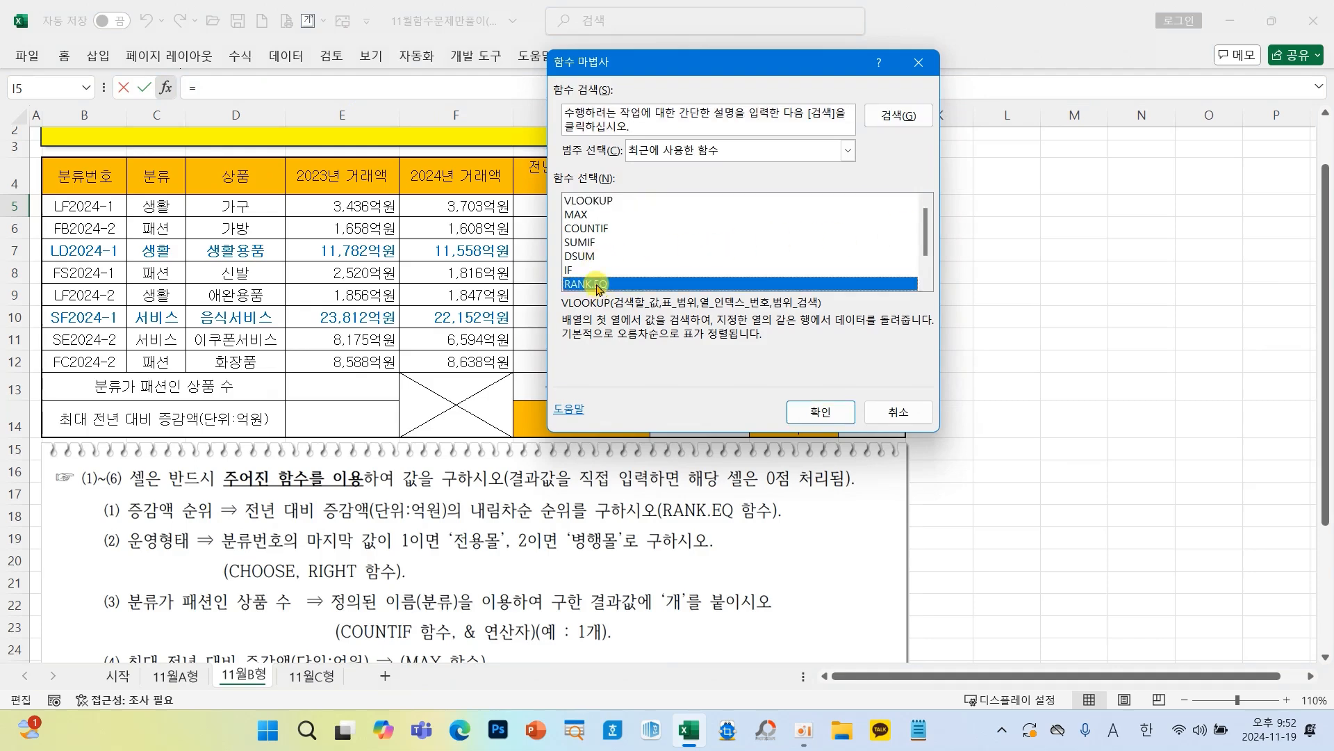
left_click(818, 411)
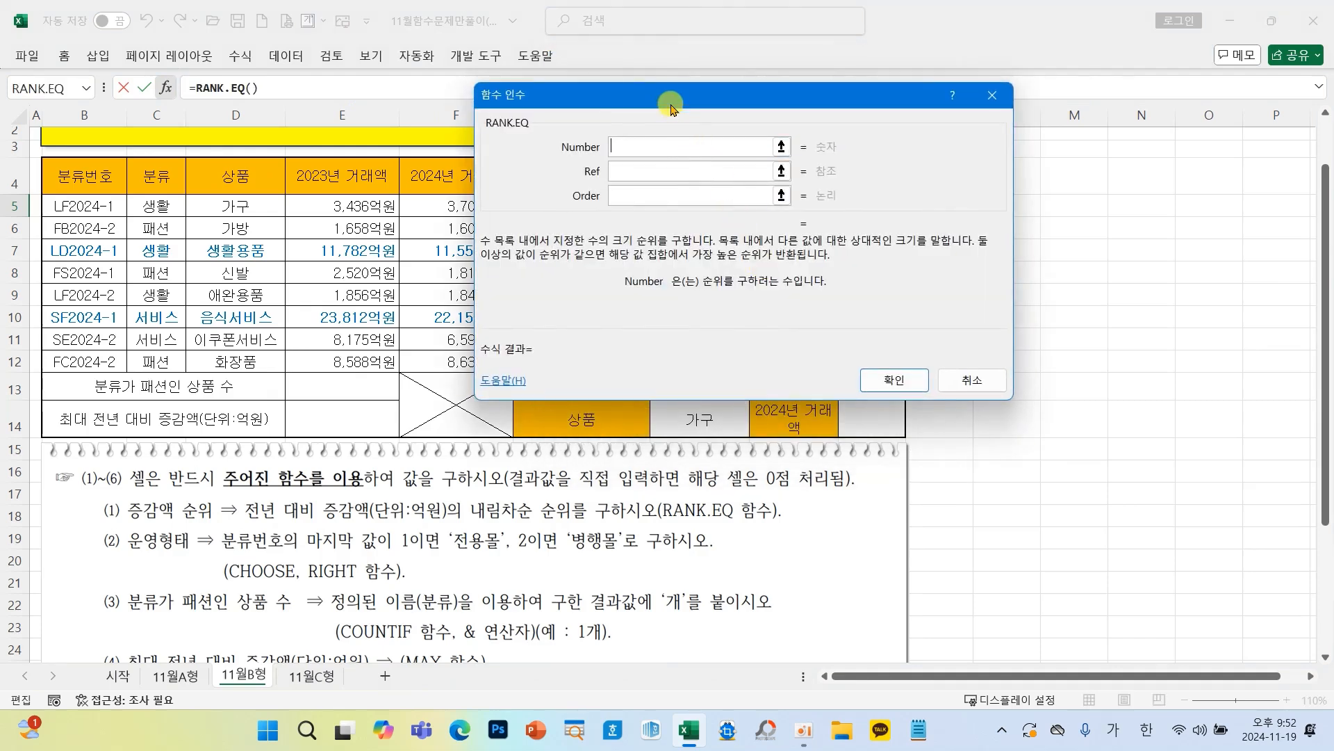
left_click_drag(685, 132, 880, 181)
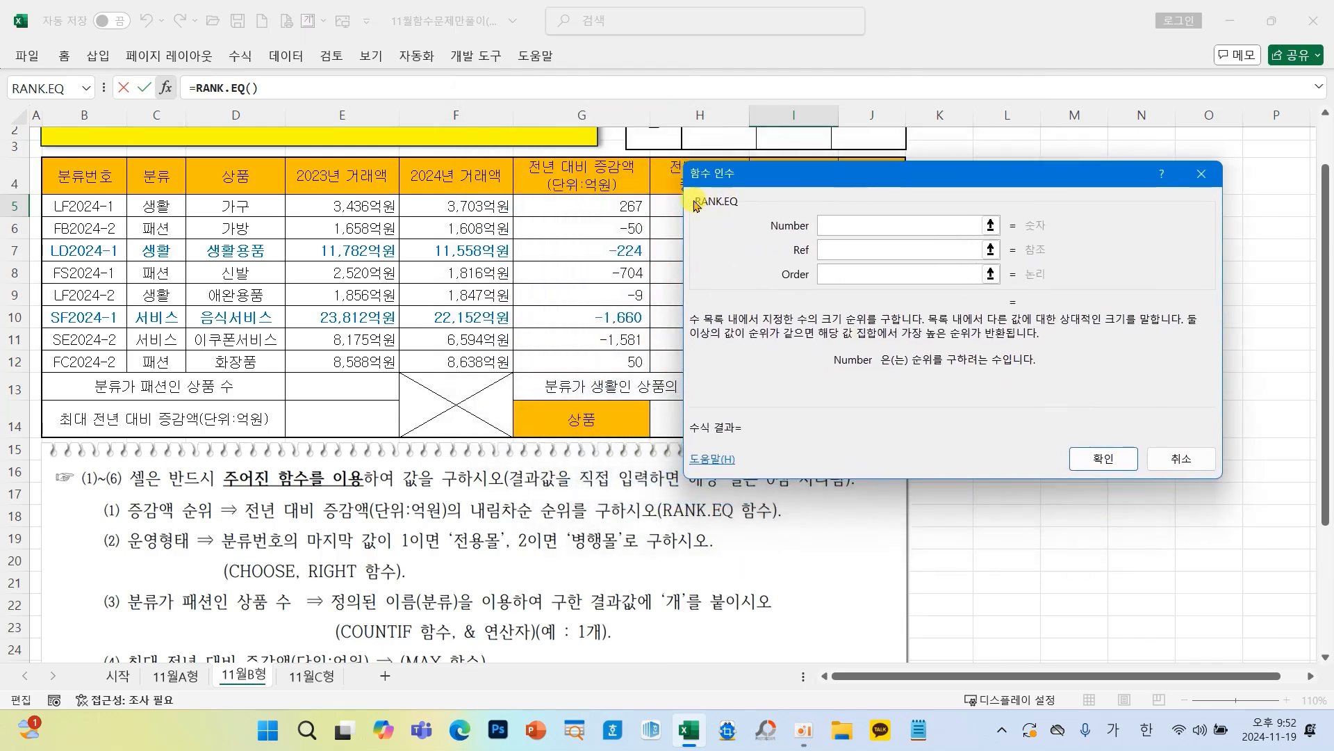
left_click(602, 208)
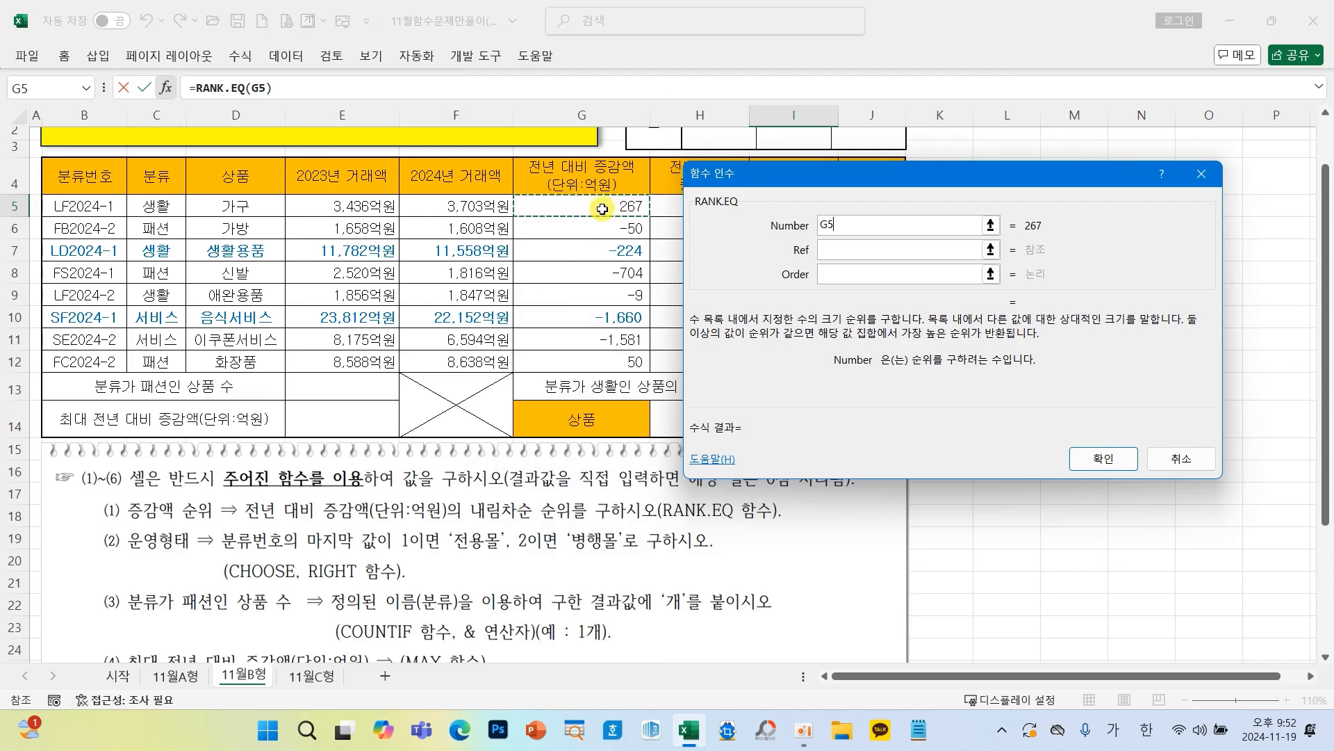
left_click(831, 251)
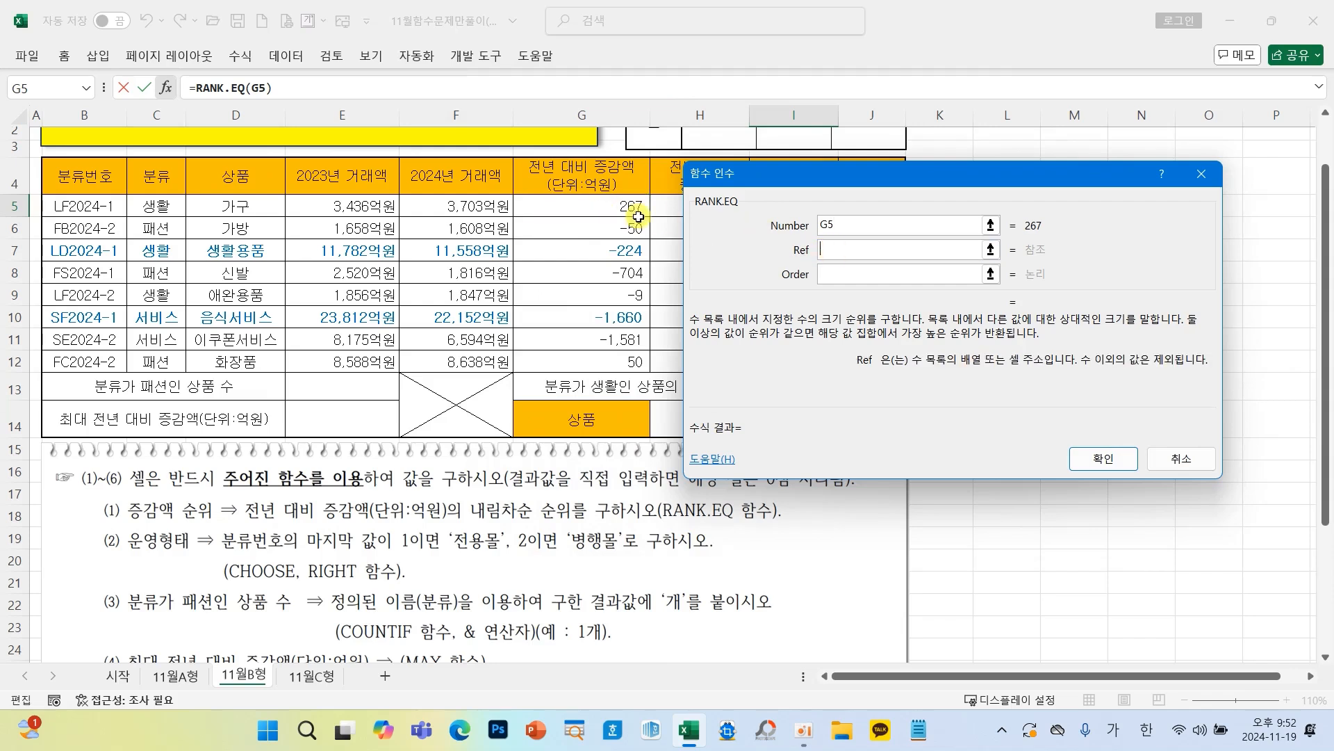
left_click_drag(618, 206, 604, 368)
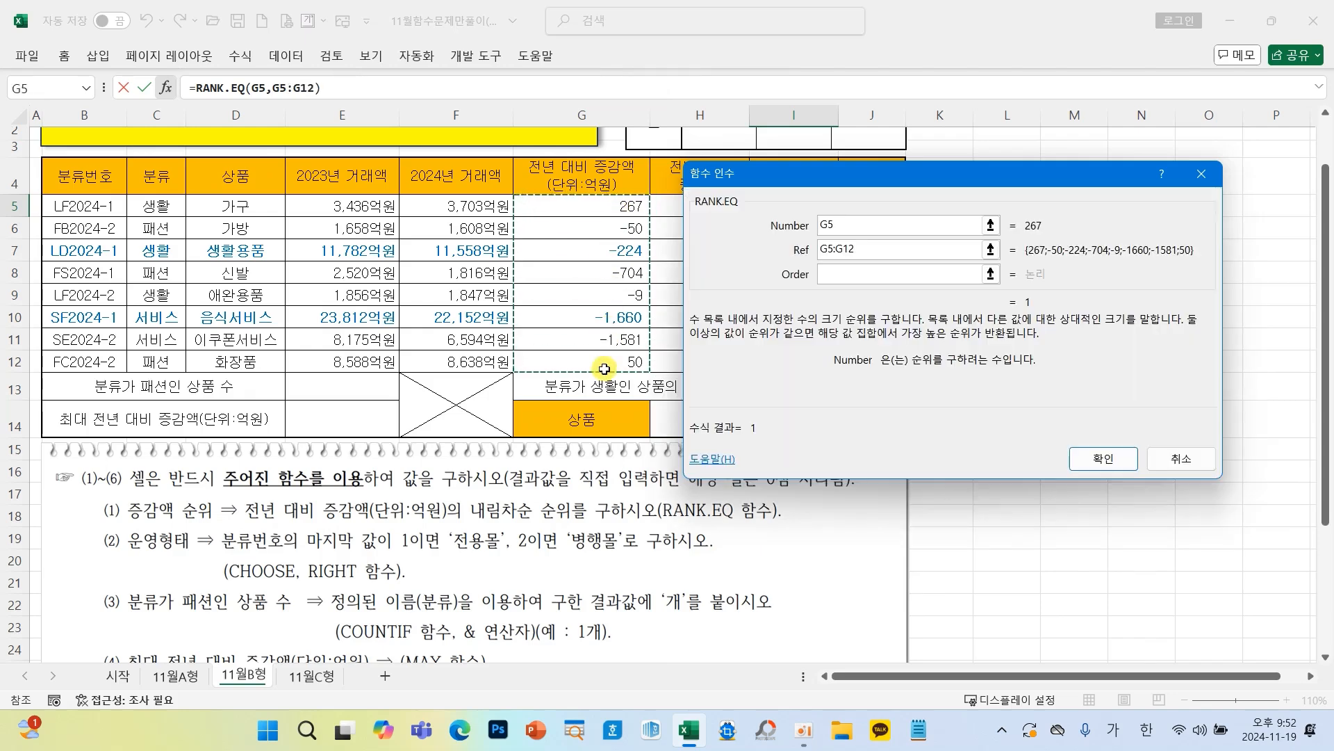
key("F4")
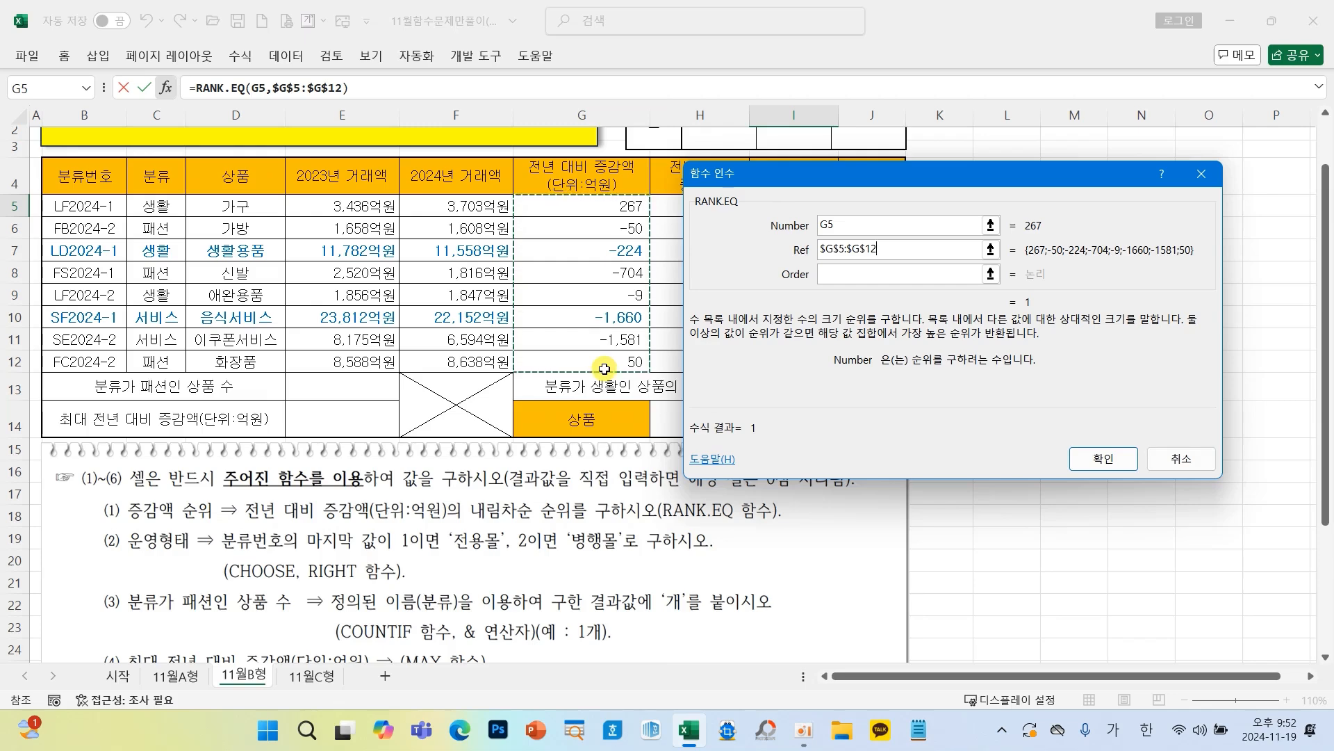
key("Tab")
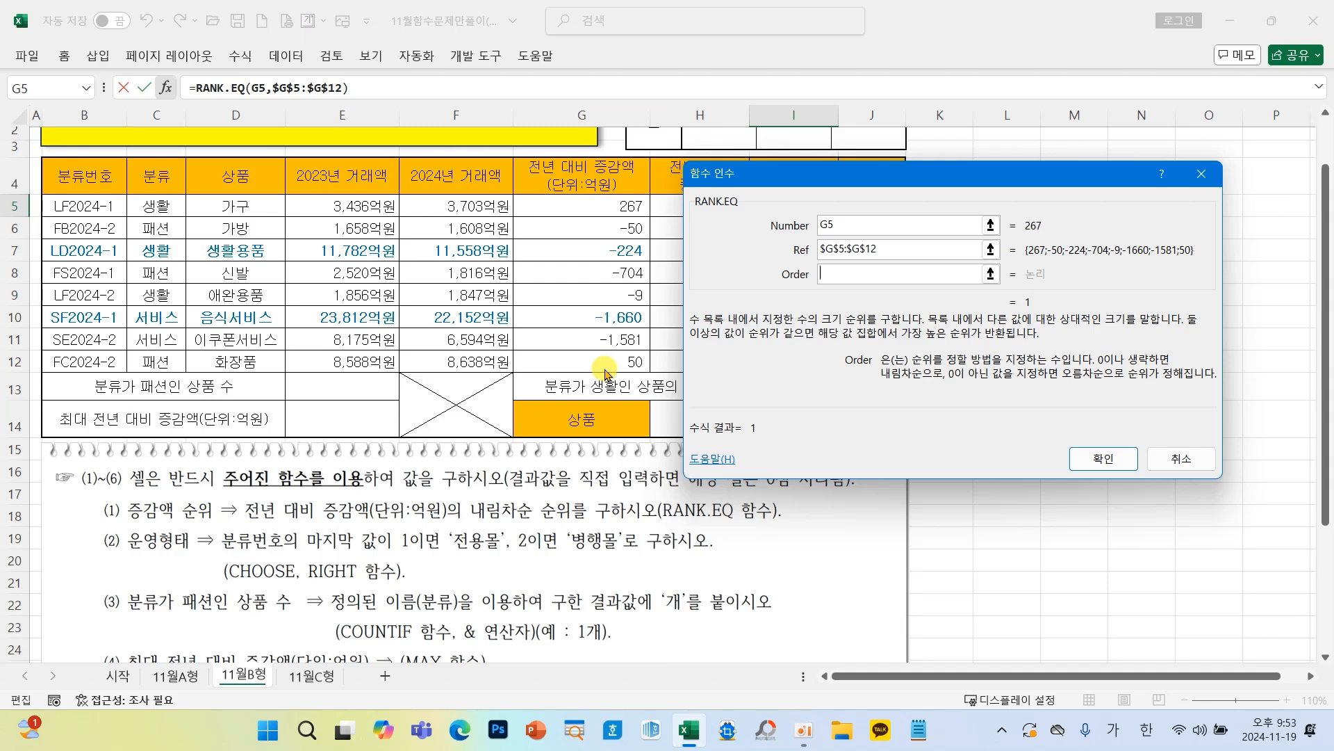
left_click(1104, 458)
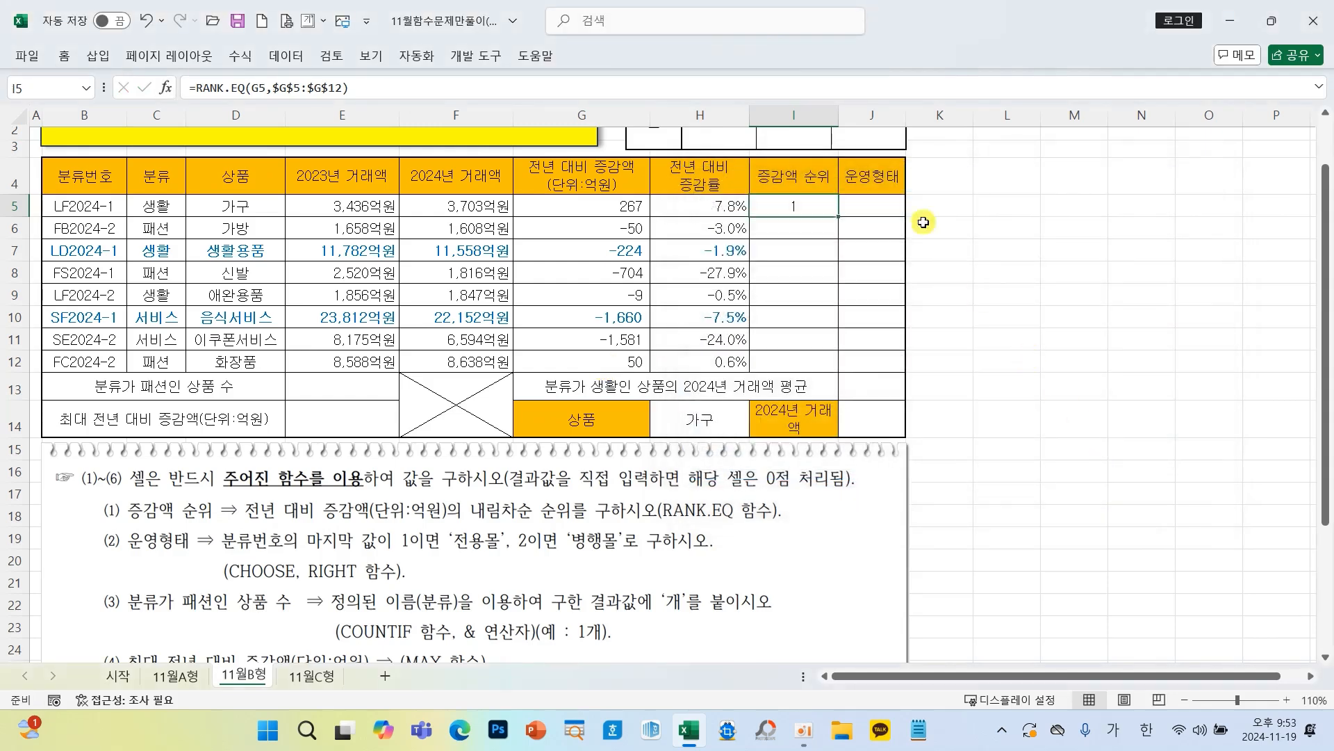
Step: Fill the 증감액 순위 formula from I5 down to I12 and check the copied formula in I8
left_click_drag(839, 216, 838, 382)
left_click(794, 275)
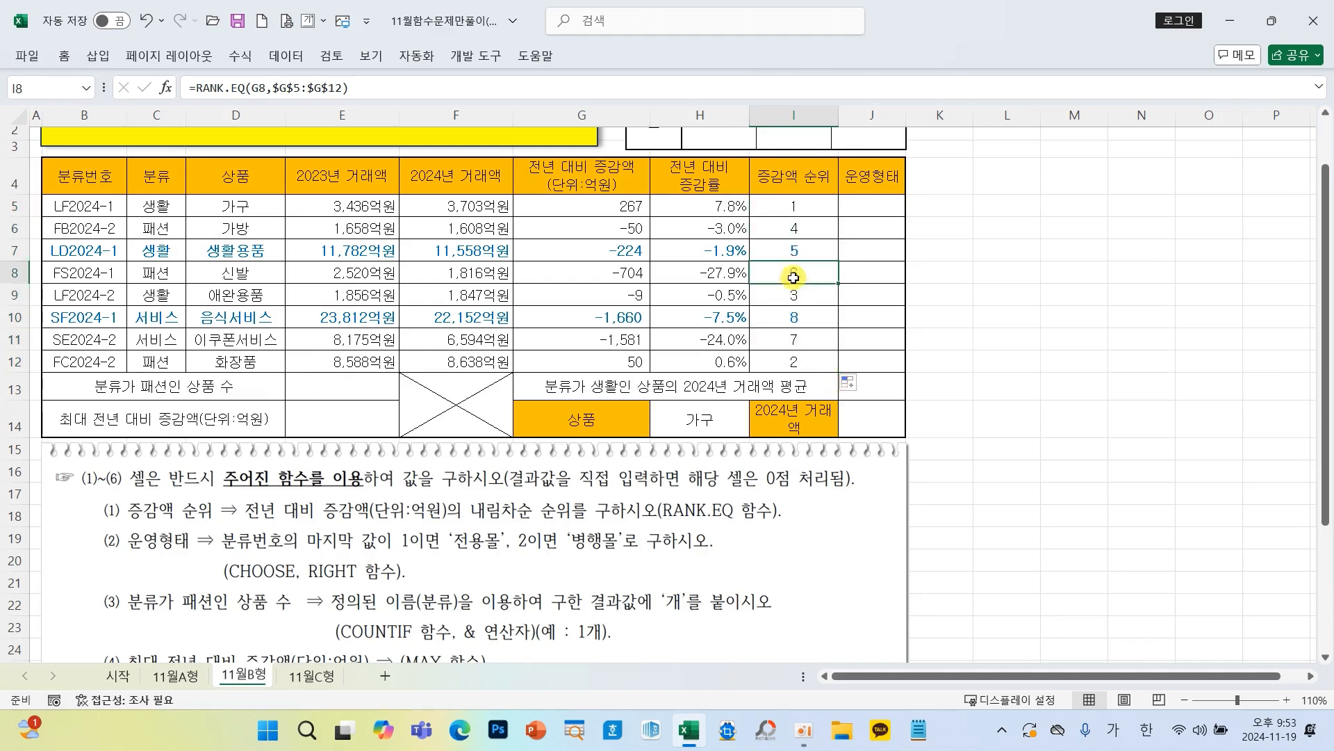
left_click(807, 208)
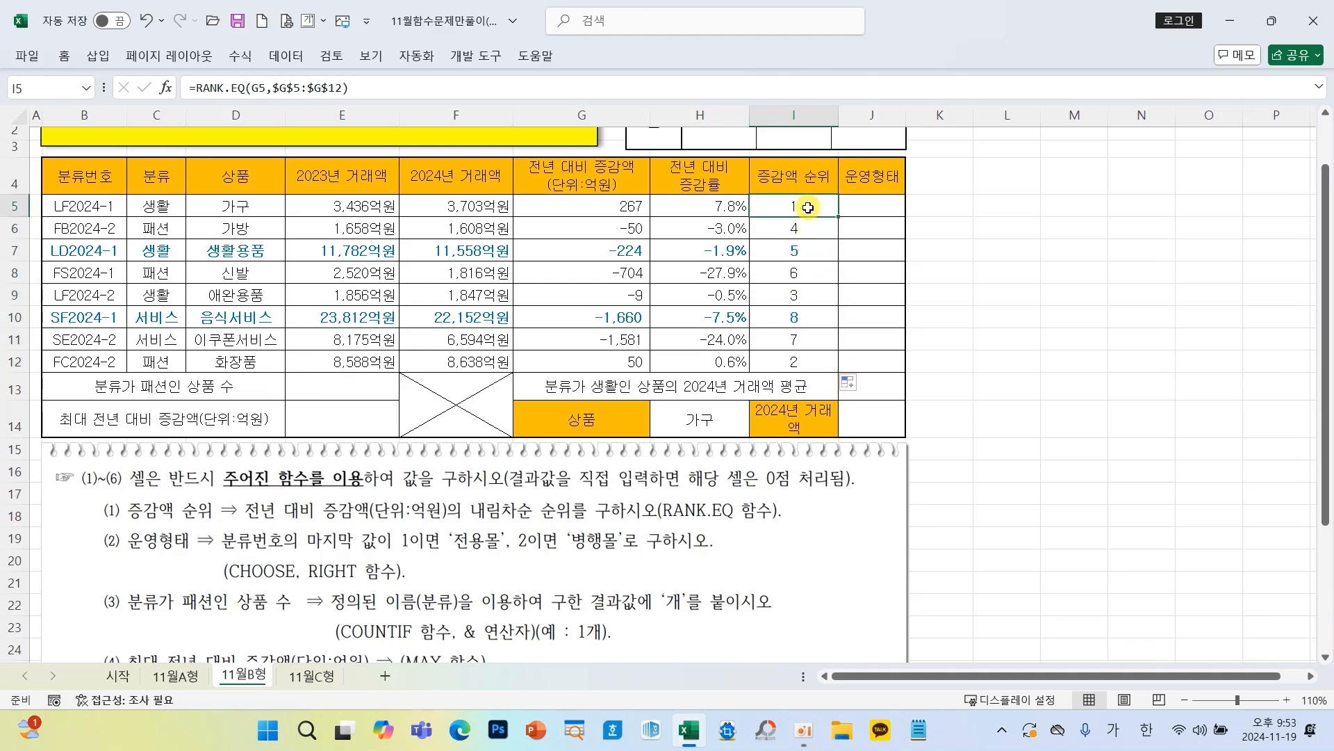
Step: Start a CHOOSE function in J5 for the 운영형태 question, keeping its arguments dialog clear of the 분류번호 cell B5
left_click(860, 207)
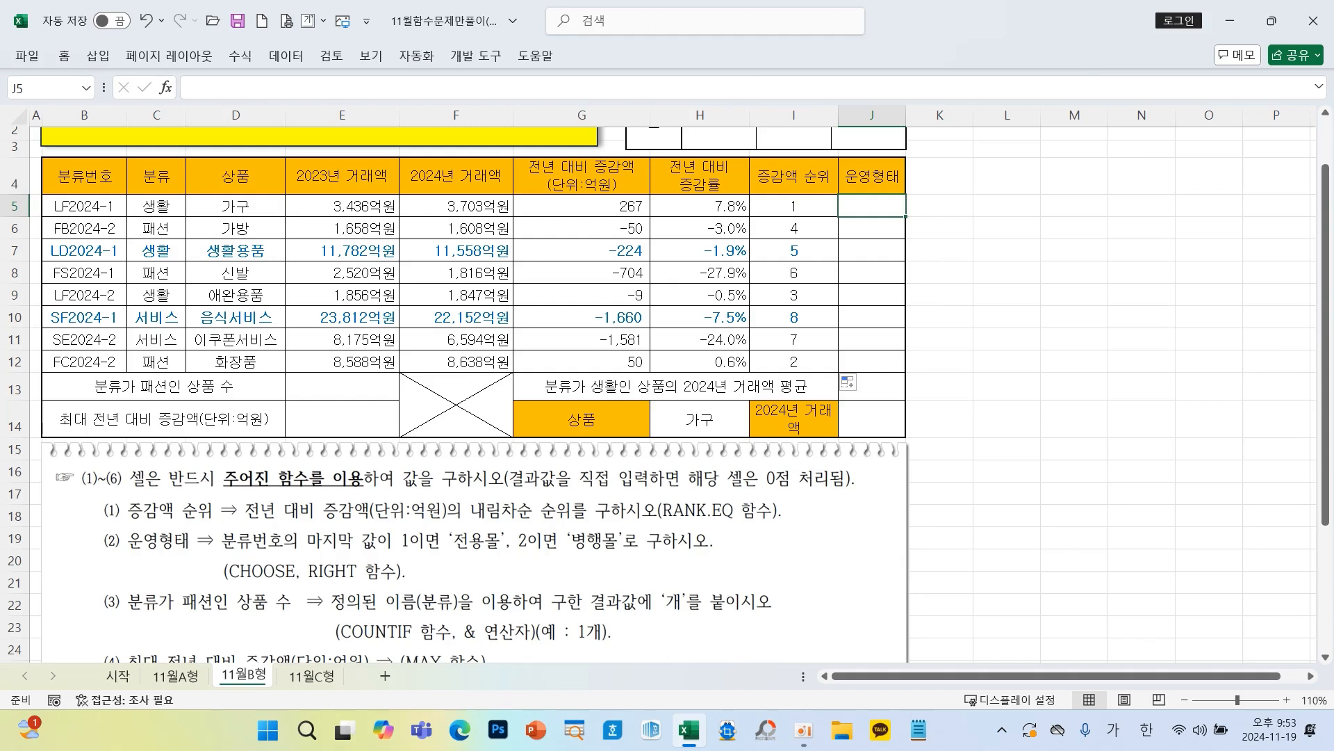
left_click(860, 206)
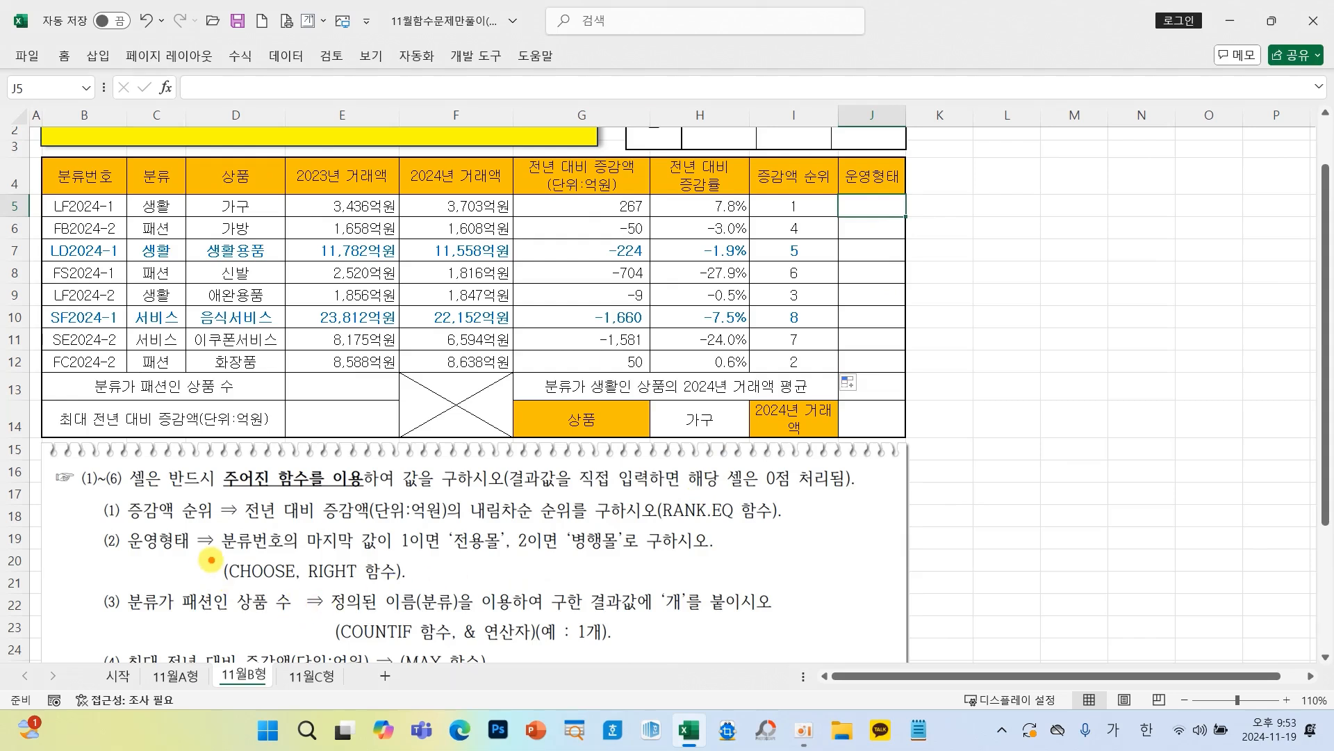
left_click_drag(211, 560, 405, 591)
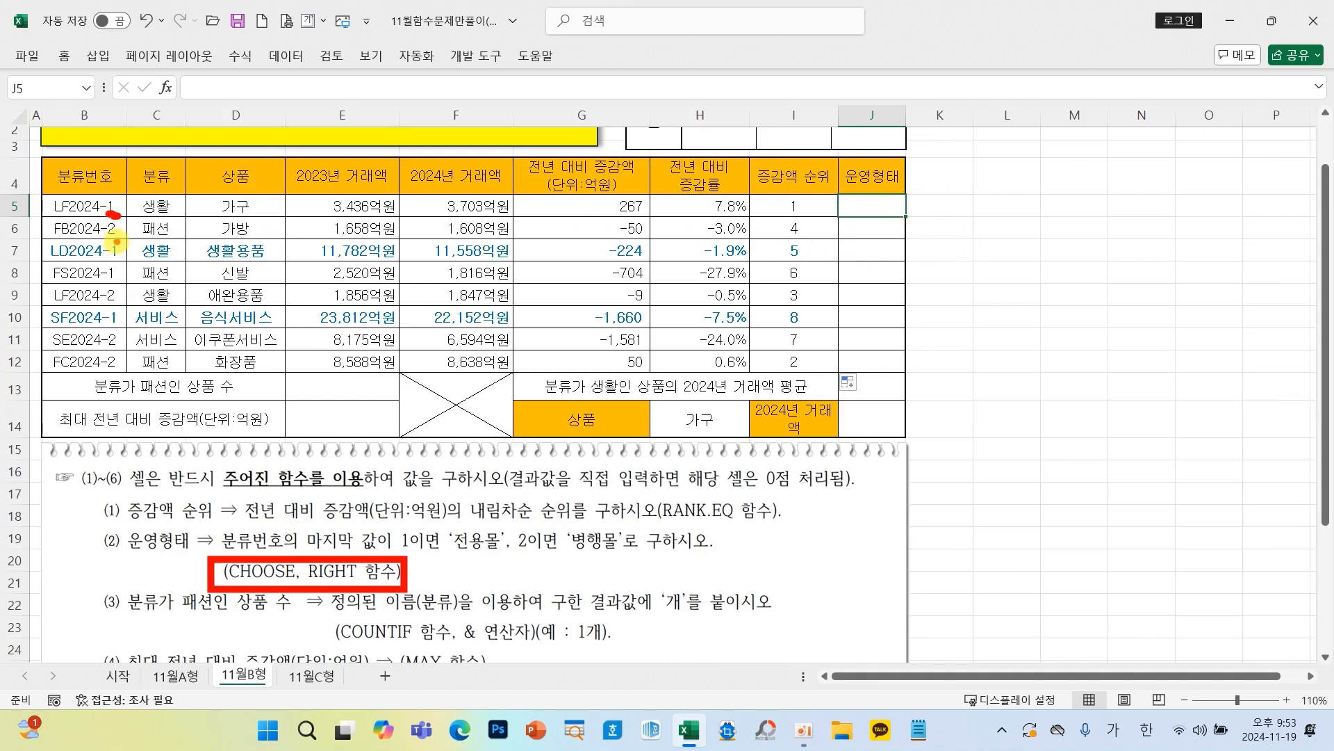
left_click_drag(115, 239, 108, 240)
key("Escape")
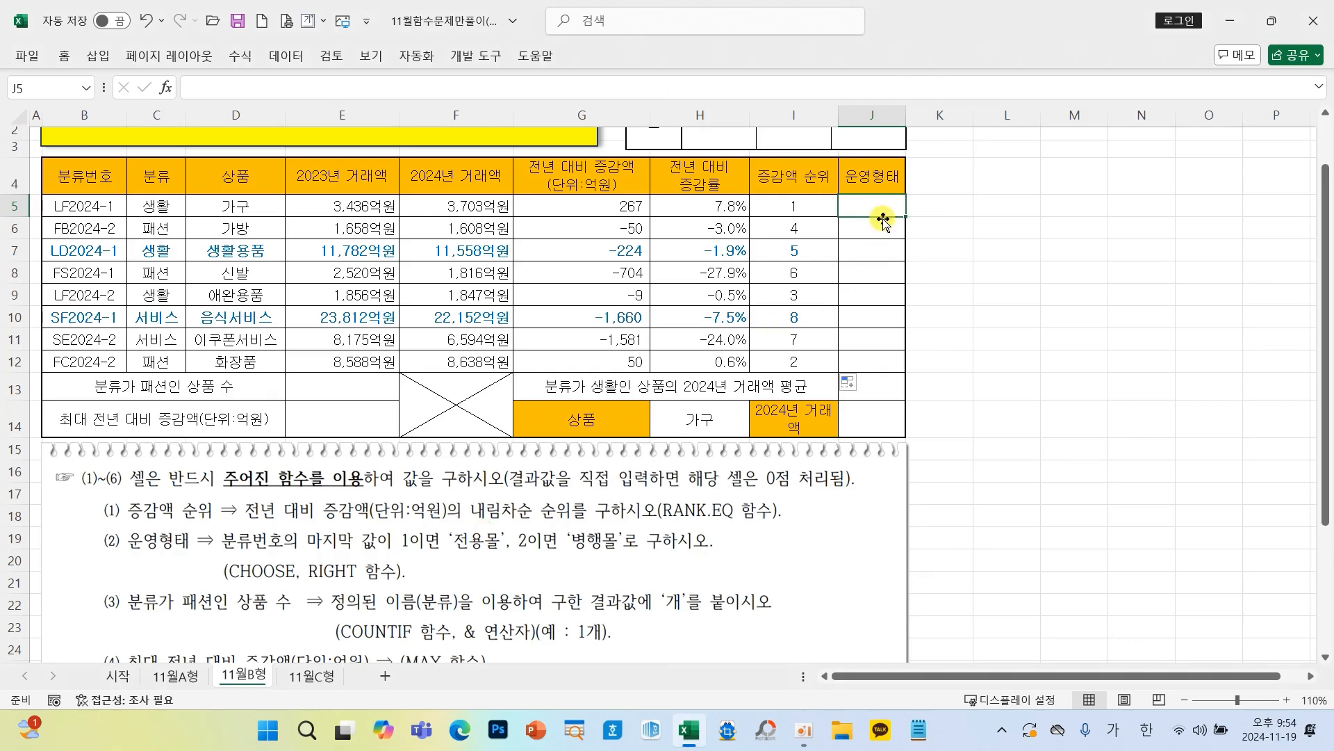
left_click(165, 87)
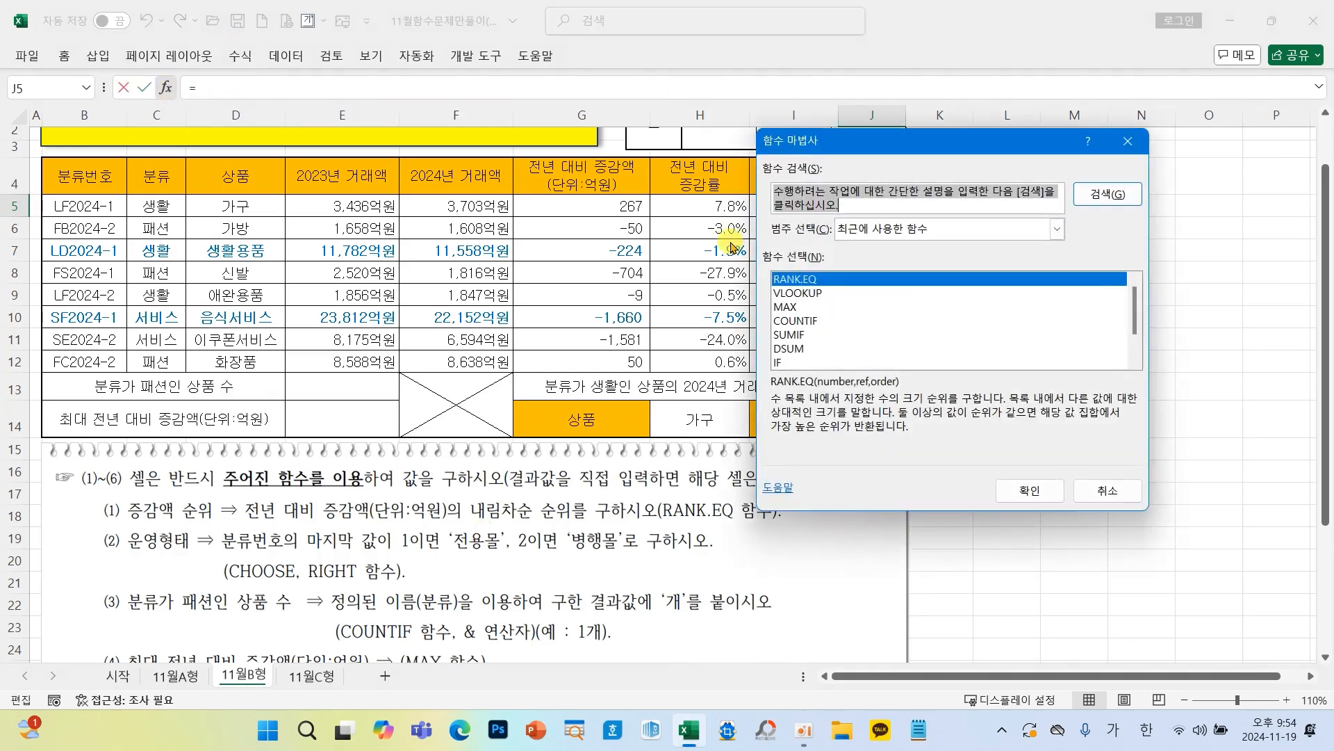
scroll(872, 332, "down", 1)
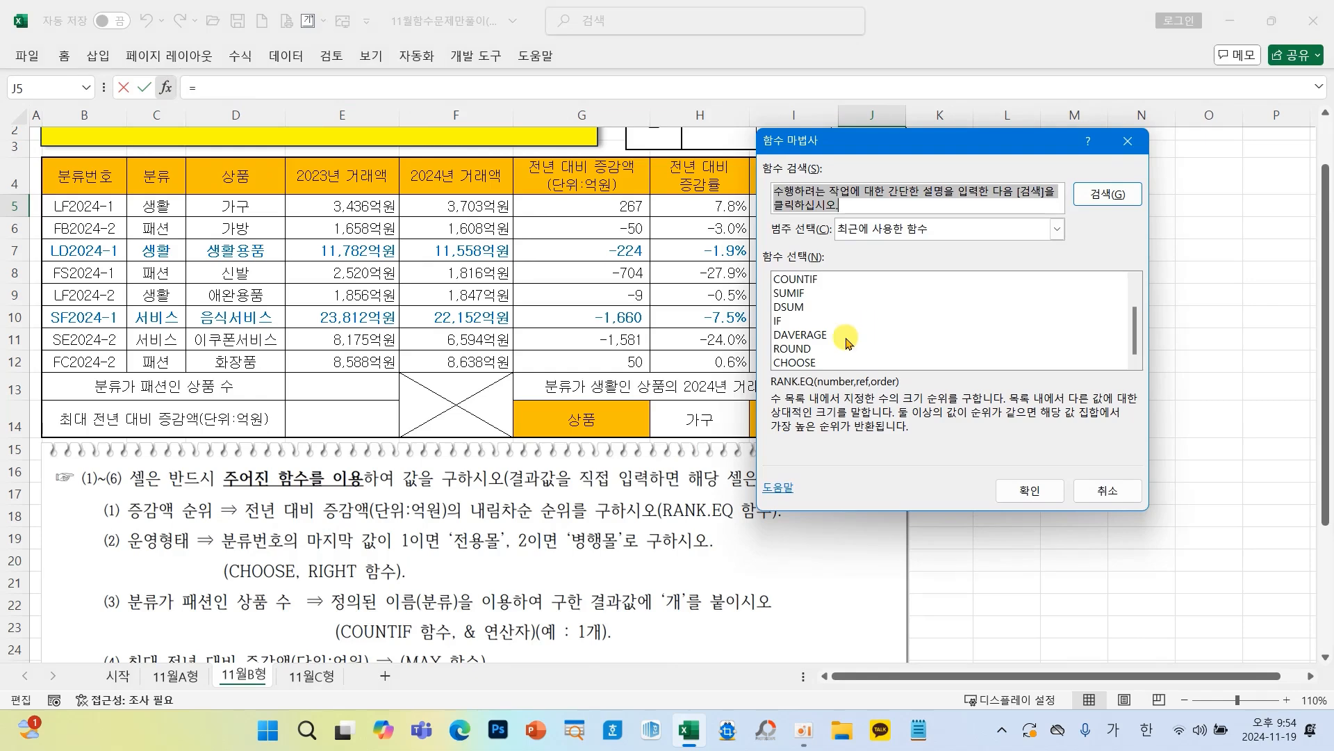
left_click(795, 363)
left_click(1030, 491)
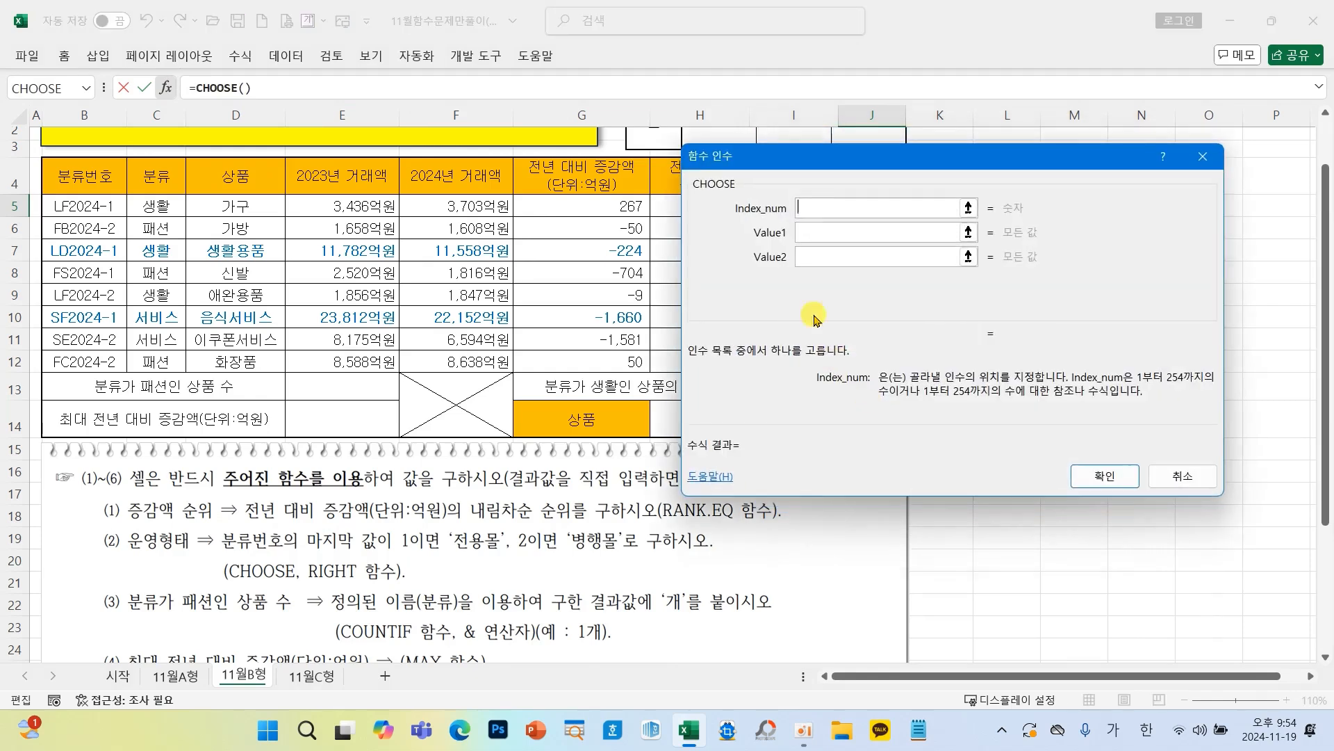
left_click_drag(792, 154, 421, 277)
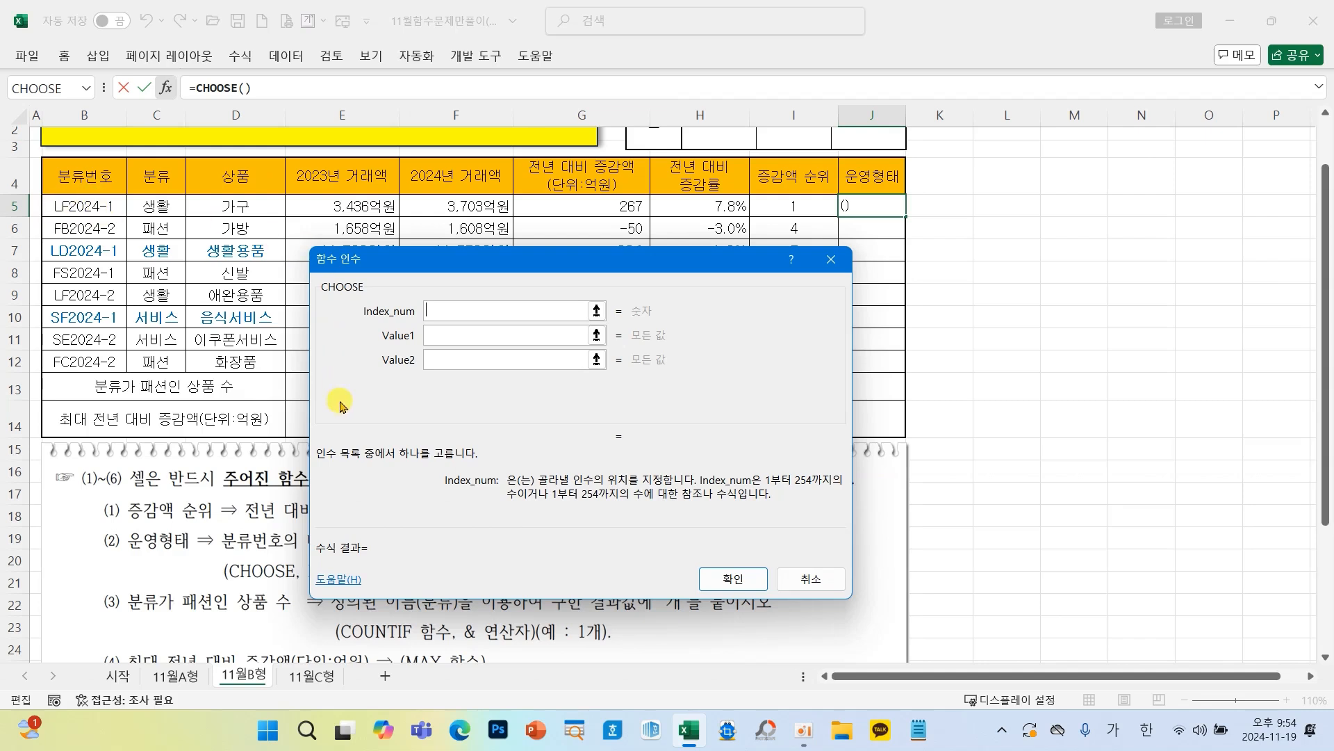
Step: Set the CHOOSE function's Index_num argument to RIGHT(B5,1) and go to the Value1 argument
key("Hangul")
type("RIGHT")
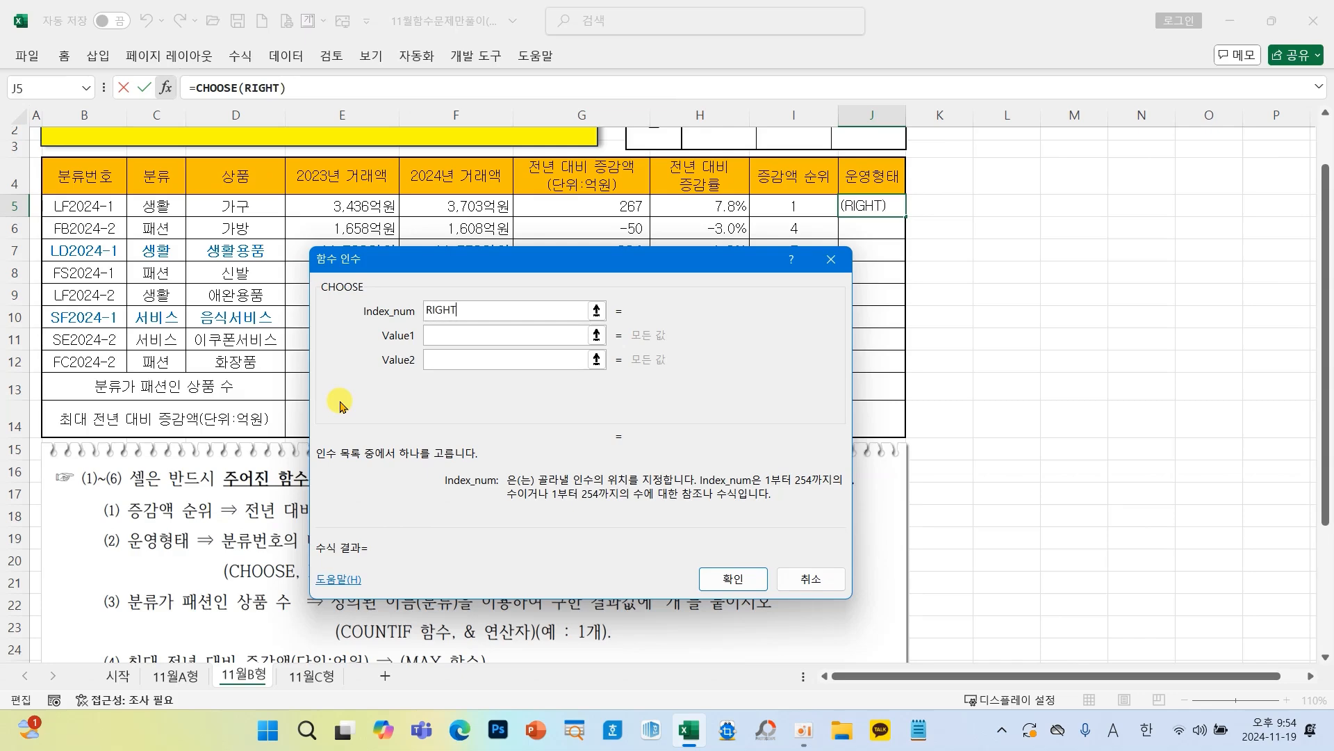
type("(")
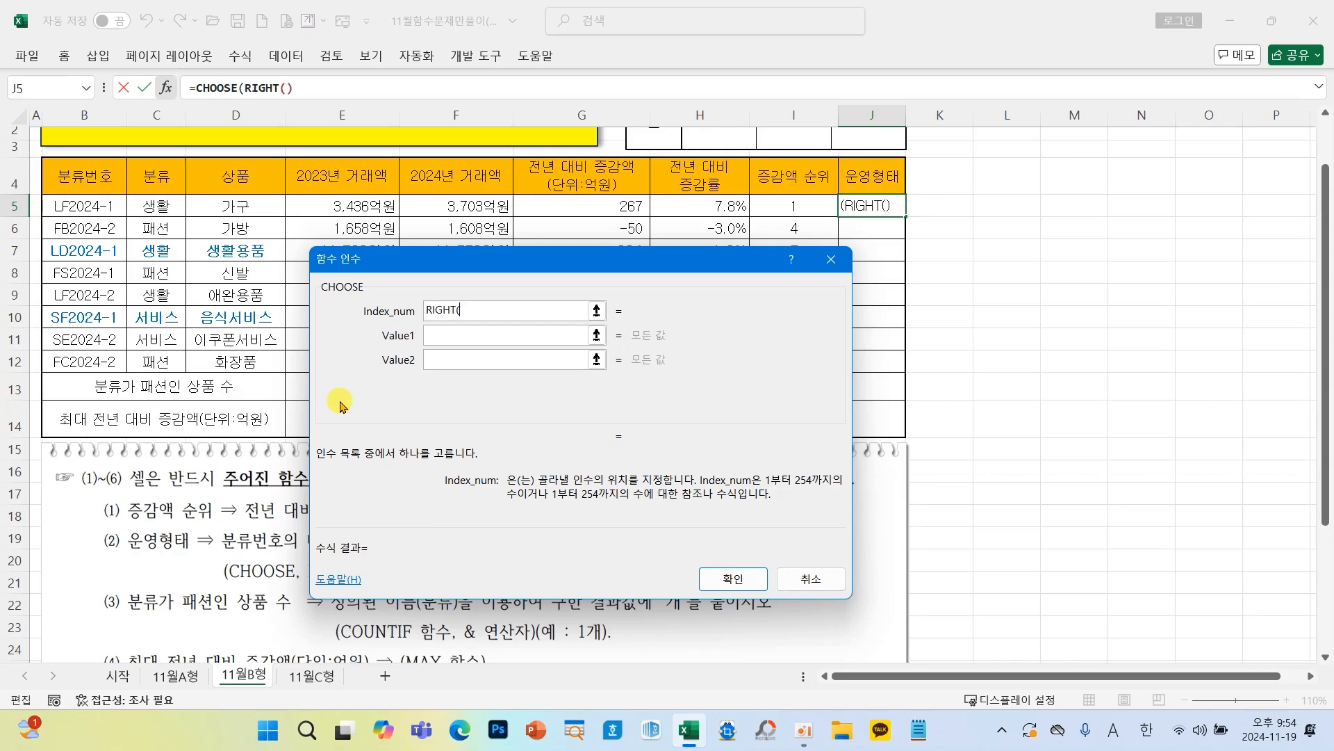
left_click(110, 209)
type(",1")
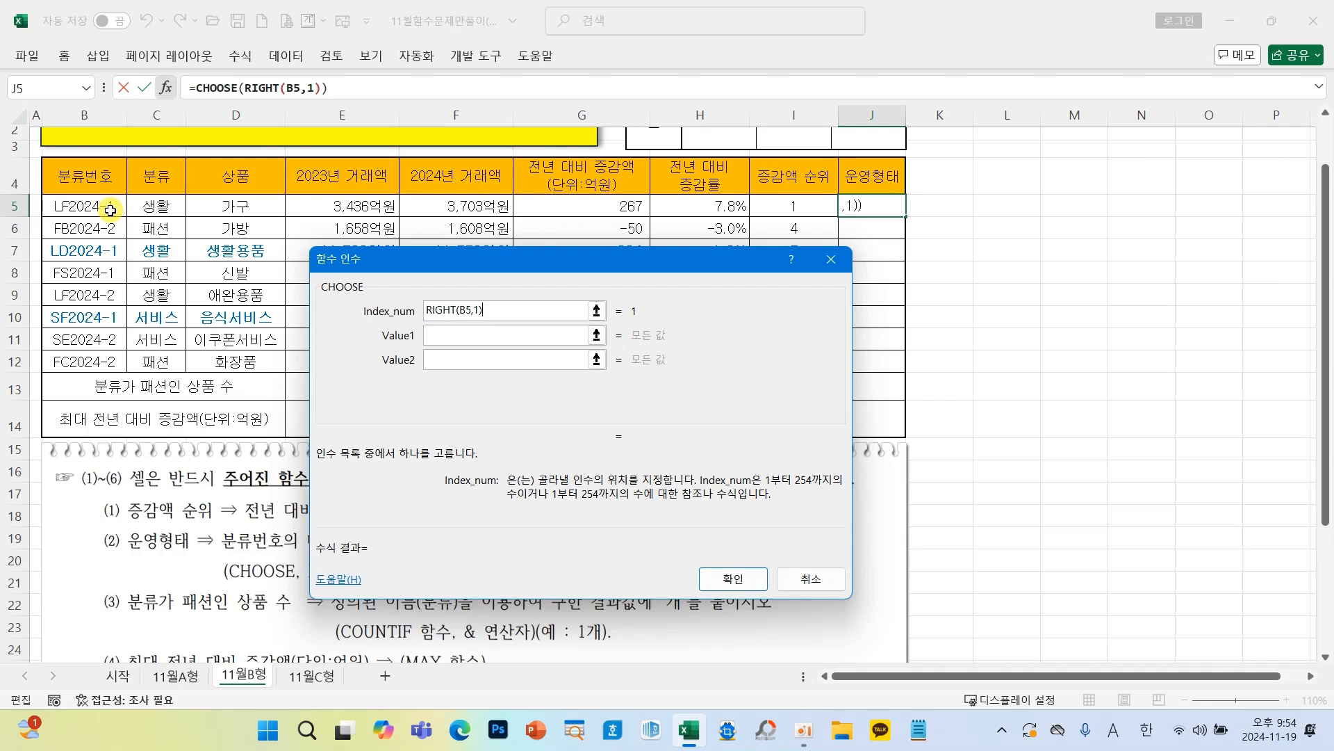
key("Tab")
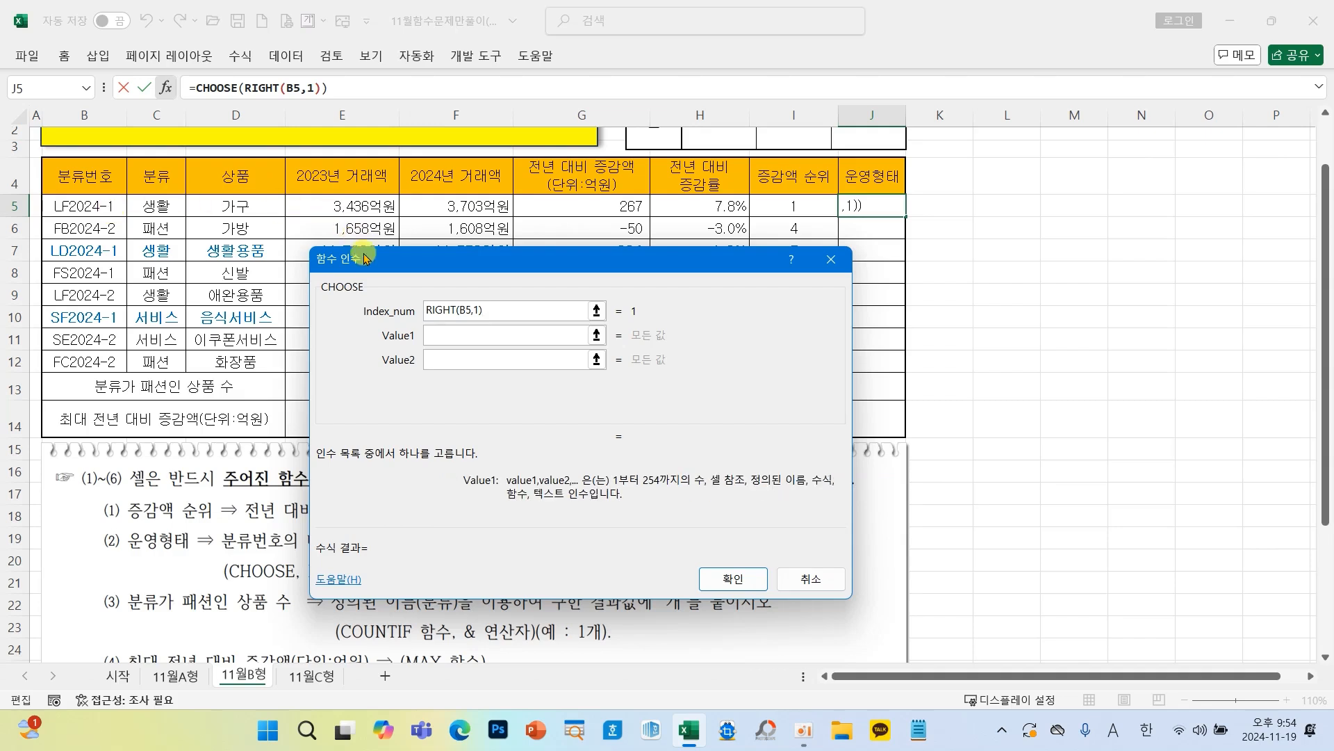
Step: Complete the CHOOSE function in J5 with Value1 "전용몰" and Value2 "병행몰", and fill the formula down to J12
left_click_drag(365, 259, 425, 154)
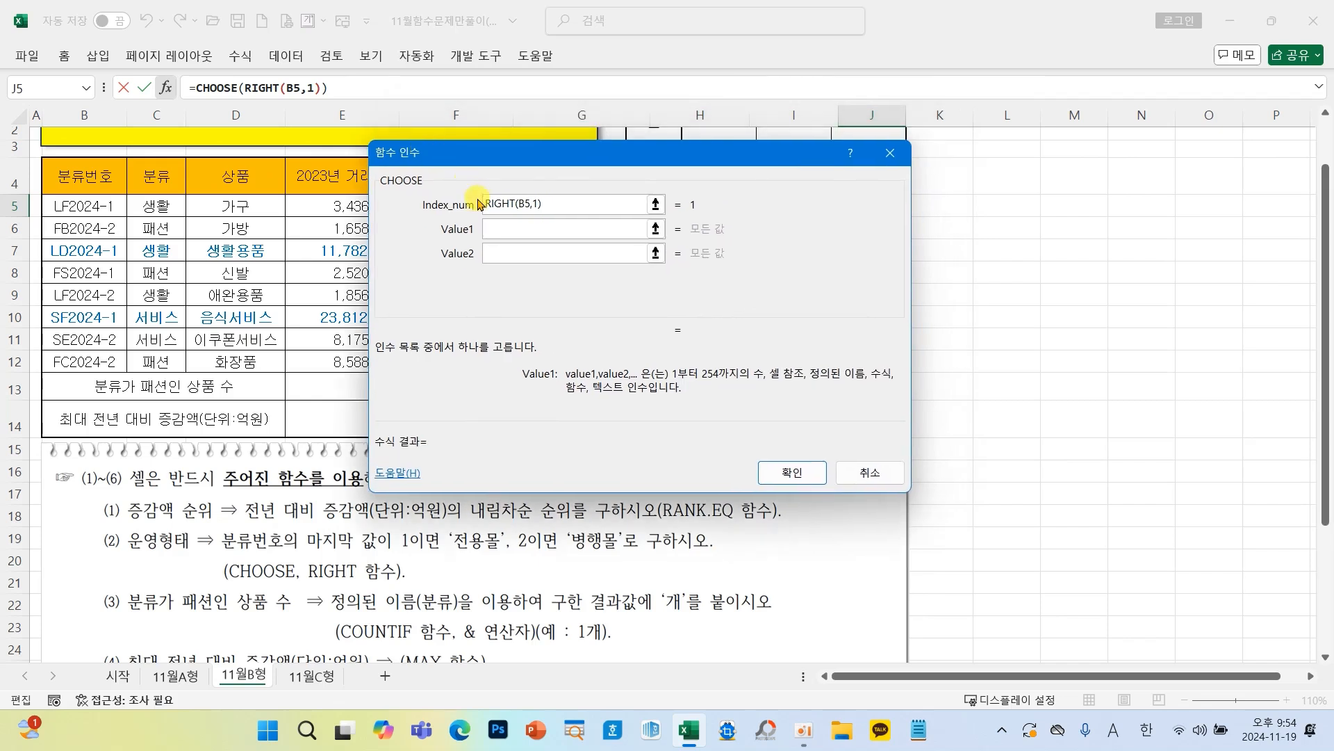
key("Hangul")
type("전용몰")
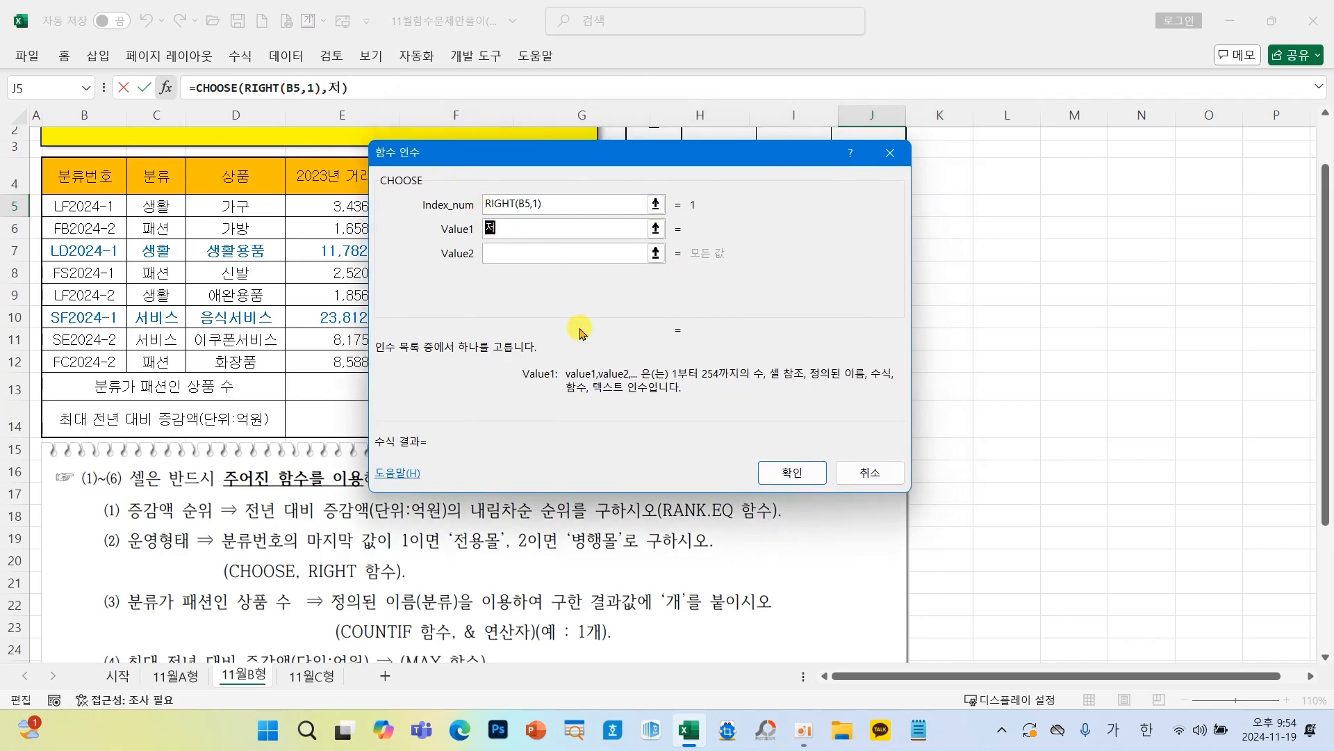
key("Tab")
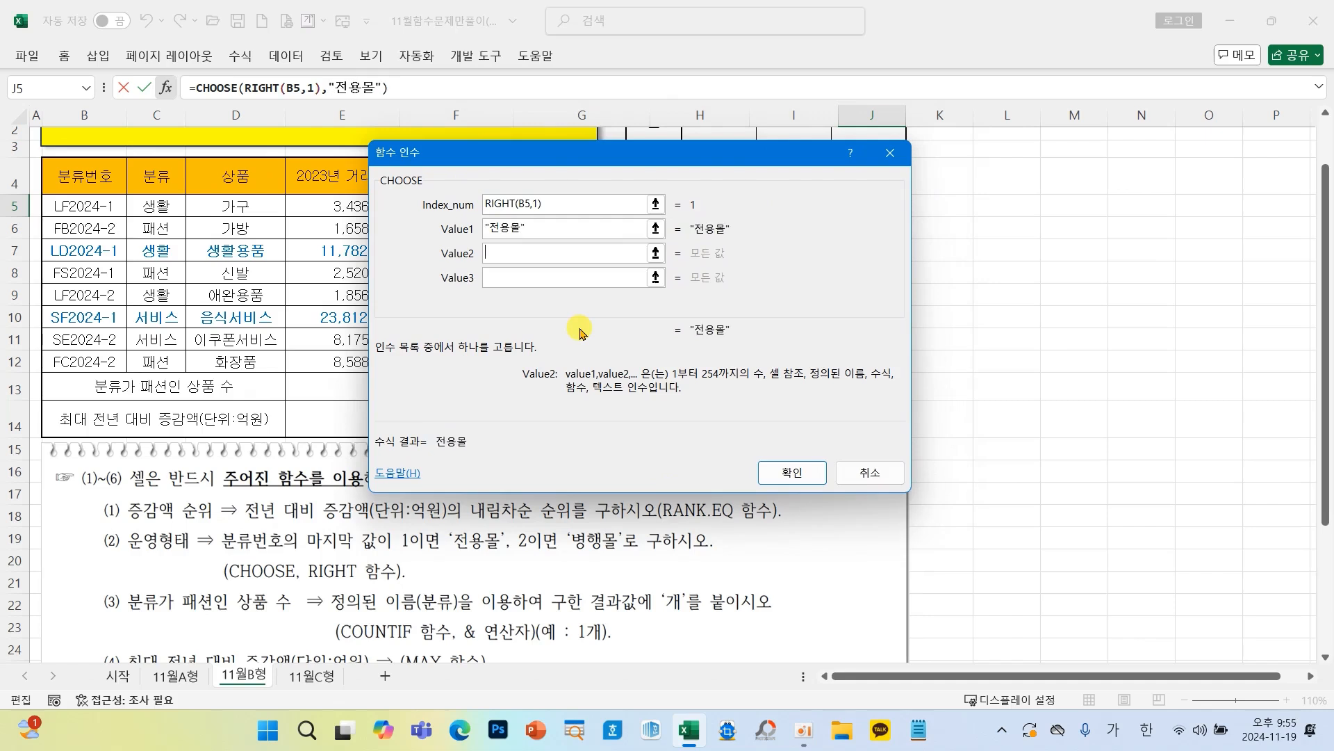
type("병행몰")
key("Tab")
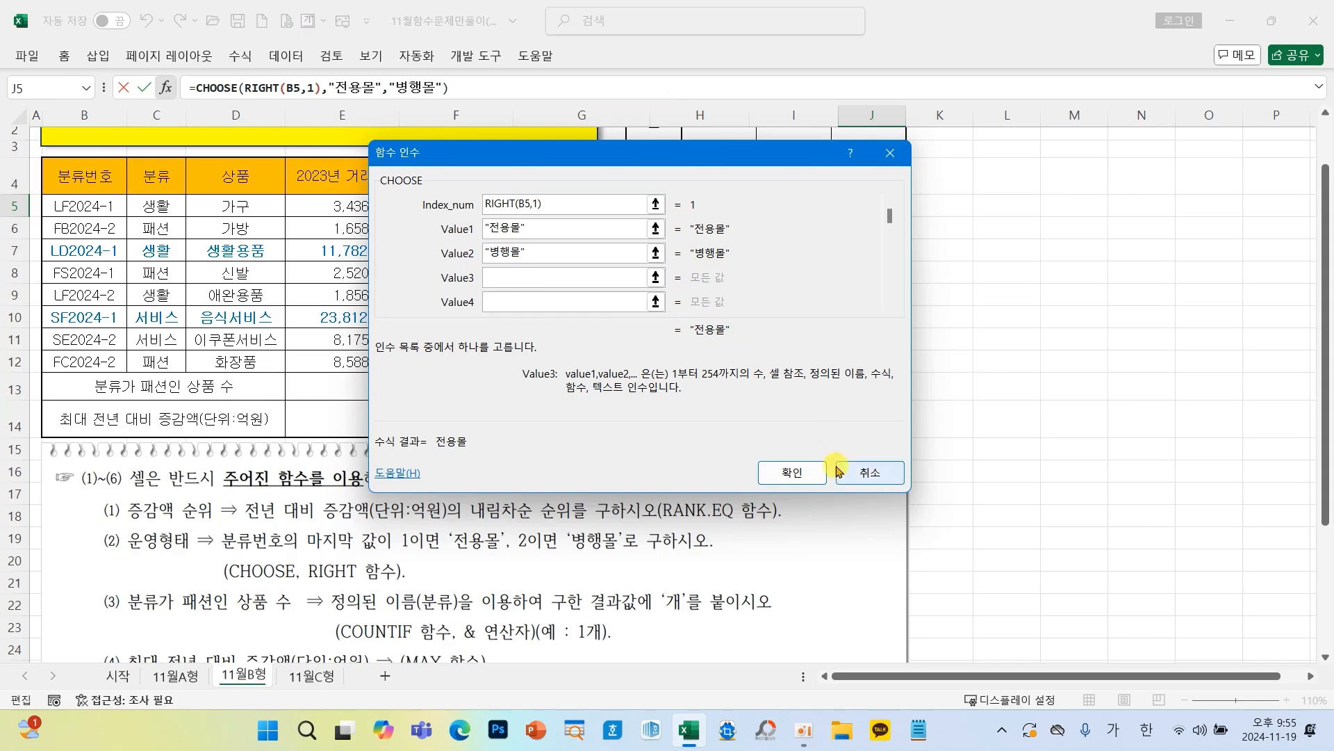
left_click(793, 473)
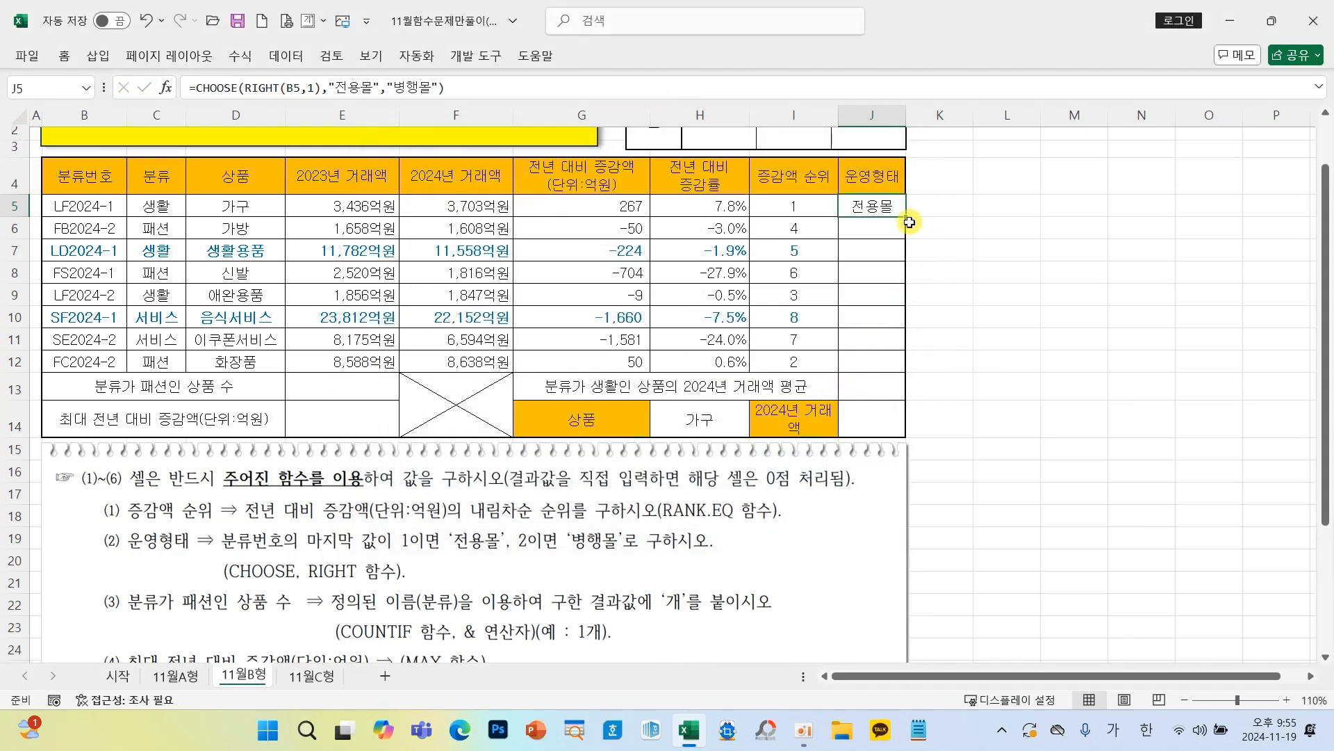
left_click_drag(907, 217, 900, 370)
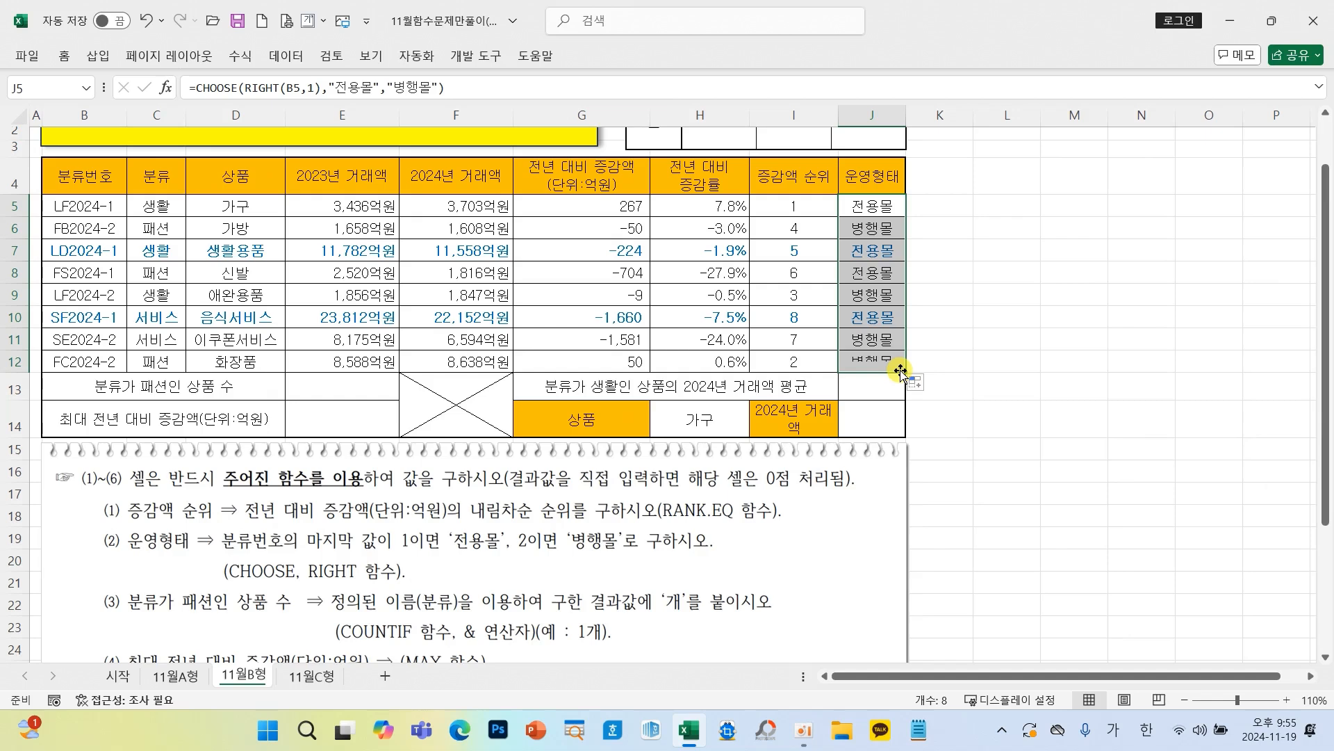
left_click(873, 338)
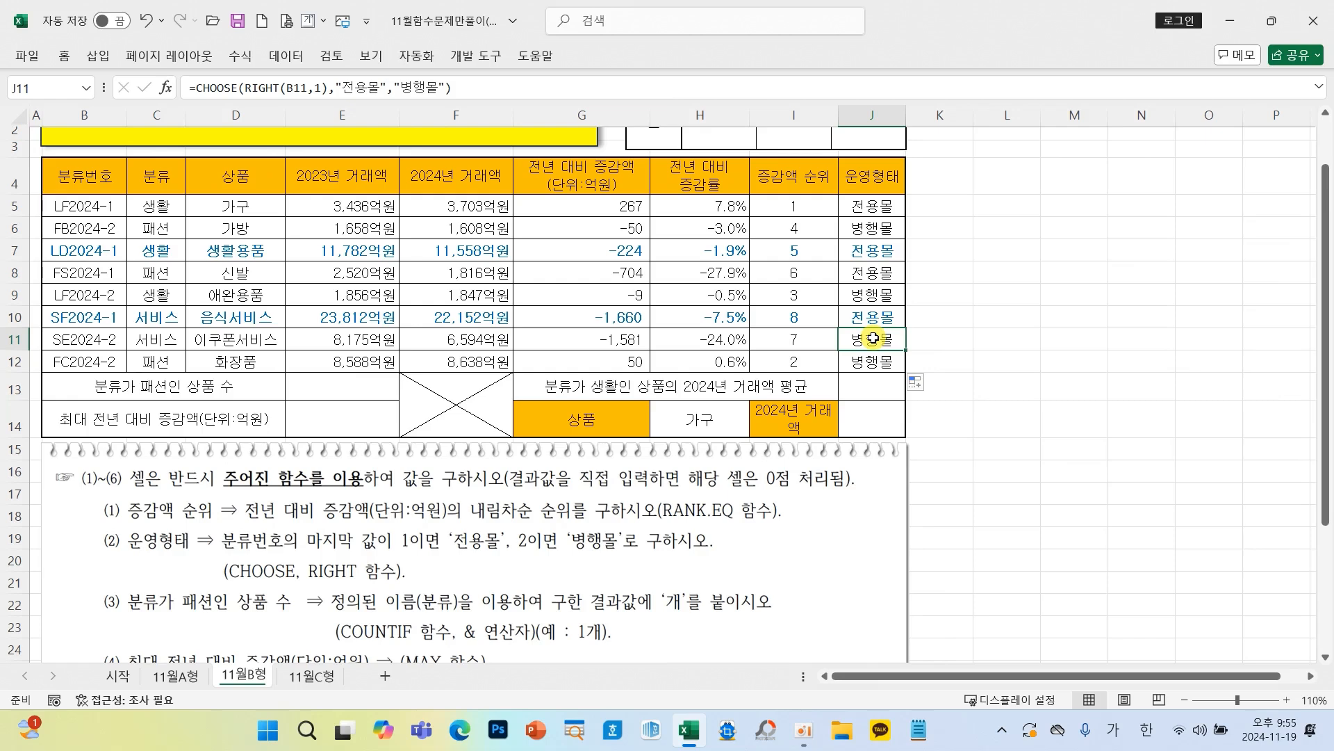
Step: Select E13 and review question (3) on counting 패션 products with the defined name 분류 and appending "개"
left_click(344, 389)
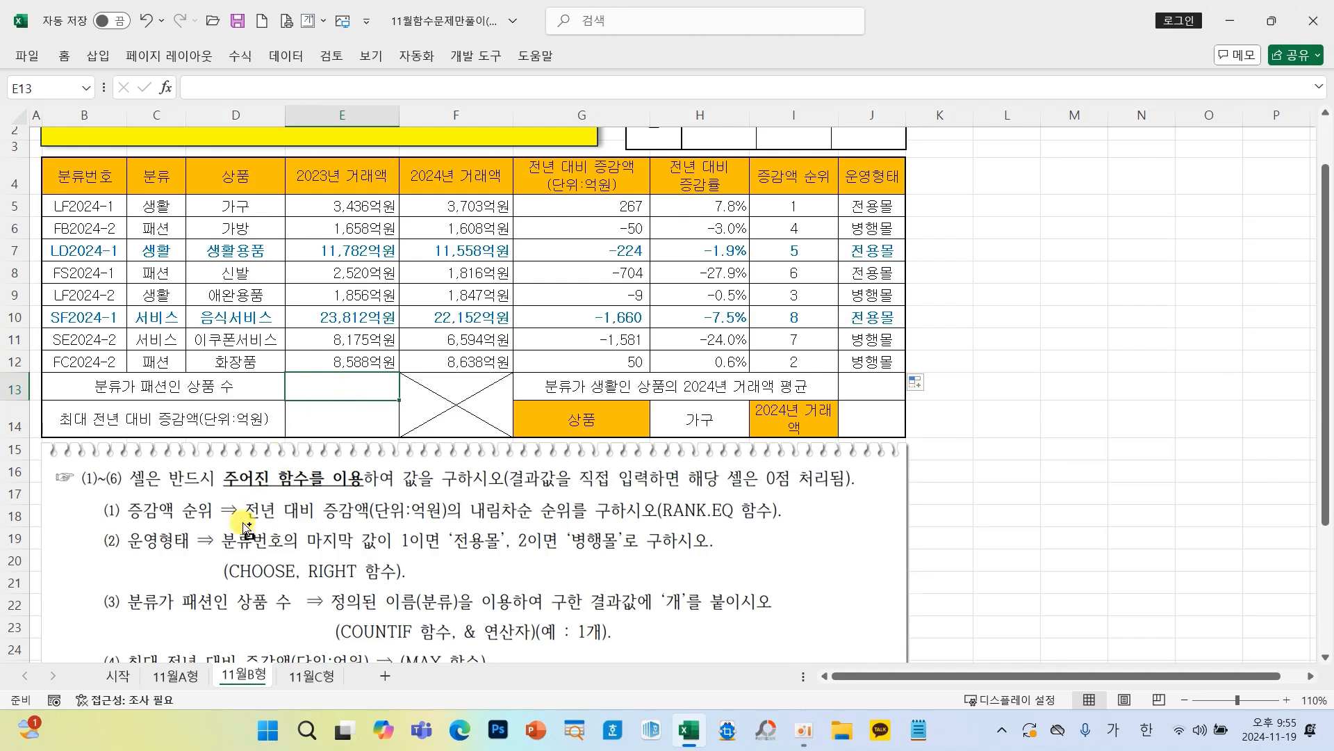
left_click_drag(114, 579, 226, 617)
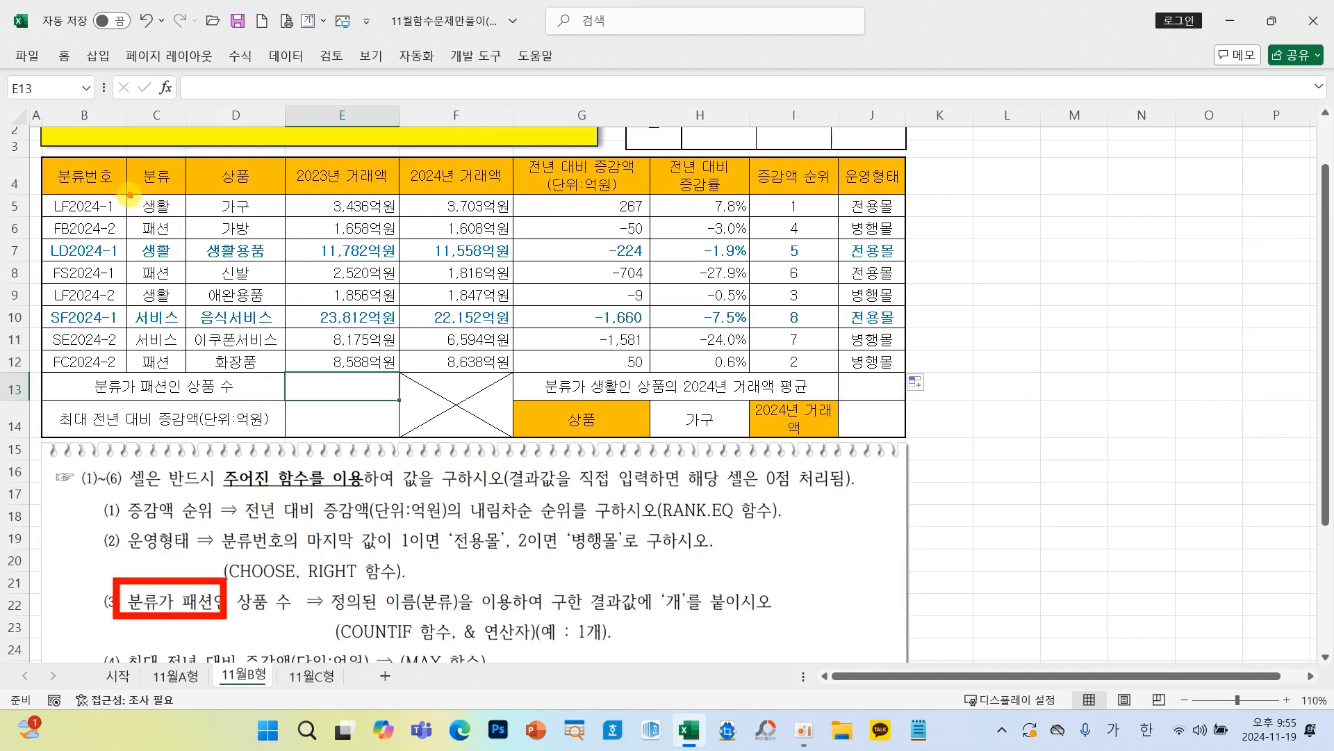
mouse_move(126, 196)
left_mouse_down()
mouse_move(157, 230)
mouse_move(189, 378)
left_mouse_up()
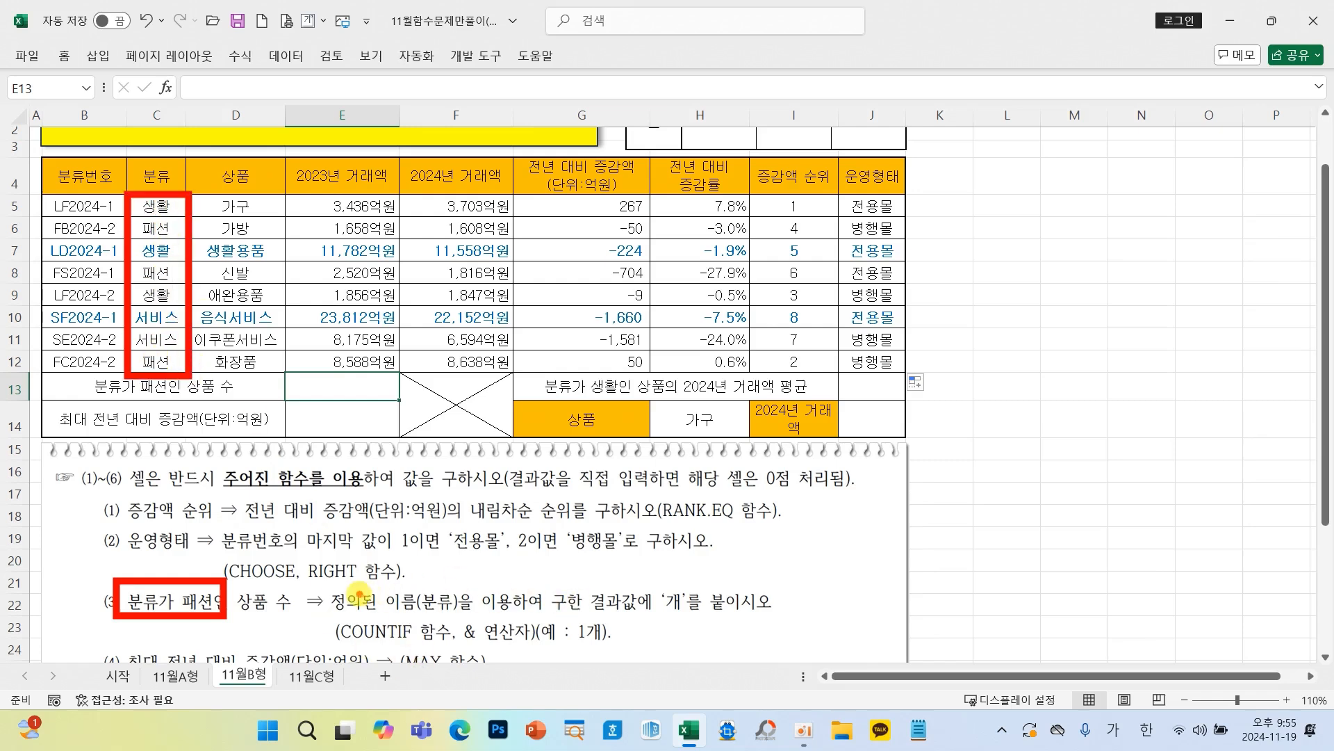
mouse_move(313, 577)
left_mouse_down()
mouse_move(417, 616)
mouse_move(478, 619)
left_mouse_up()
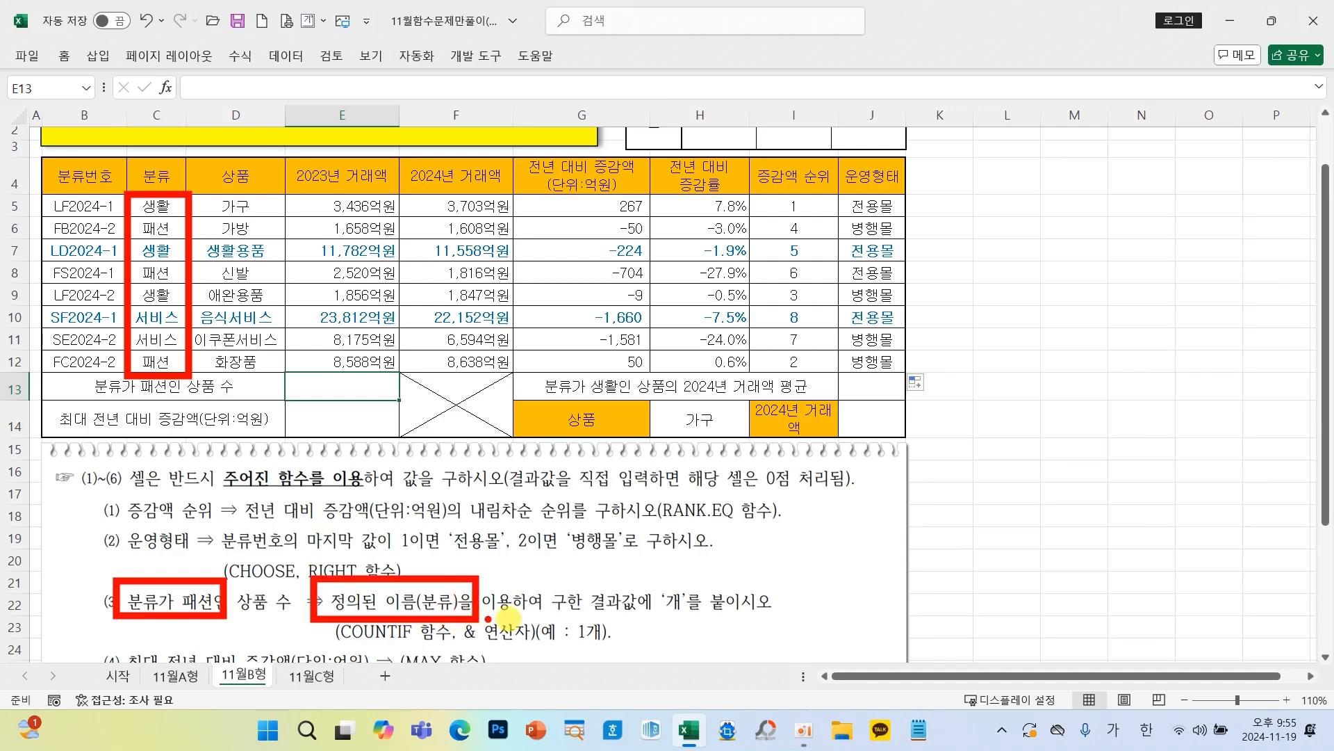
left_click_drag(631, 572, 703, 624)
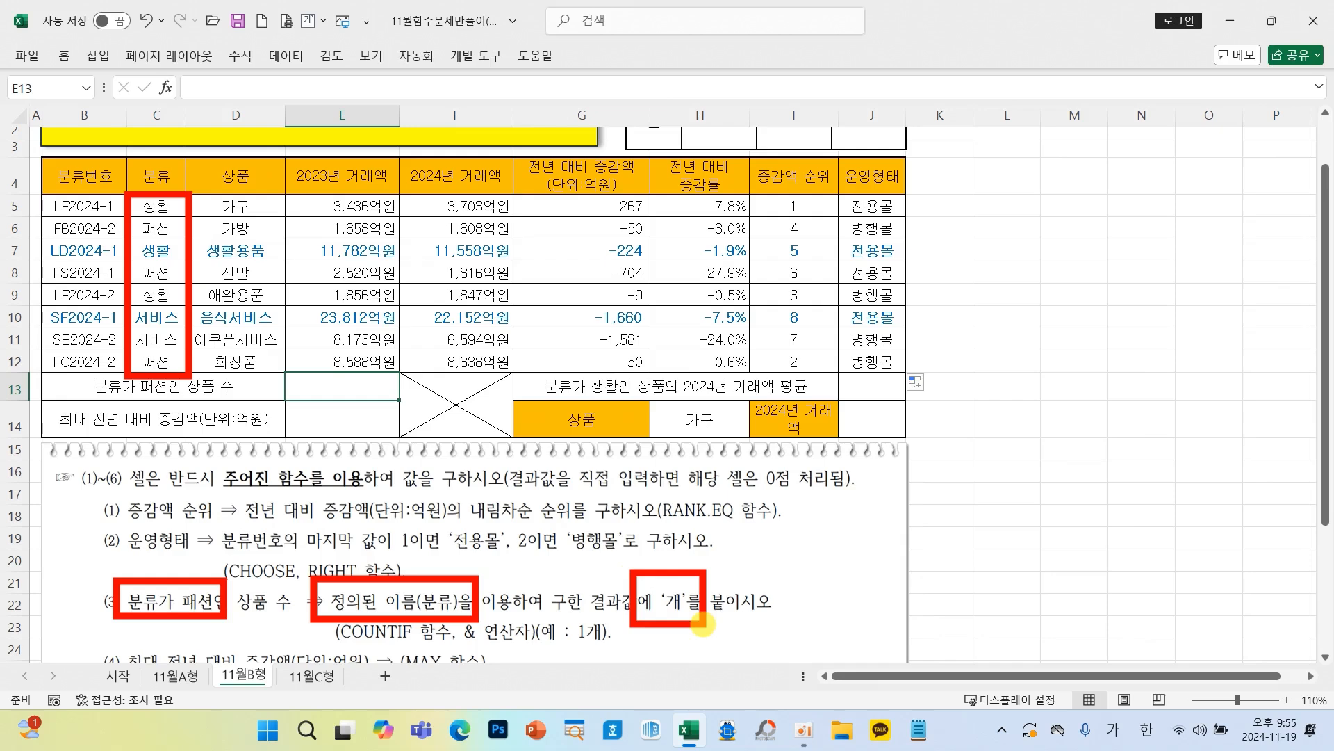
key("Escape")
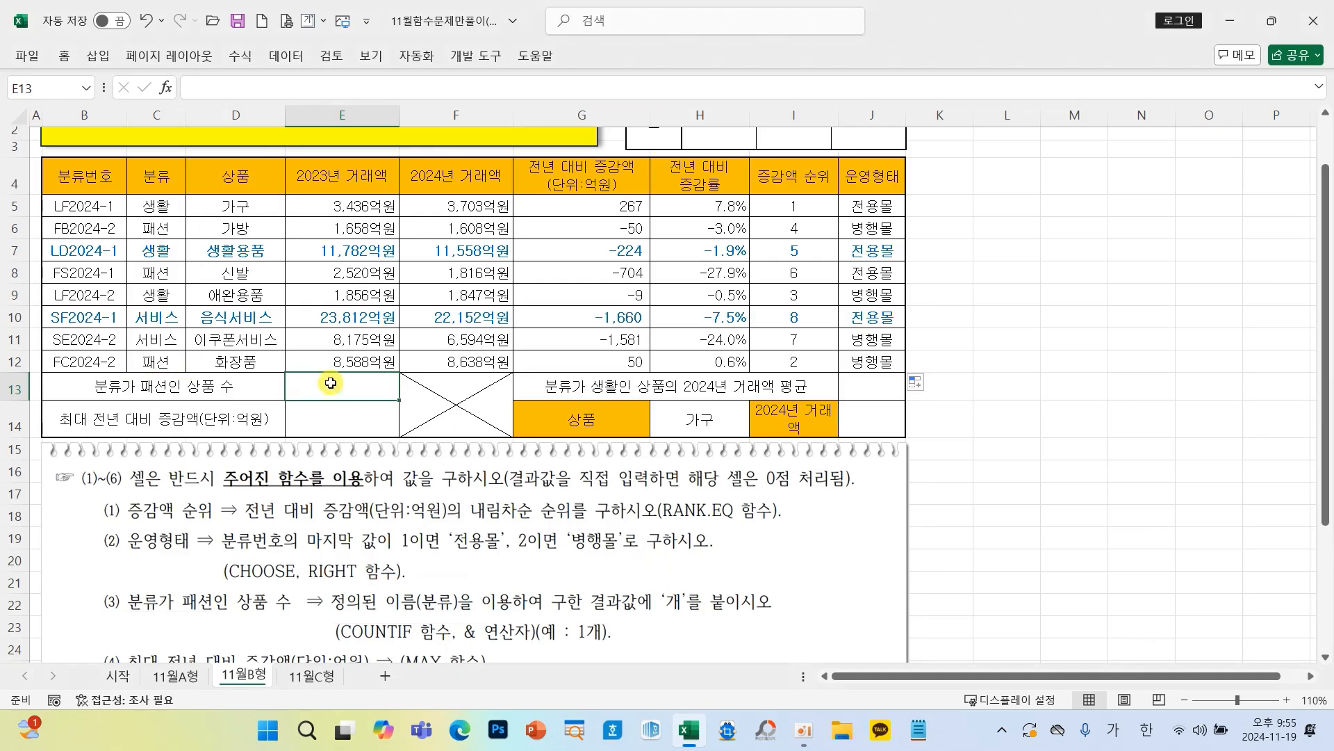
Step: Insert a COUNTIF function in E13 with the named range 분류 as Range and "패션" as Criteria
left_click(165, 89)
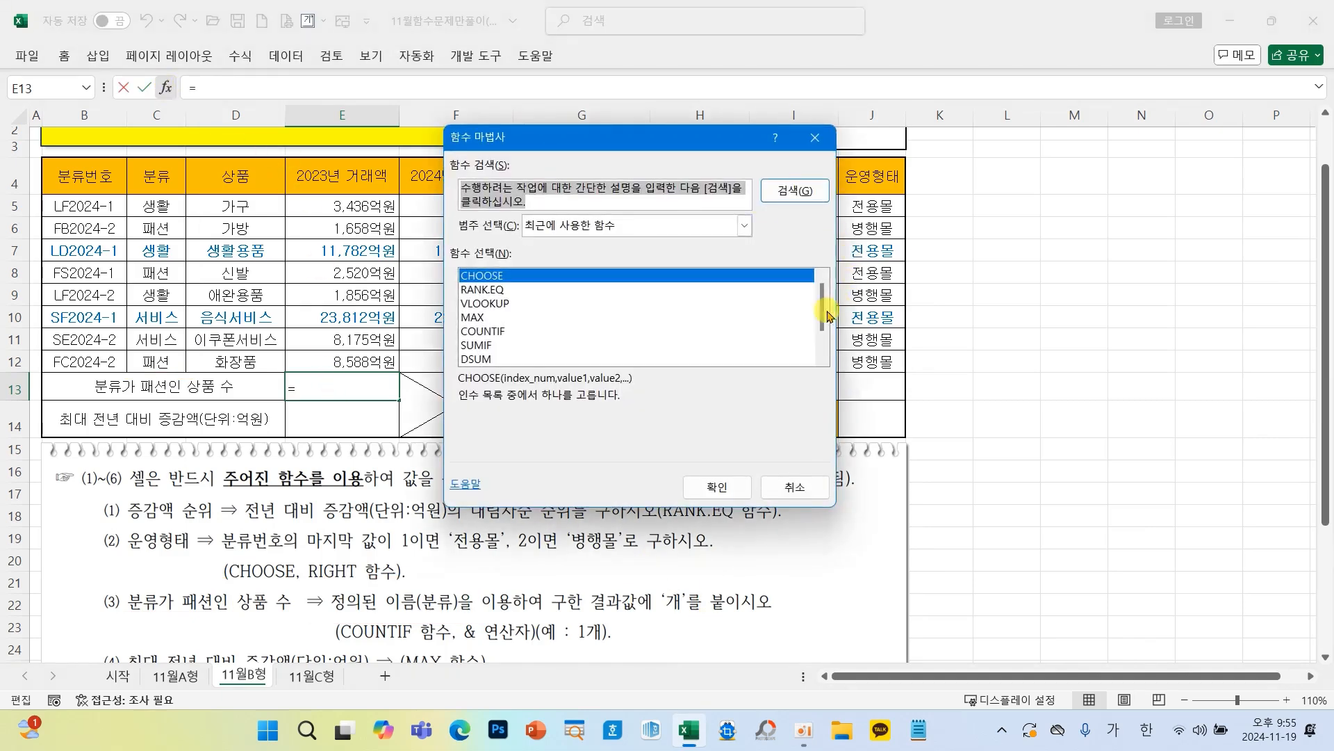
left_click(490, 331)
left_click(716, 486)
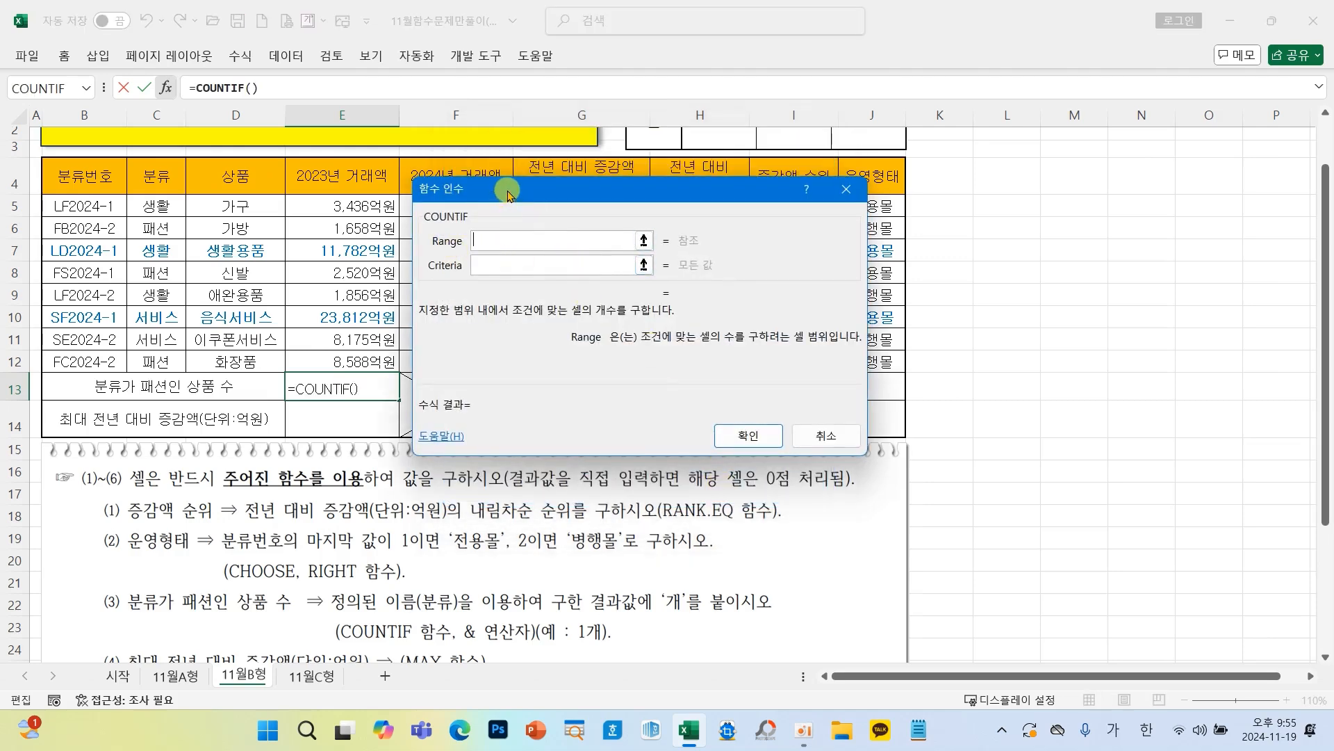
left_click_drag(507, 188, 524, 196)
left_click_drag(157, 206, 161, 359)
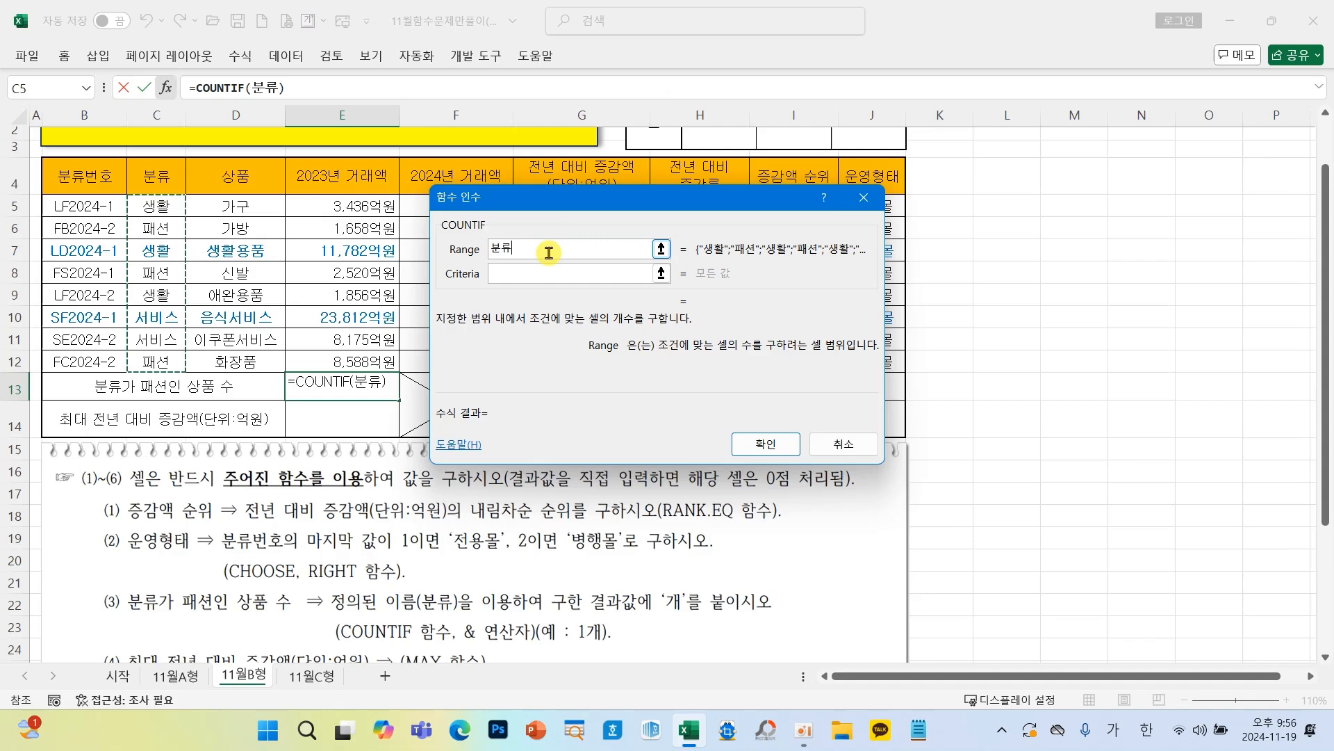
key("Tab")
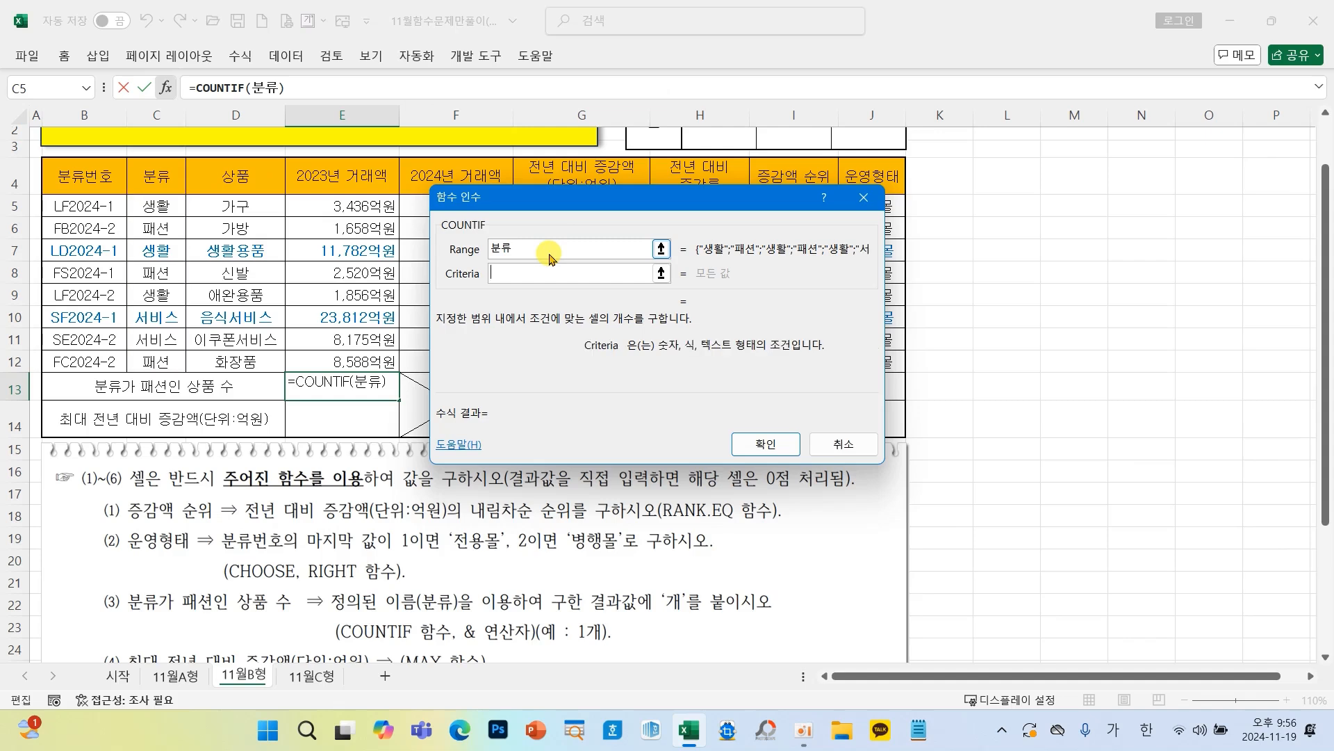
type("\"패션")
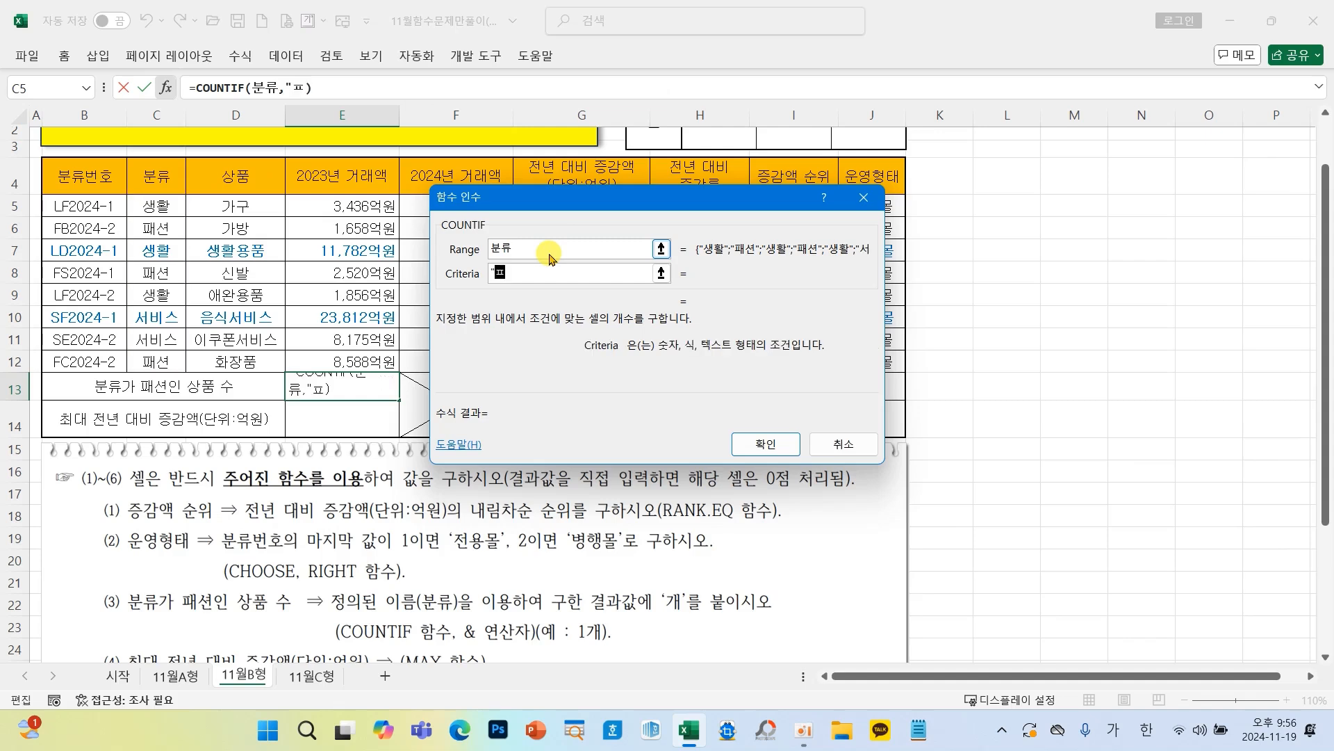
type("\"")
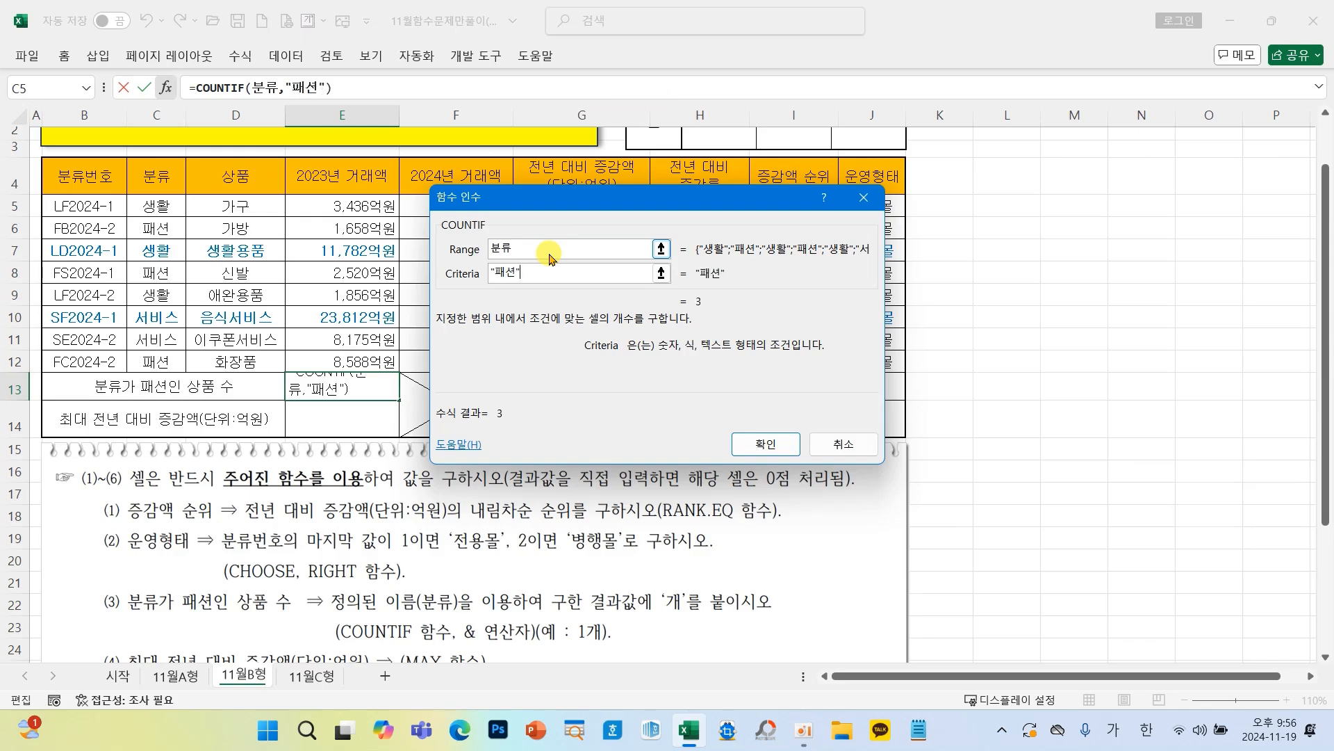
left_click(768, 444)
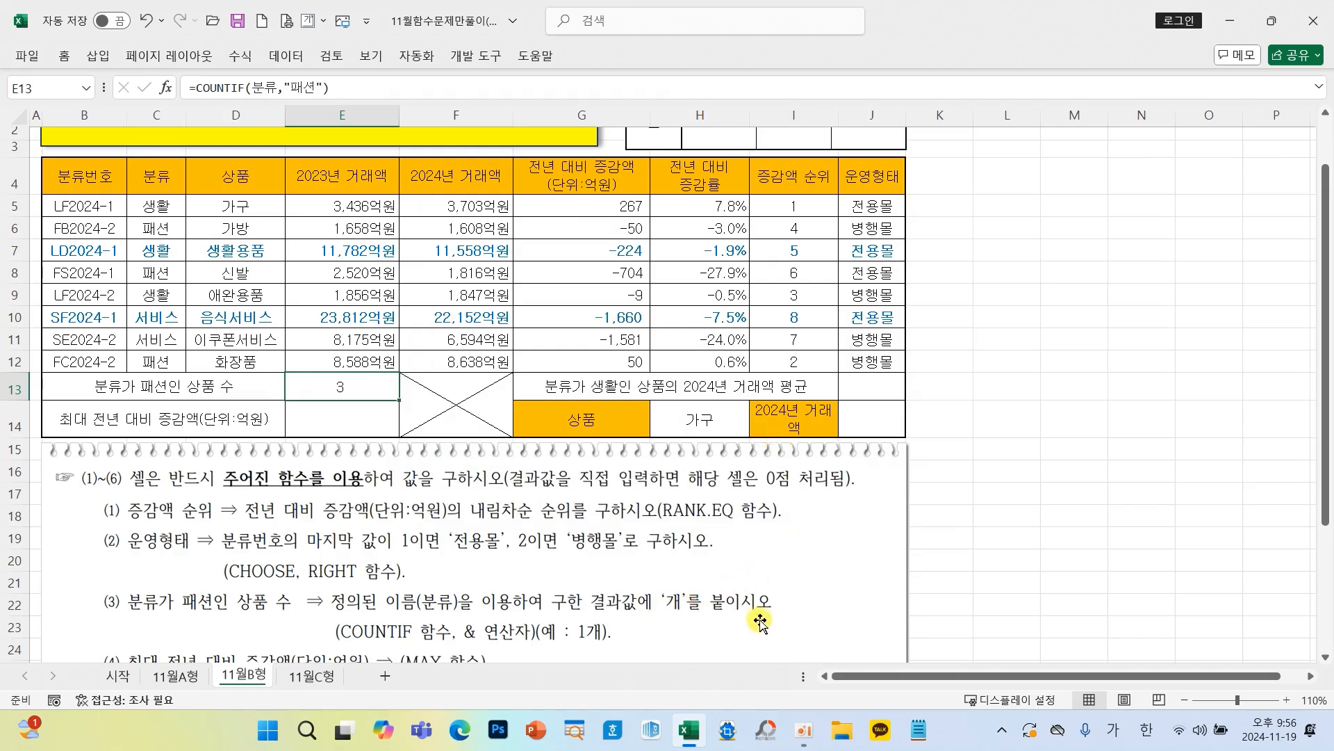
Step: Append &"개" to the COUNTIF formula in E13 to add the unit to the count
left_click(390, 84)
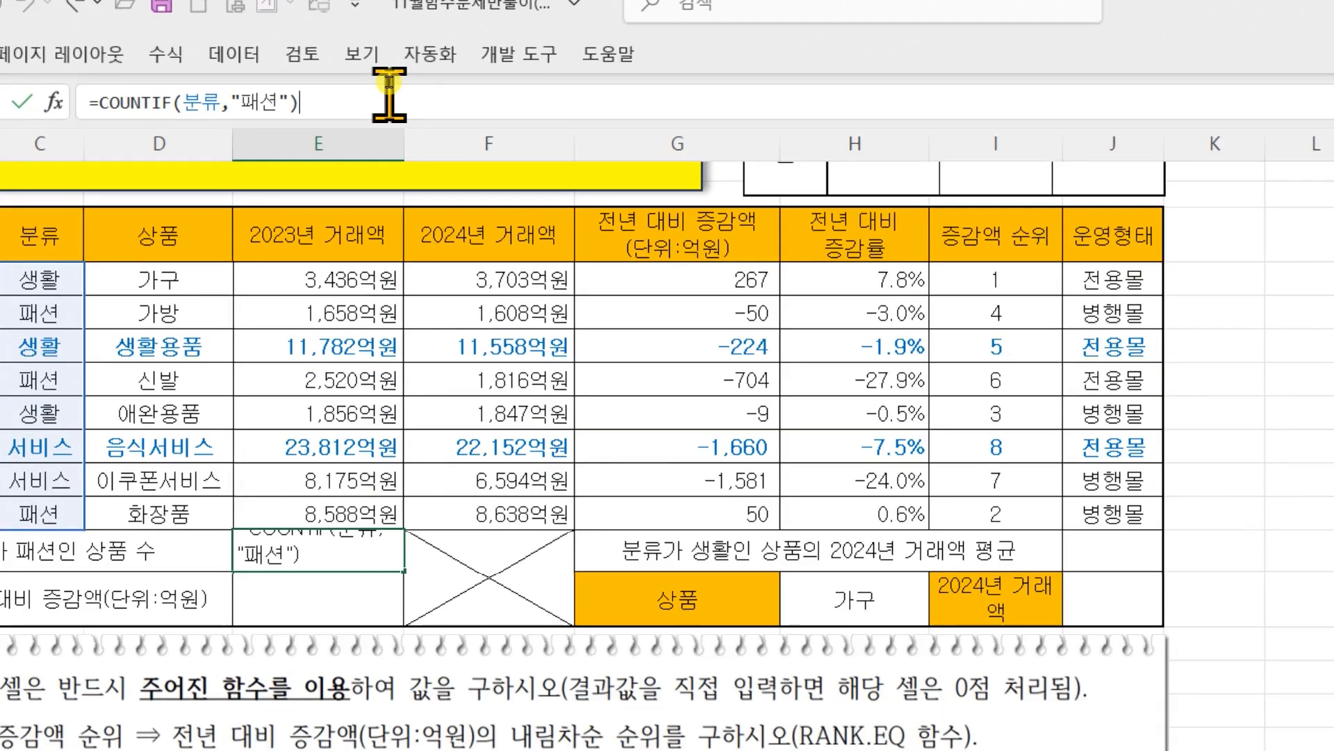
type("&\"R")
key("BackSpace")
type("개")
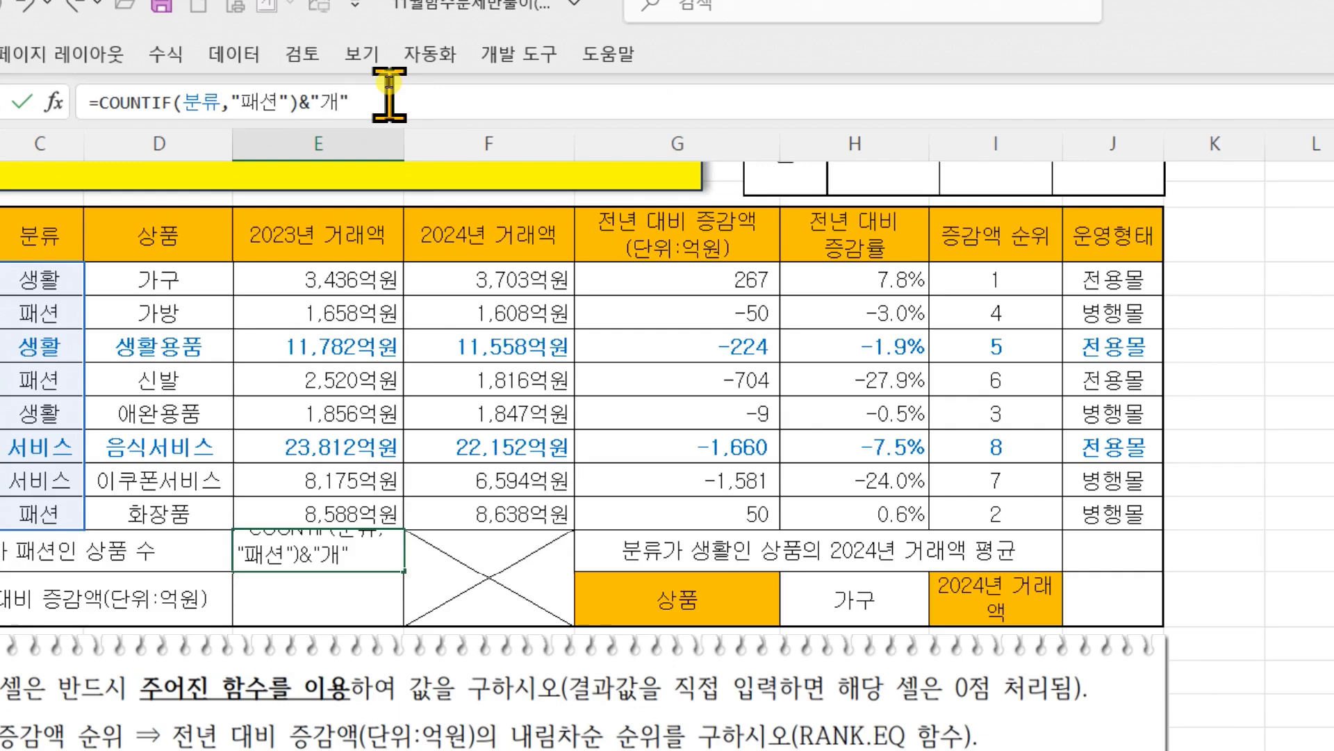
type("\"")
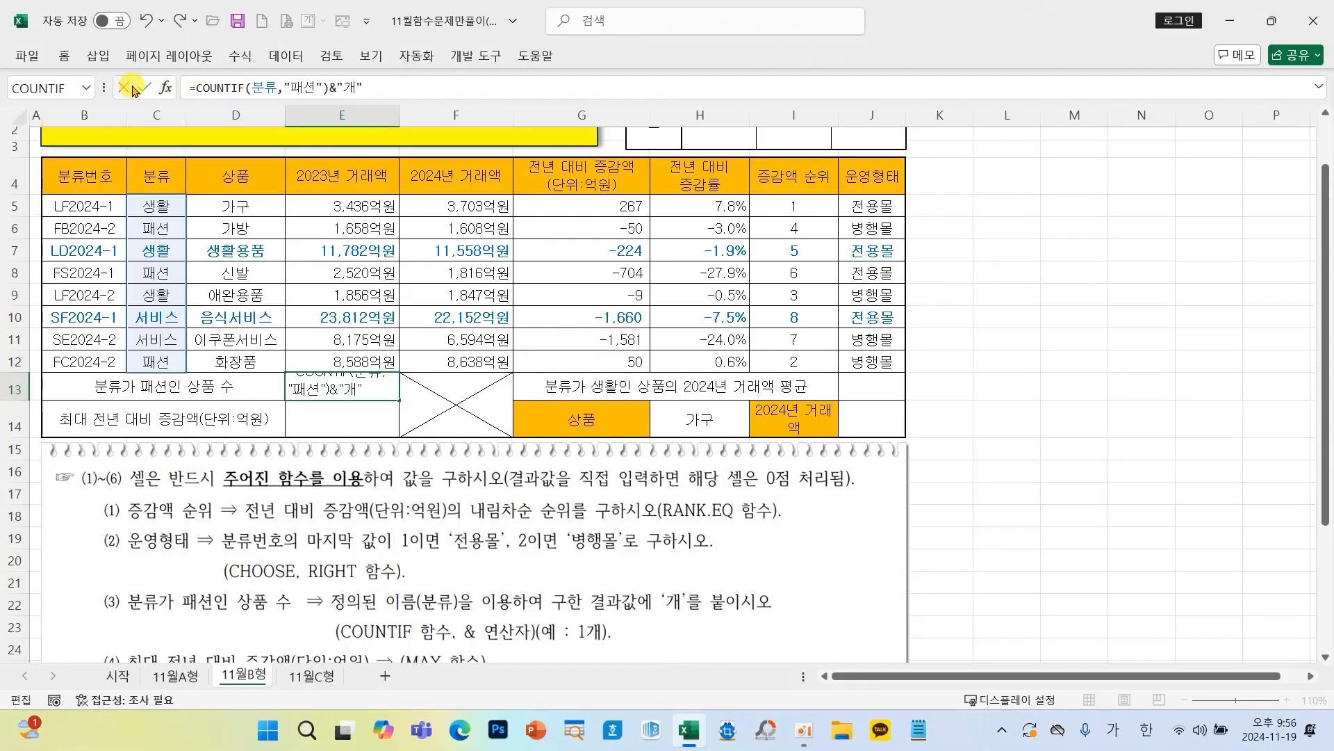
left_click(144, 87)
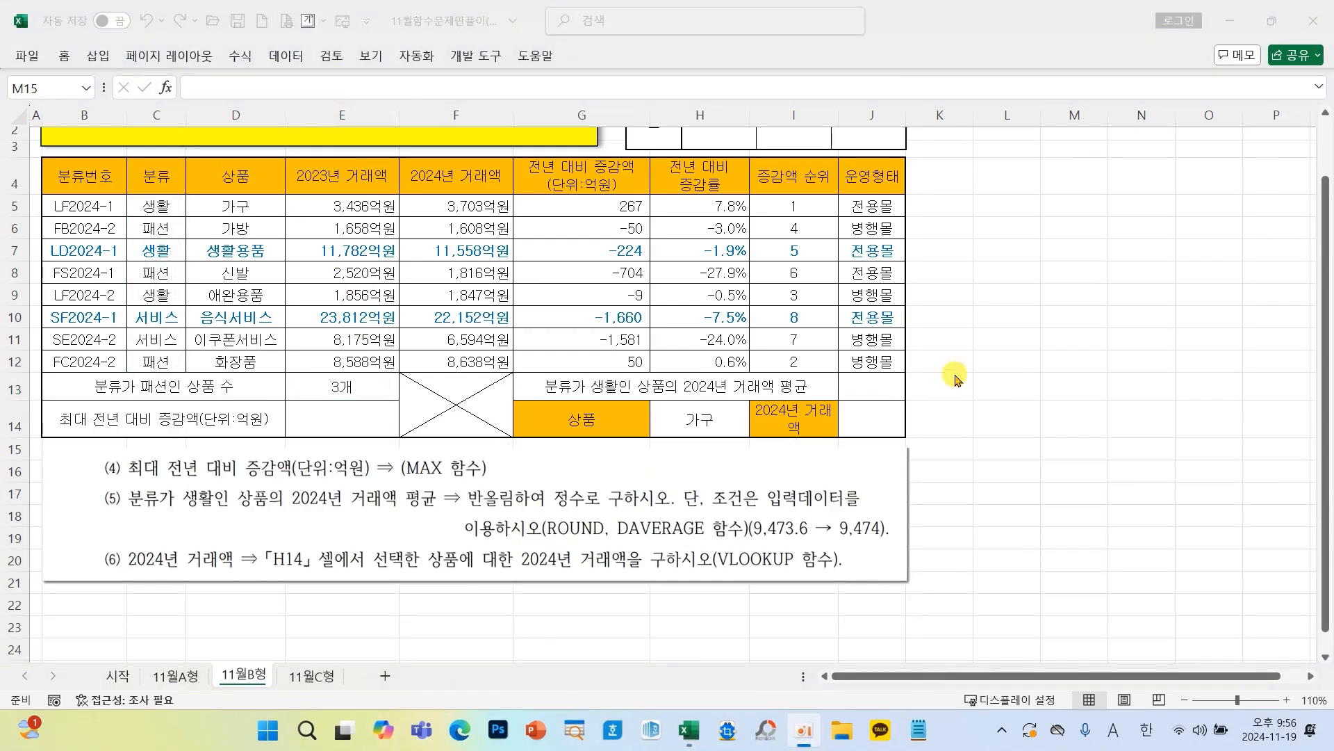
Step: Insert a MAX function in E14 over the 전년 대비 증감액 range G5:G12
left_click(351, 426)
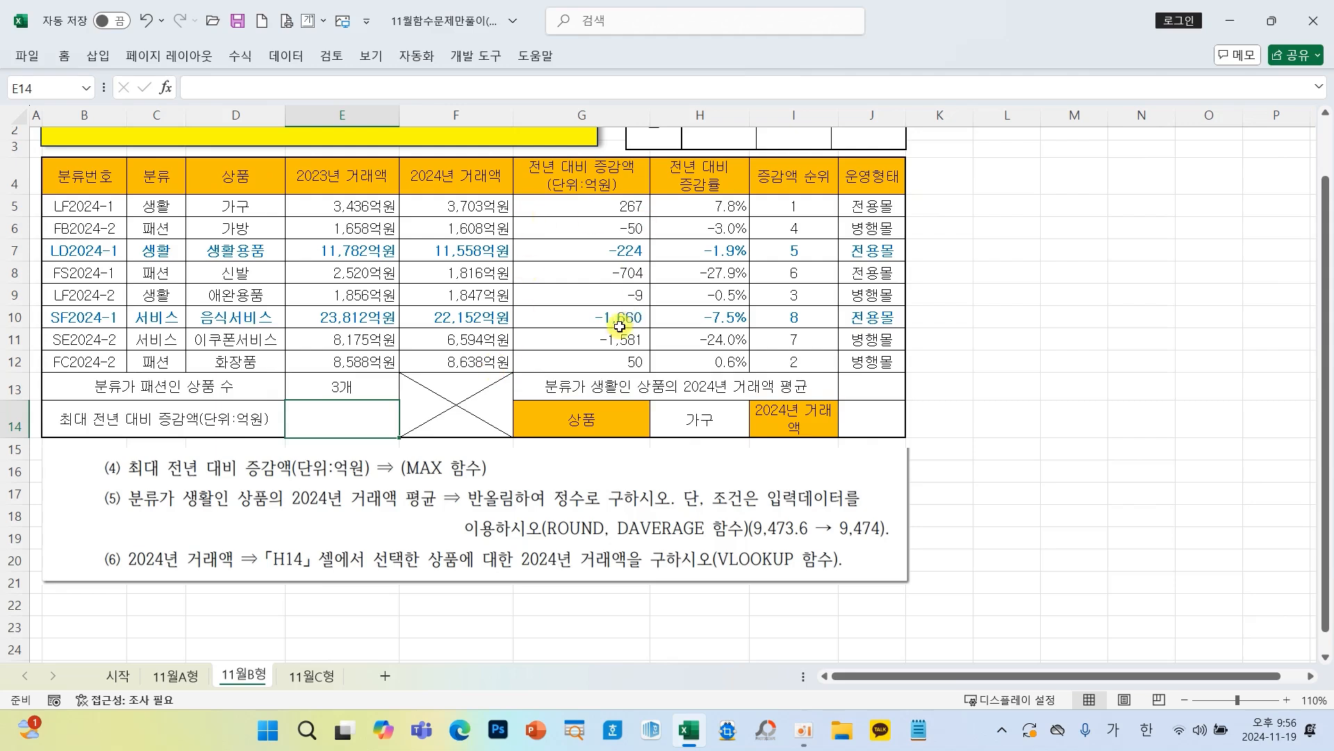
left_click(167, 89)
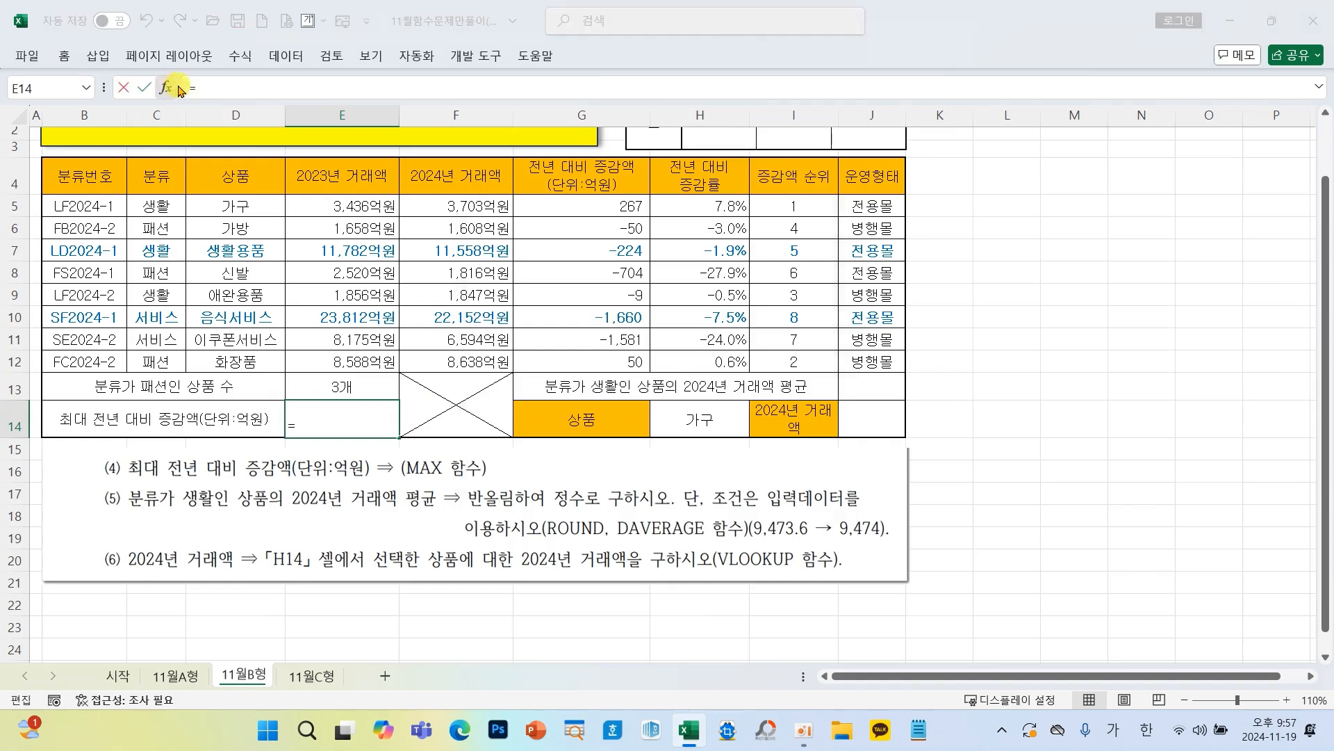
left_click(514, 341)
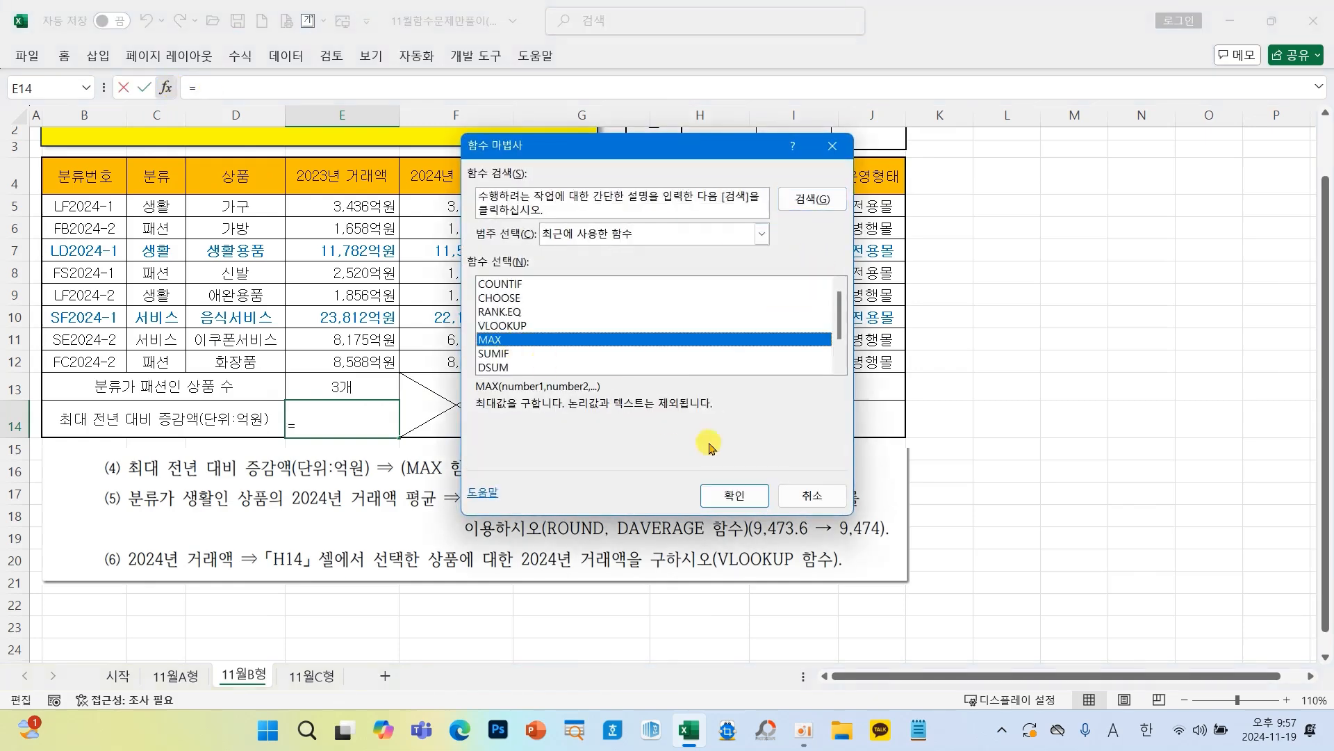
left_click(735, 495)
left_click_drag(757, 169, 921, 265)
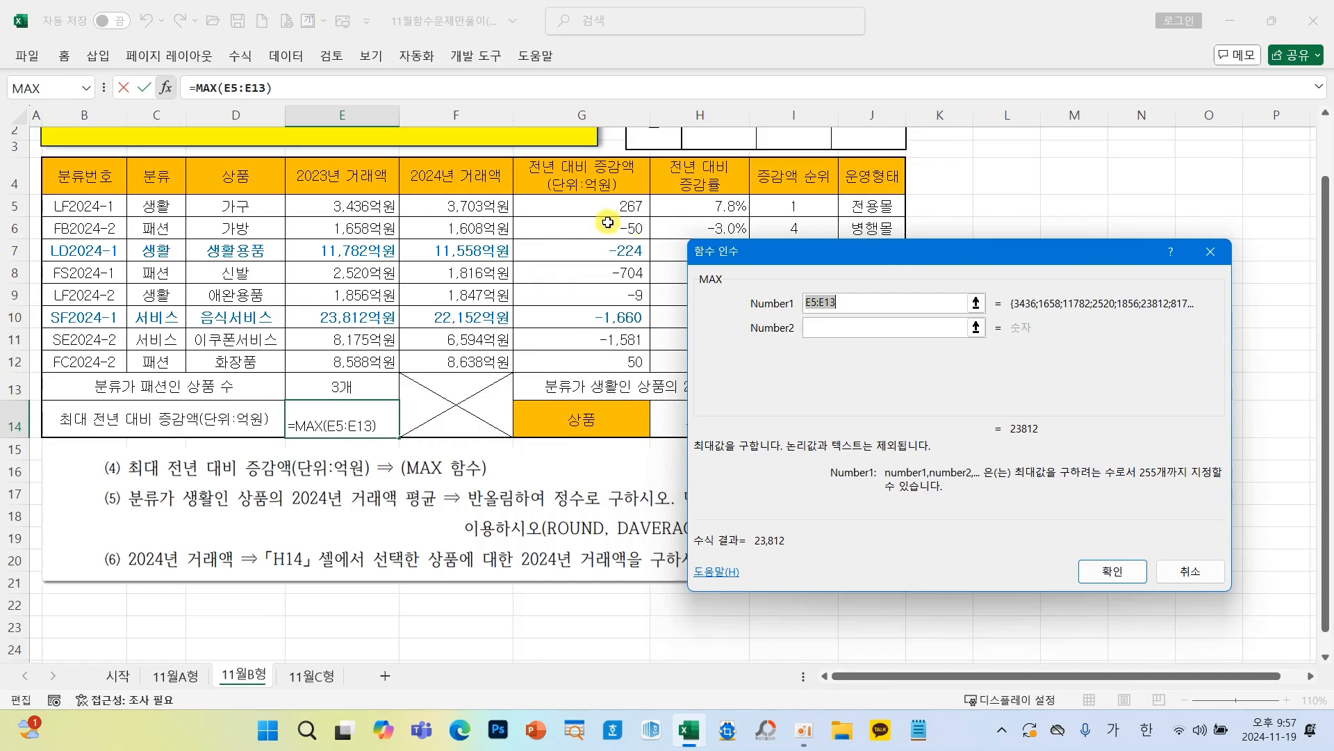
left_click_drag(566, 209, 566, 351)
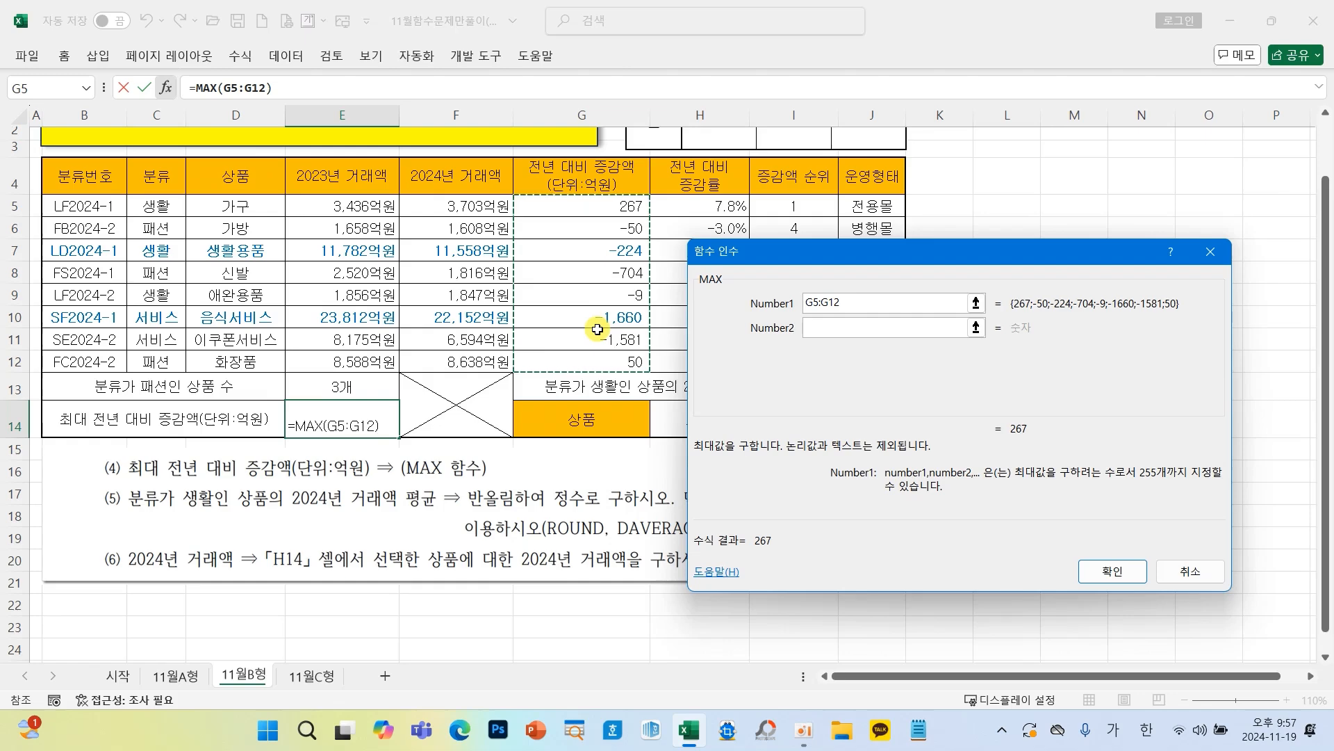
left_click(1109, 571)
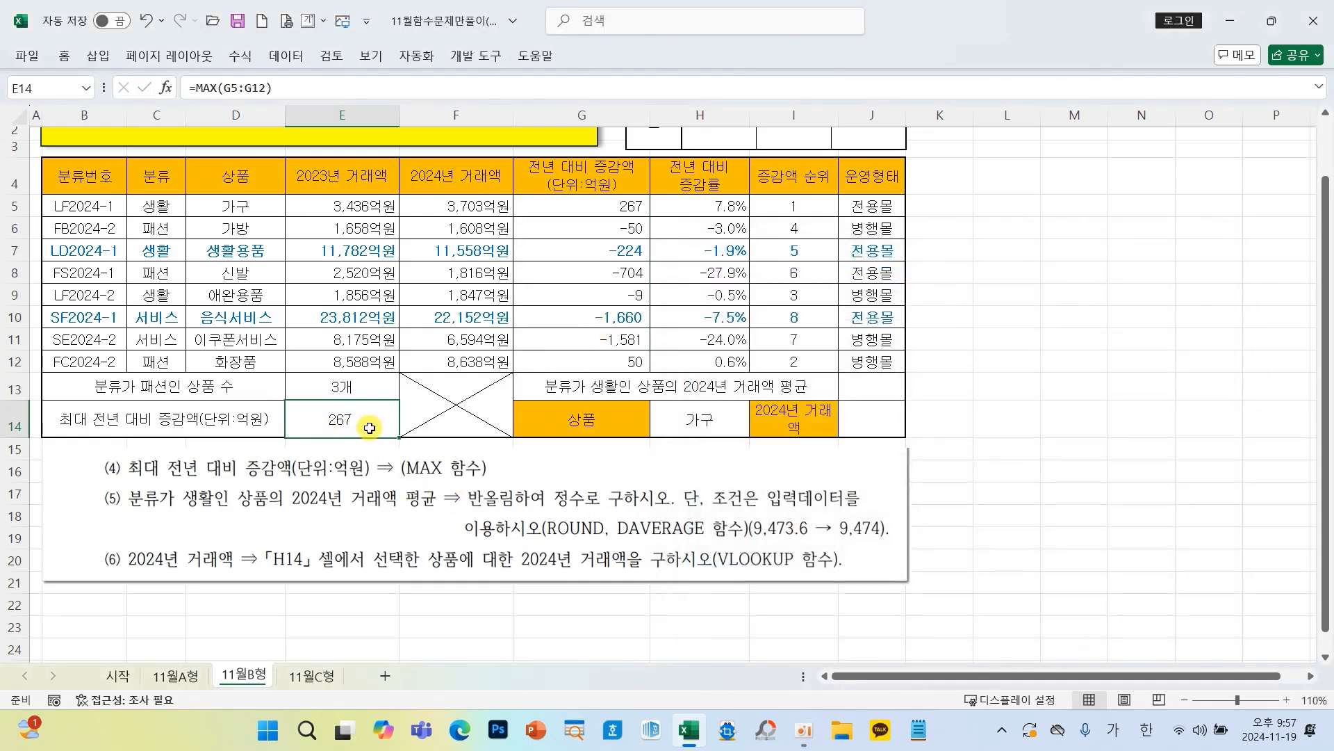
Step: Select J13 and review question (5) on averaging the 2024년 거래액 of 생활 products, rounded to an integer
left_click(873, 385)
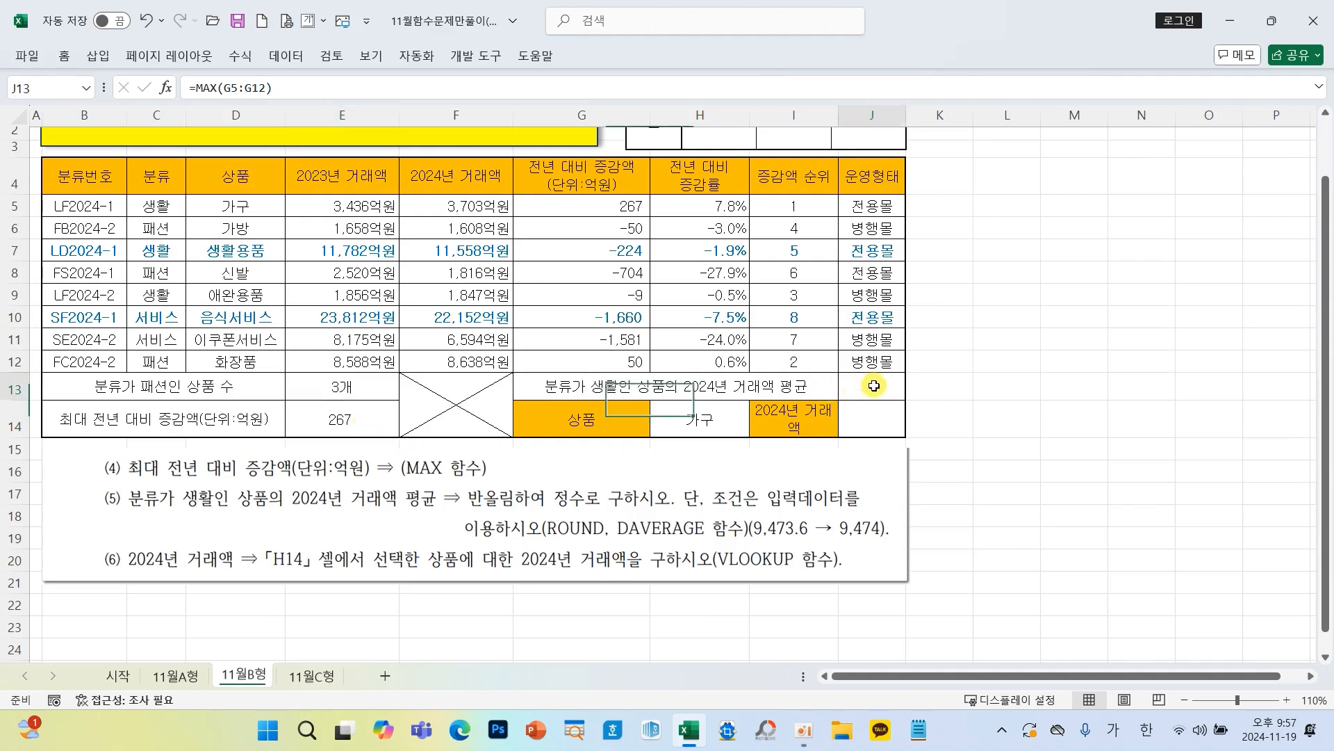
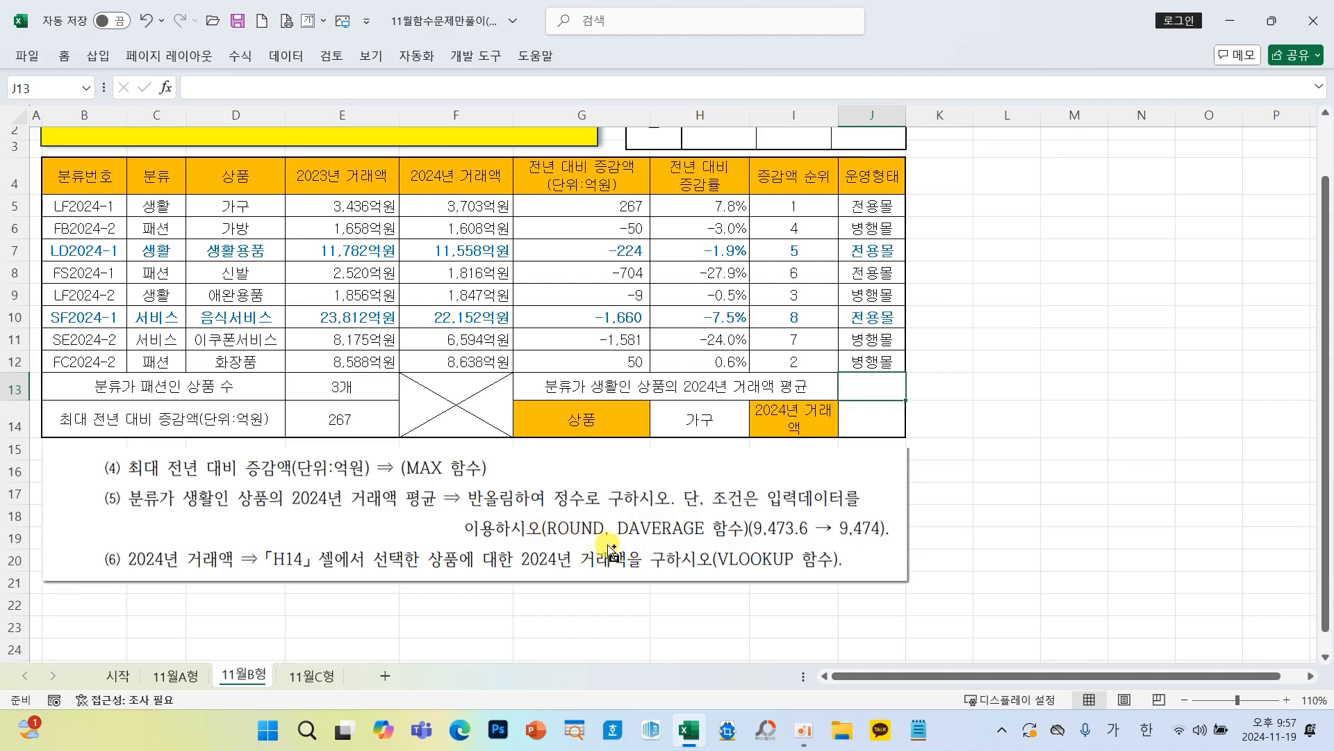
left_click_drag(544, 480, 591, 513)
left_click_drag(808, 537, 750, 536)
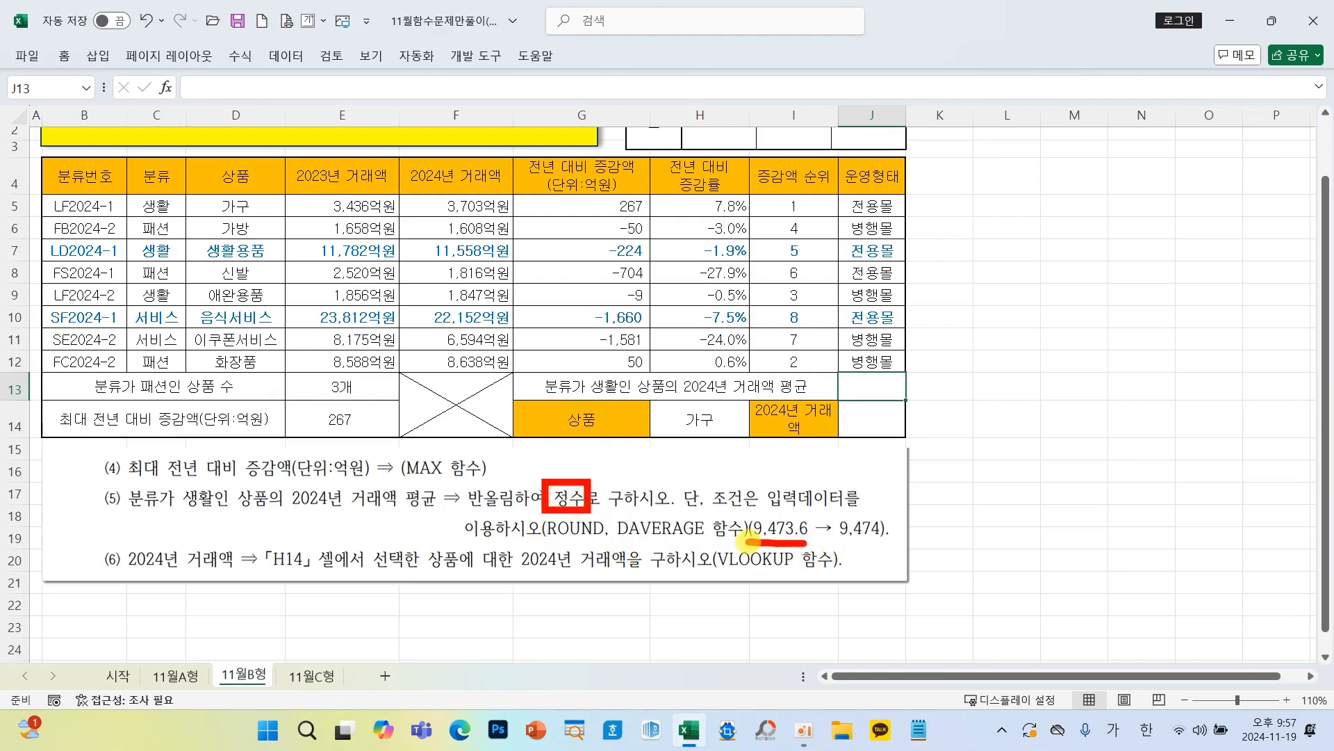
mouse_move(907, 537)
left_mouse_down()
mouse_move(841, 533)
mouse_move(834, 588)
mouse_move(889, 580)
mouse_move(859, 551)
left_mouse_up()
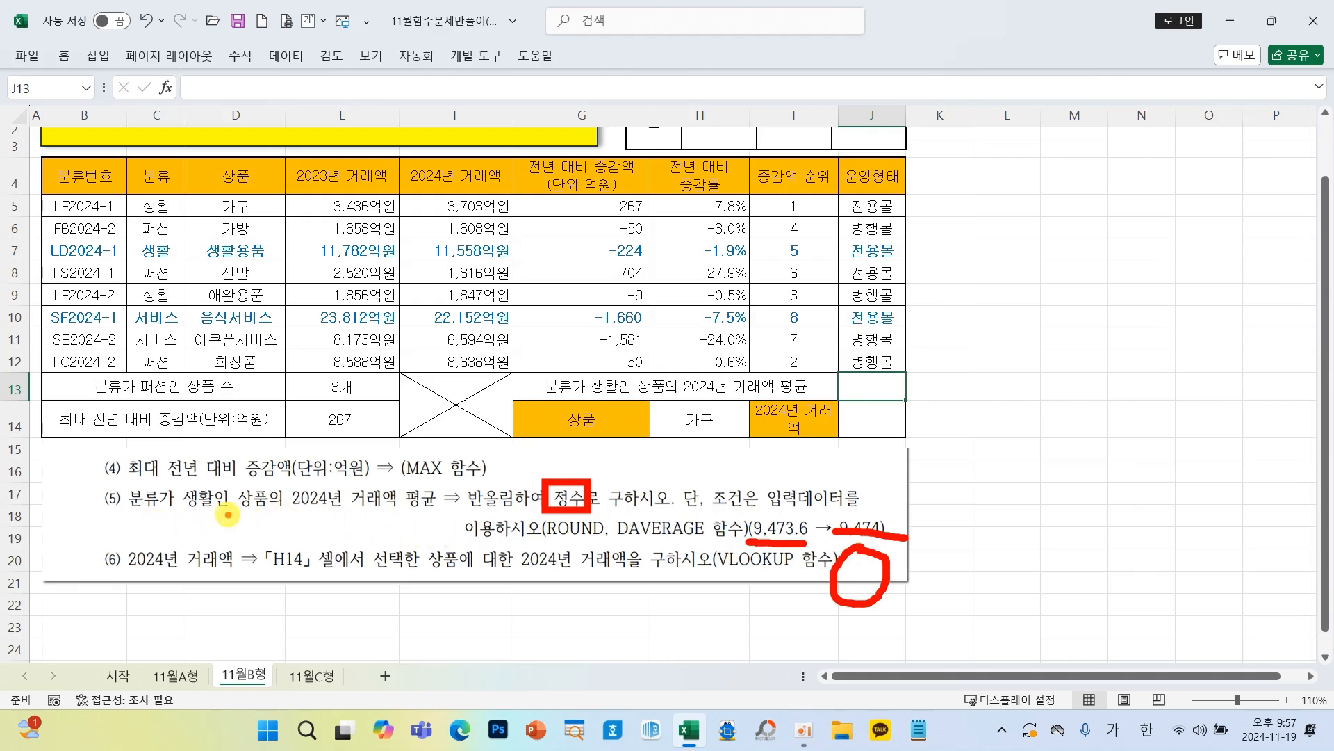
mouse_move(227, 514)
left_mouse_down()
mouse_move(158, 490)
mouse_move(221, 483)
mouse_move(227, 516)
left_mouse_up()
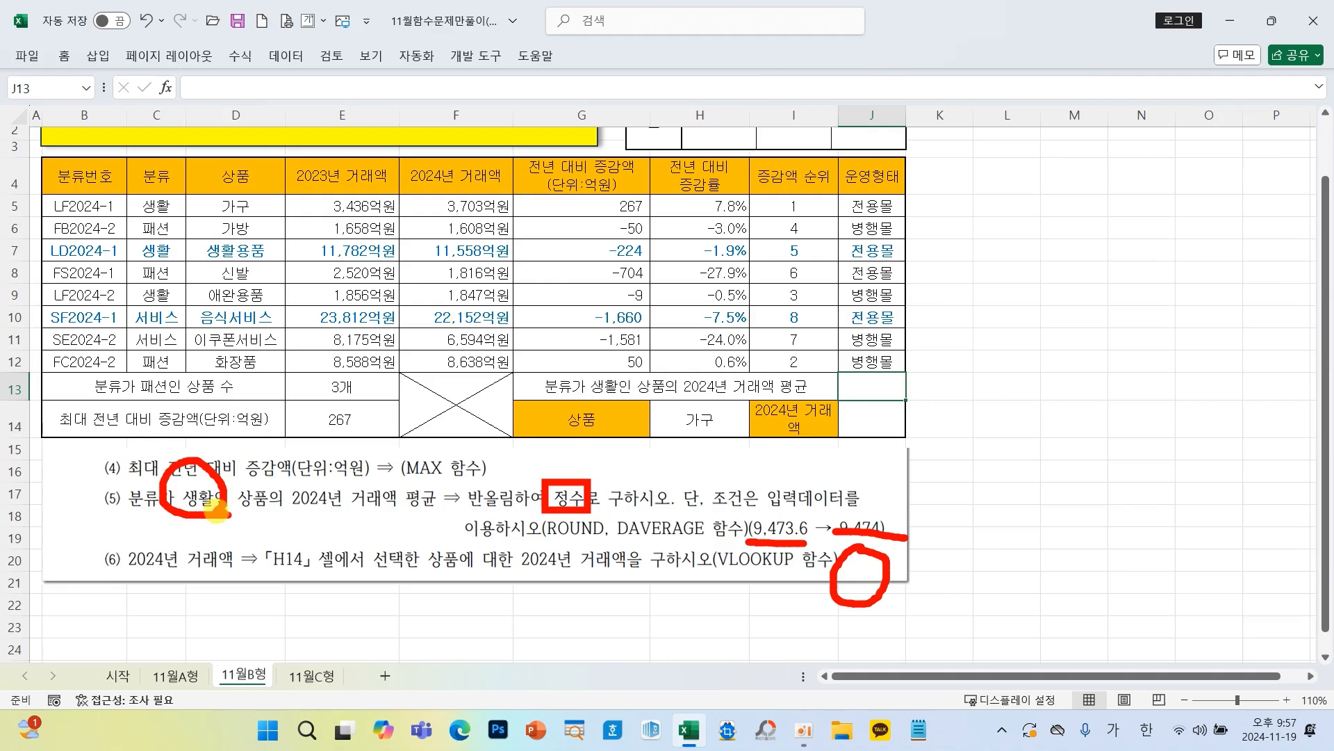
mouse_move(399, 514)
left_mouse_down()
mouse_move(285, 511)
mouse_move(333, 465)
mouse_move(399, 495)
mouse_move(383, 511)
left_mouse_up()
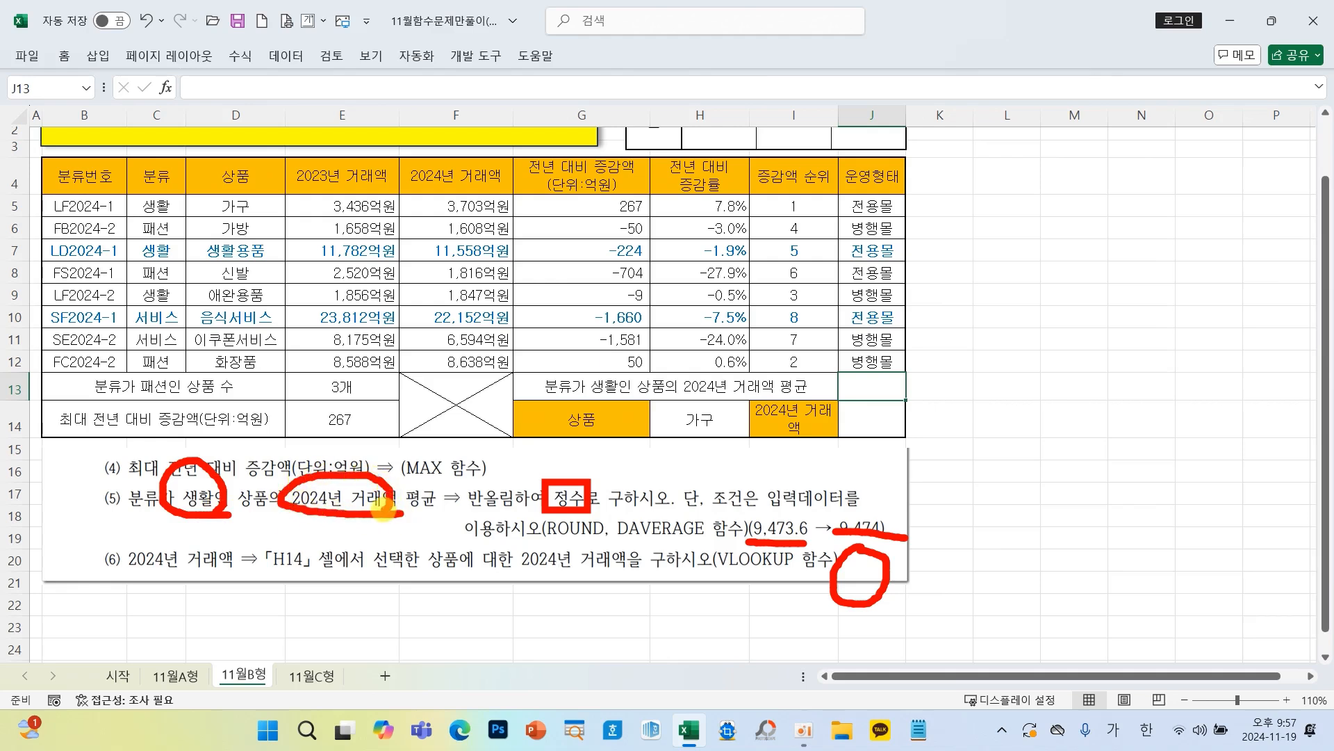
key("Escape")
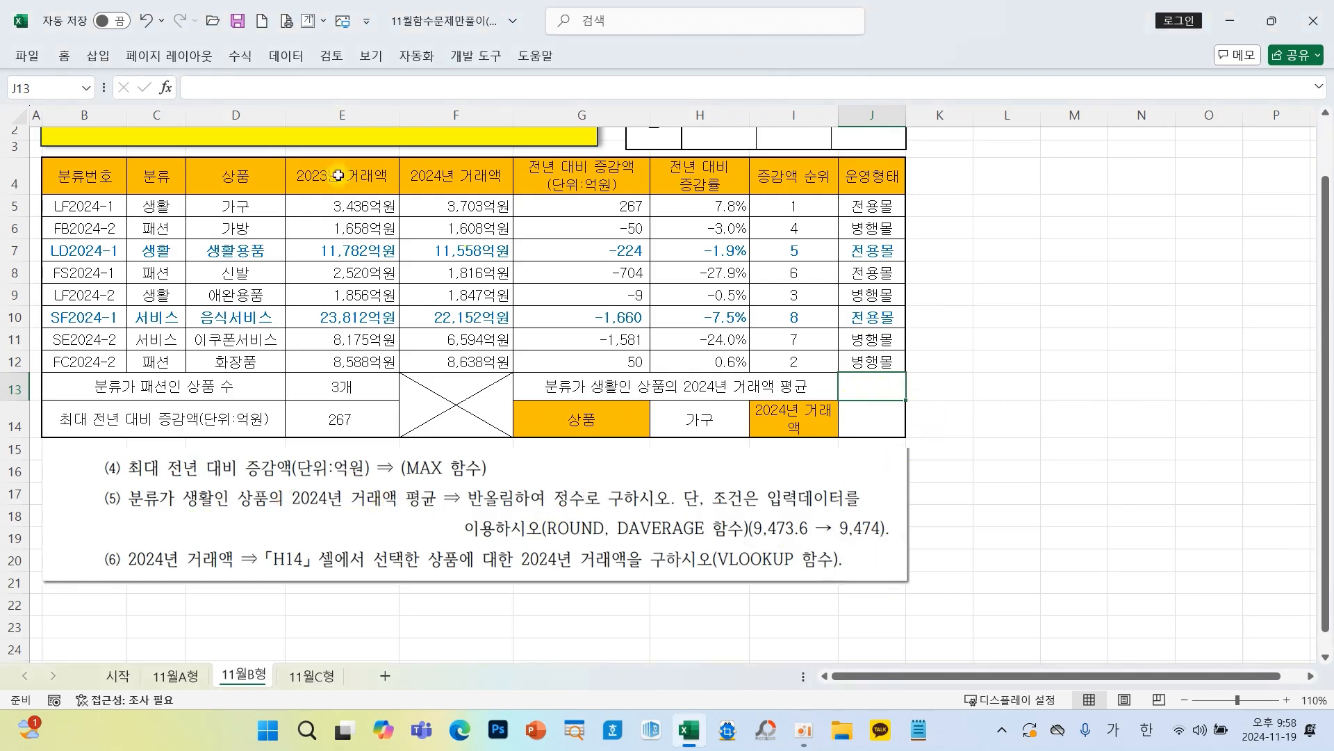
Step: Insert a ROUND function in J13 with Num_digits set to 0
left_click(166, 87)
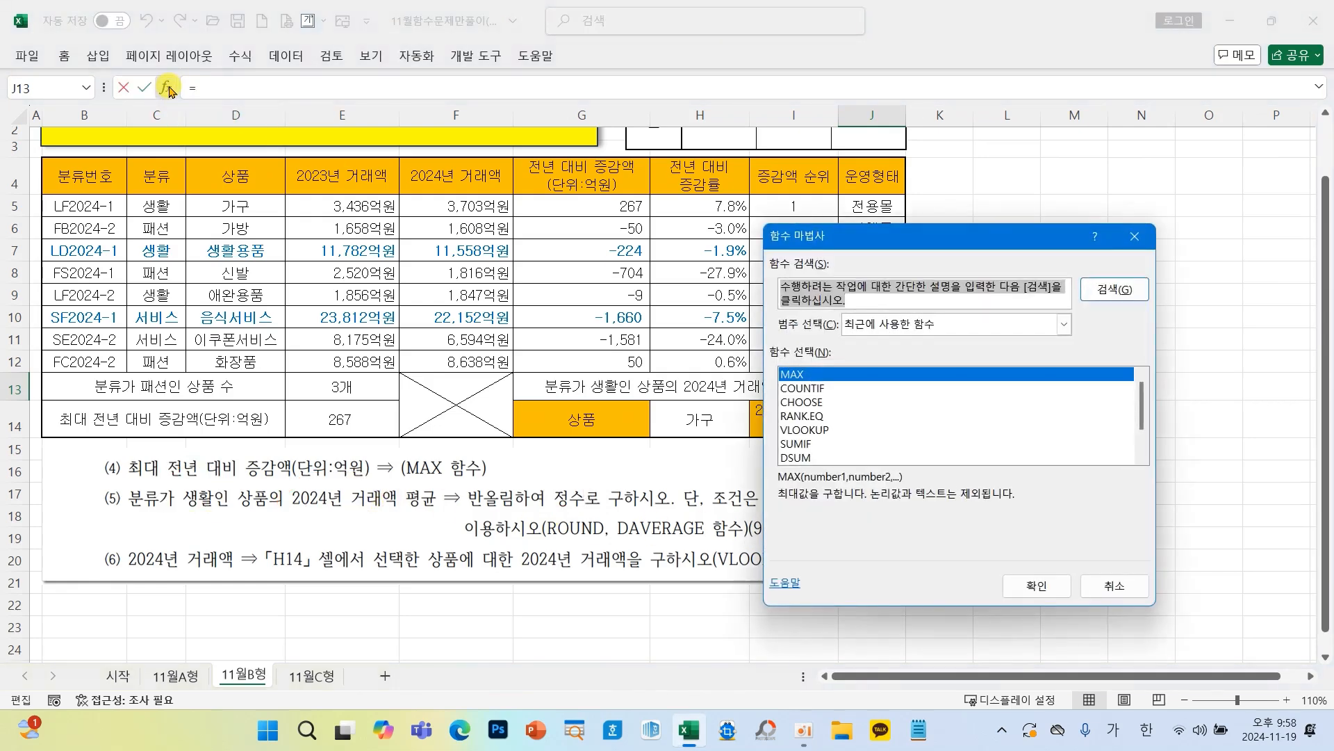
type("ROU")
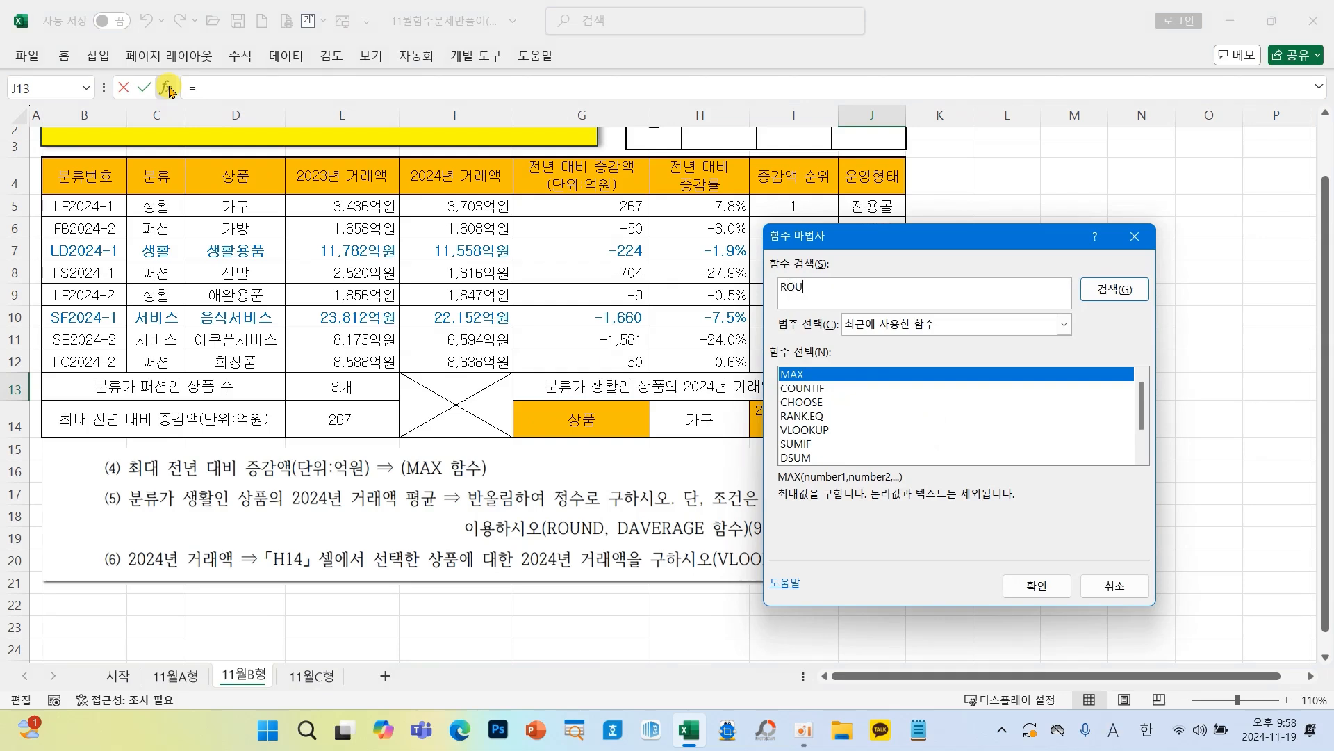
key("Return")
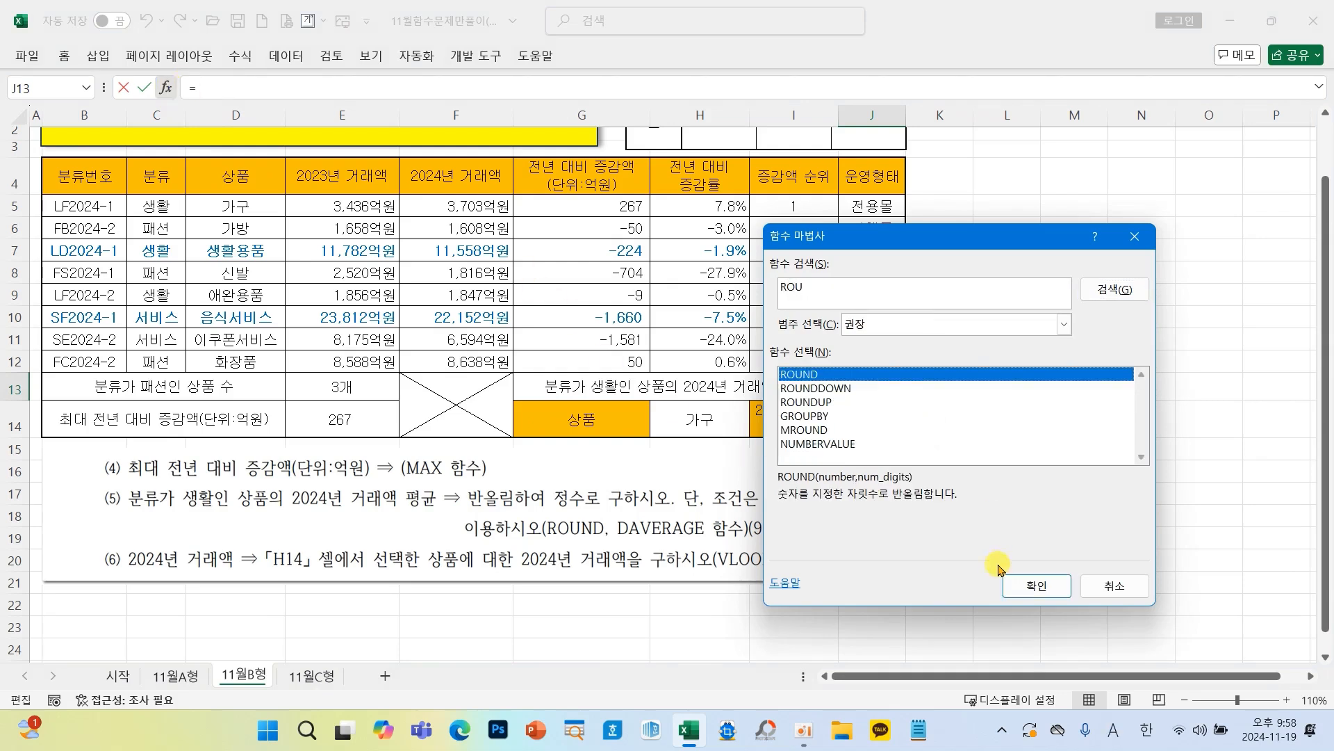
left_click(1025, 586)
left_click_drag(795, 248, 587, 104)
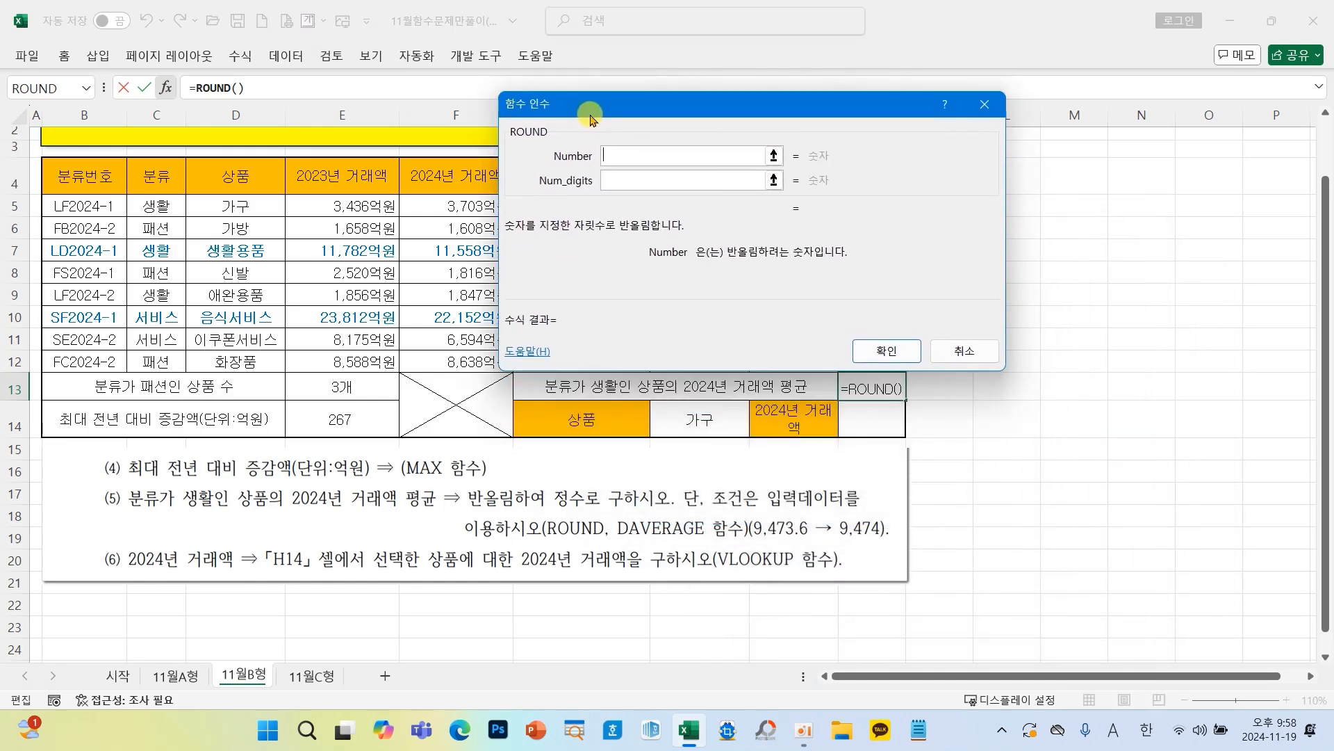
left_click(610, 183)
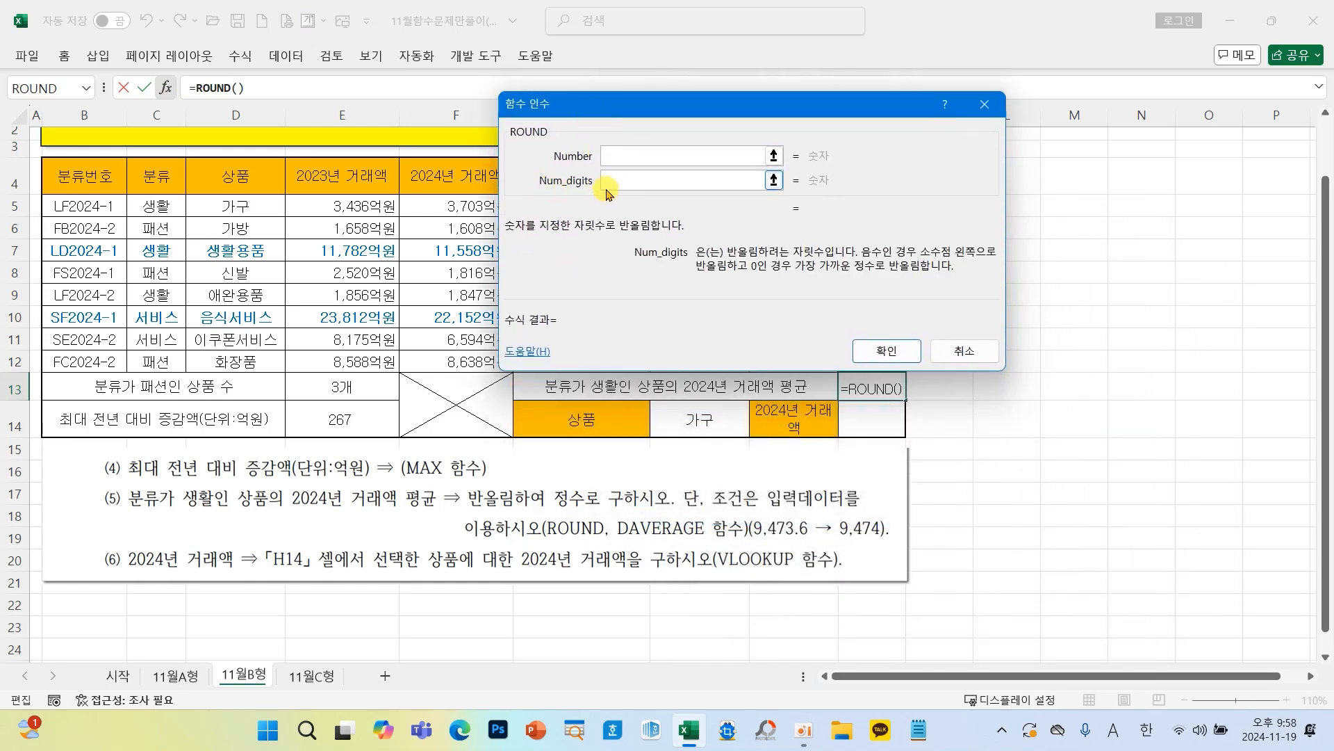
type("0")
Step: Nest a DAVERAGE function as ROUND's Number argument, with B4:H12 as its Database
left_click(621, 159)
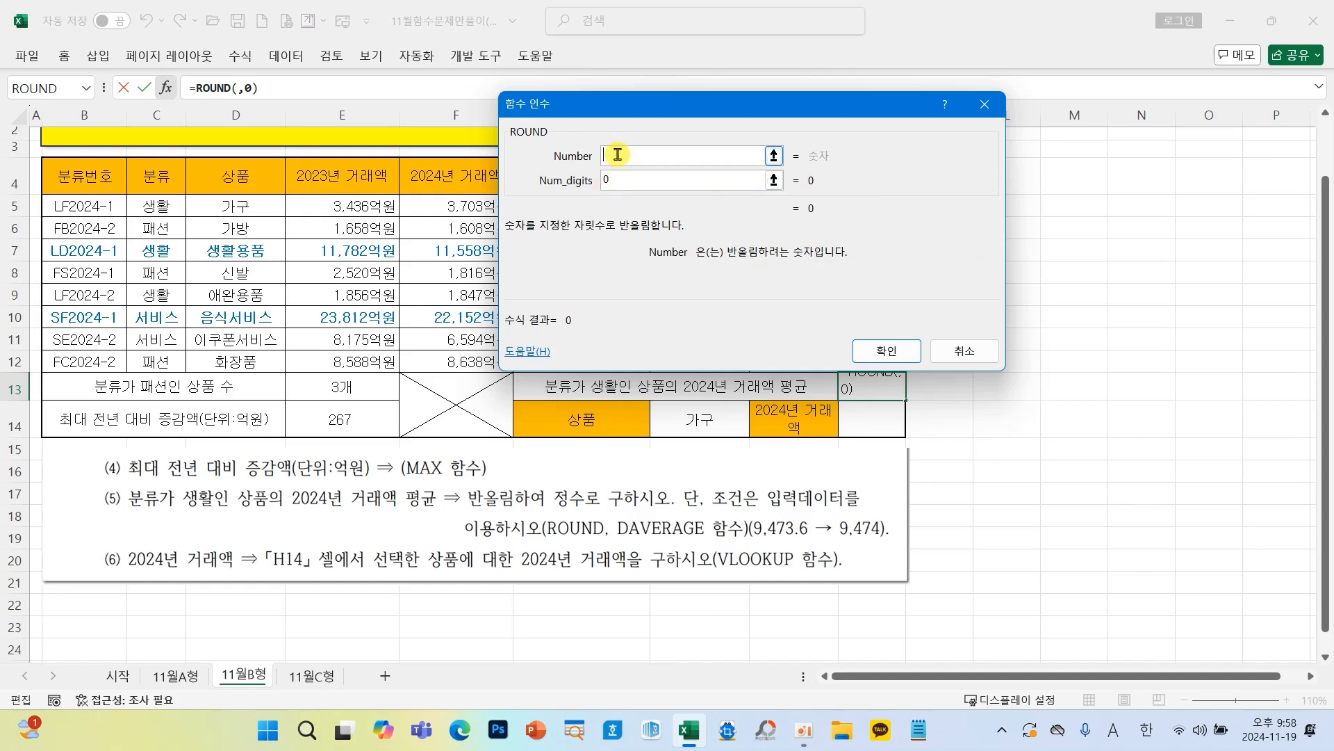
left_click(86, 88)
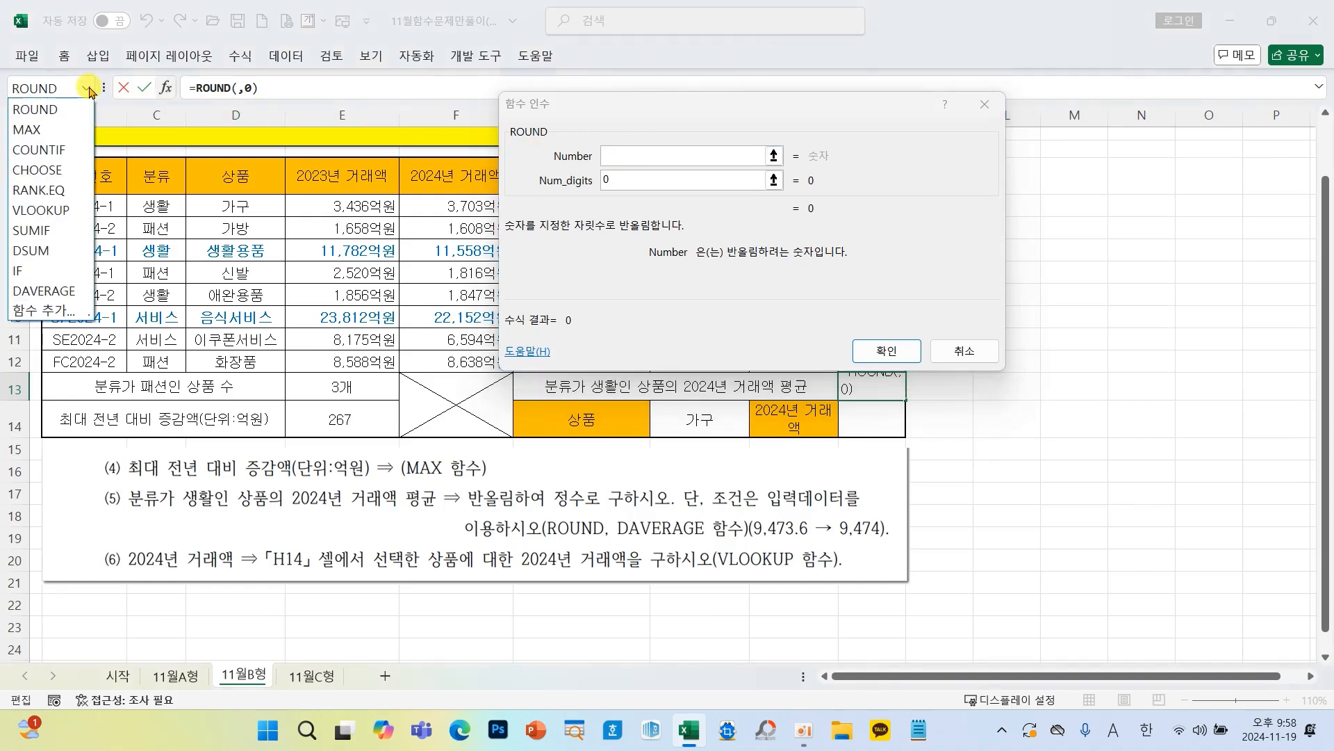
left_click(52, 300)
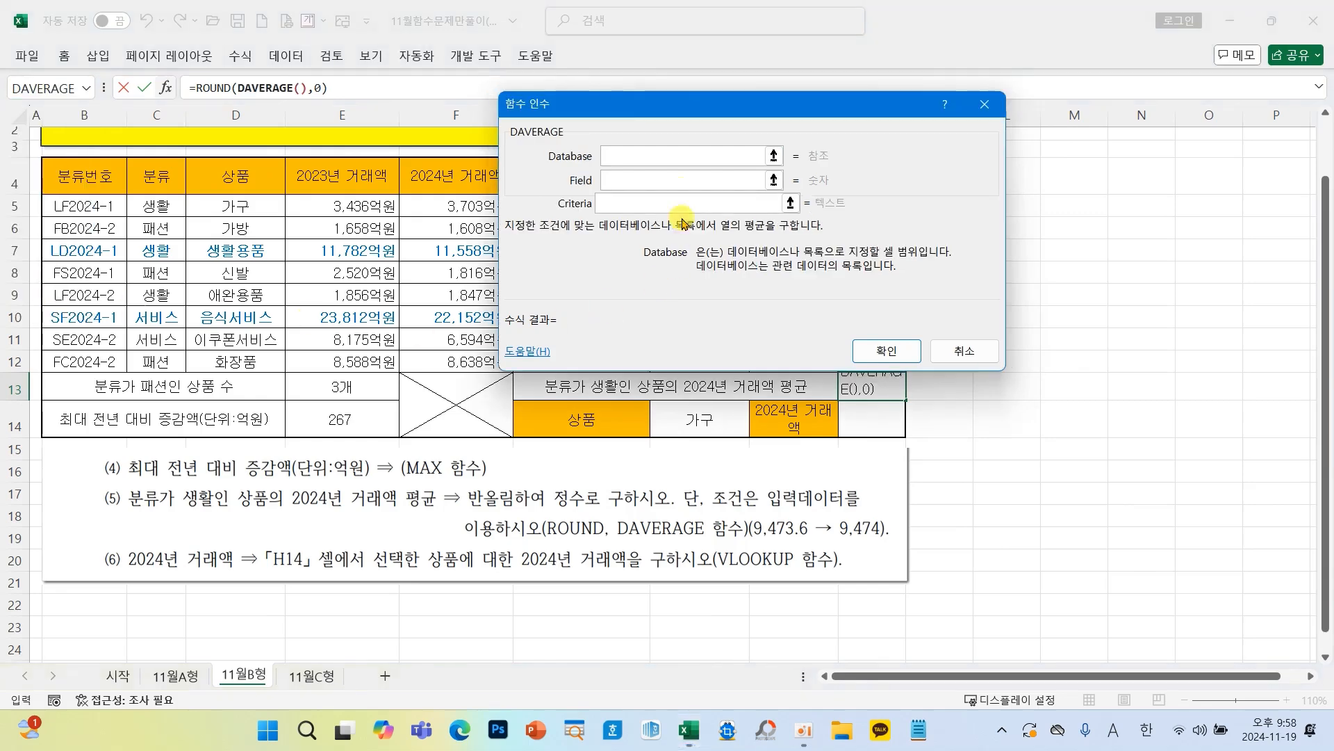
left_click_drag(612, 110, 777, 259)
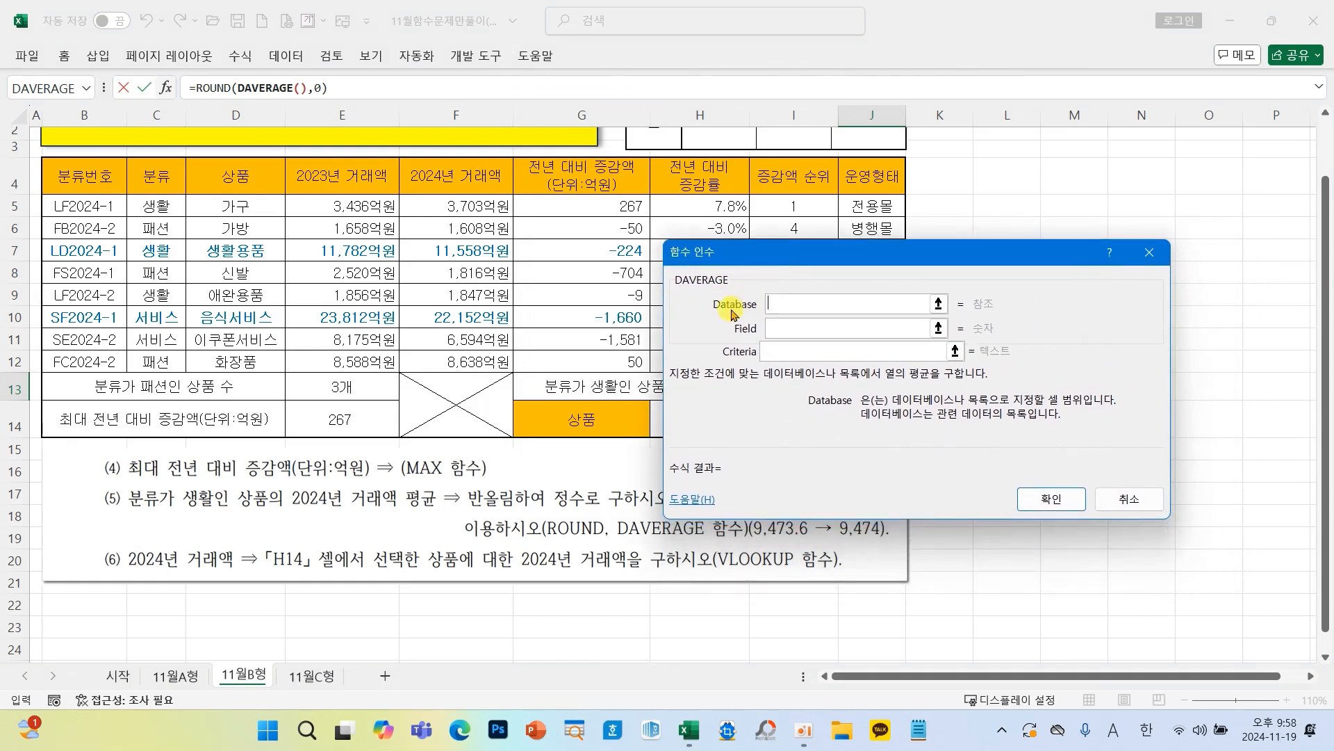
left_click_drag(78, 172, 695, 361)
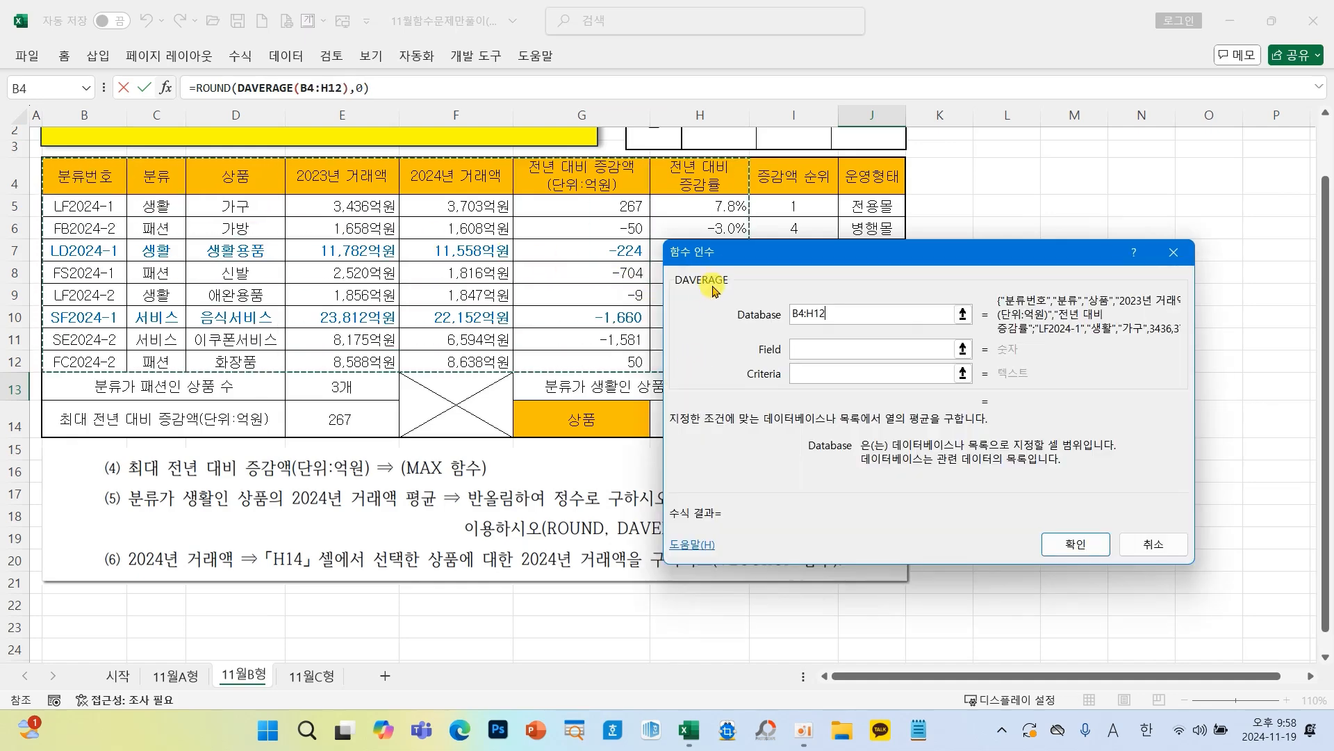
Step: Set DAVERAGE's Field to 5 for the 2024년 거래액 column
left_click_drag(705, 252, 818, 205)
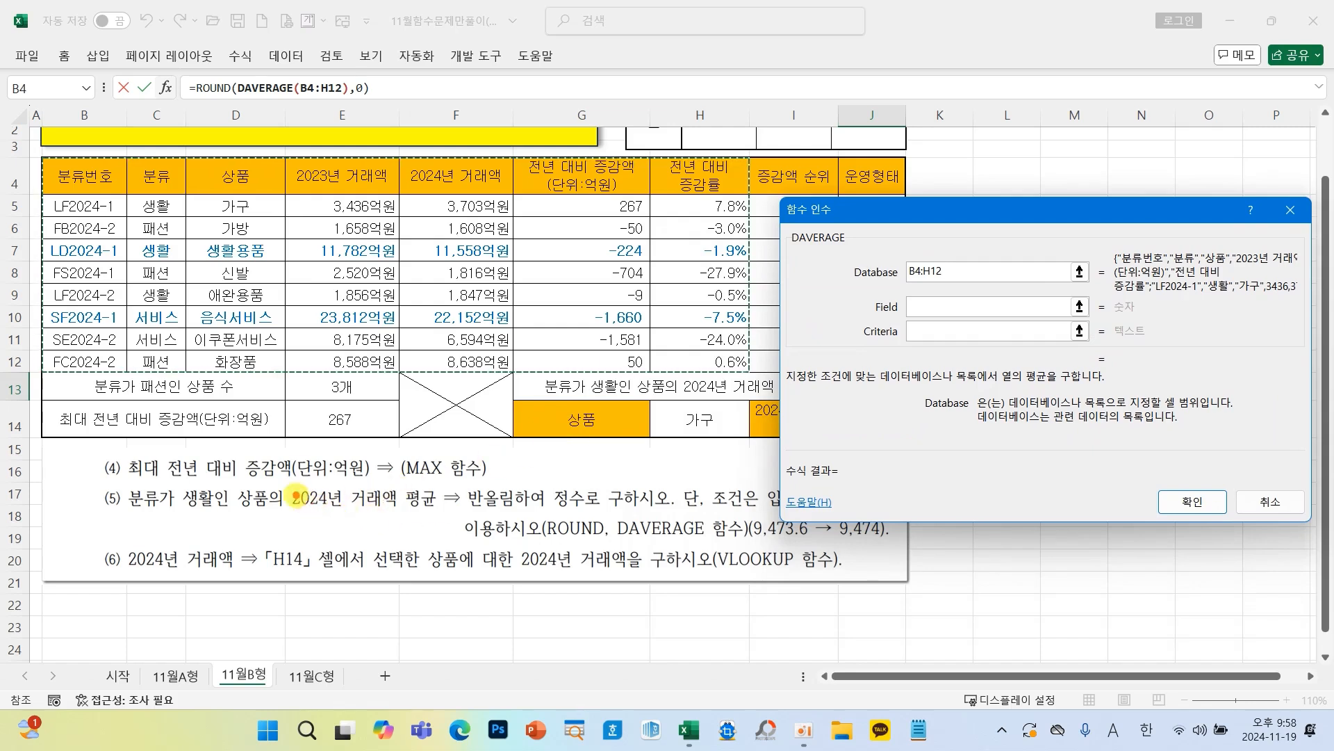
left_click_drag(286, 486, 398, 514)
left_click_drag(103, 203, 85, 286)
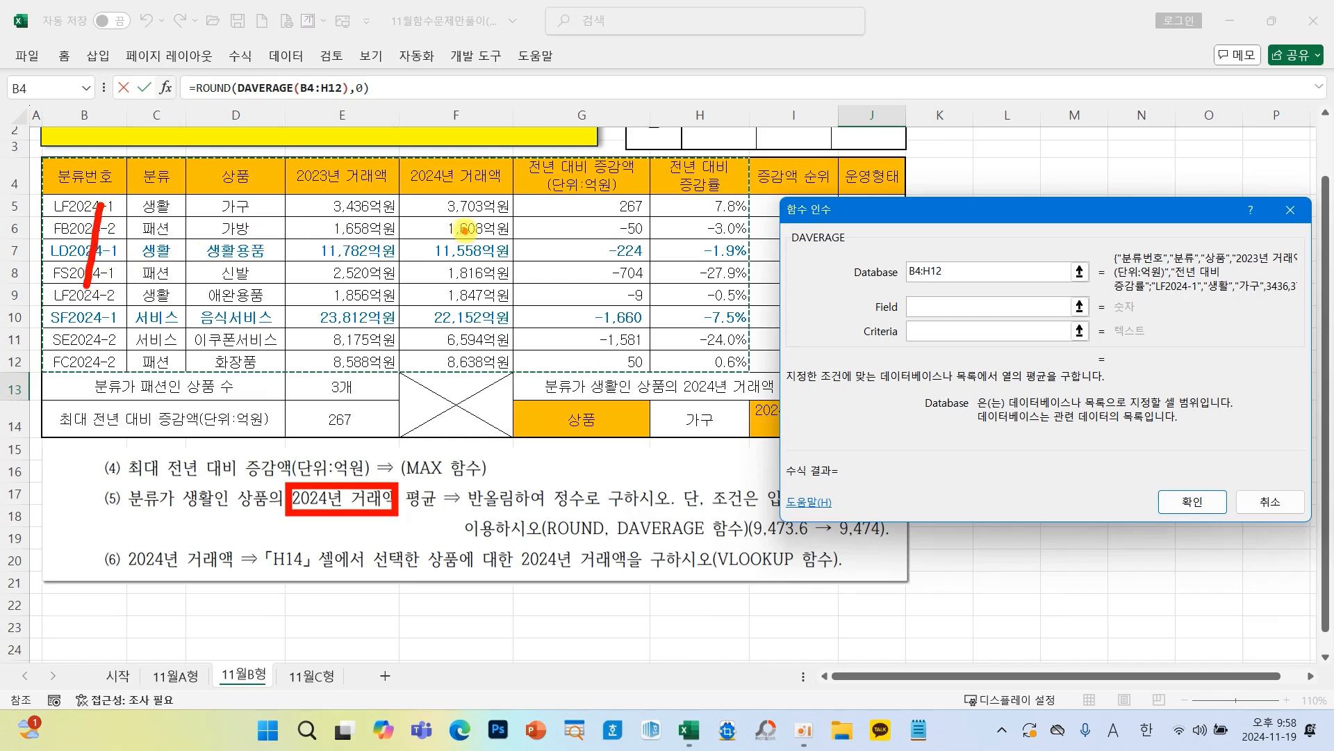
mouse_move(491, 227)
left_mouse_down()
mouse_move(437, 220)
mouse_move(439, 270)
mouse_move(495, 291)
mouse_move(442, 306)
left_mouse_up()
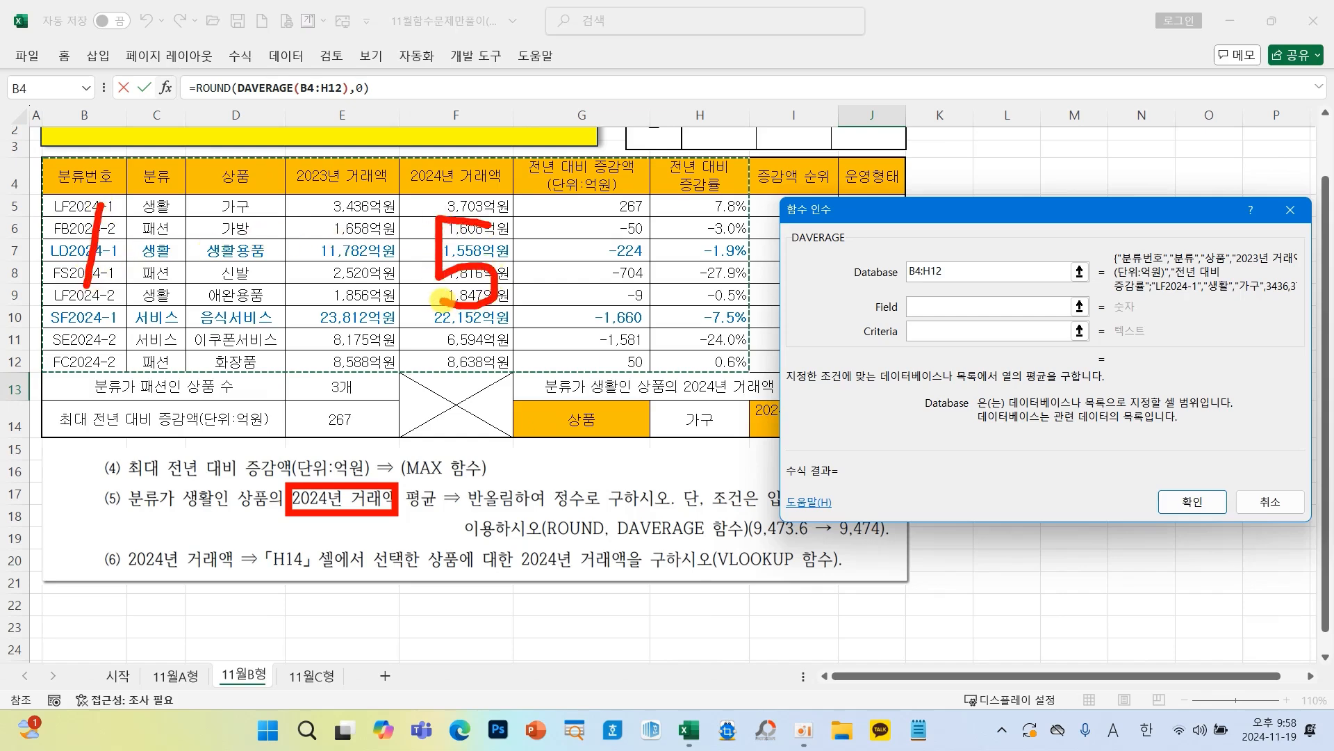
left_click(951, 306)
type("5")
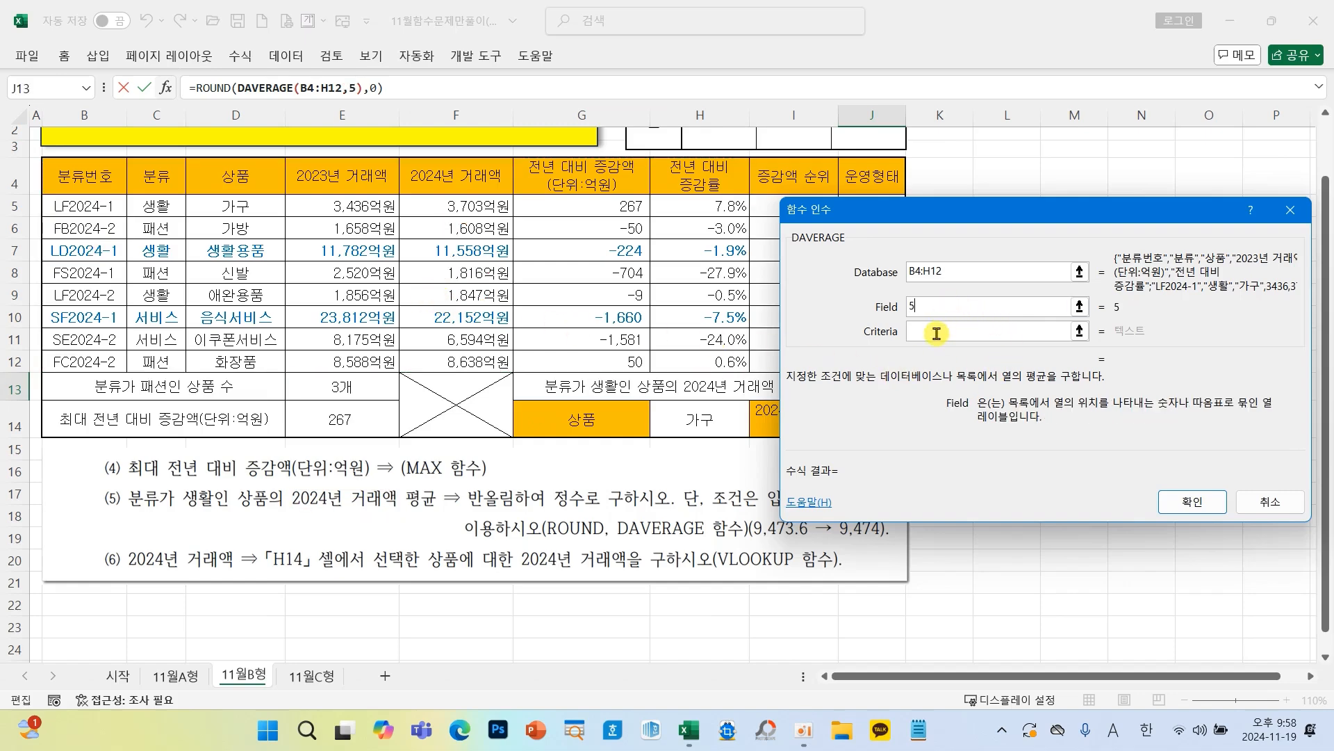
Step: Set DAVERAGE's Criteria to C4:C5 for 분류 생활 and complete the formula in J13
left_click(936, 331)
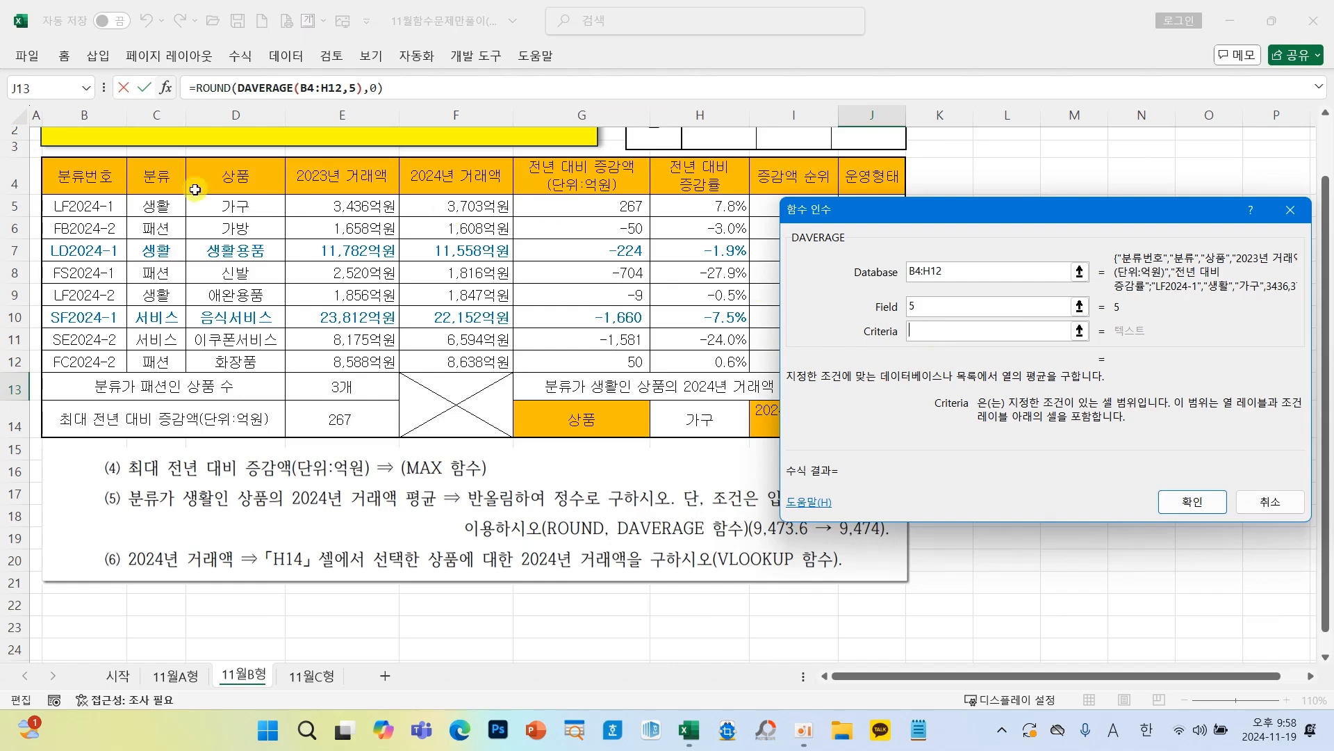
left_click_drag(151, 180, 143, 209)
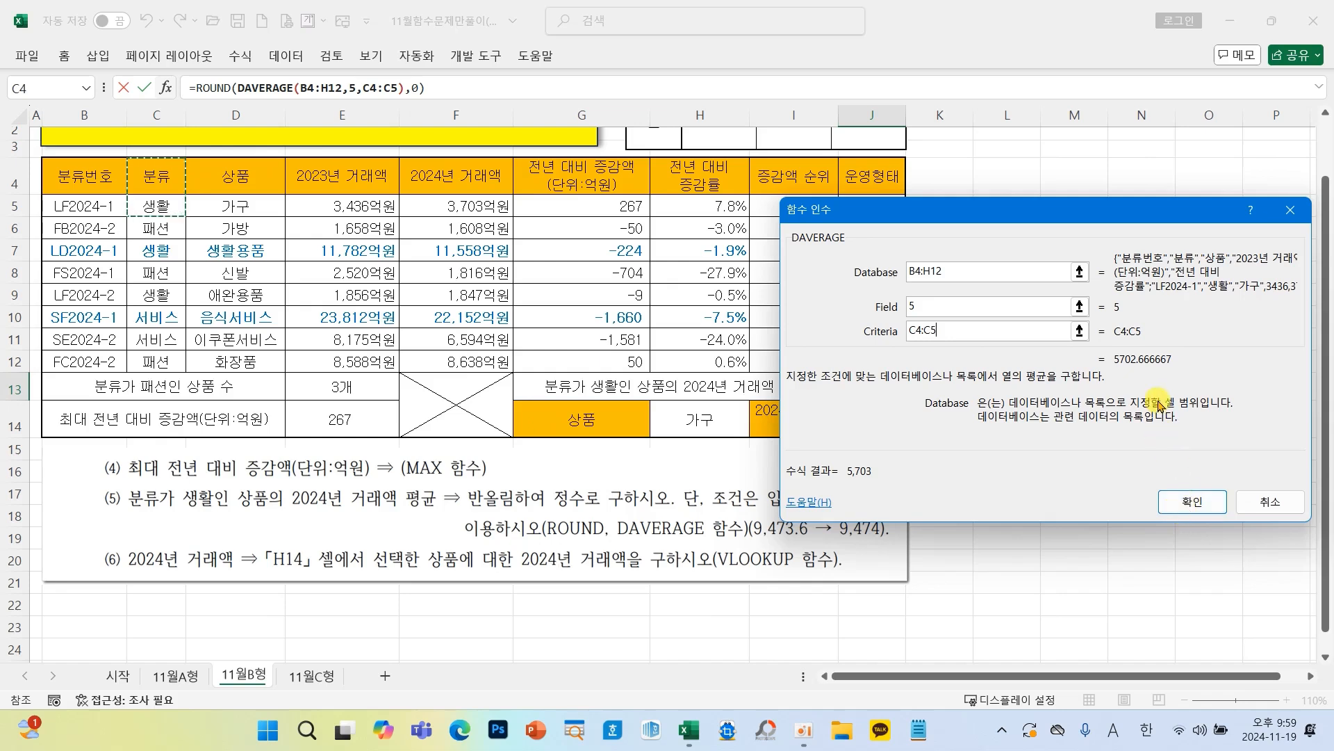
mouse_move(1086, 339)
left_mouse_down()
mouse_move(1211, 381)
mouse_move(1199, 376)
left_mouse_up()
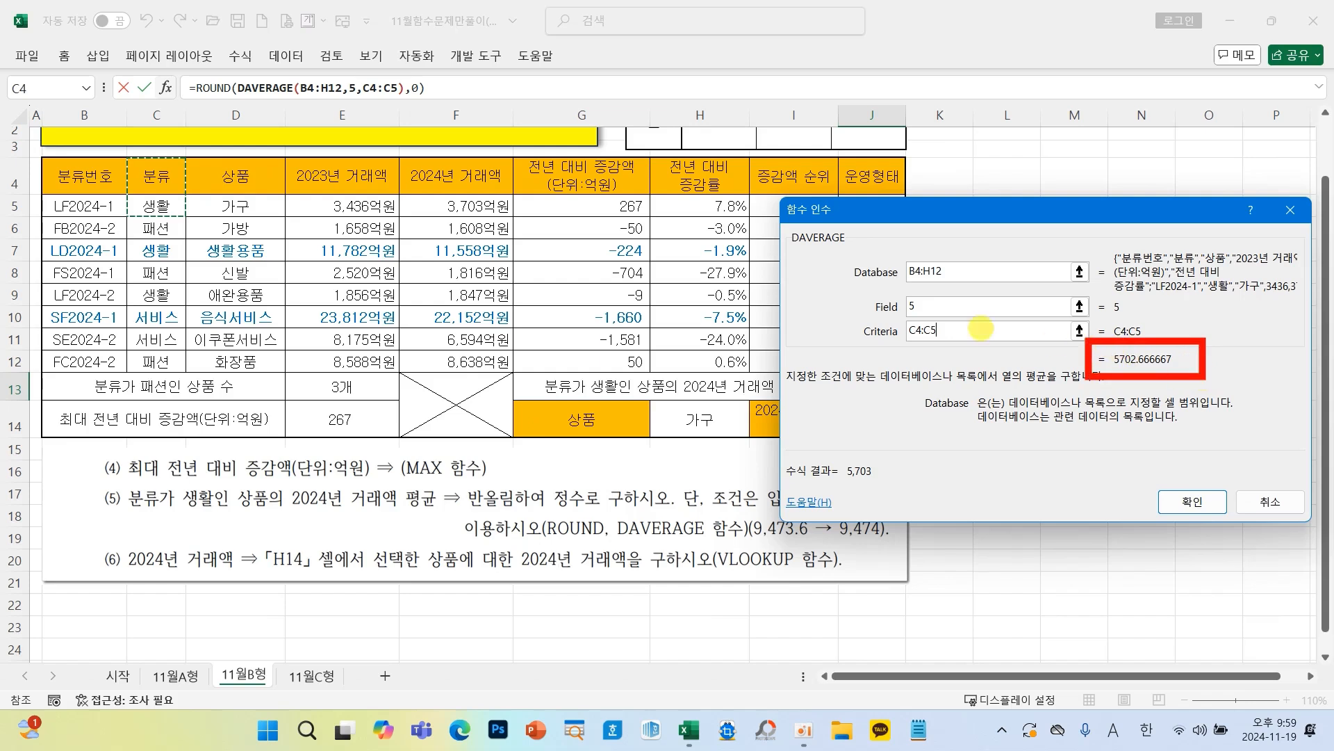
left_click_drag(238, 106, 146, 96)
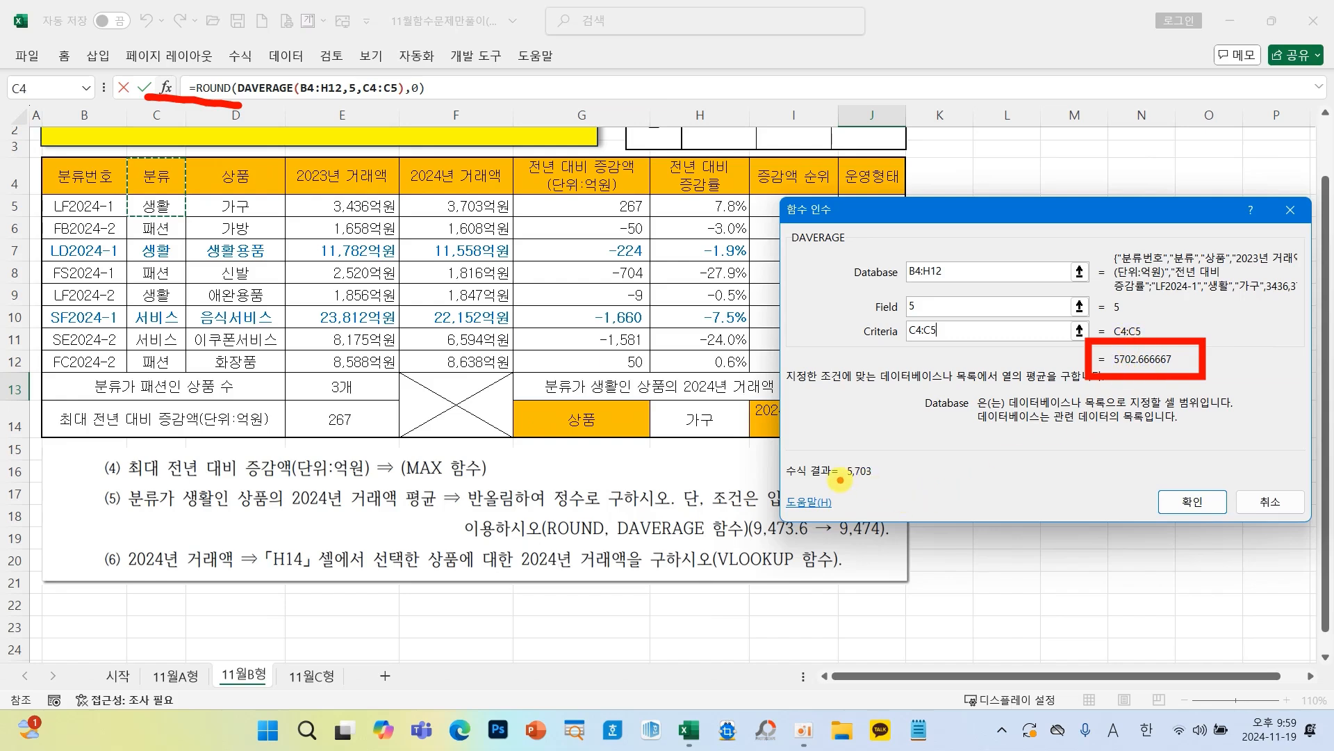
left_click(1191, 502)
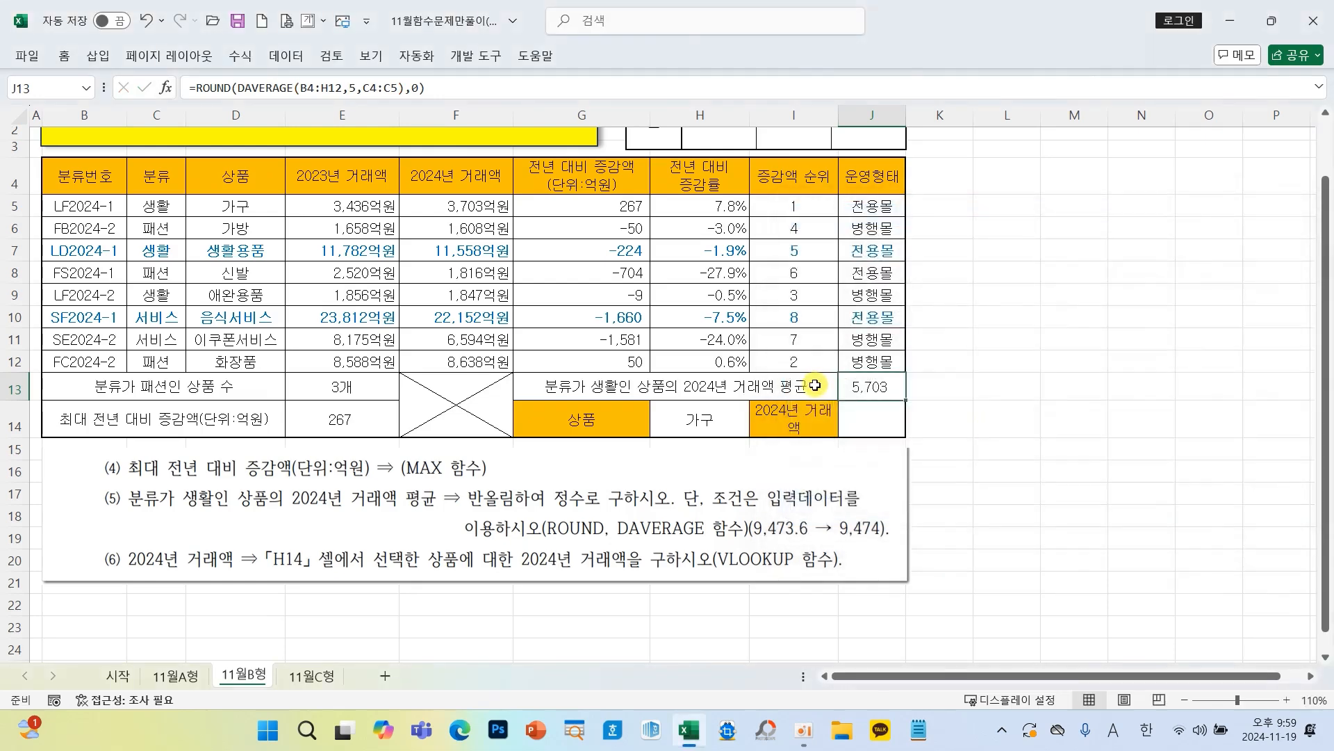
Step: Widen column I to fit the 2024년 거래액 label on one line, and review question (6) about the product selected in H14
left_click(874, 425)
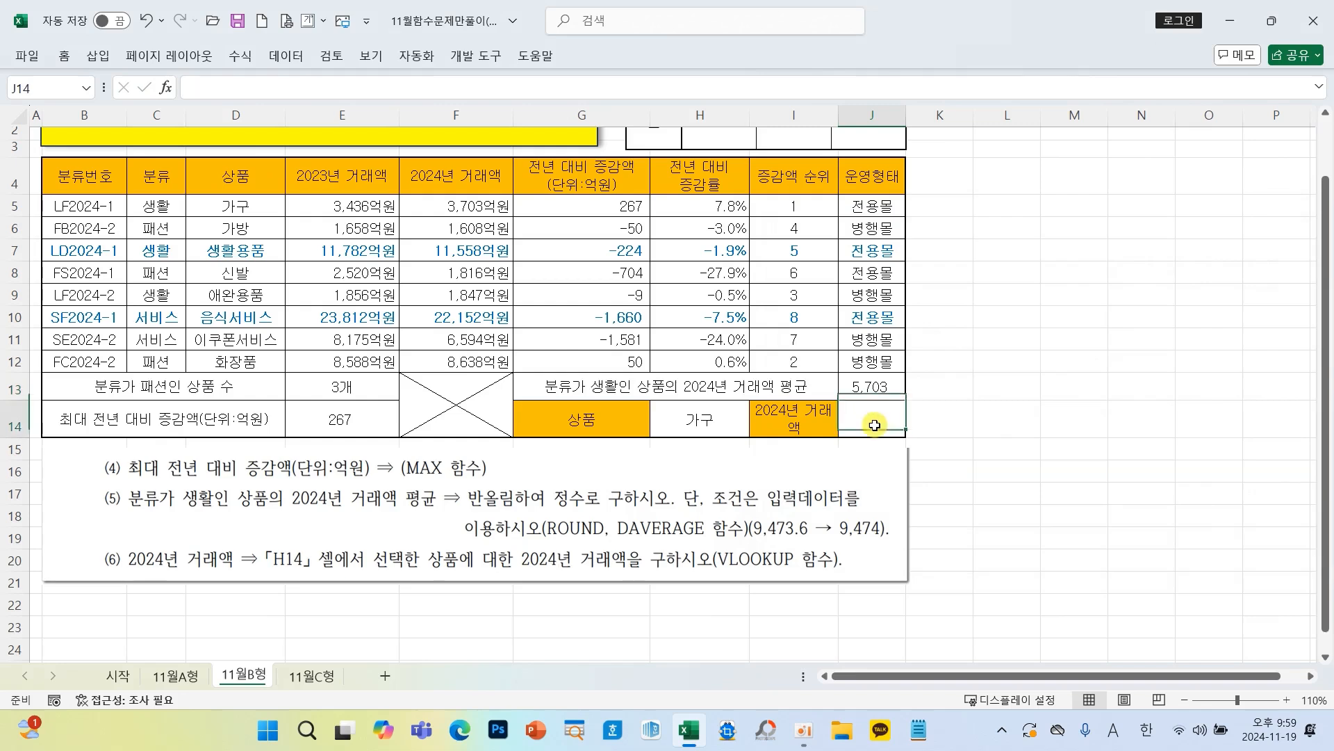
left_click_drag(838, 115, 856, 115)
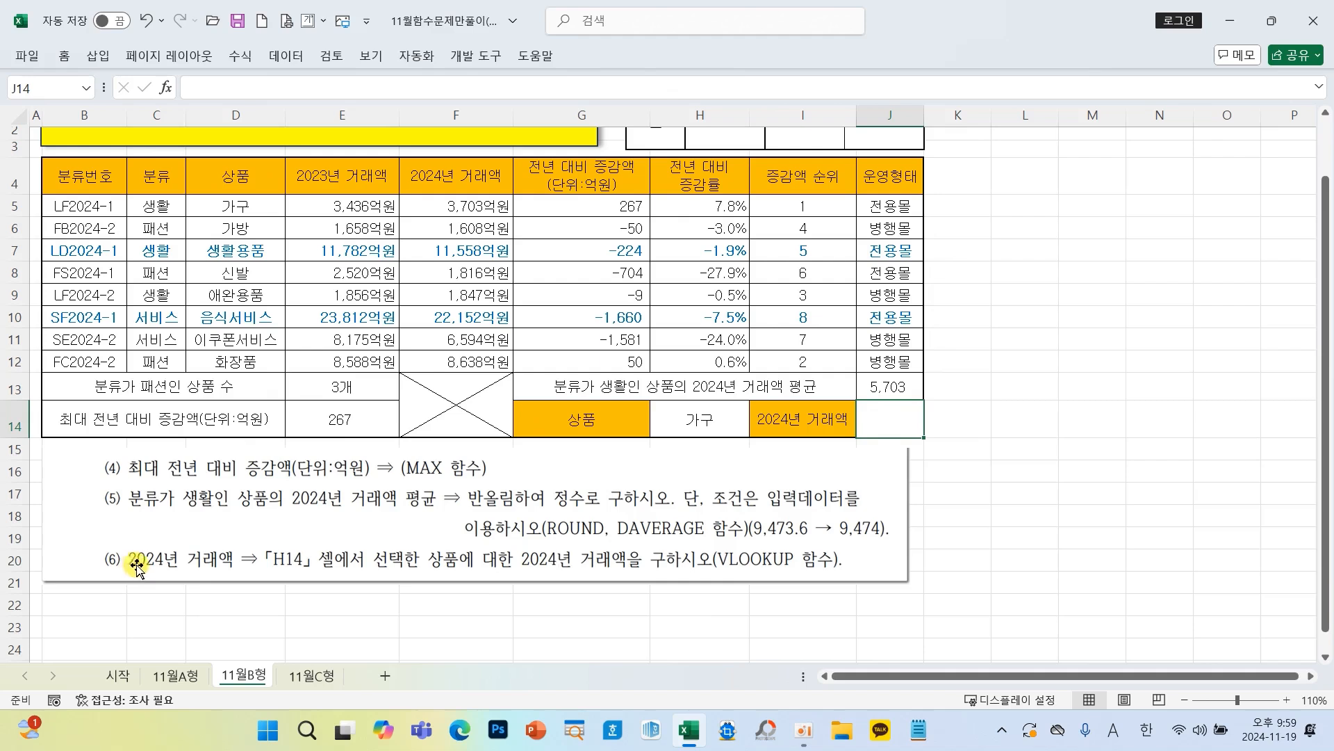
left_click(705, 419)
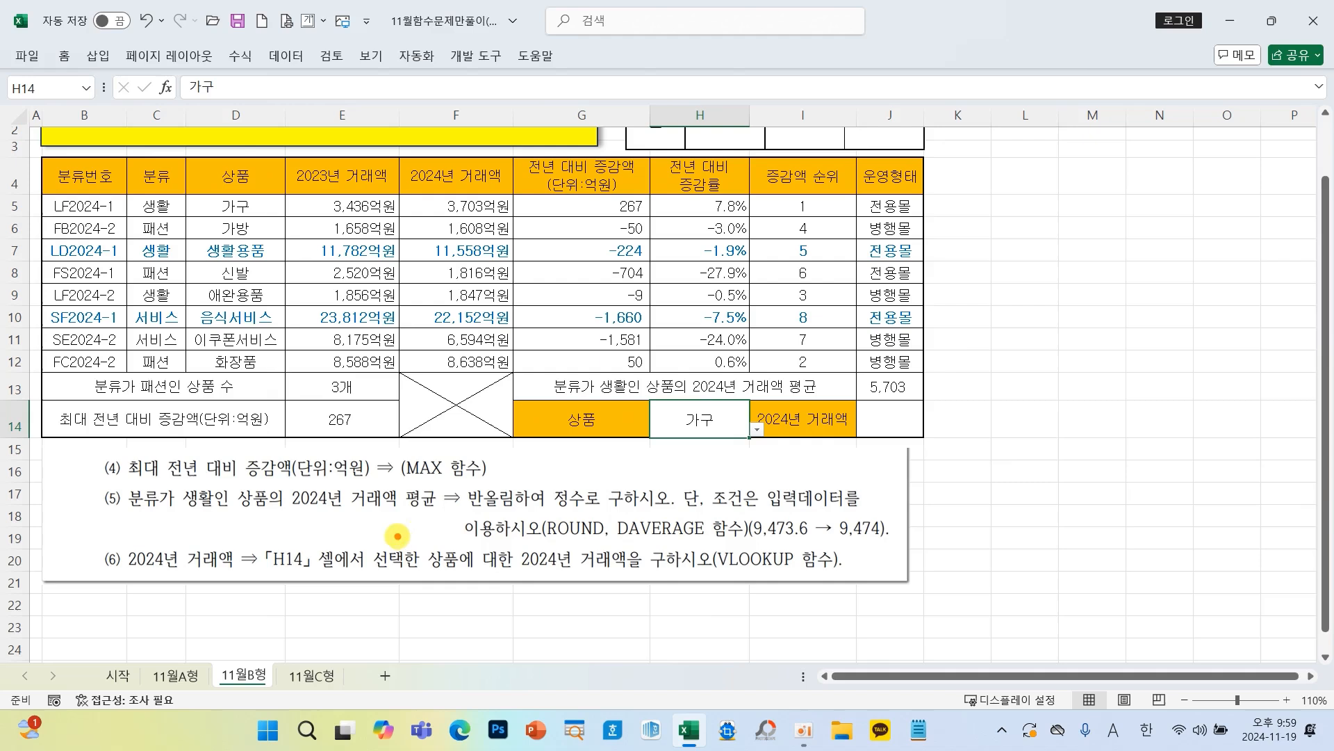
mouse_move(397, 535)
left_mouse_down()
mouse_move(424, 564)
mouse_move(640, 585)
left_mouse_up()
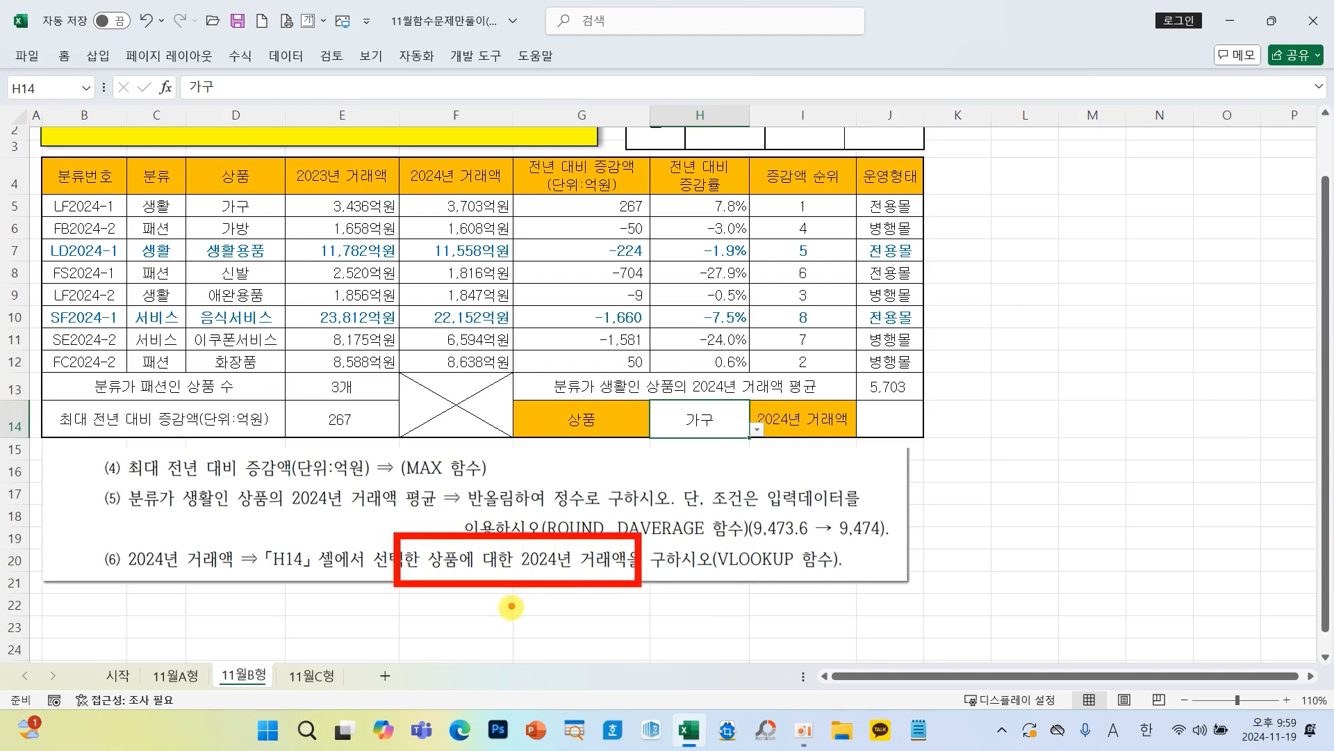
Step: Start a VLOOKUP function in J14 with H14 as the lookup value and 0 as the range lookup for an exact match
left_click(888, 421)
left_click(167, 88)
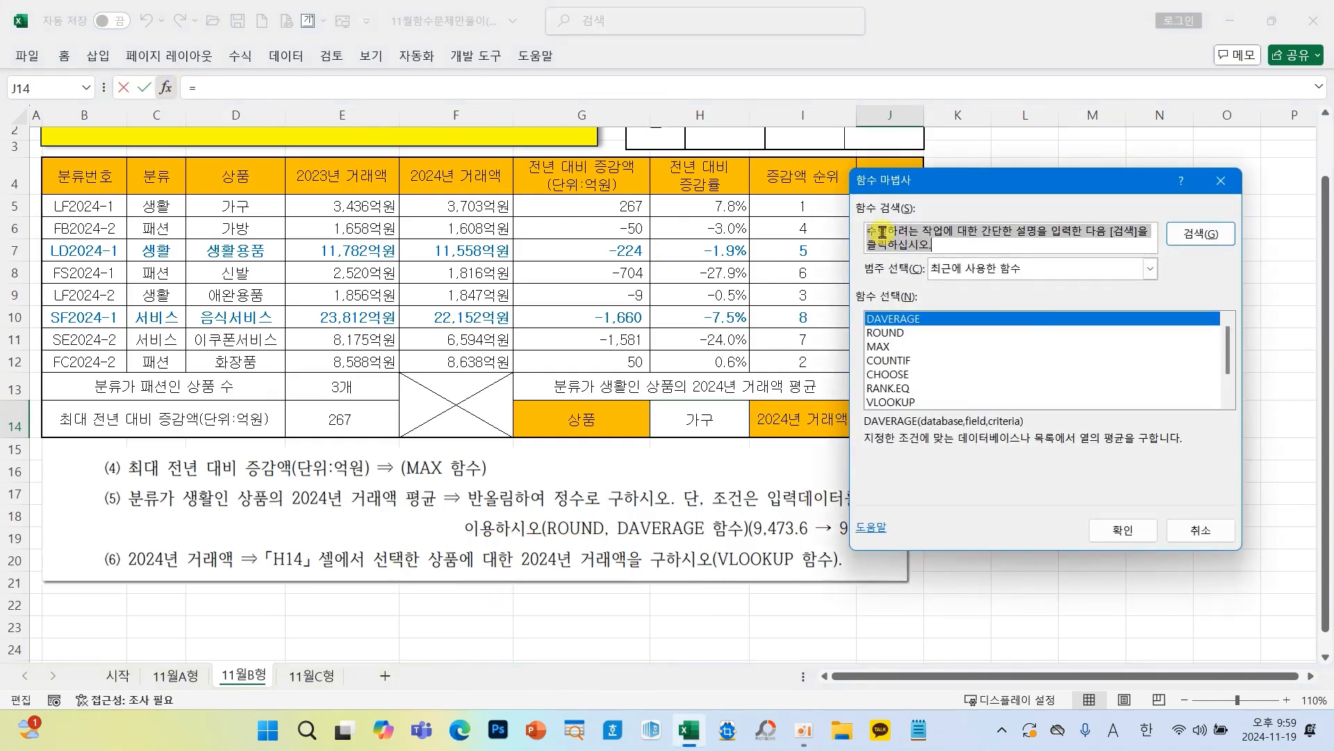
left_click(894, 402)
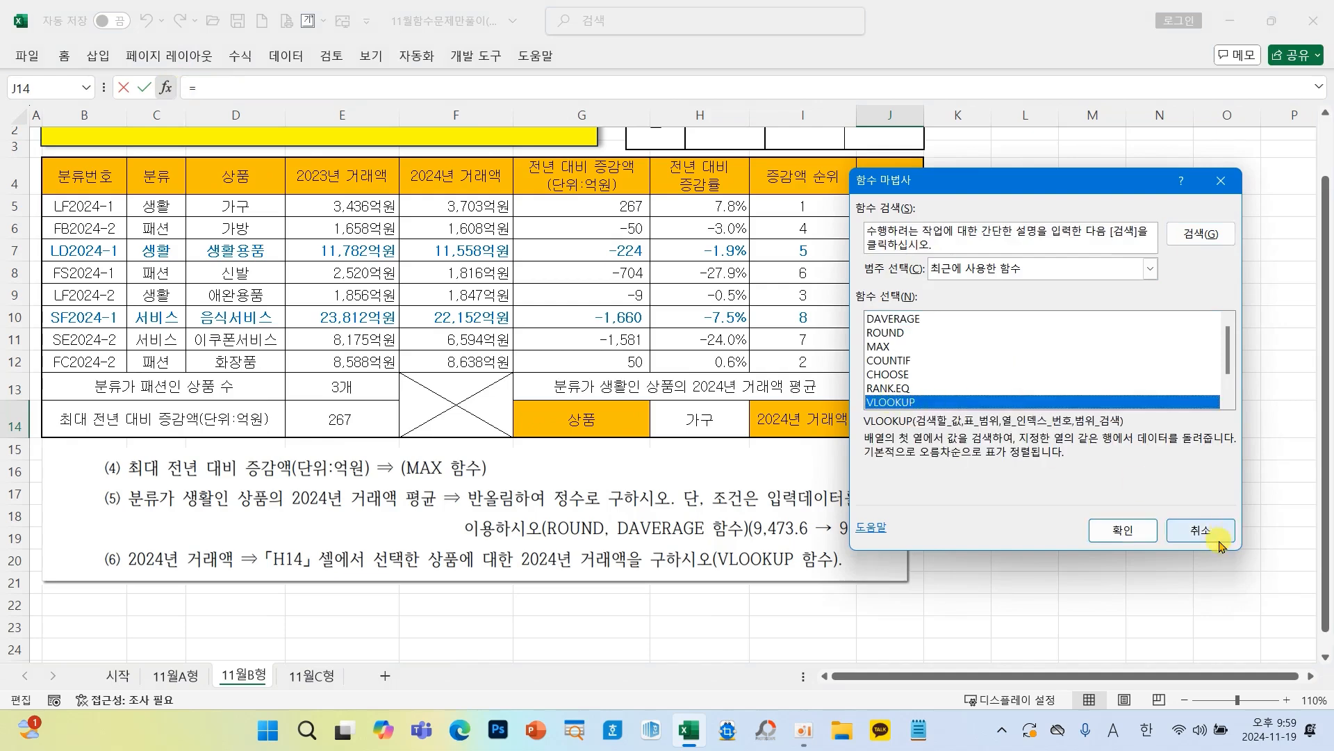
left_click(1123, 529)
left_click_drag(870, 210, 659, 70)
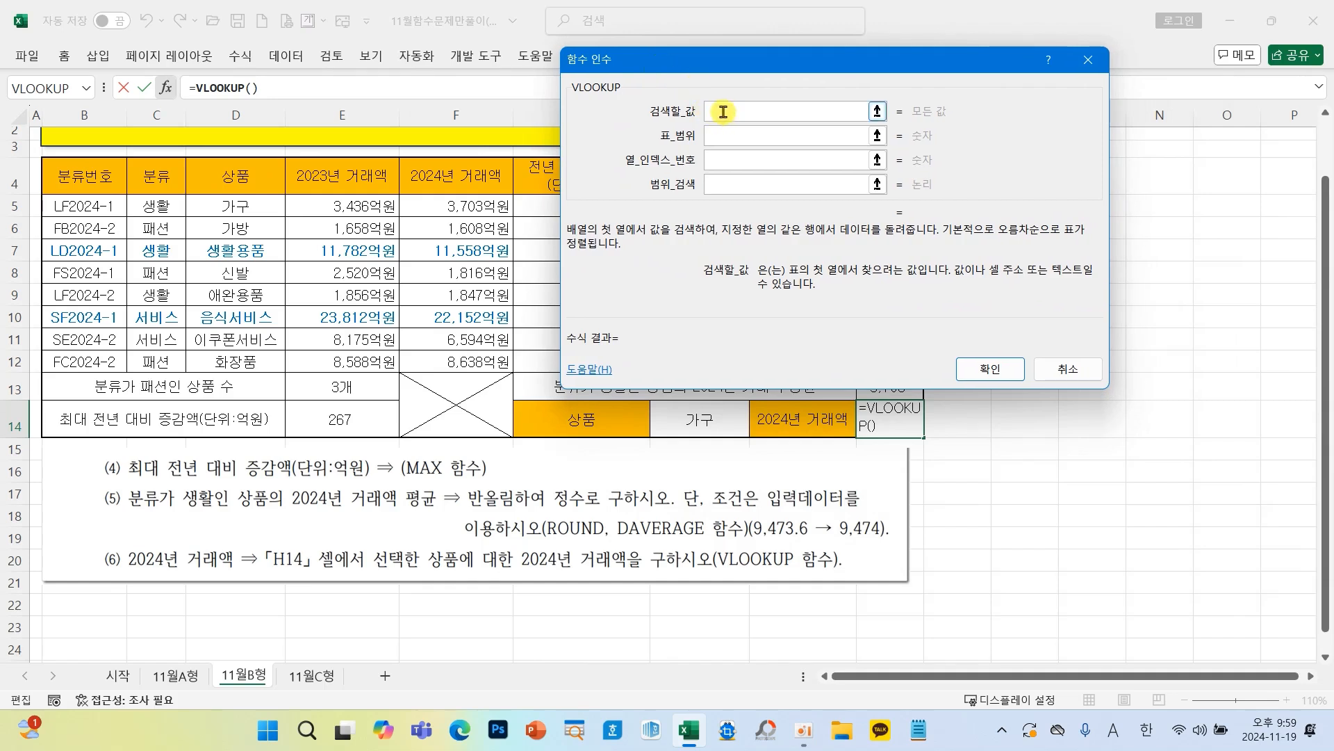
left_click_drag(703, 60, 698, 52)
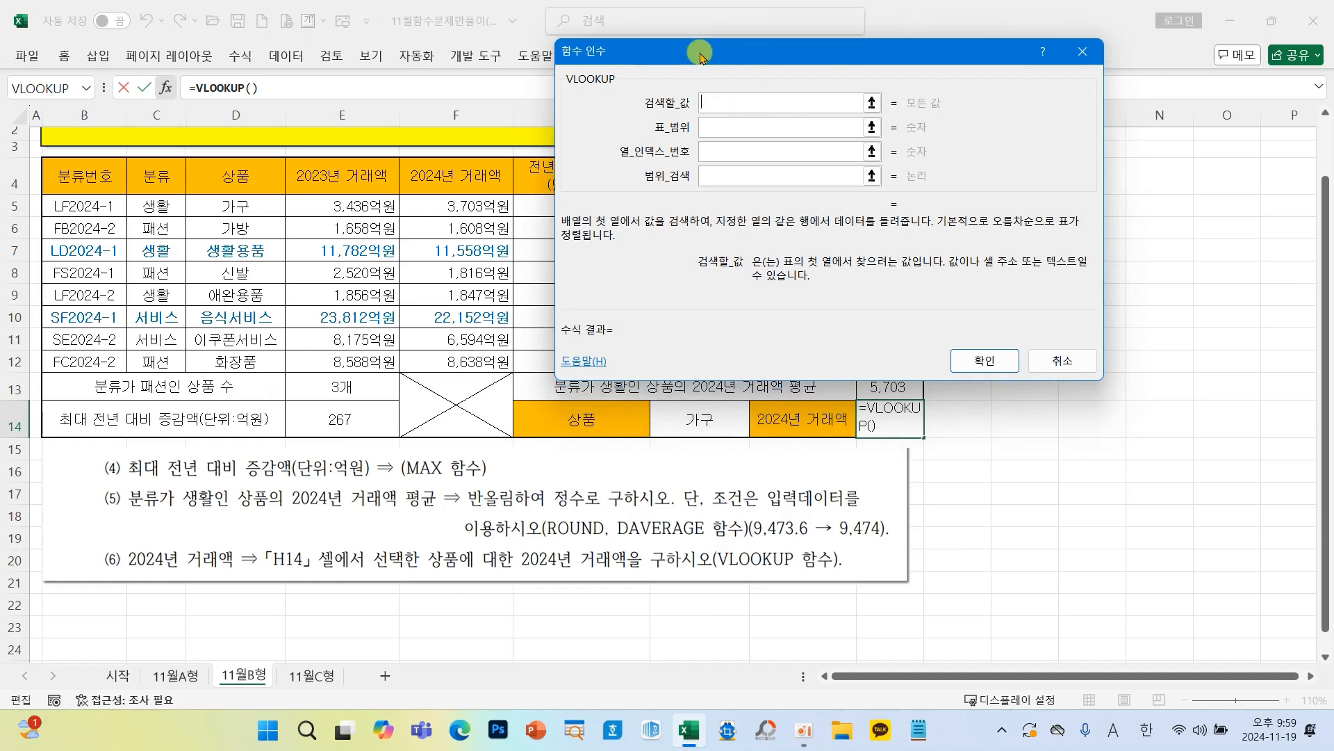
left_click(703, 414)
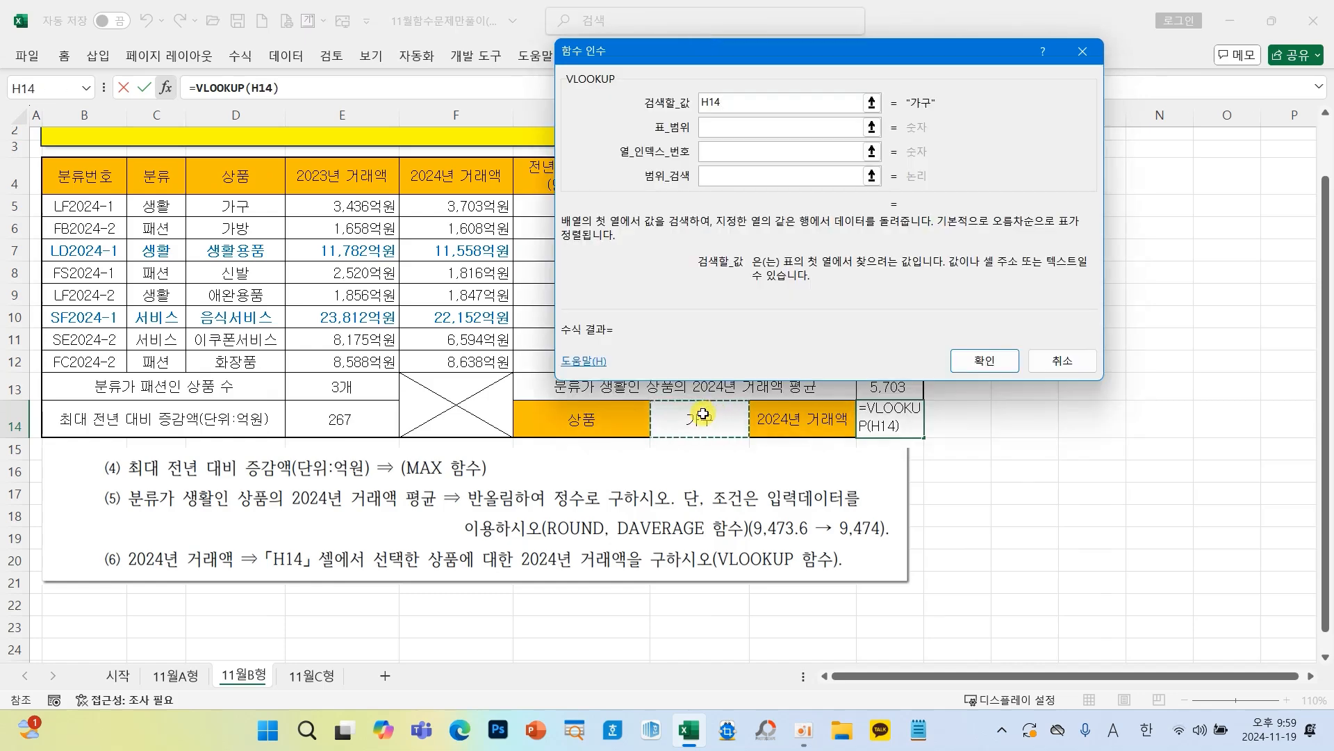
left_click(725, 175)
type("0")
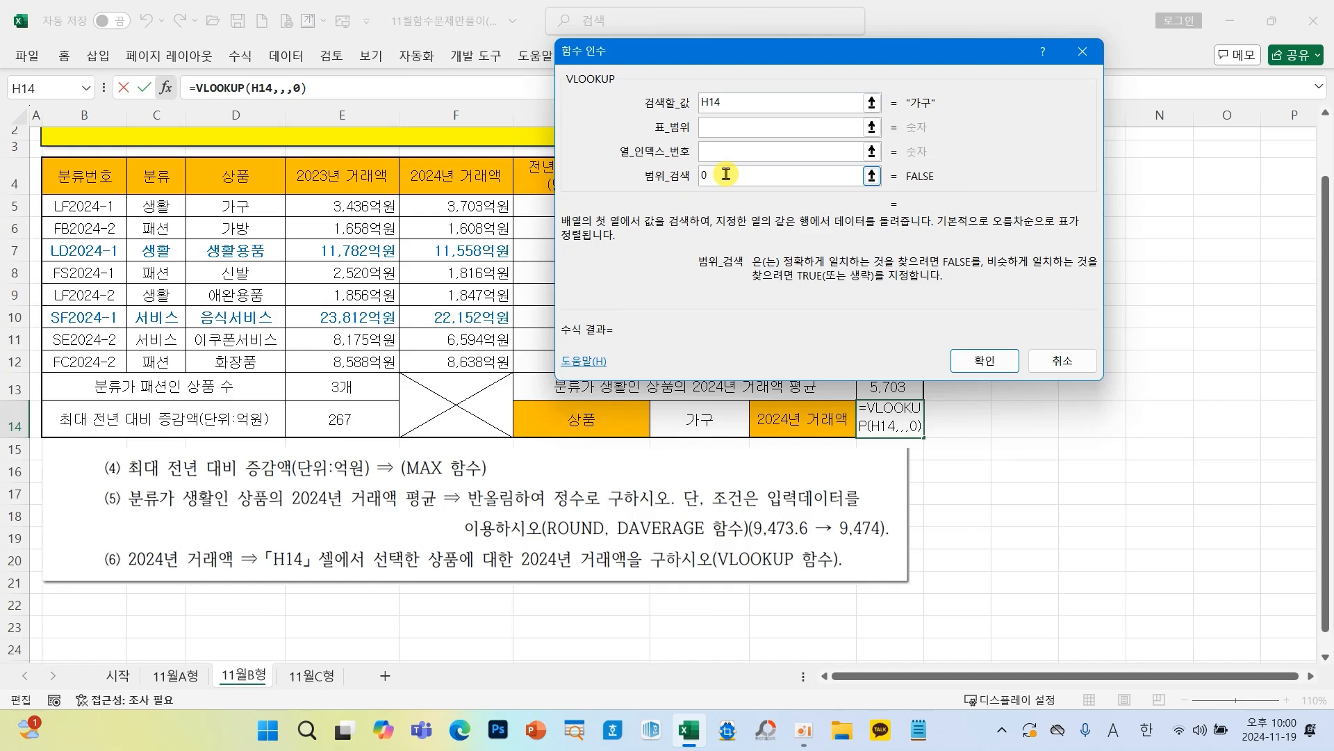
Step: Set VLOOKUP's table range to D5:F12, running from the 상품 column to the 2024년 거래액 column
left_click(730, 126)
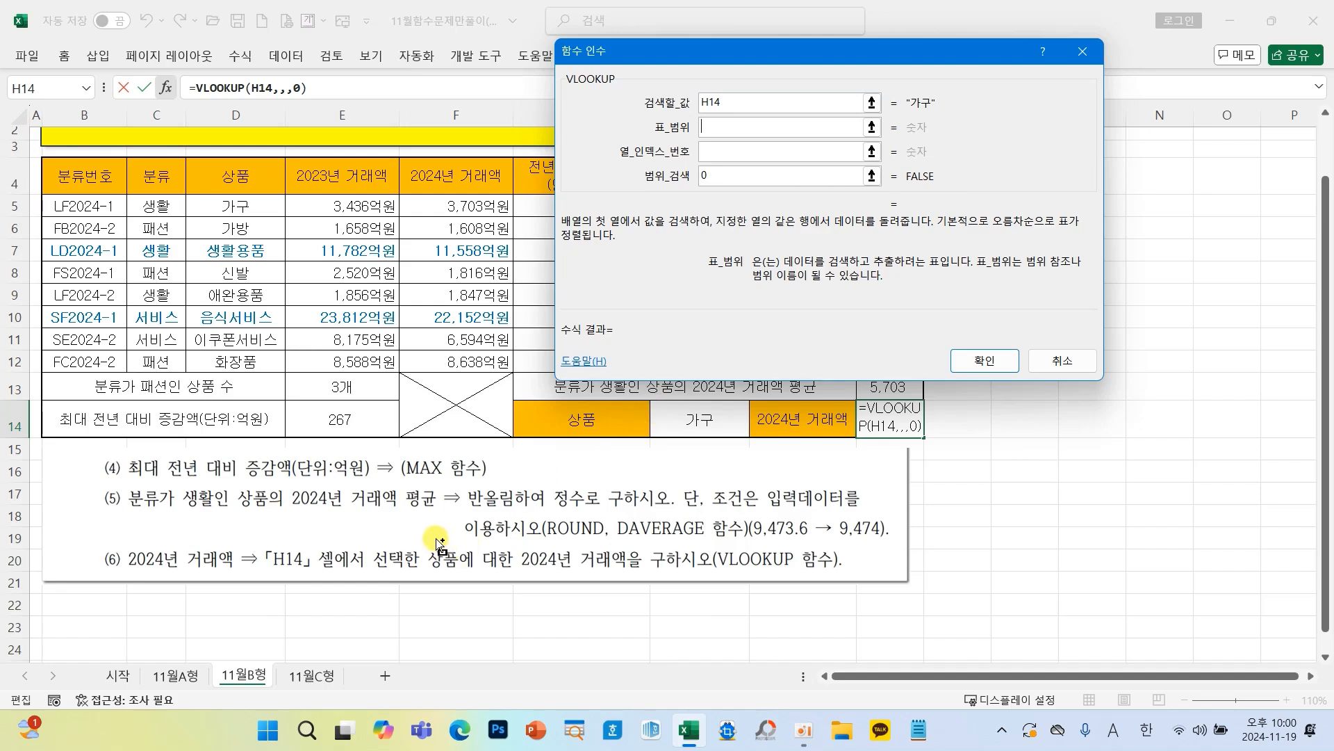
key("ctrl+2")
left_click_drag(422, 545, 671, 584)
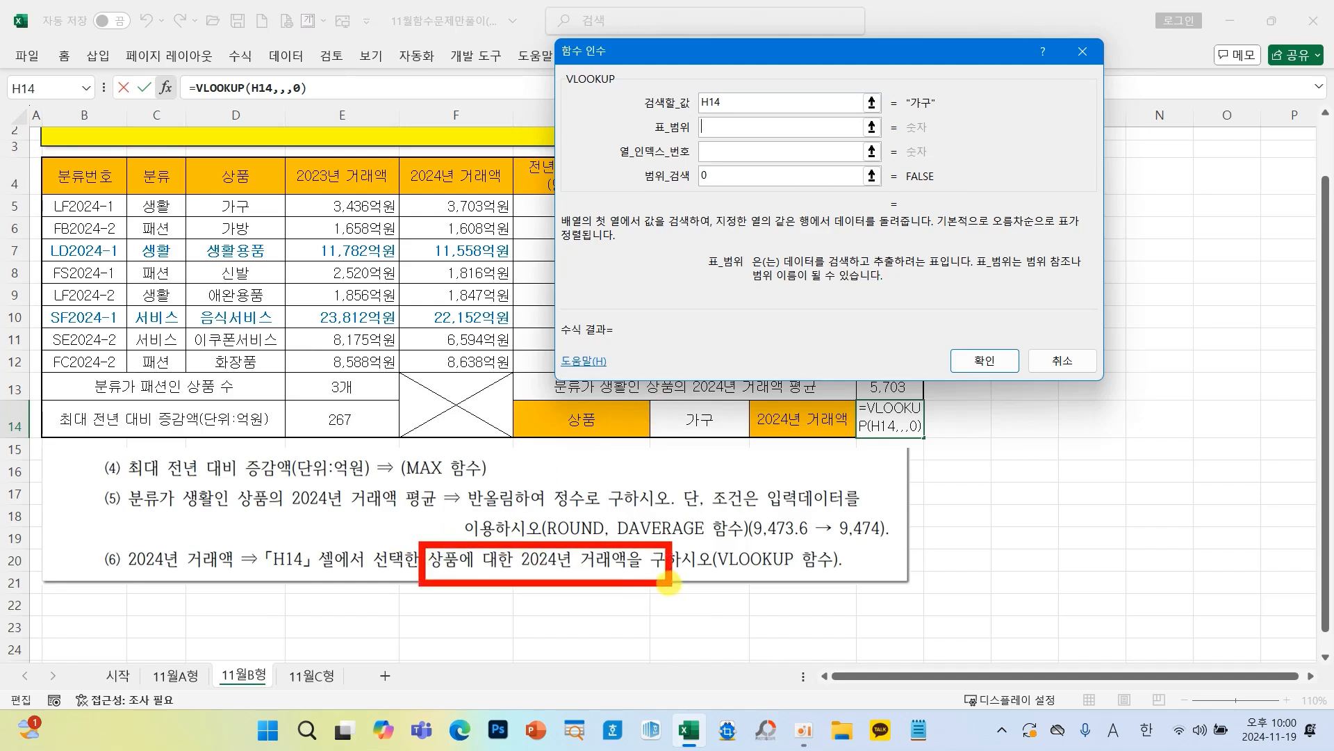
key("Escape")
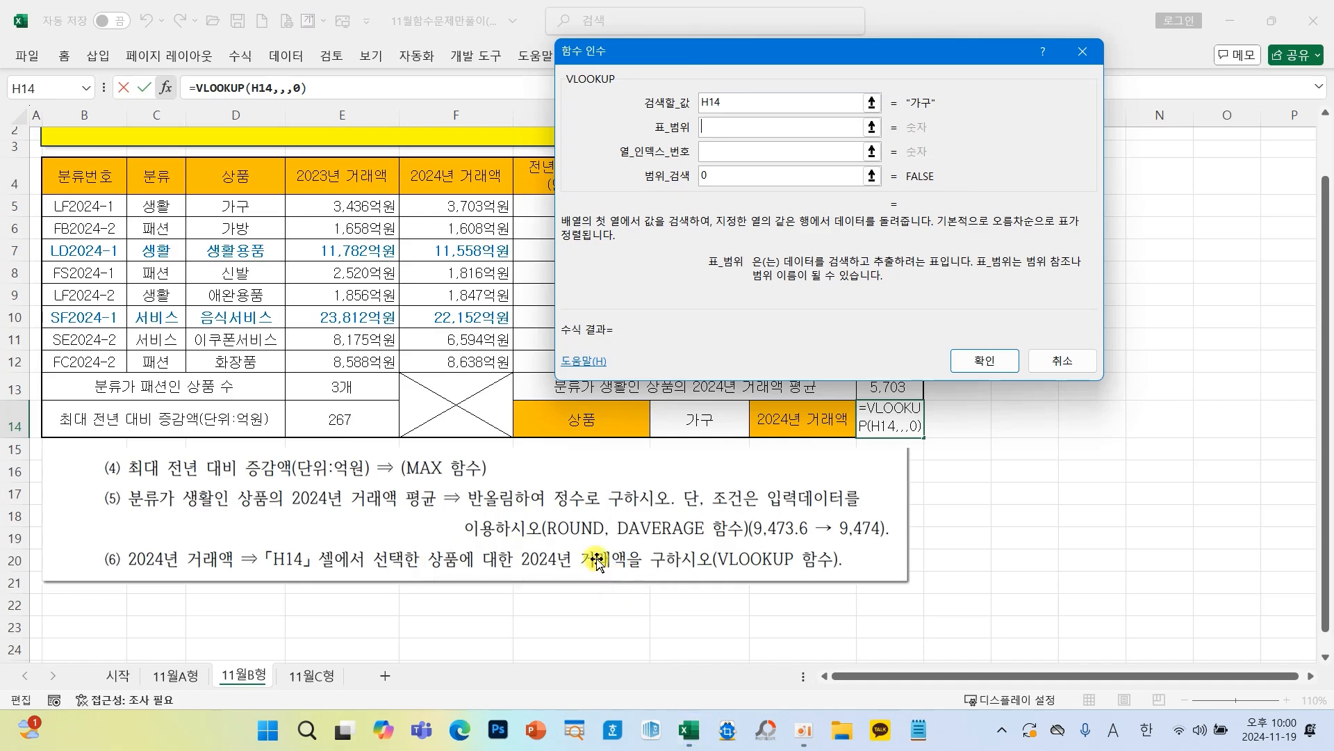
left_click(243, 202)
left_click_drag(244, 202, 475, 355)
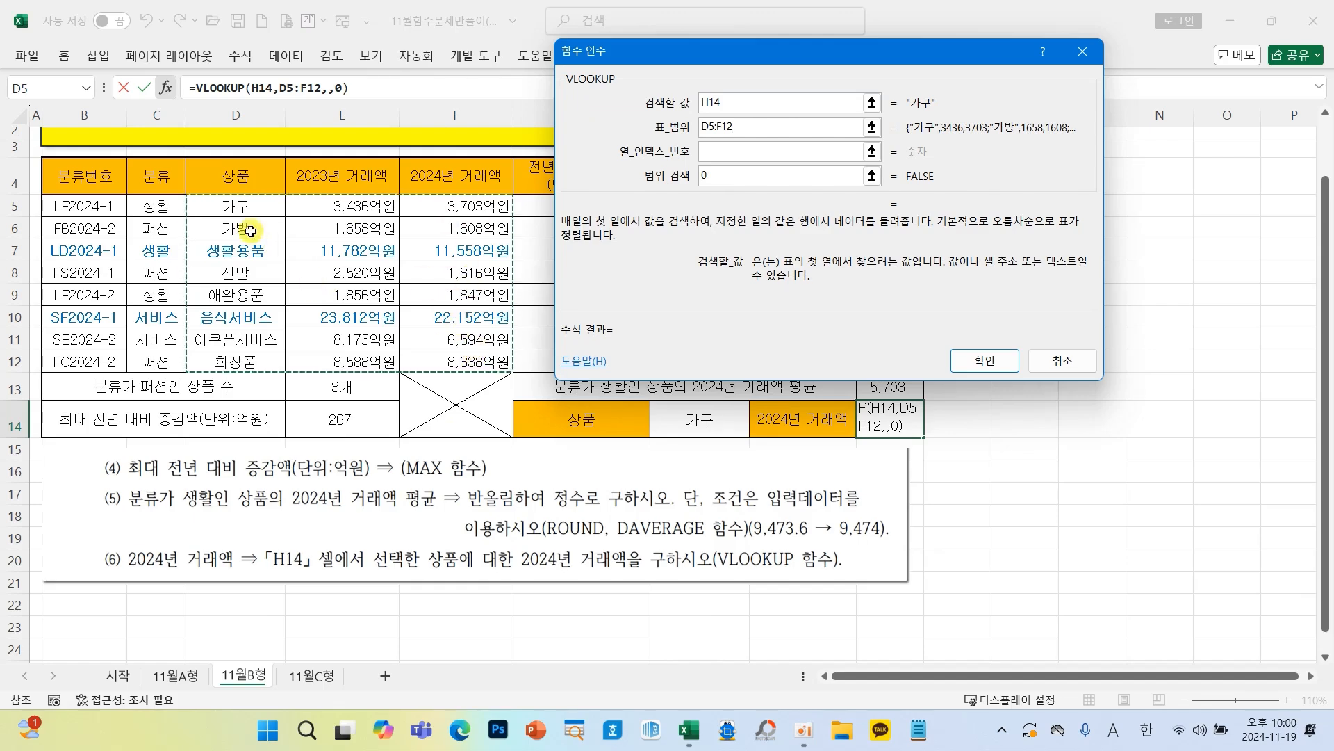
Step: Set VLOOKUP's column index number to 3 and complete the formula in J14
left_click(784, 148)
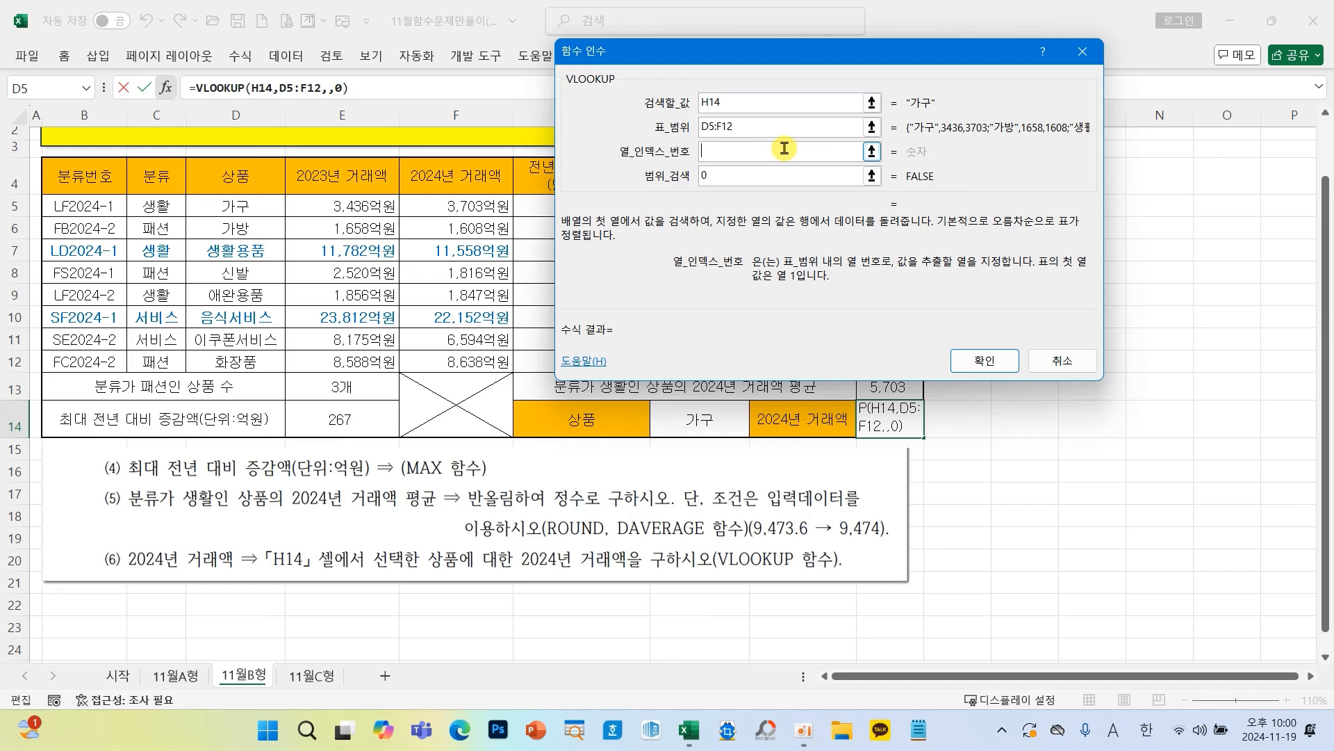
type("3")
left_click(985, 360)
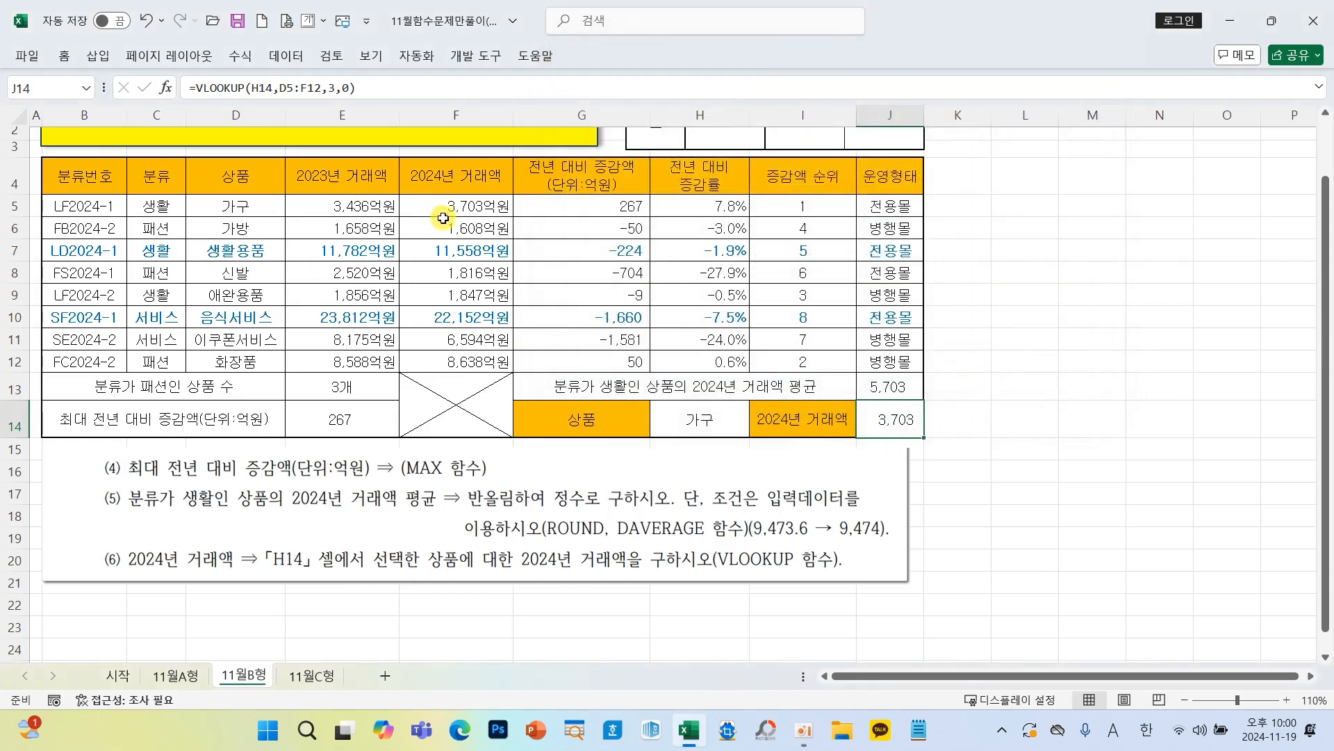
Step: Test the lookup by changing the product in H14 to 생활용품 and back to 가구
left_click(756, 429)
left_click(723, 492)
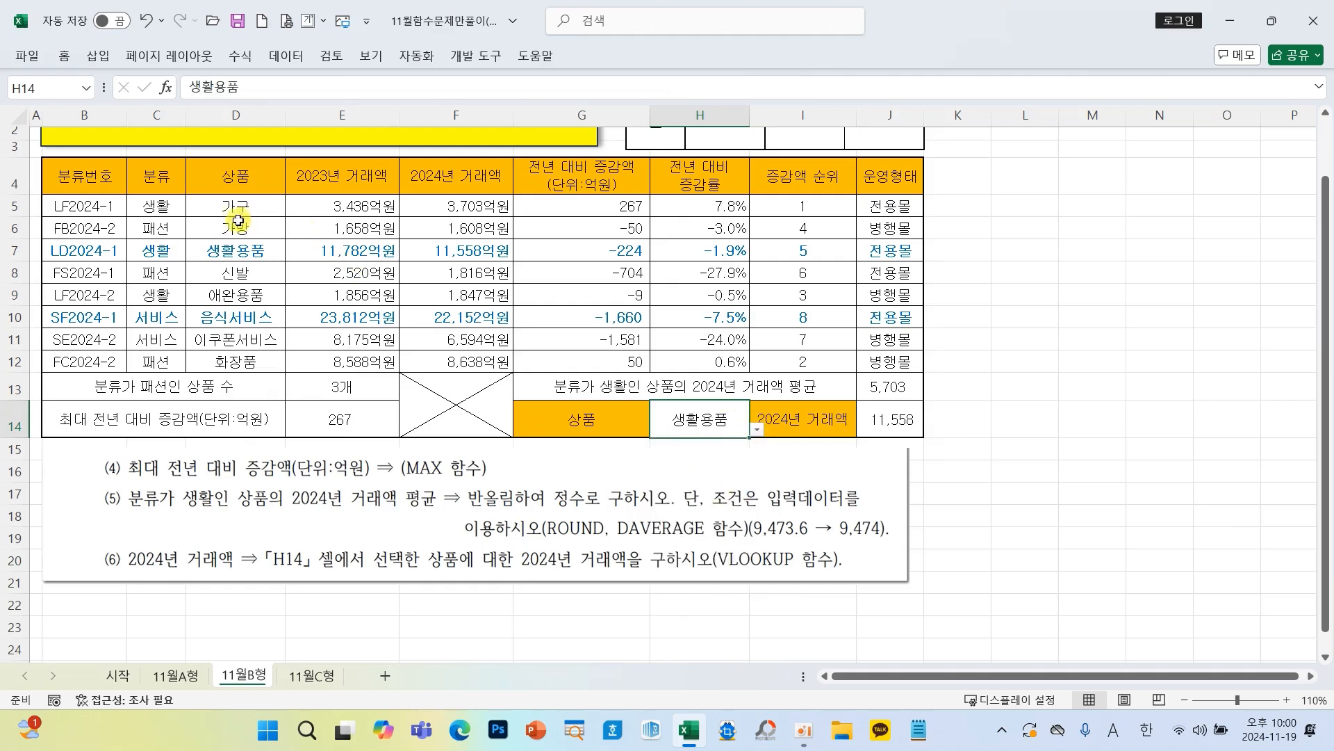
left_click(758, 433)
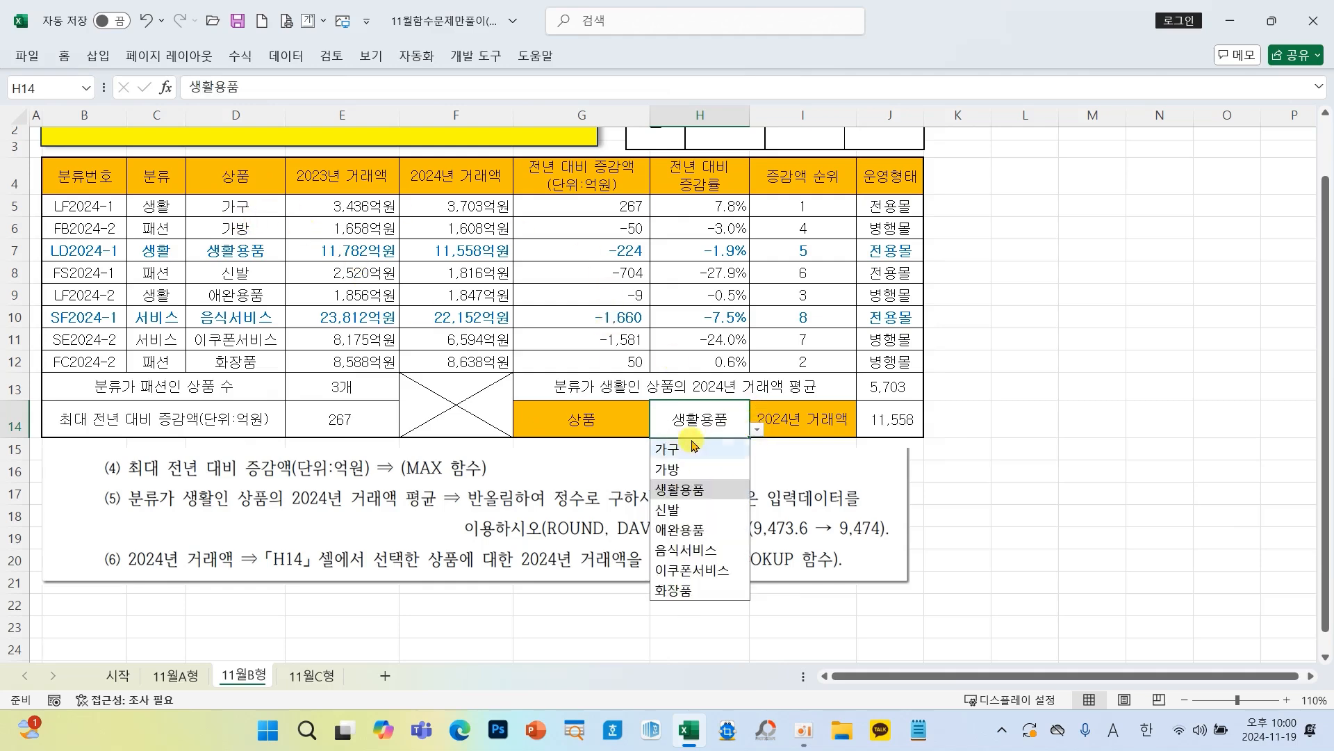
left_click(681, 463)
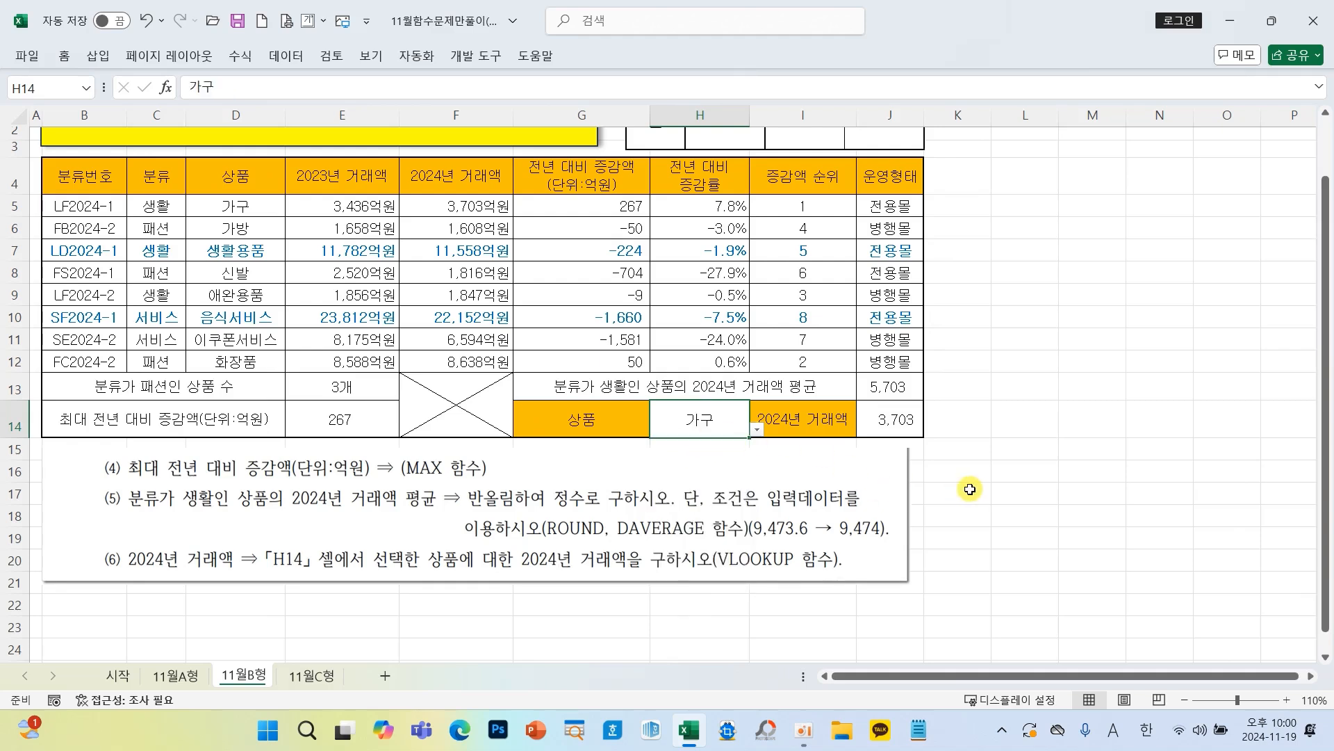
Step: Apply a thick outside border around the data range B5:J12
left_click_drag(94, 214, 873, 361)
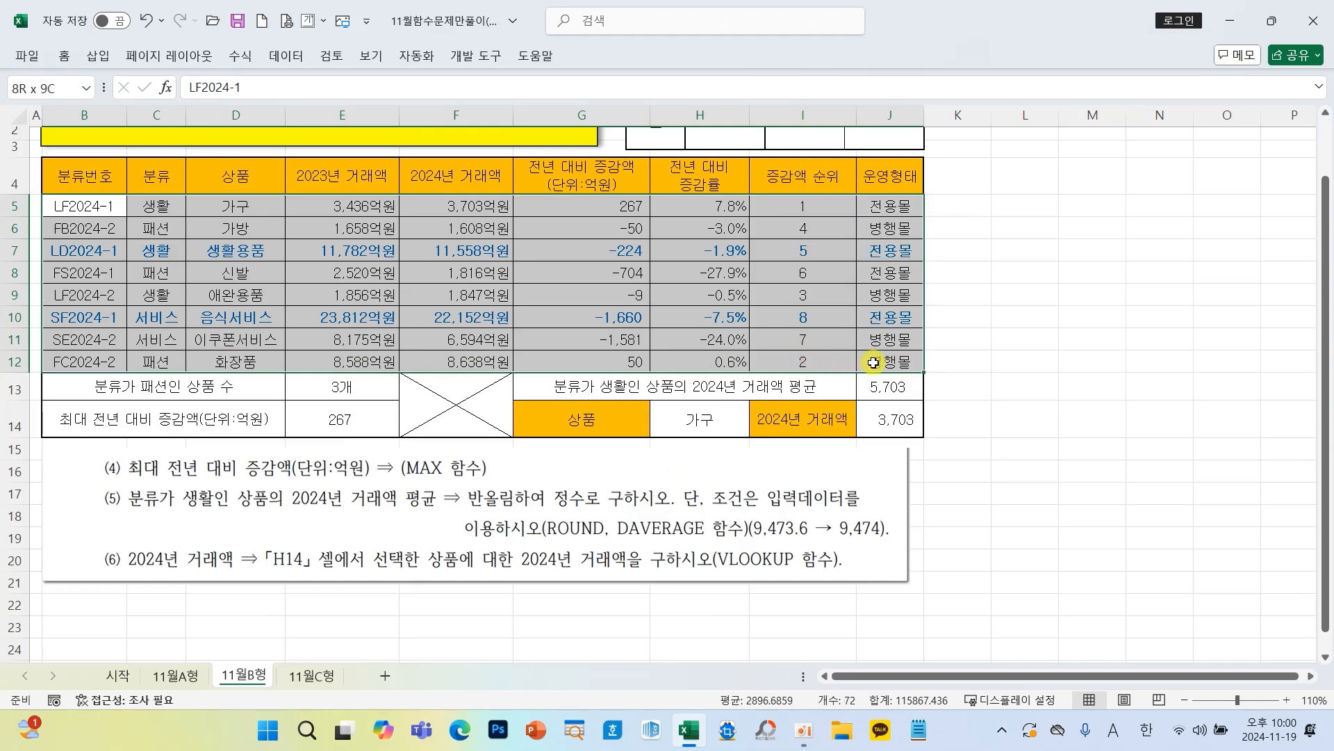
left_click(69, 66)
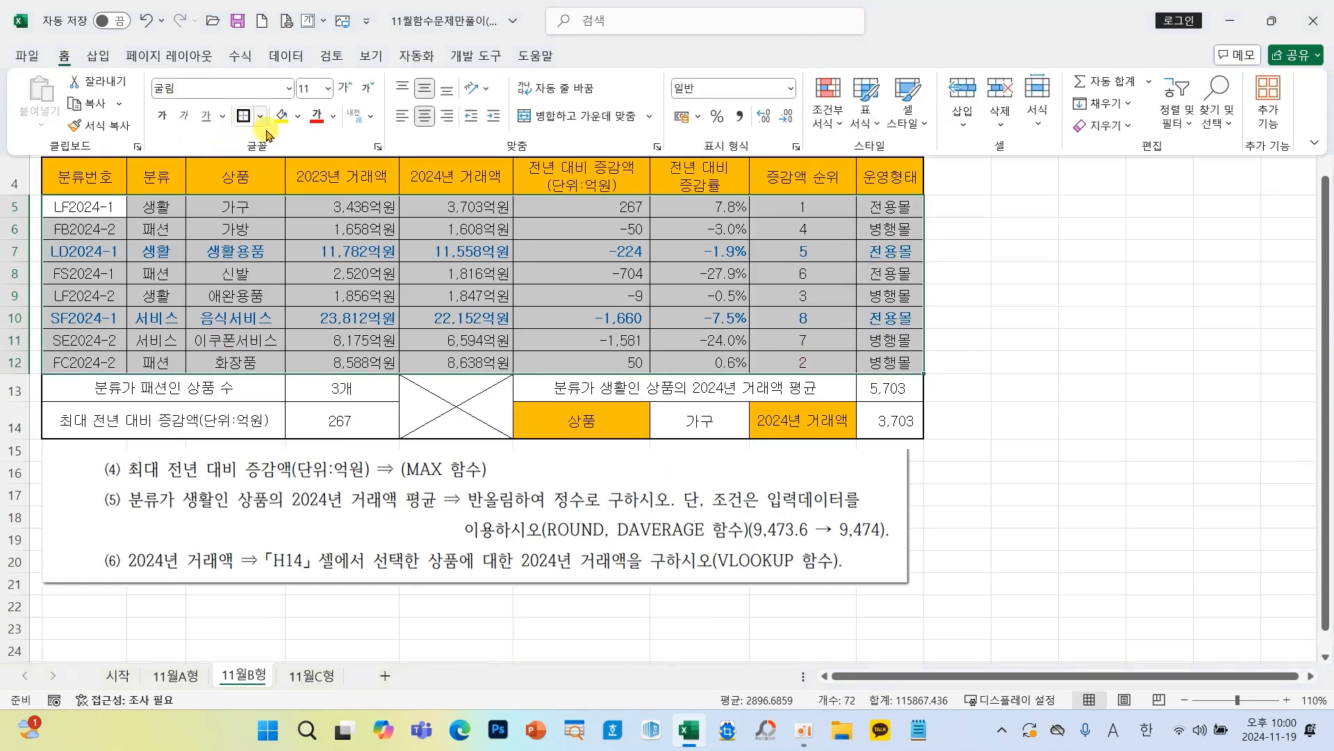
left_click(1037, 409)
left_click(1042, 385)
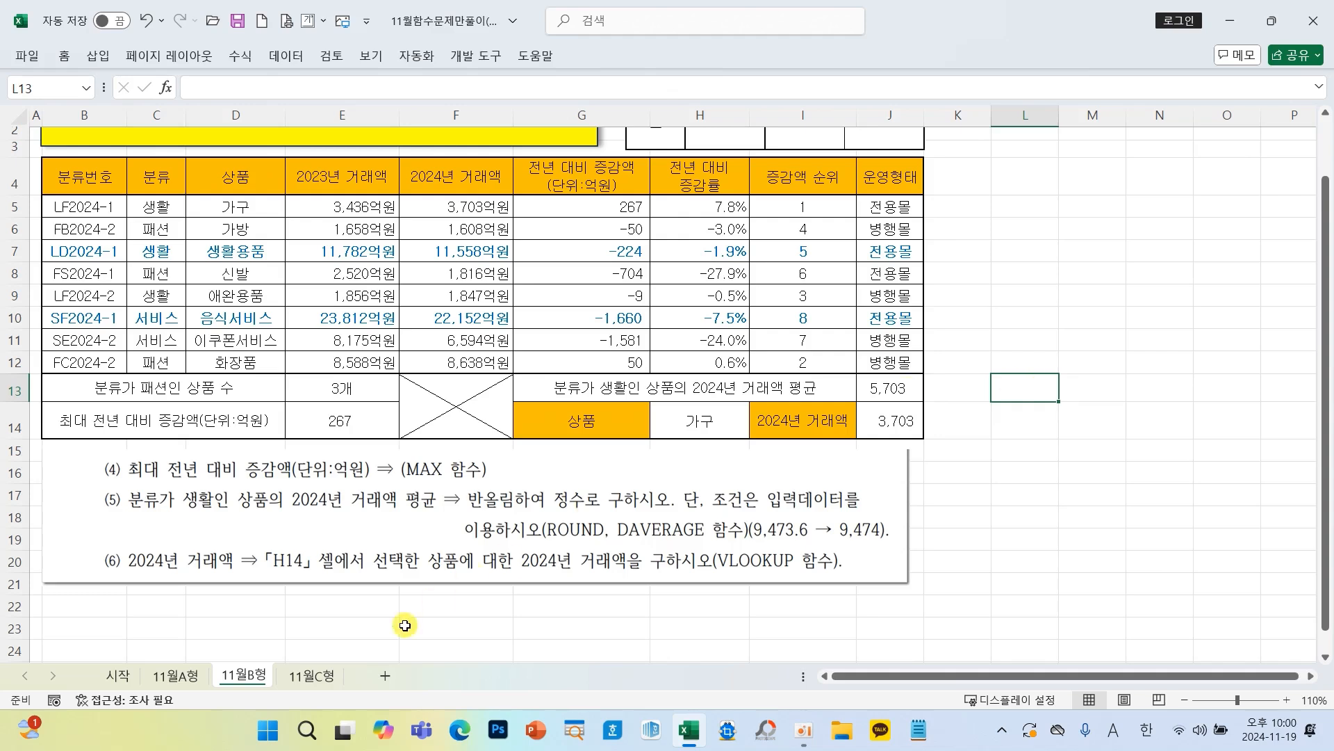
Step: Switch to the 11월C형 sheet, select I5 and review question (1) about deriving 운영형태 from the code's last character
left_click(323, 675)
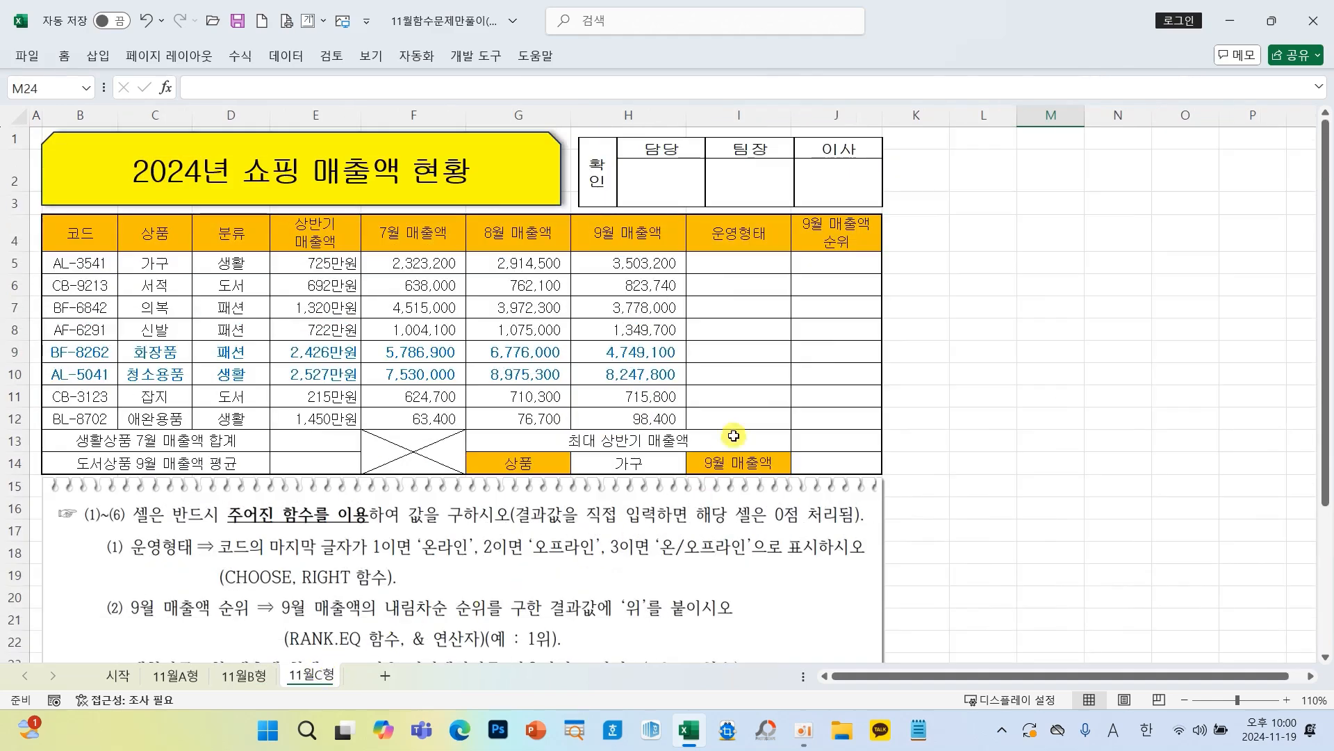
left_click(743, 266)
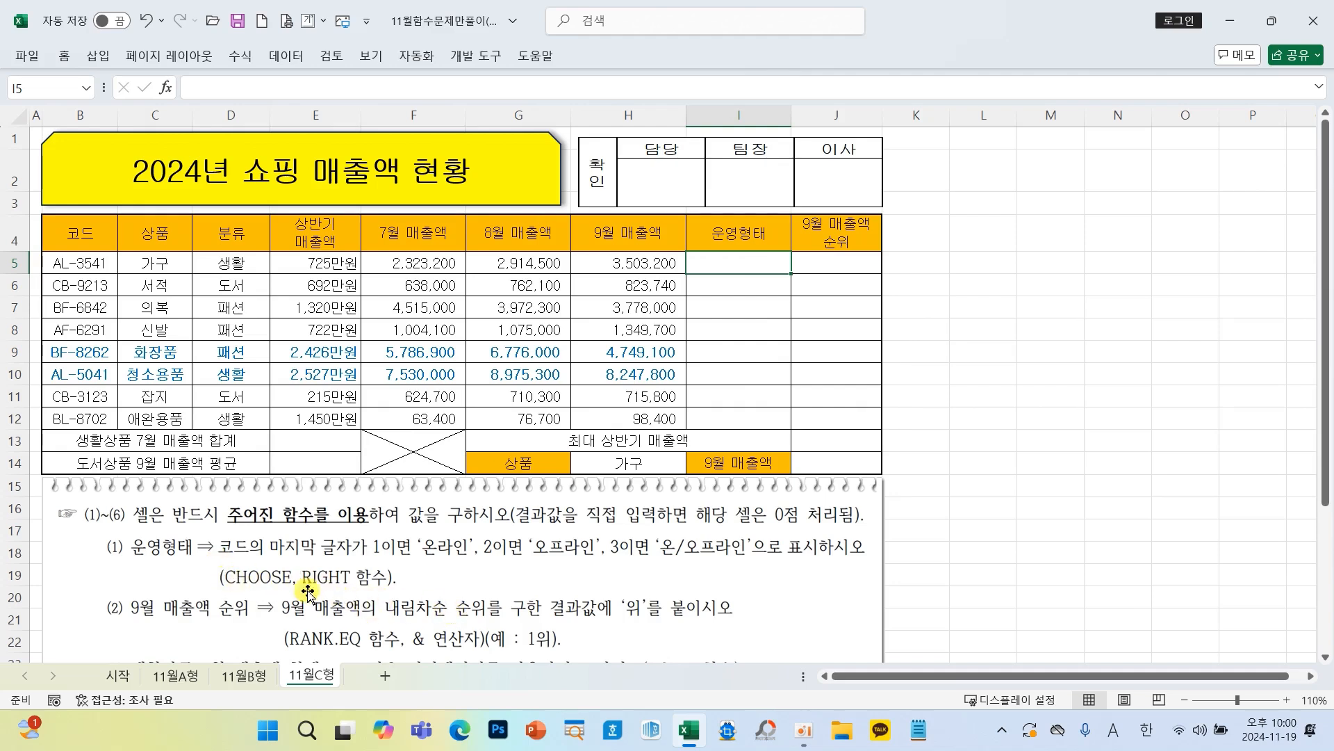
left_click_drag(218, 531, 393, 560)
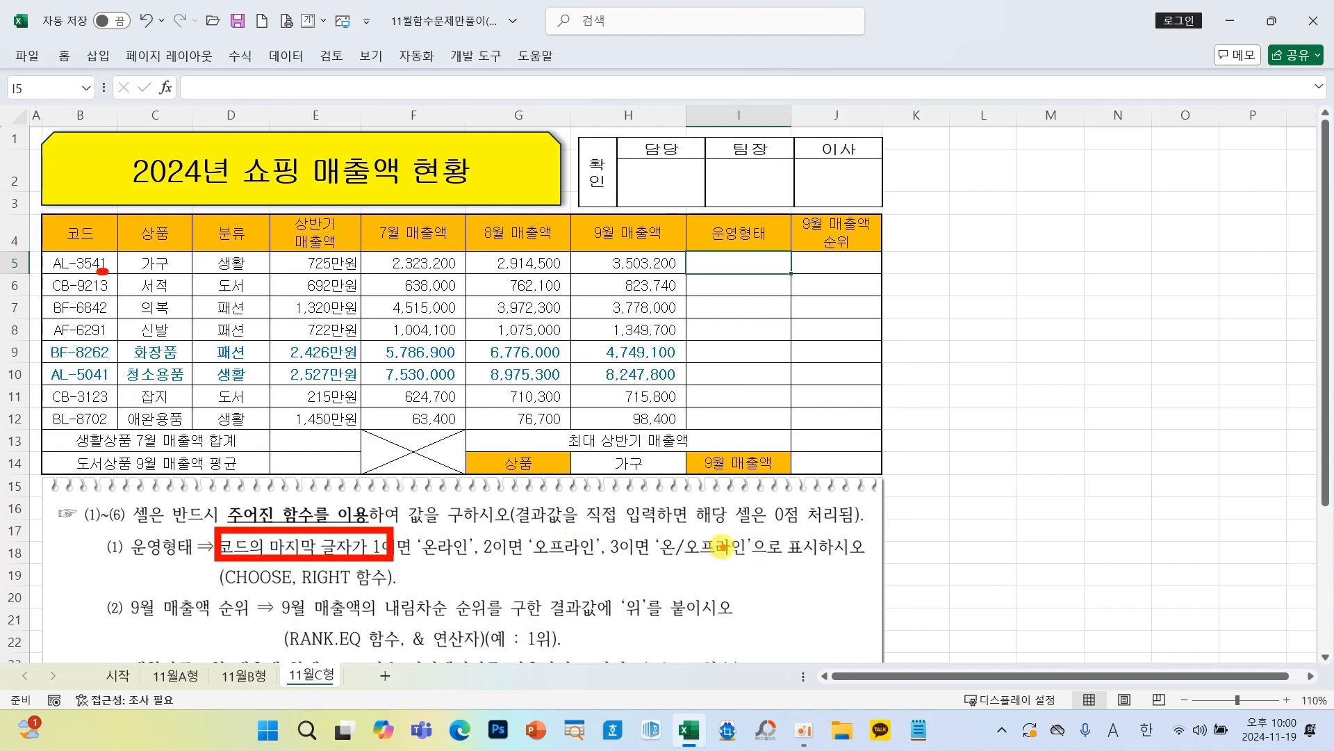
key("Escape")
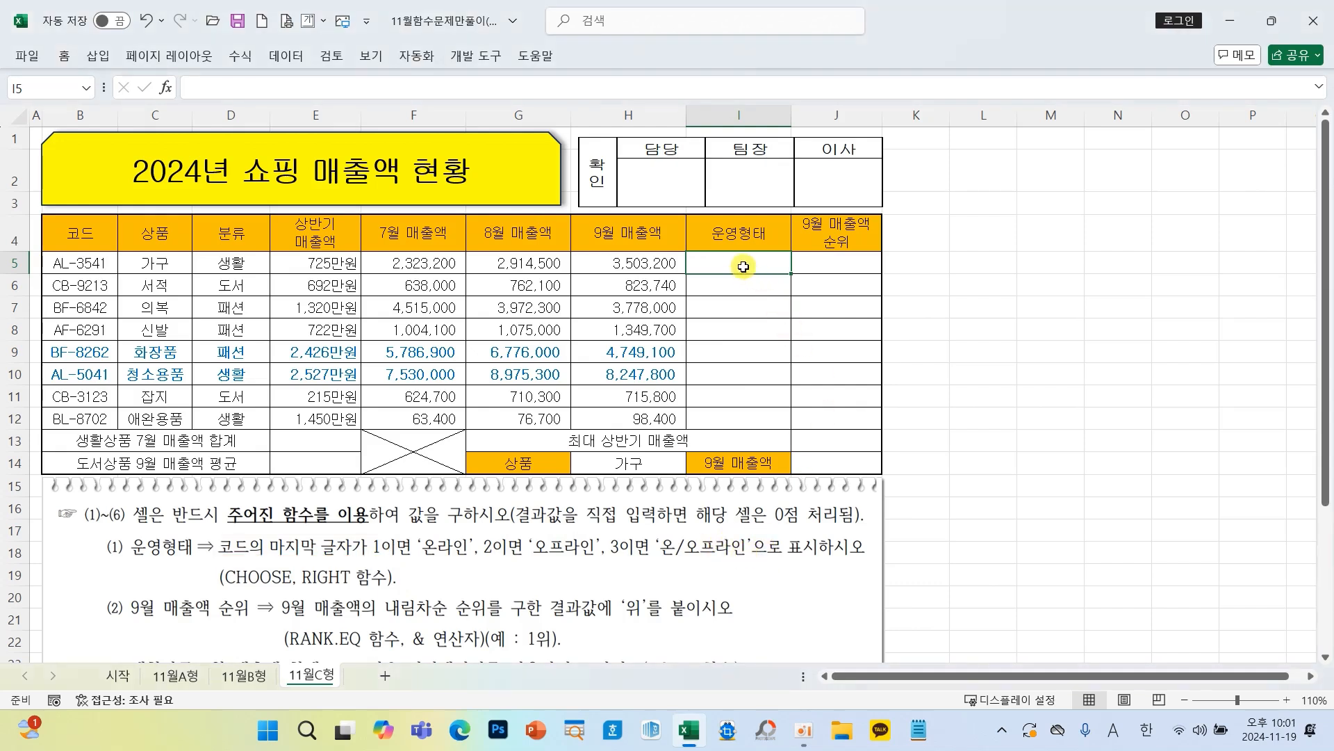
Step: Start a CHOOSE function in I5 for the 운영형태 column
left_click(166, 87)
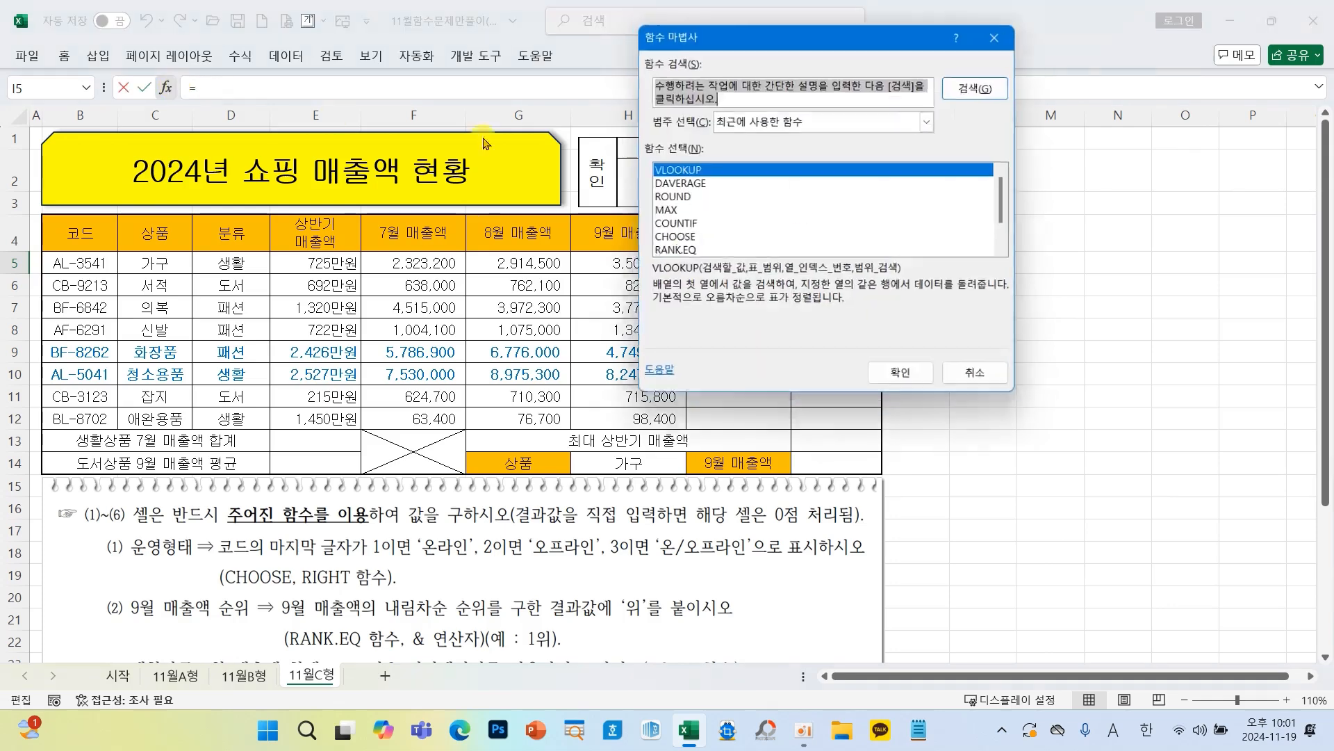
left_click(671, 239)
left_click(906, 380)
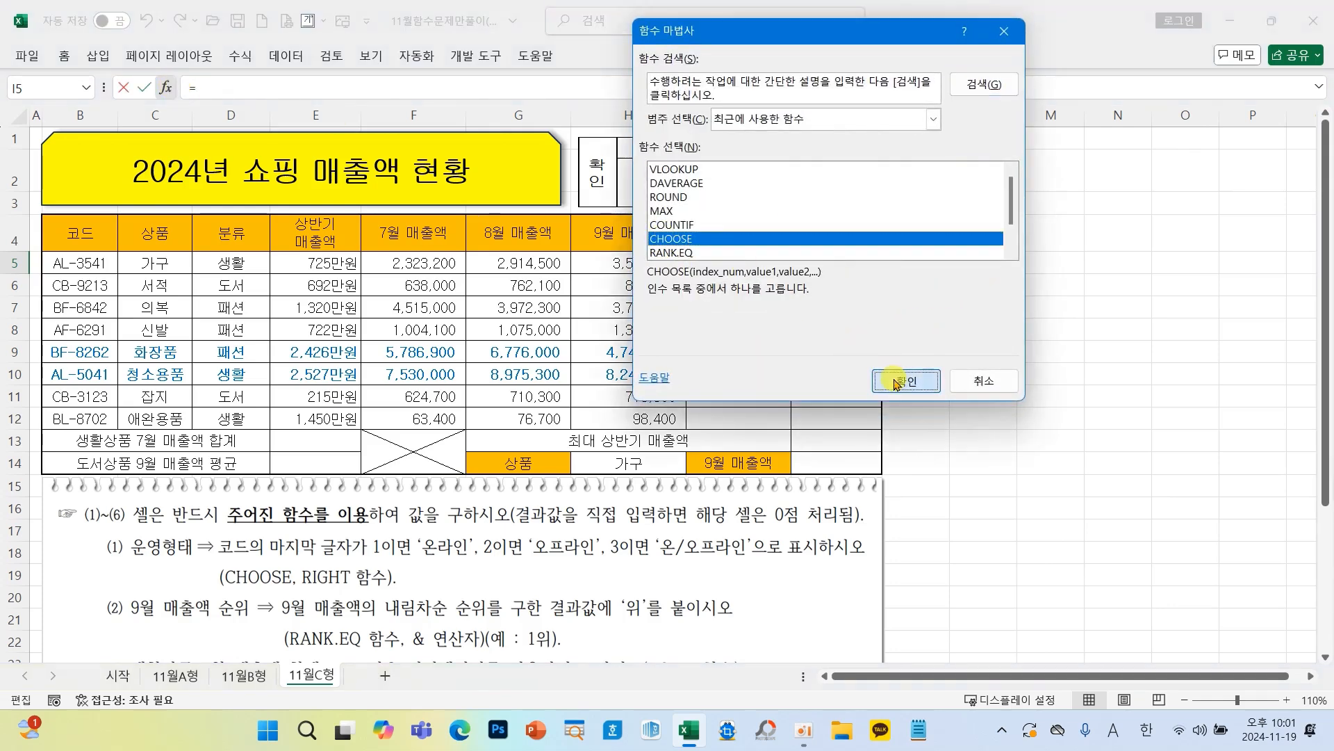
left_click_drag(827, 46, 912, 310)
left_click_drag(755, 315, 614, 315)
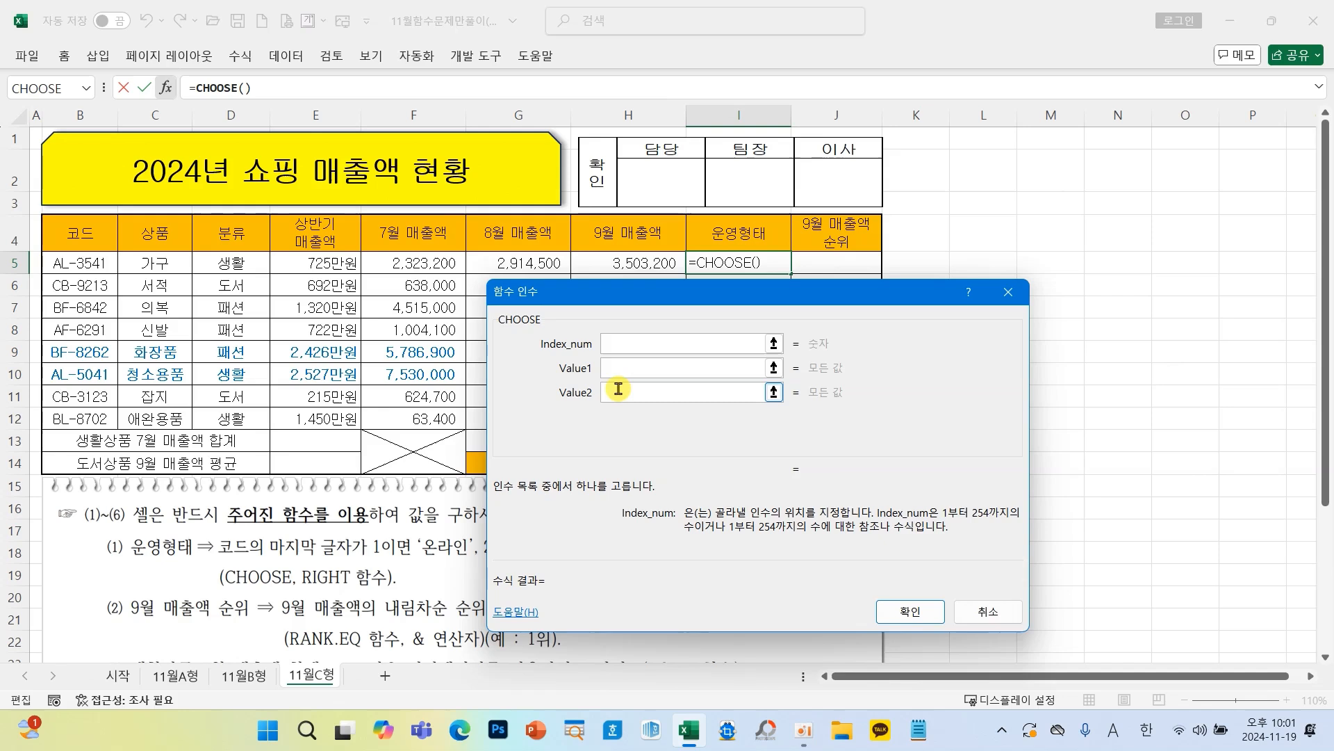
Step: Set CHOOSE's Index_num to RIGHT(B5,1) to extract the last character of the code
type("RIGHT")
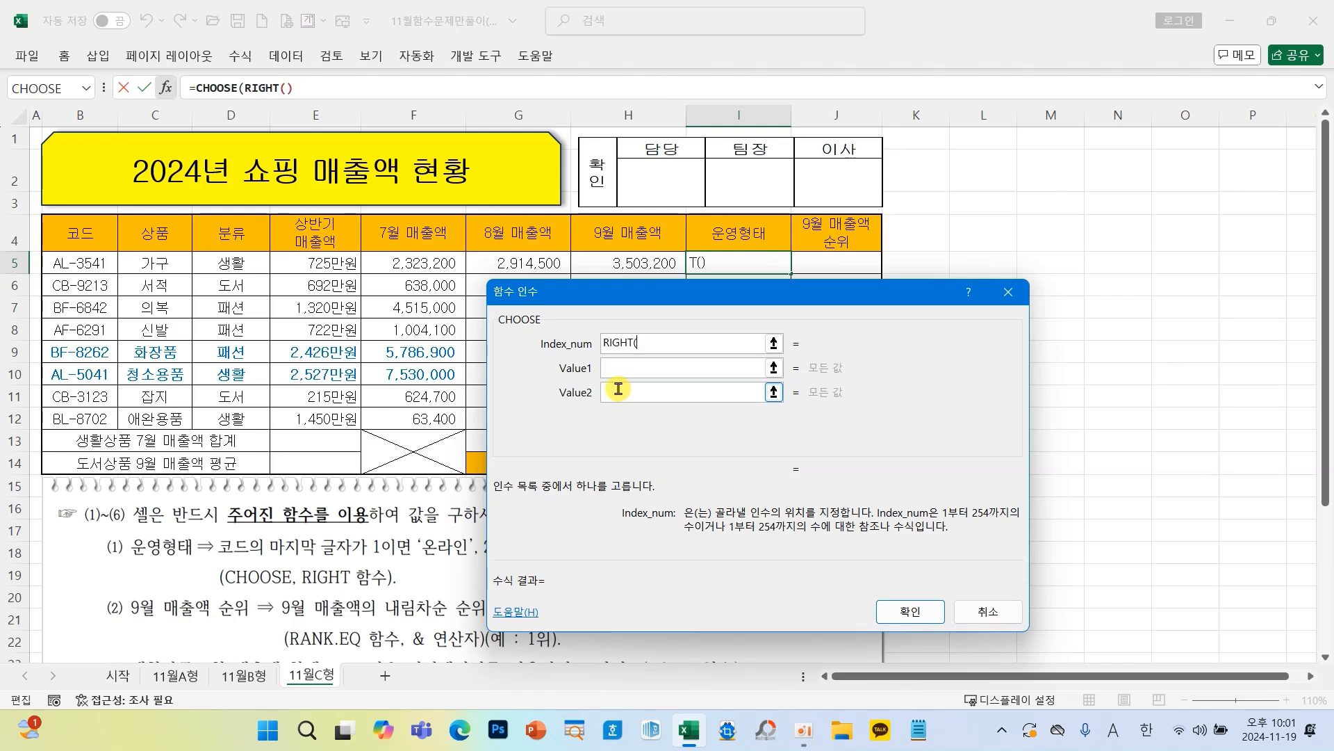
type("(")
left_click(74, 267)
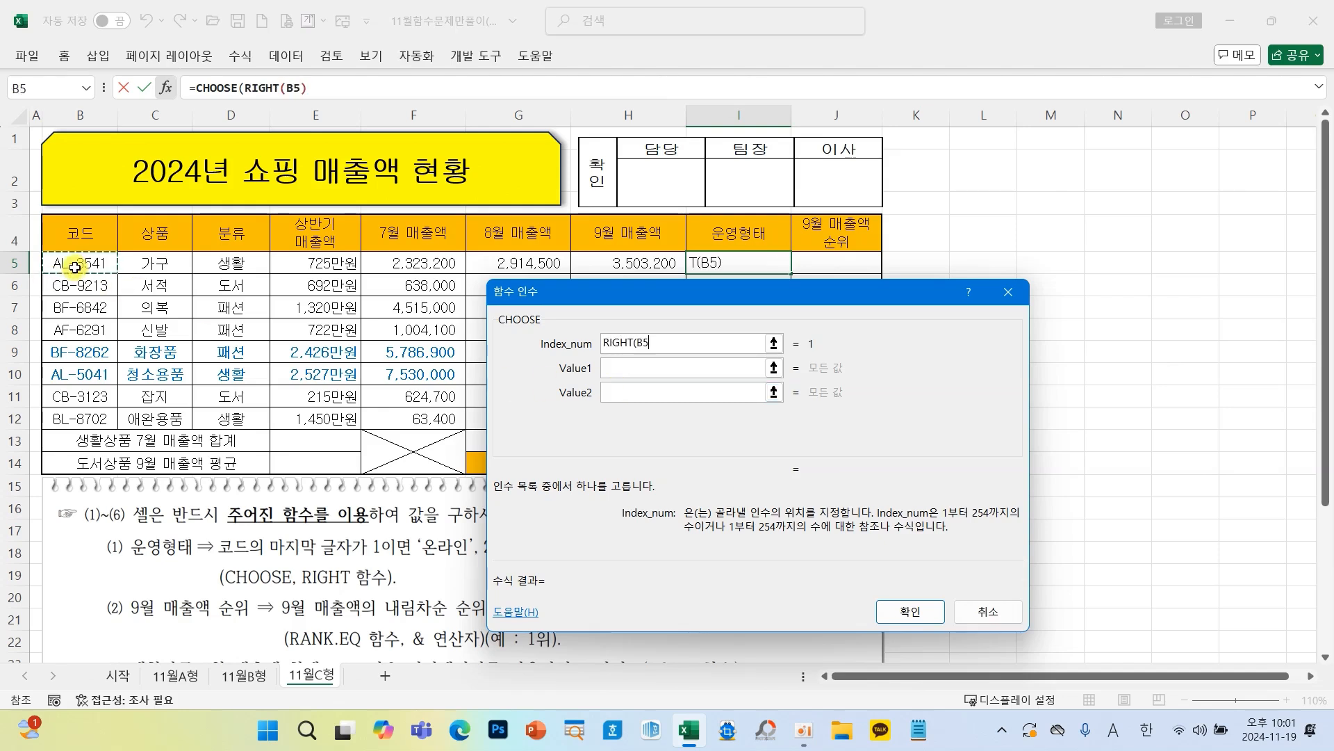
type(",")
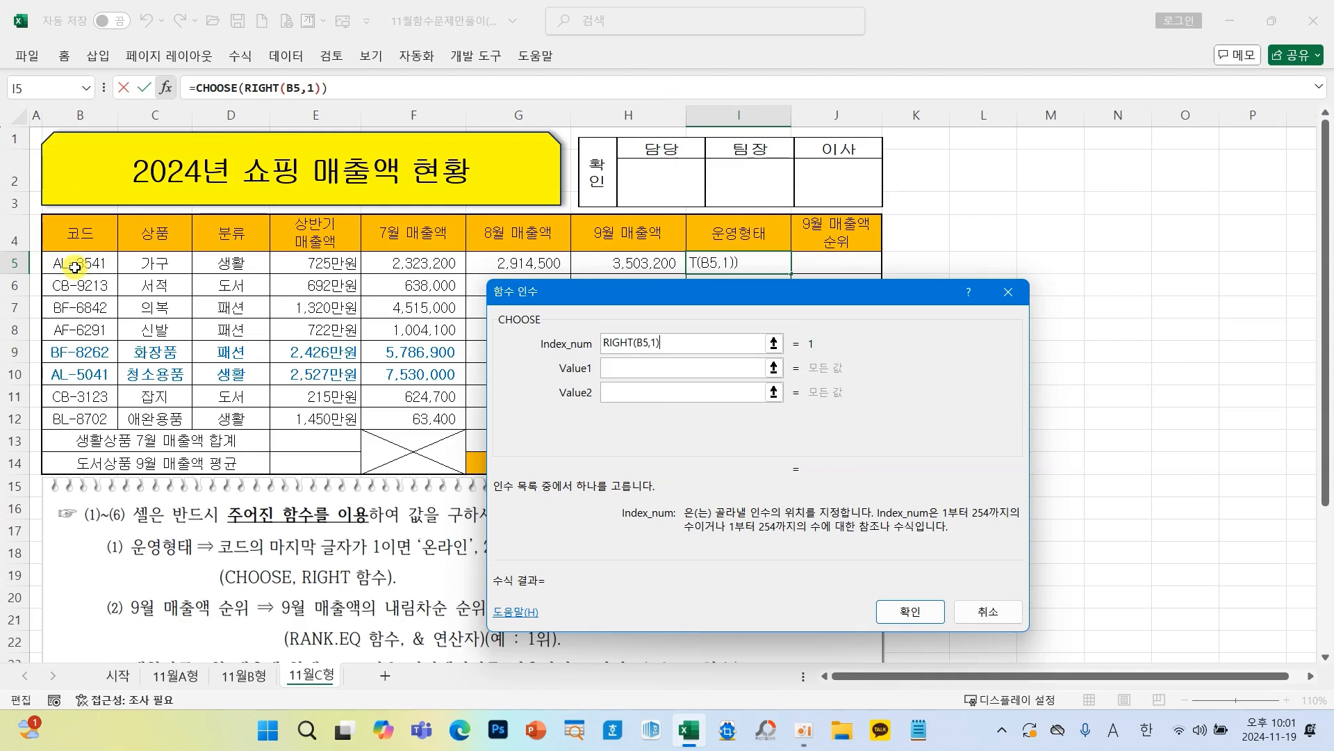
type("1)")
Step: Set CHOOSE's Value1 to 온라인, Value2 to 오프라인 and Value3 to 온/오프라인
left_click_drag(529, 295, 797, 288)
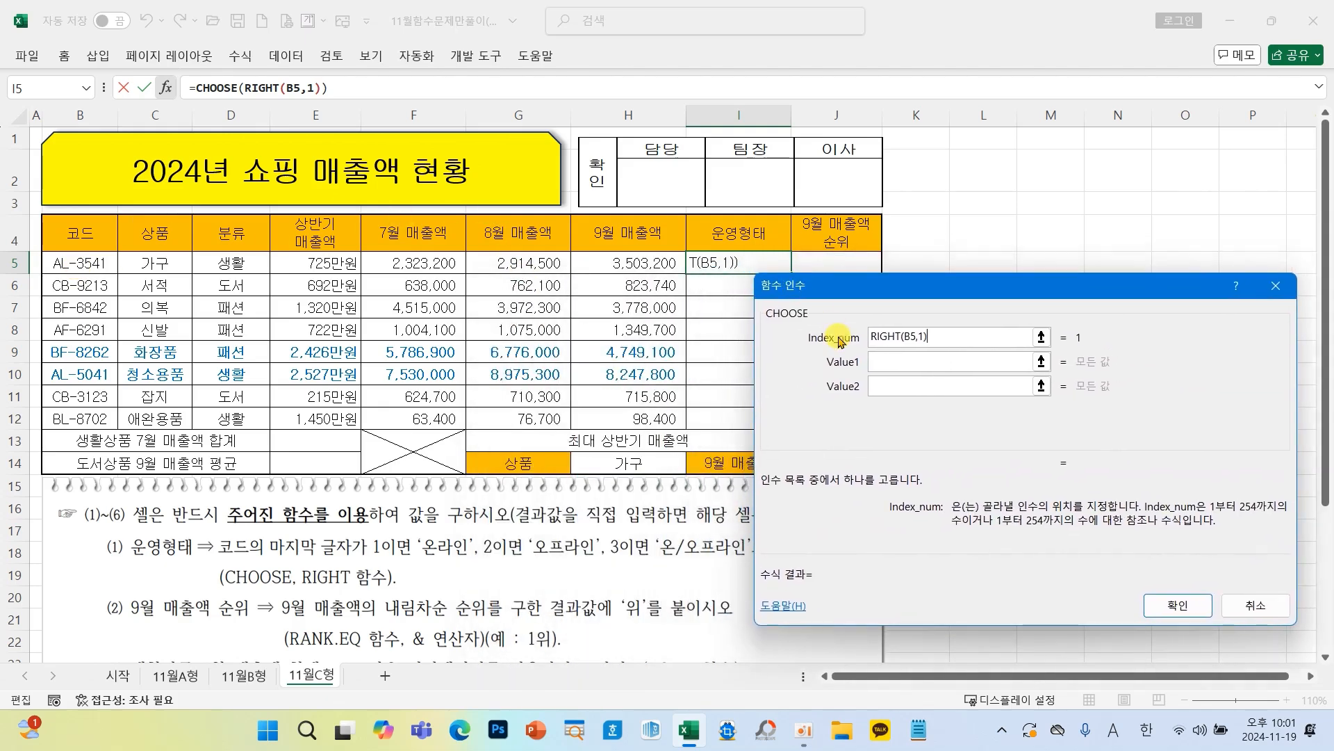
left_click(899, 367)
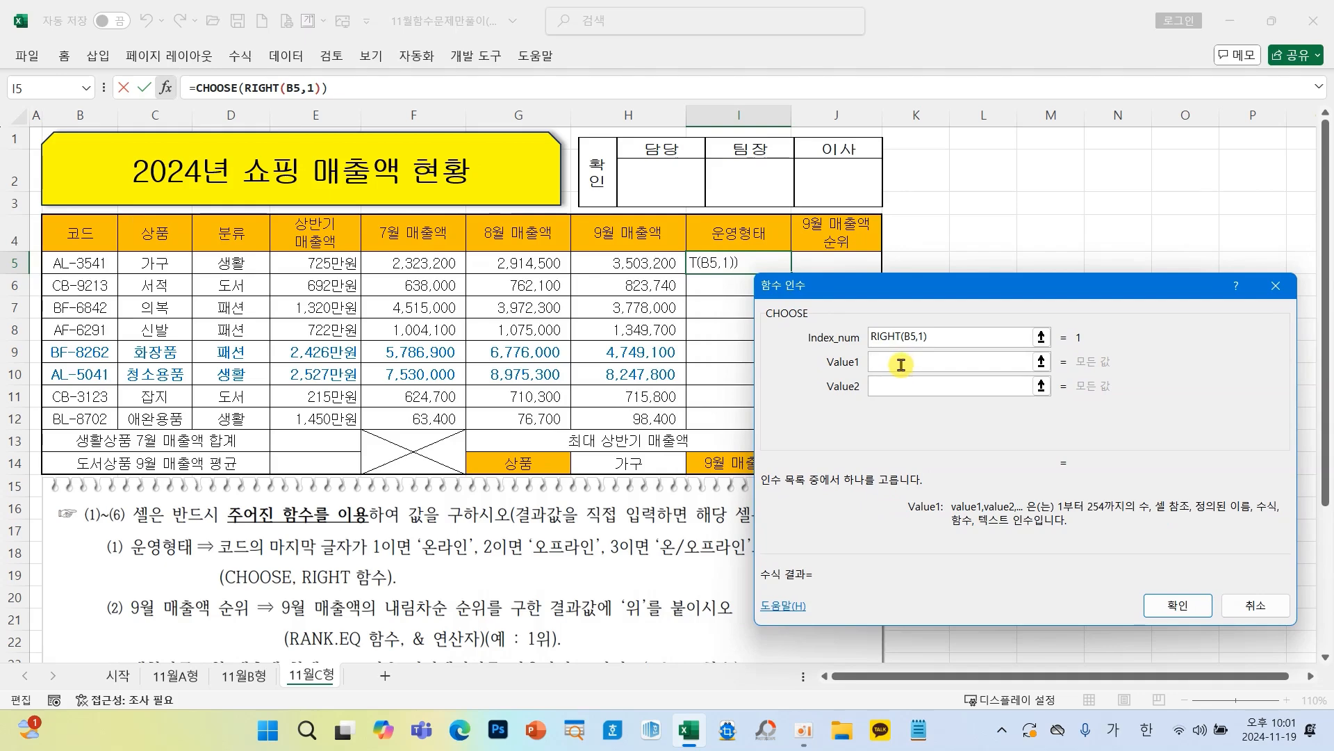
type("ㅇ")
type("라인")
key("Tab")
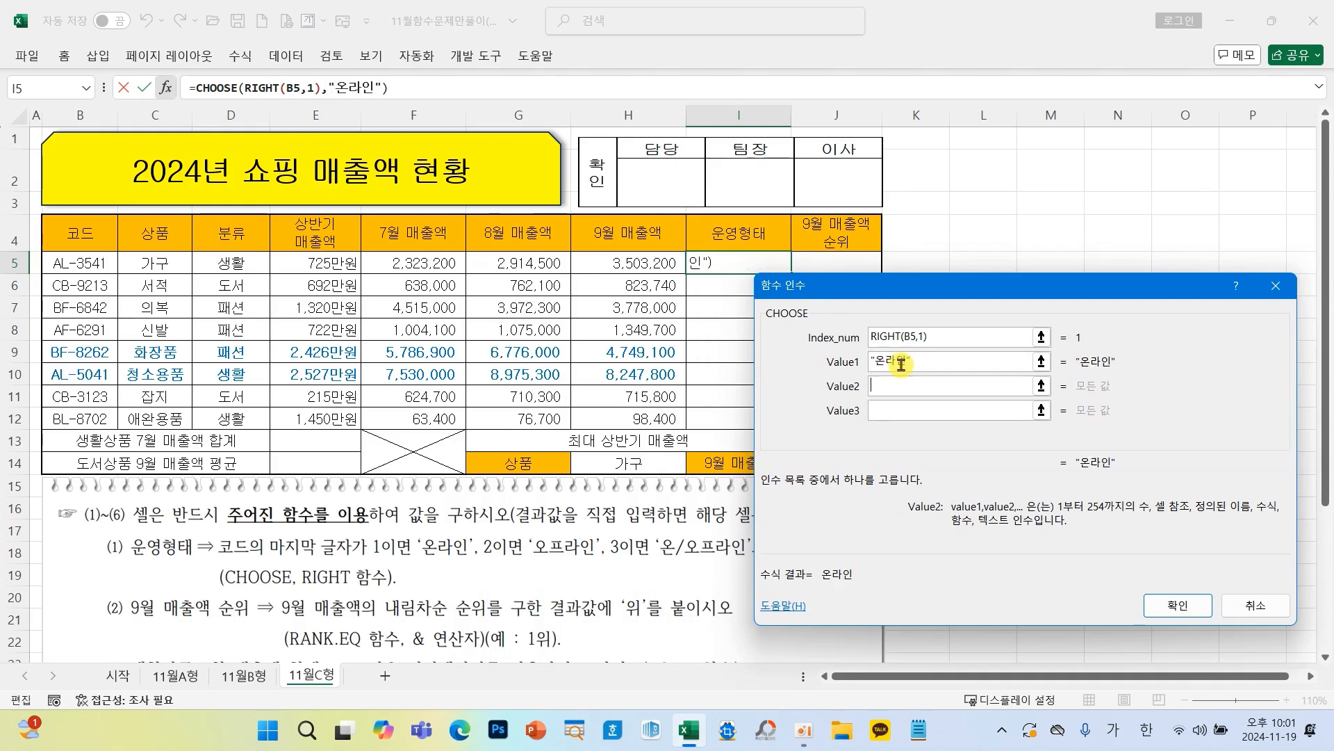
type("오프라인")
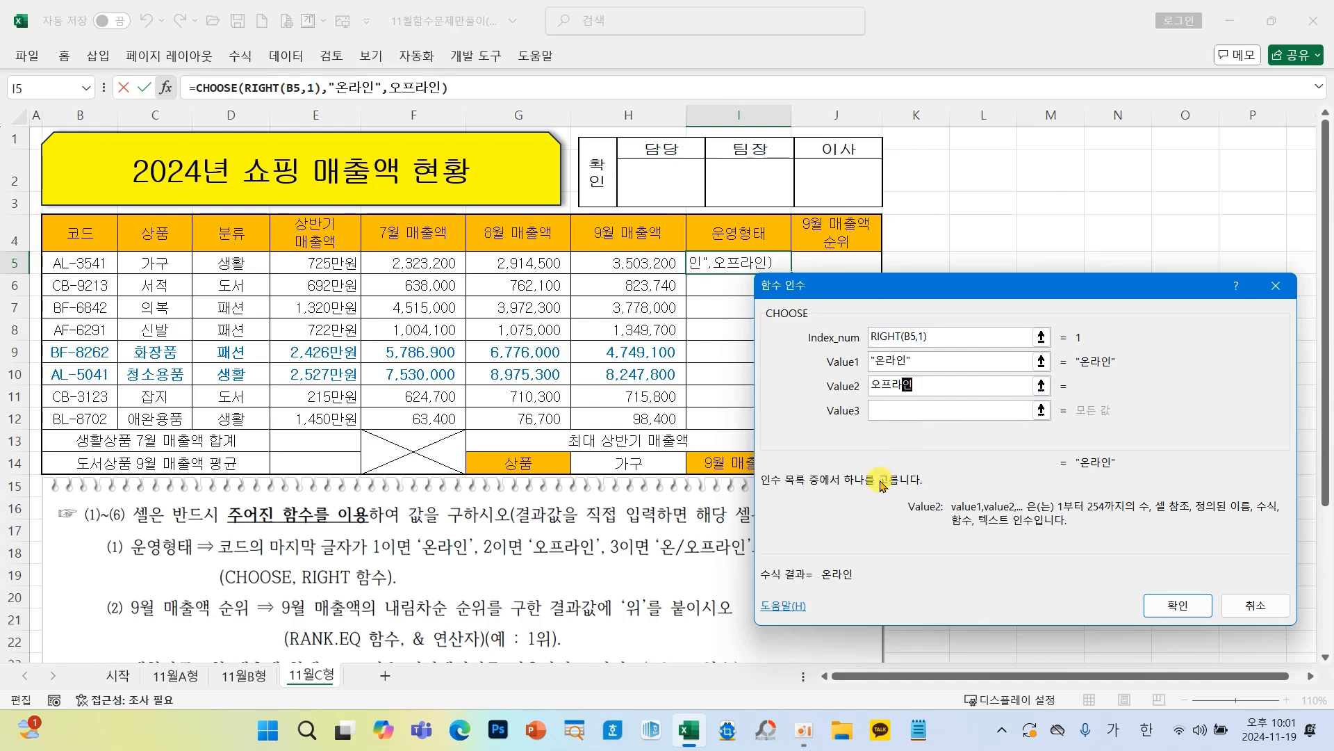
key("Tab")
type("온/오")
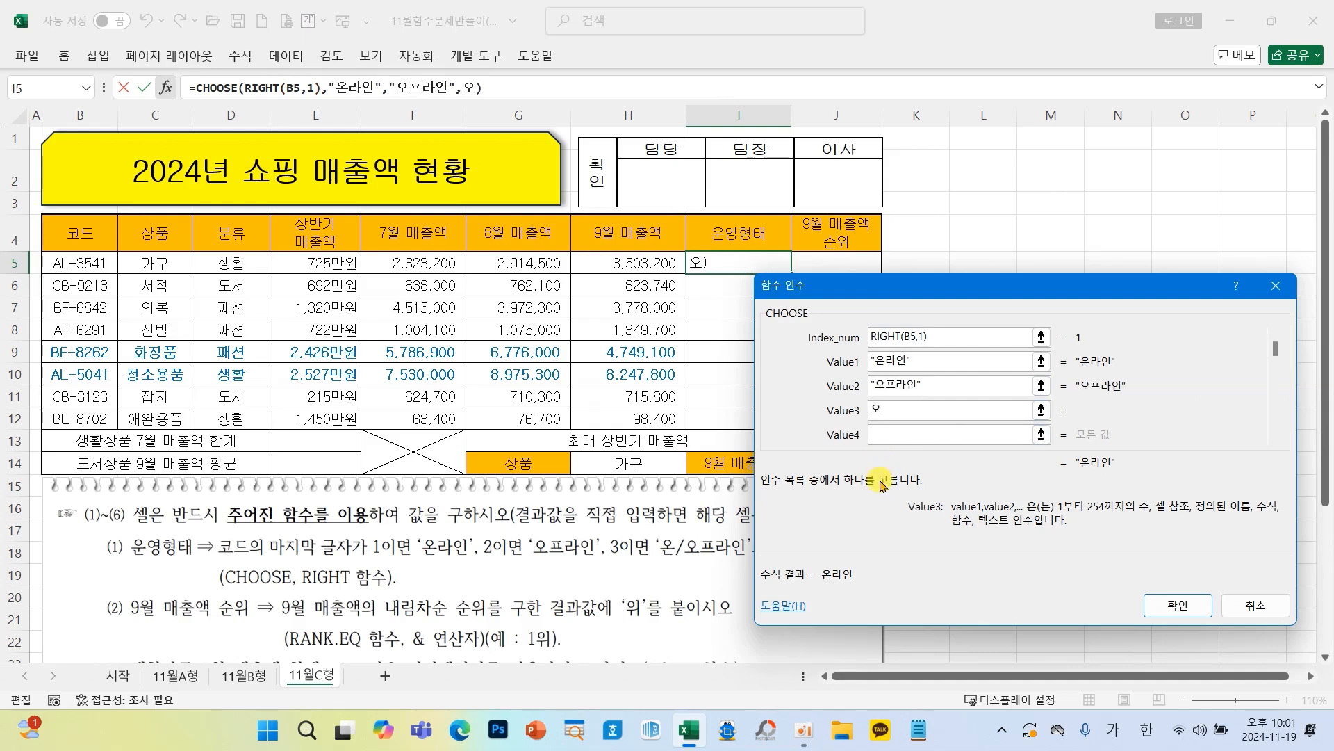
type("프라인")
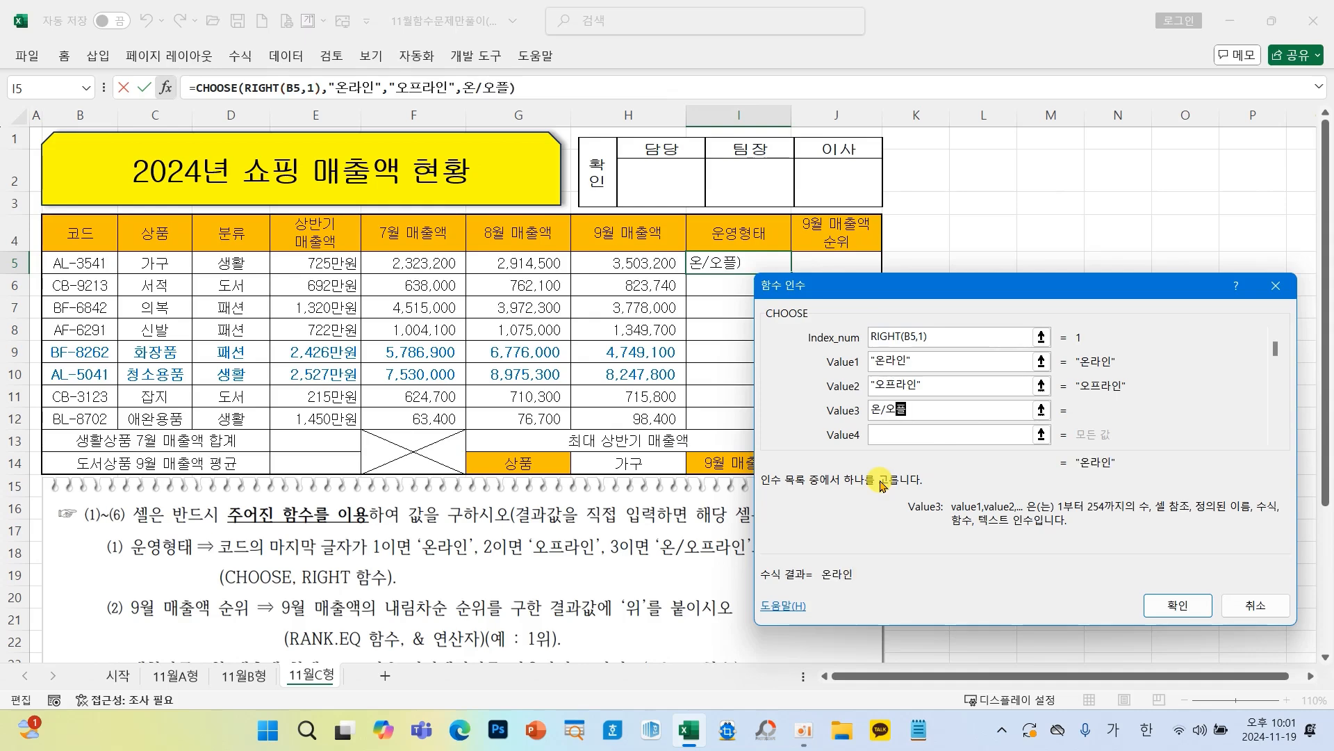
key("Tab")
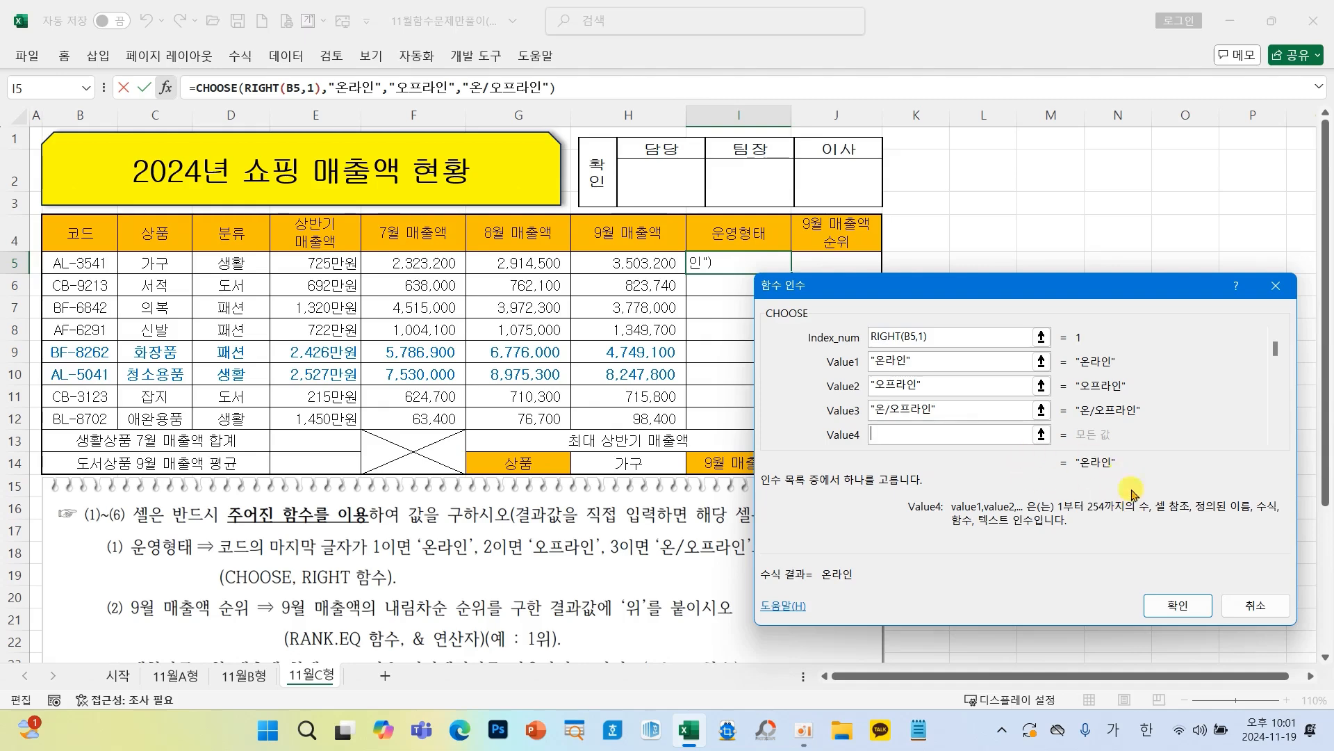
Step: Complete the CHOOSE formula in I5 and copy it down through I12
left_click(1182, 606)
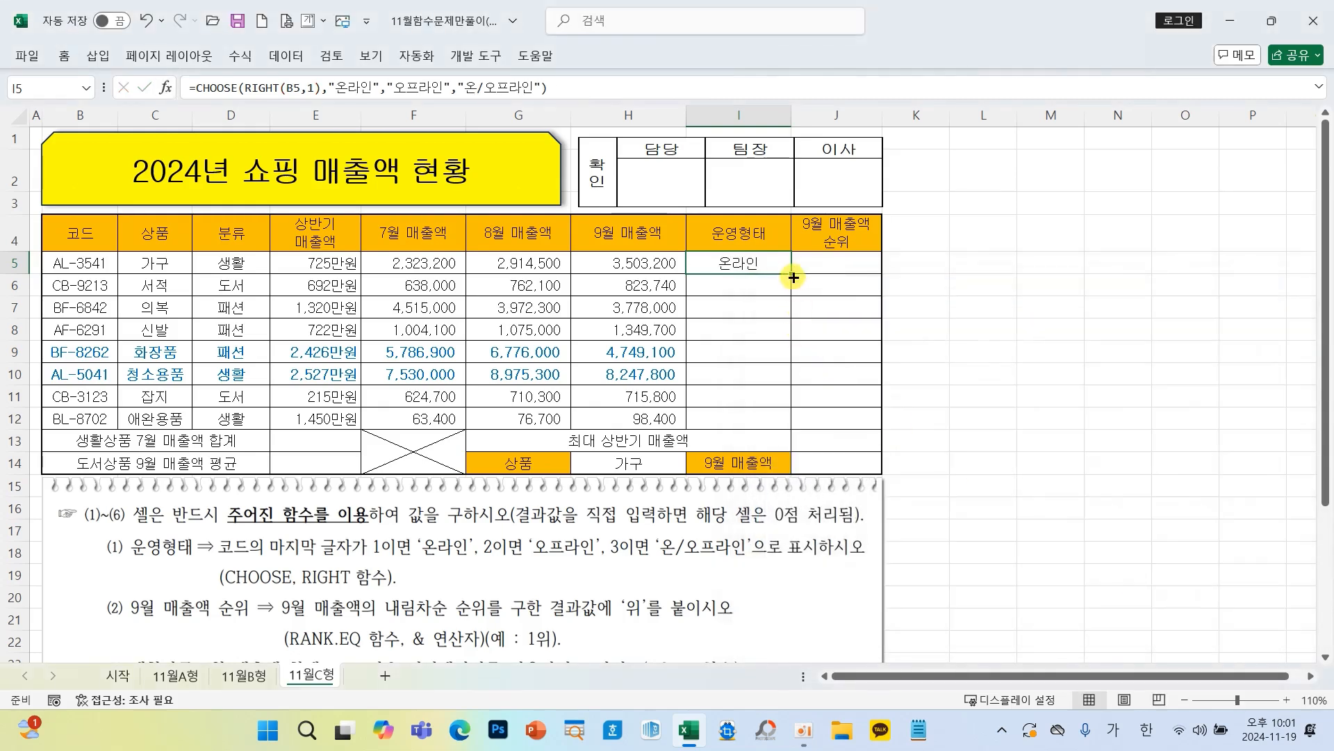
left_click_drag(791, 273, 790, 427)
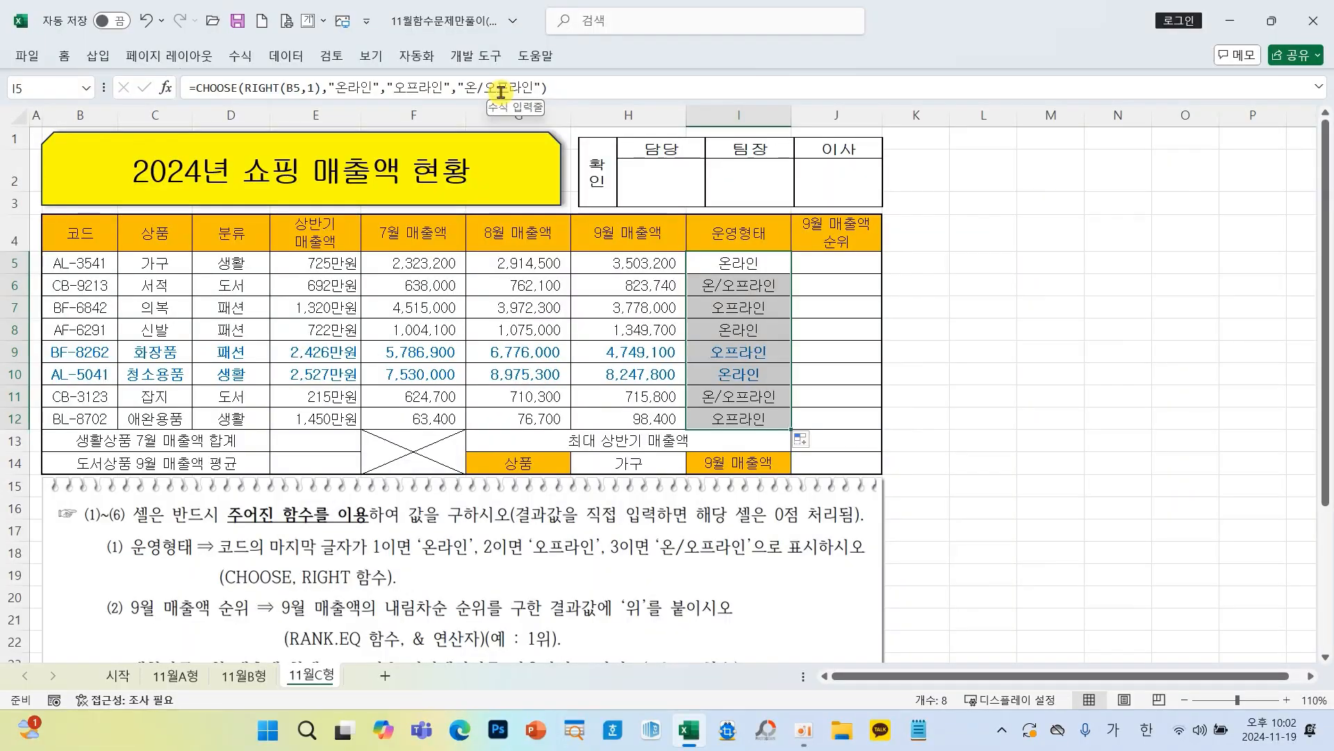
Step: Review question (2) and start a RANK.EQ function in J5 for the 9월 매출액 순위 column
left_click(830, 262)
left_click_drag(1328, 258, 1328, 309)
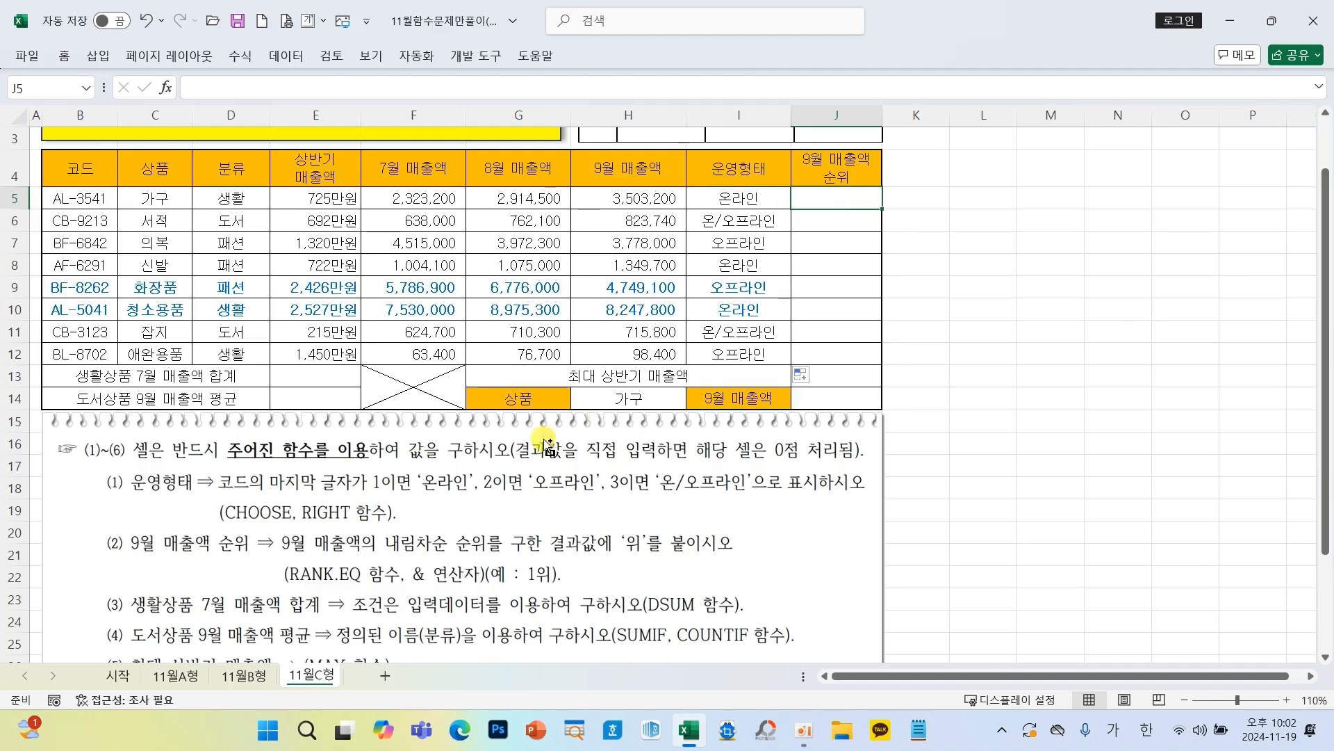
mouse_move(381, 521)
left_mouse_down()
mouse_move(428, 555)
mouse_move(493, 564)
left_mouse_up()
left_click_drag(599, 518, 675, 569)
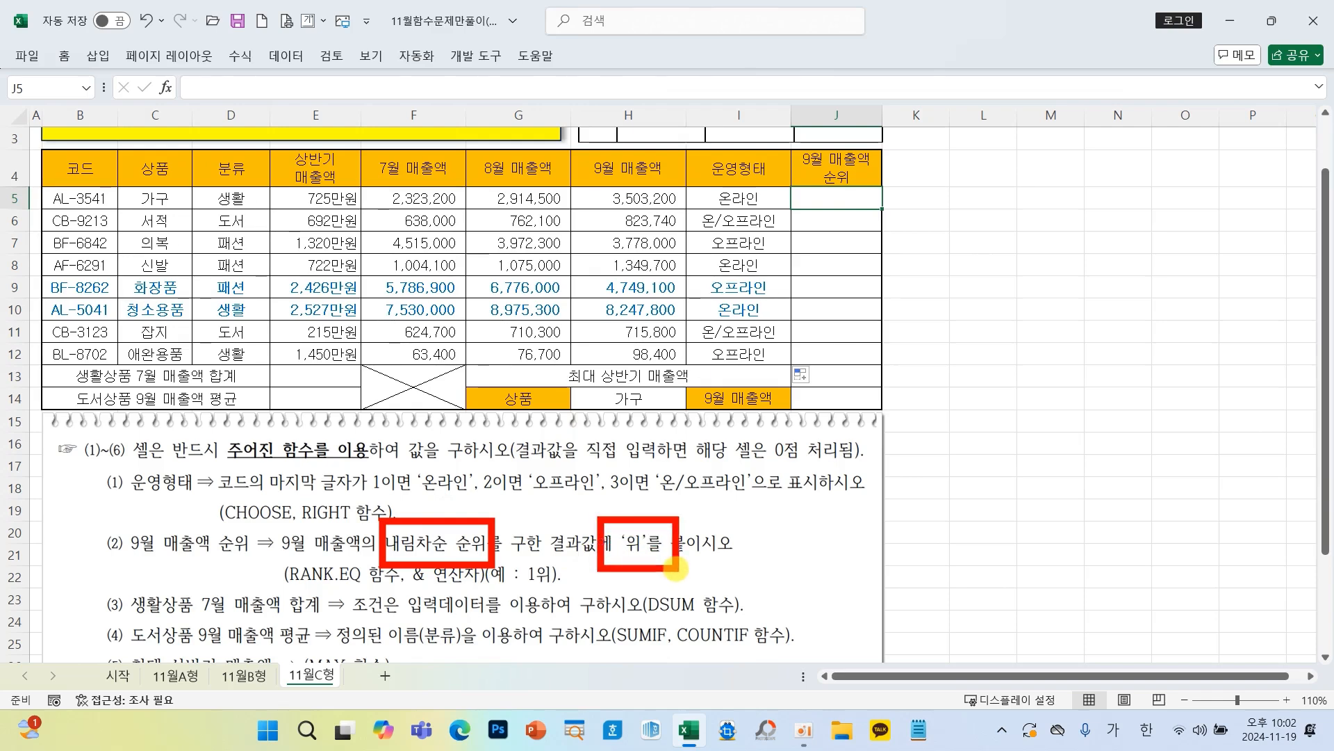
key("Escape")
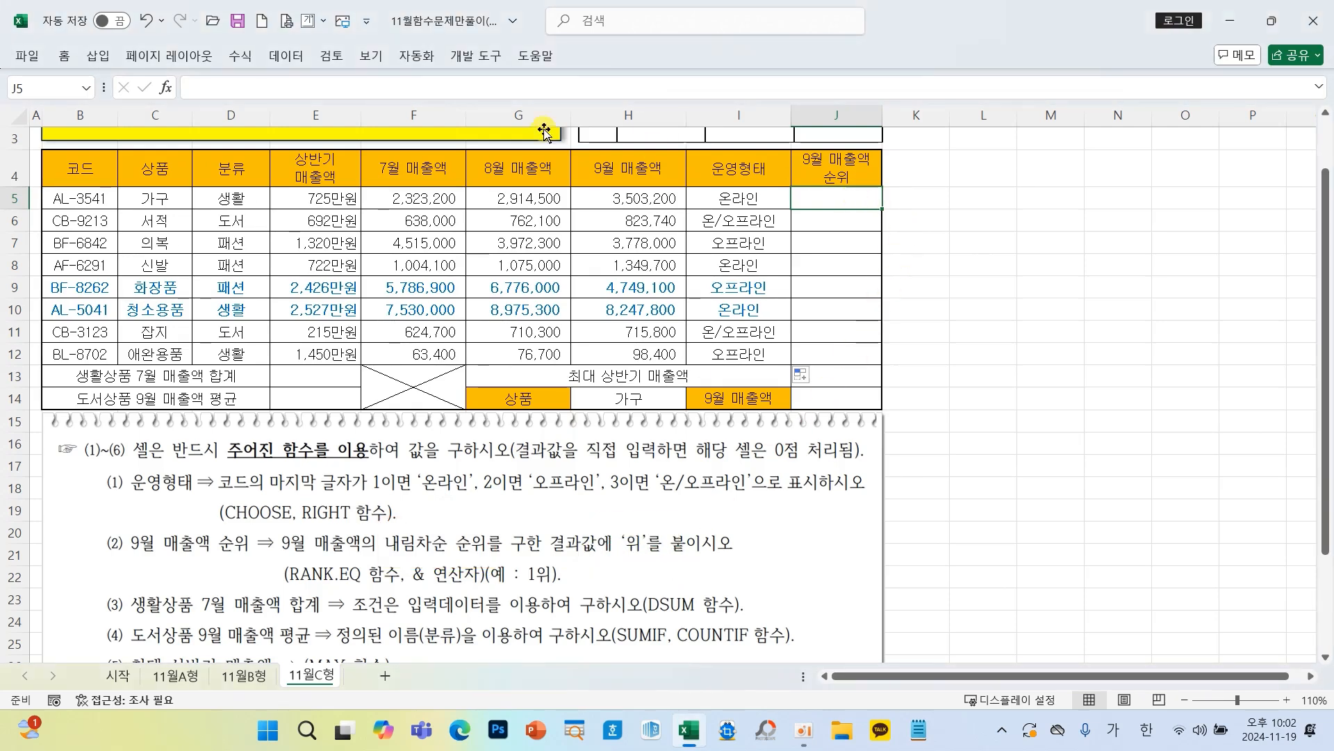
left_click(172, 85)
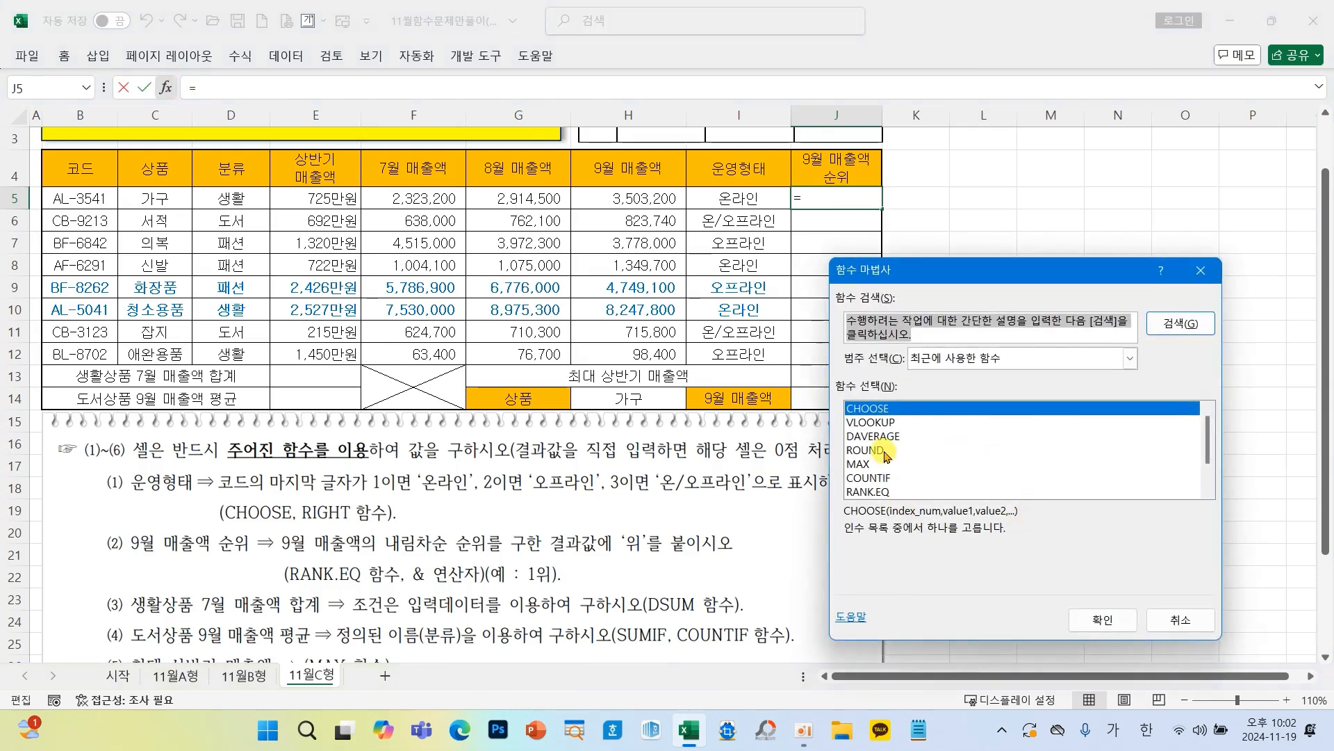
left_click(867, 491)
left_click(1103, 619)
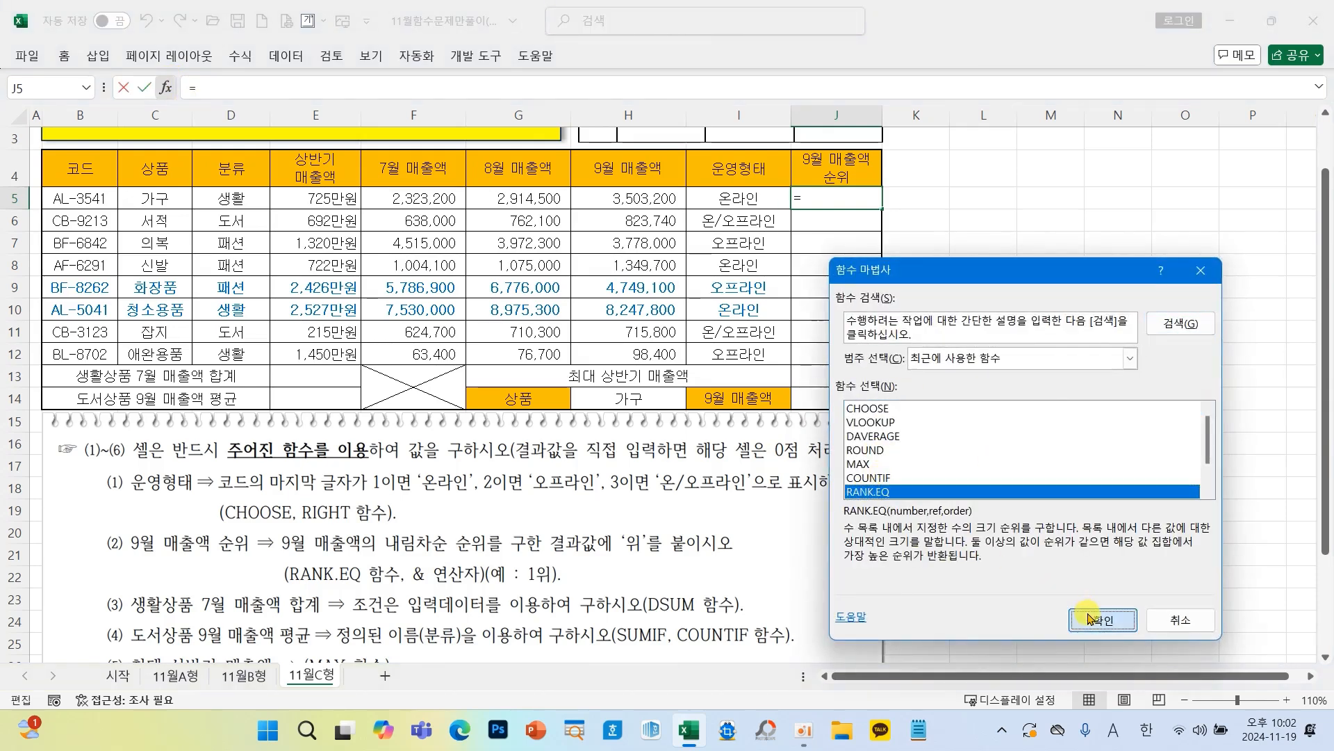
left_click_drag(898, 305, 896, 232)
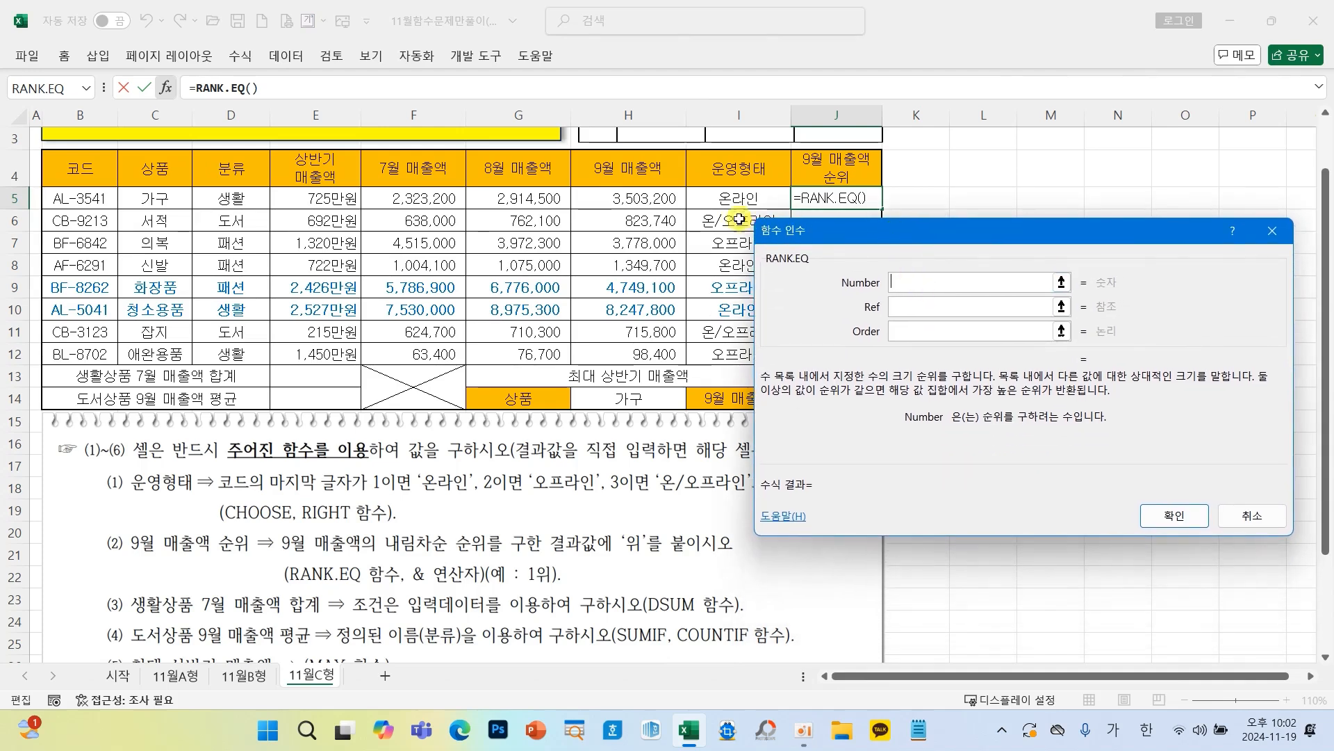
Step: Rank H5 within the absolute range $H$5:$H$12 in descending order and complete the RANK.EQ function
left_click(628, 200)
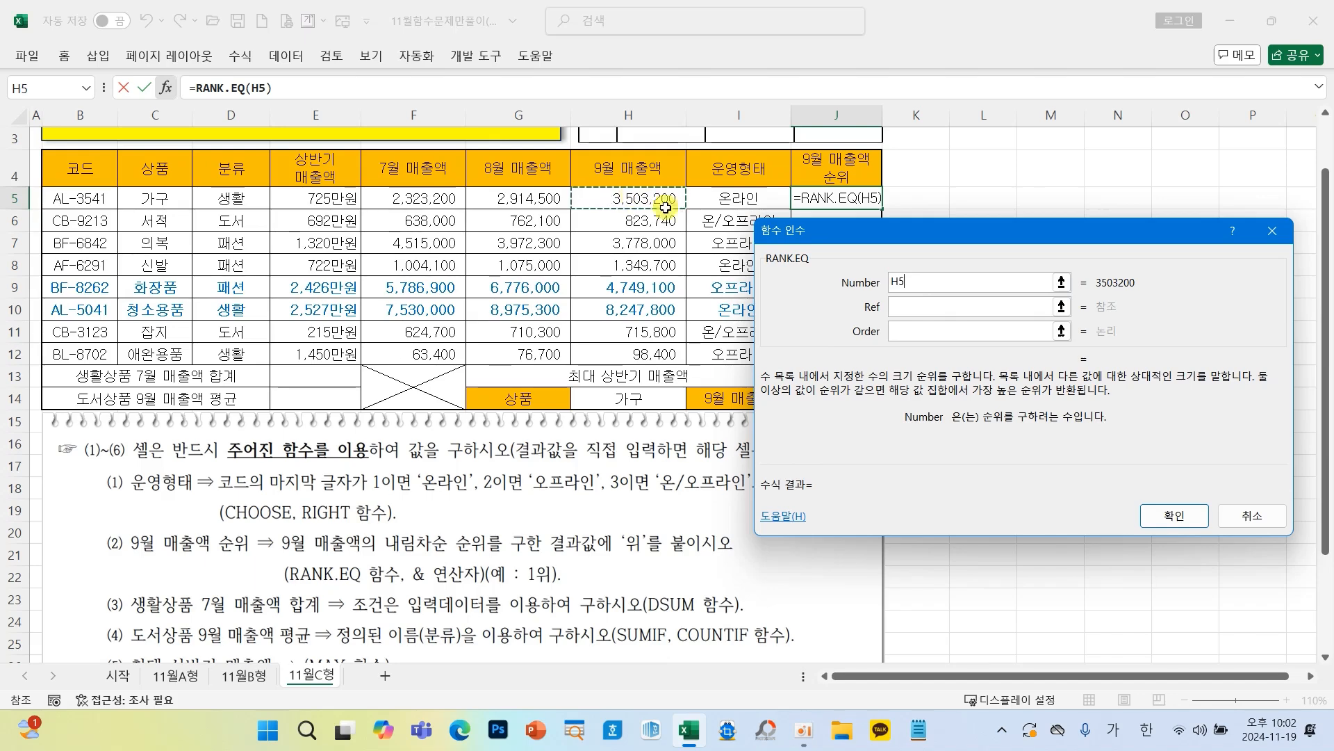
key("Tab")
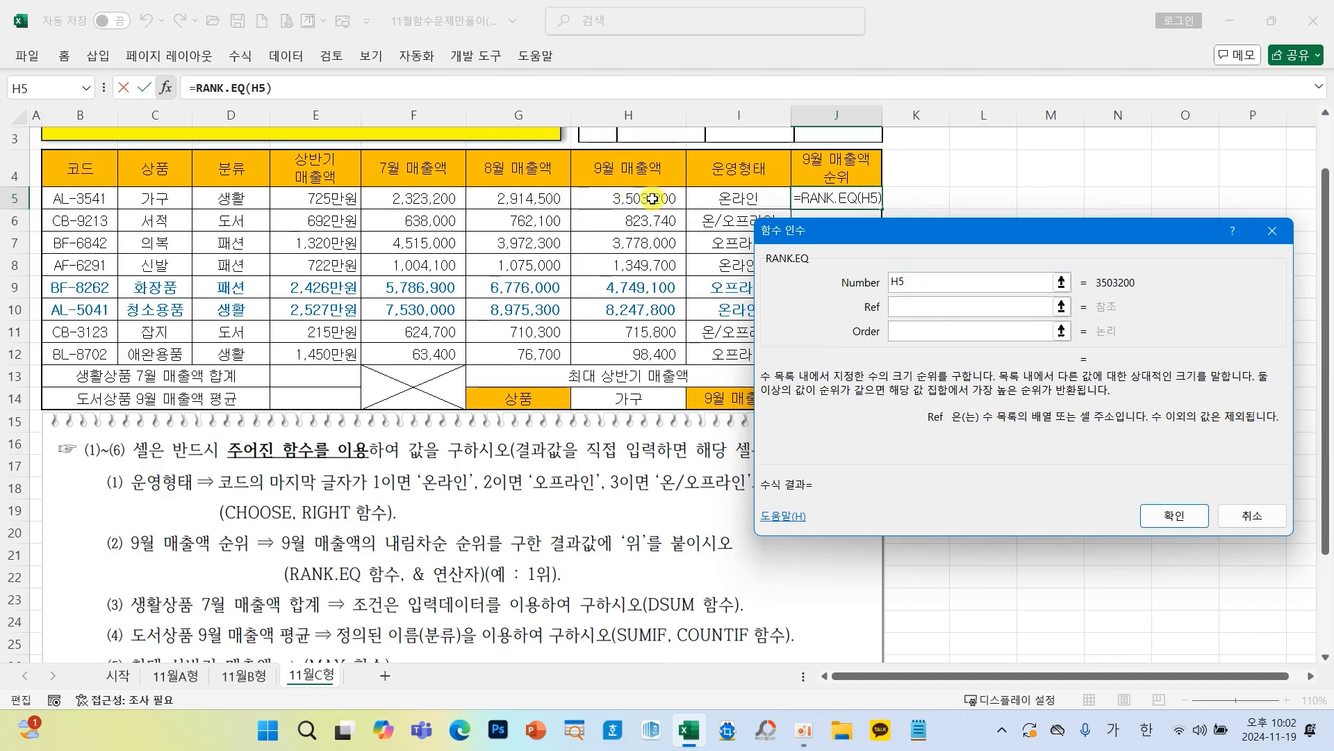
left_click_drag(652, 199, 641, 345)
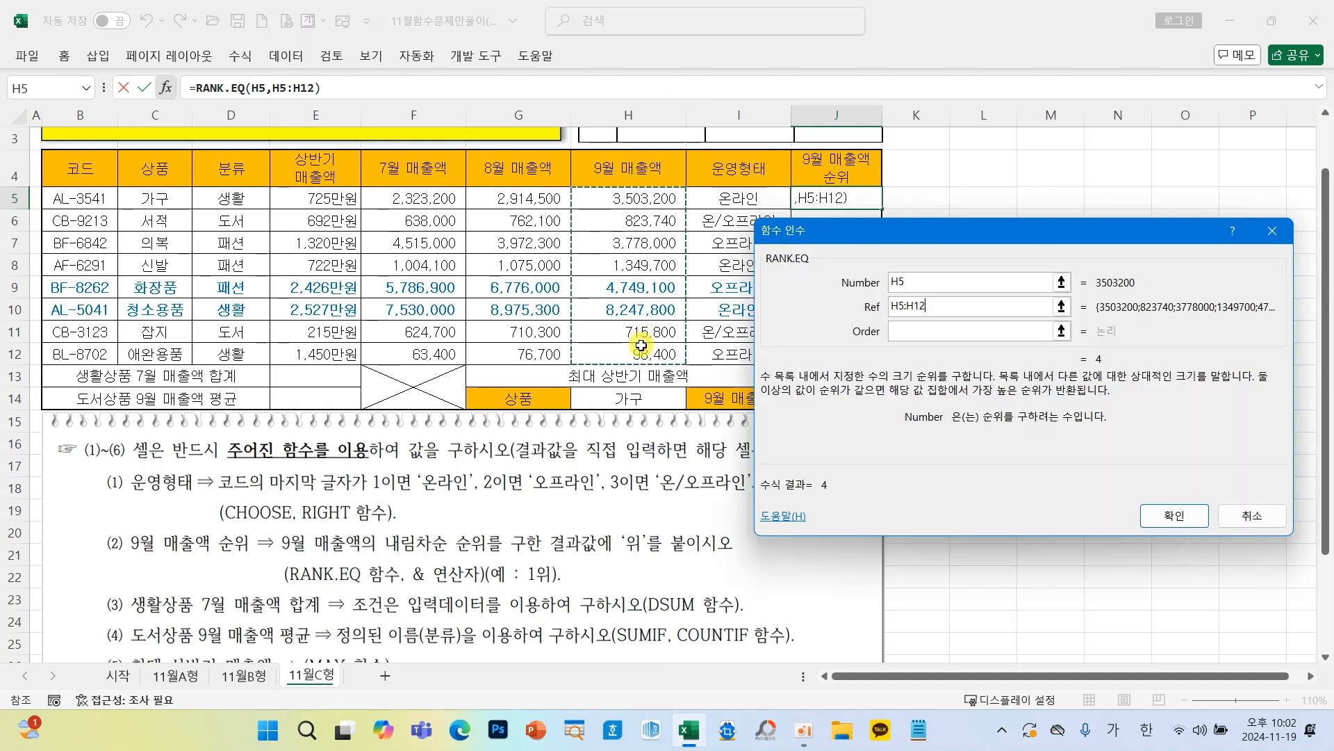
key("F4")
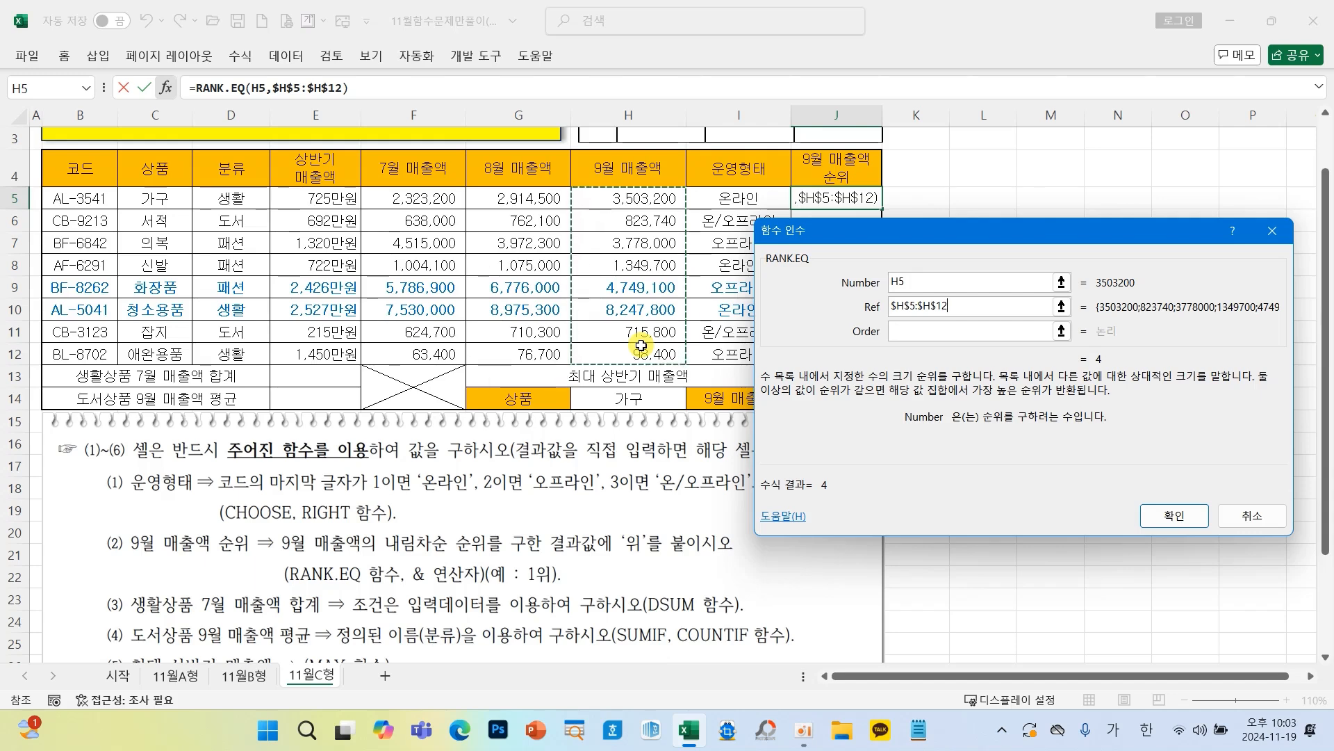
key("Tab")
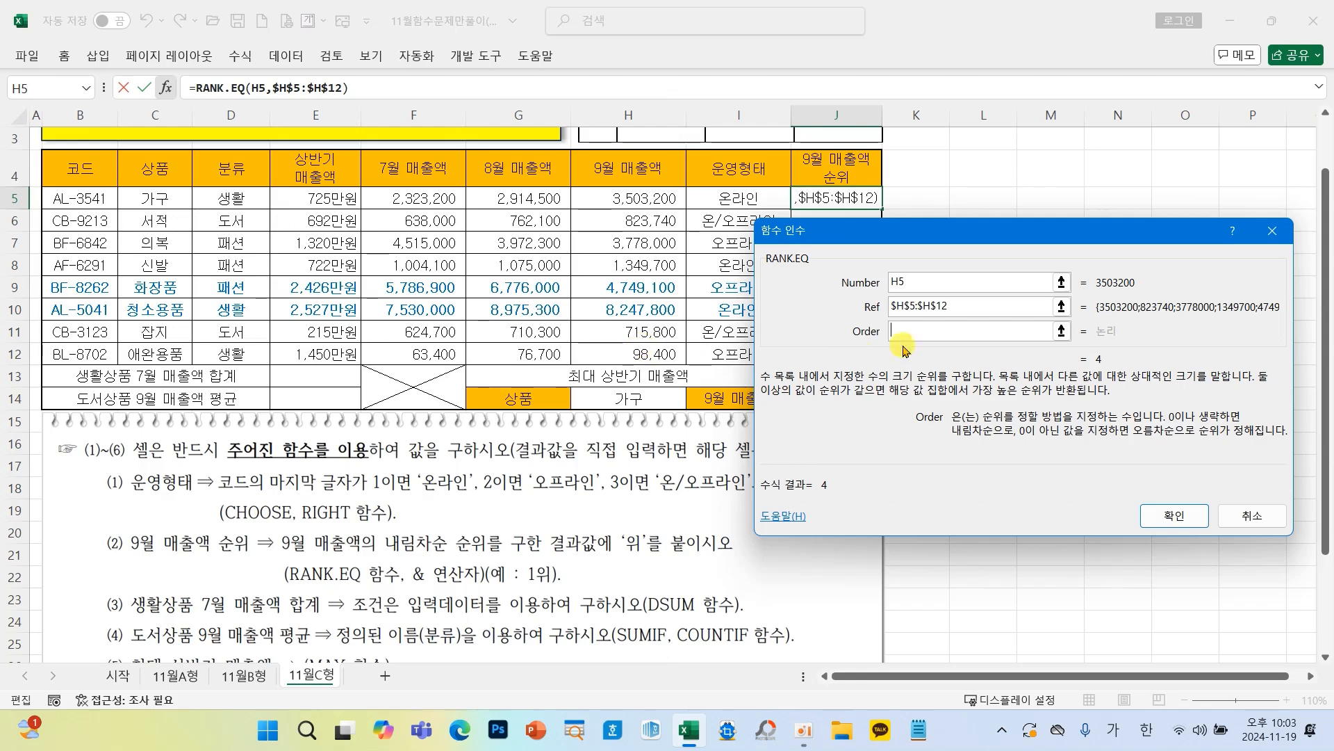
left_click(1165, 514)
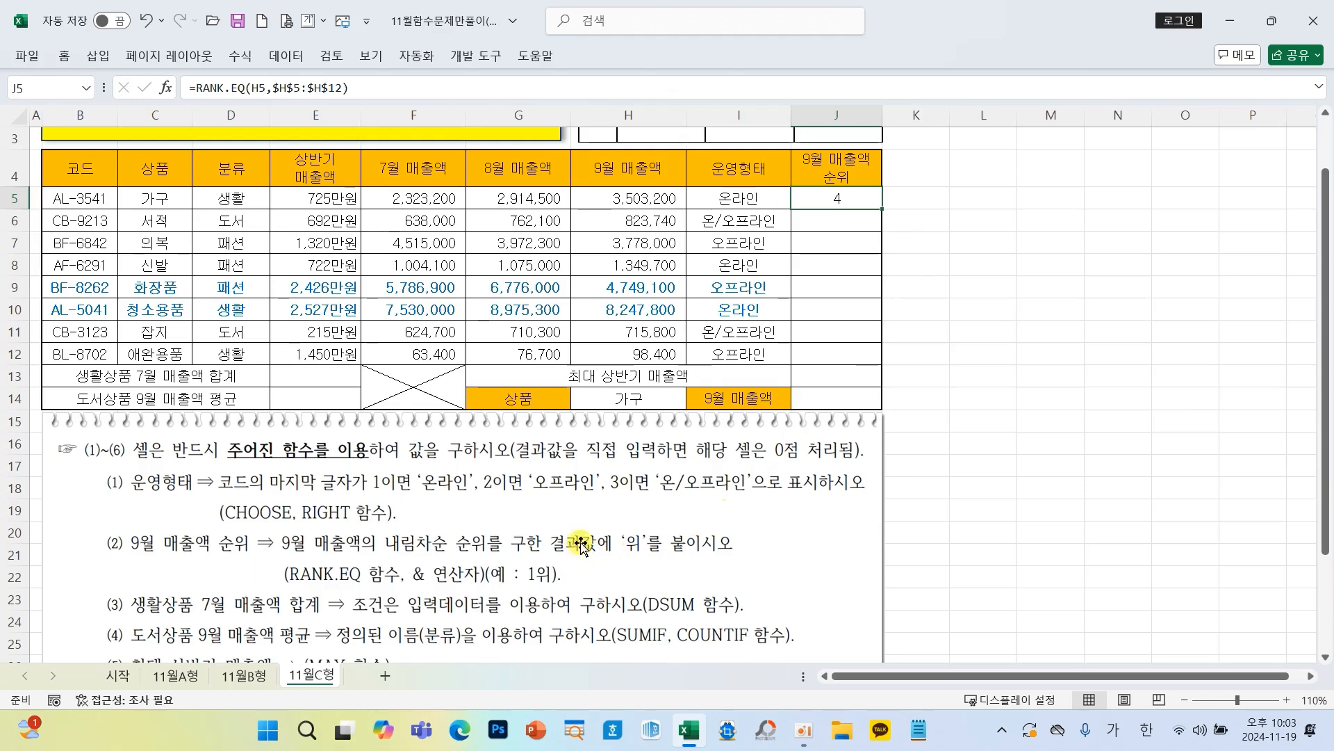
Step: Append &"위" to the RANK.EQ formula in J5 and copy it down through J12
left_click(376, 89)
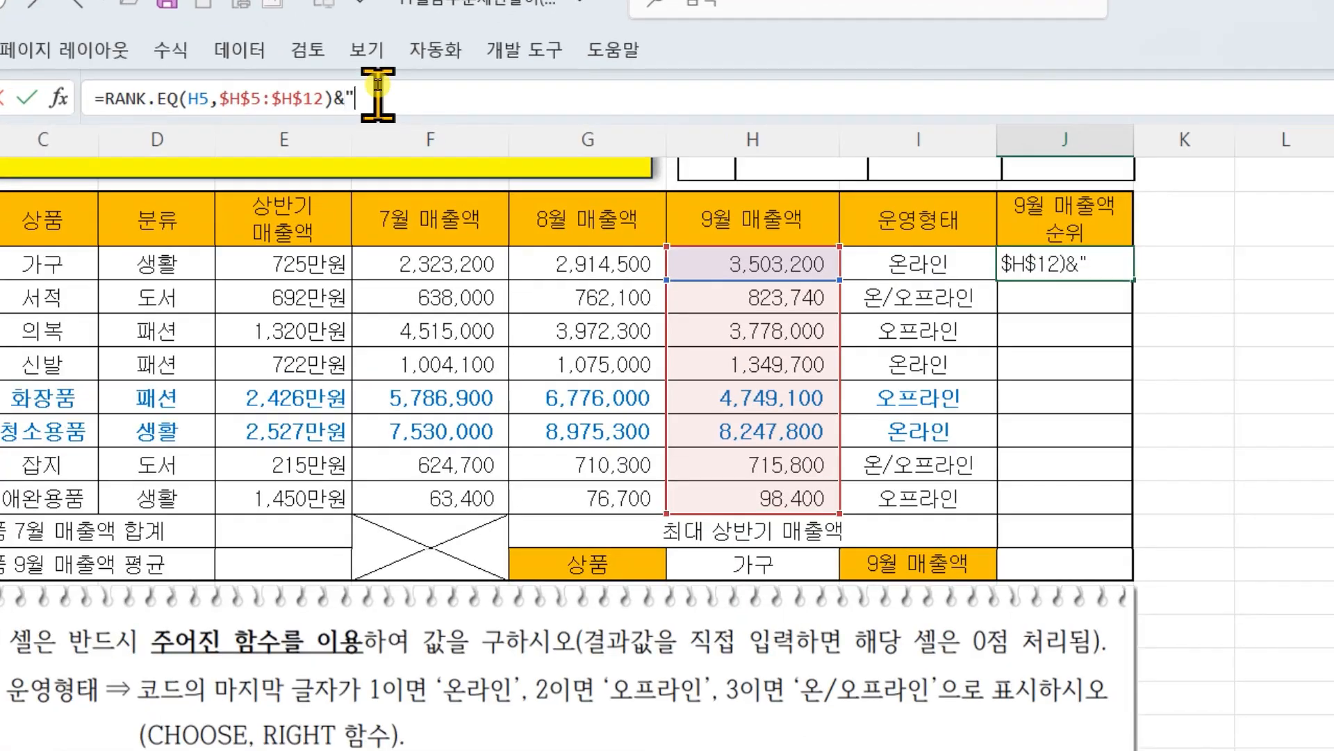
type("위")
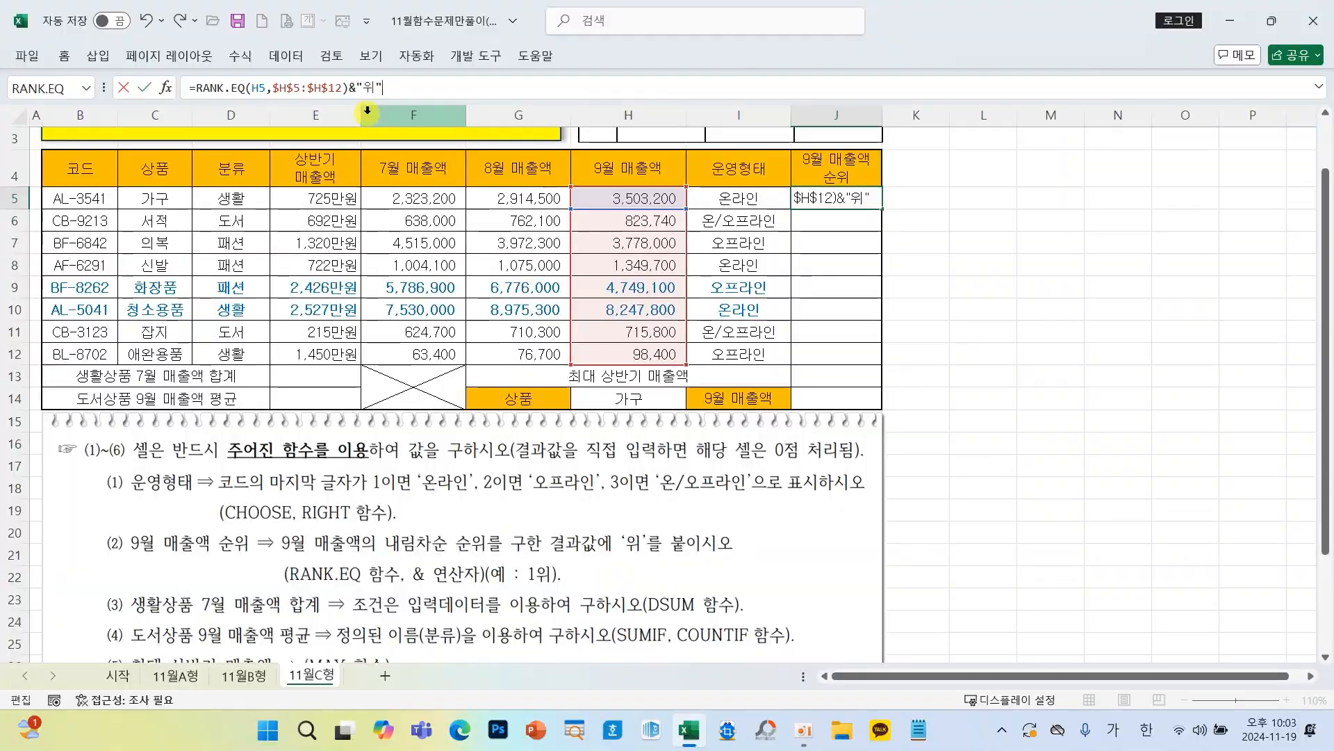
left_click(143, 88)
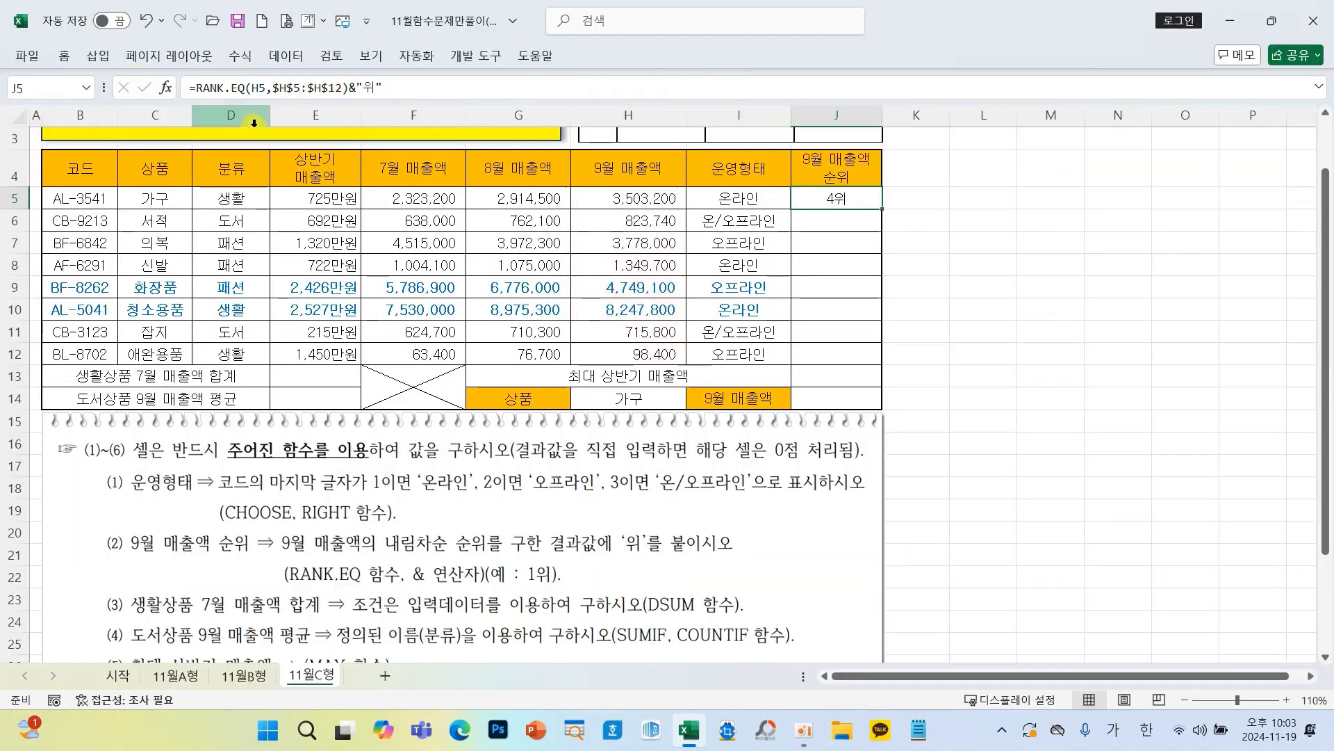
left_click_drag(882, 206, 888, 364)
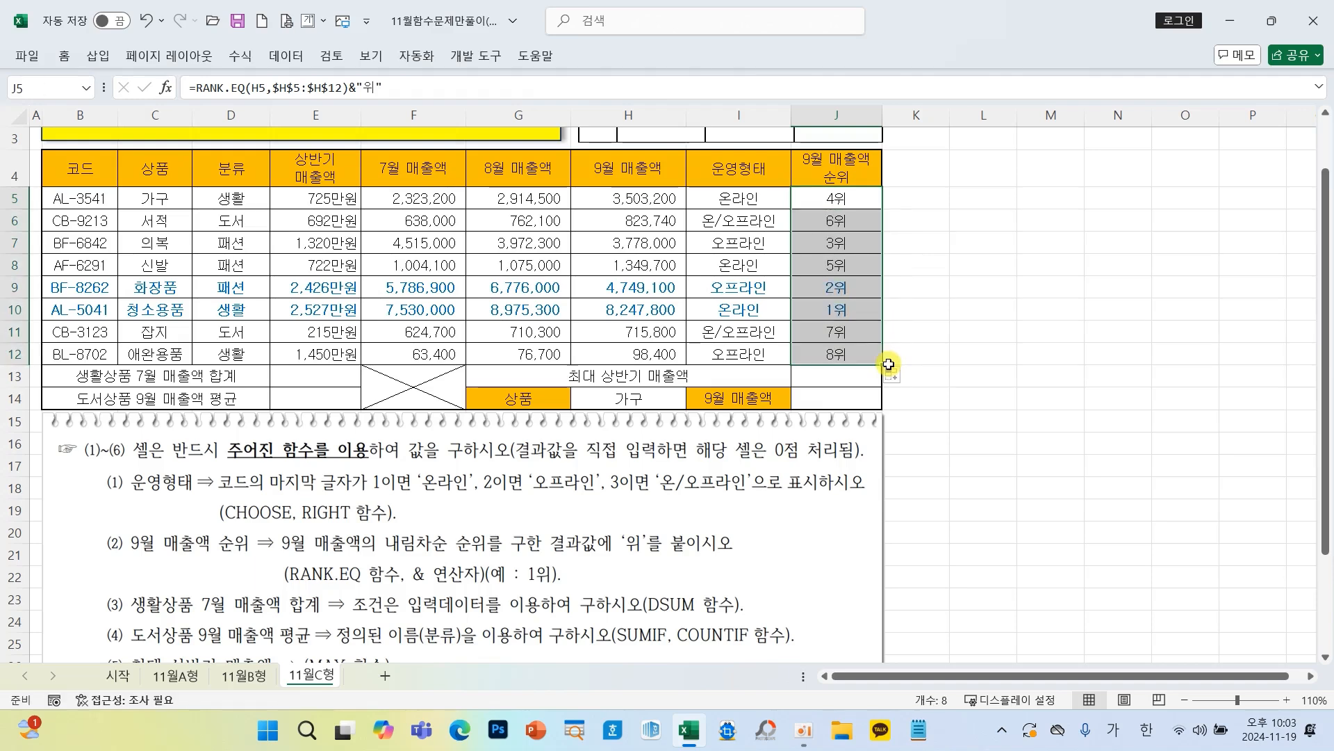
Step: Review question (3) and start a DSUM function in E13 for 생활상품 7월 매출액 합계
left_click(340, 374)
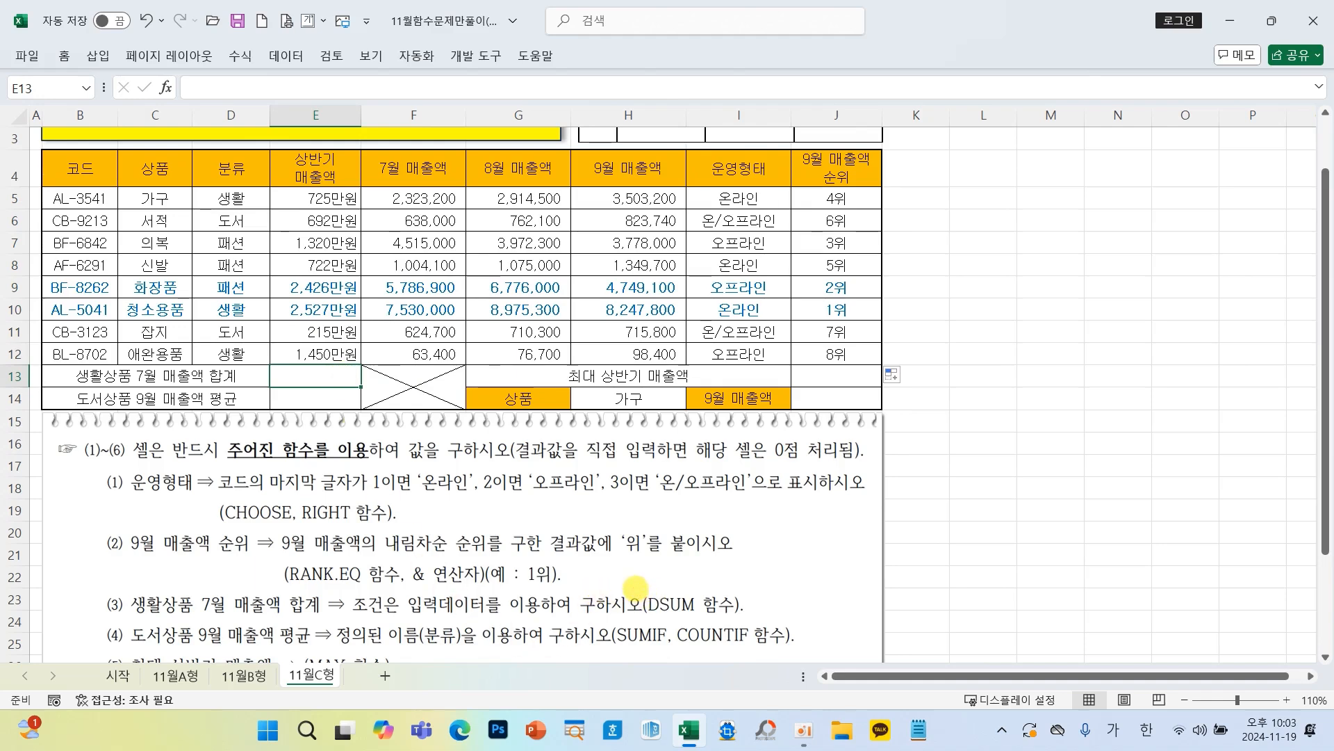
mouse_move(634, 587)
left_mouse_down()
mouse_move(673, 619)
mouse_move(697, 619)
left_mouse_up()
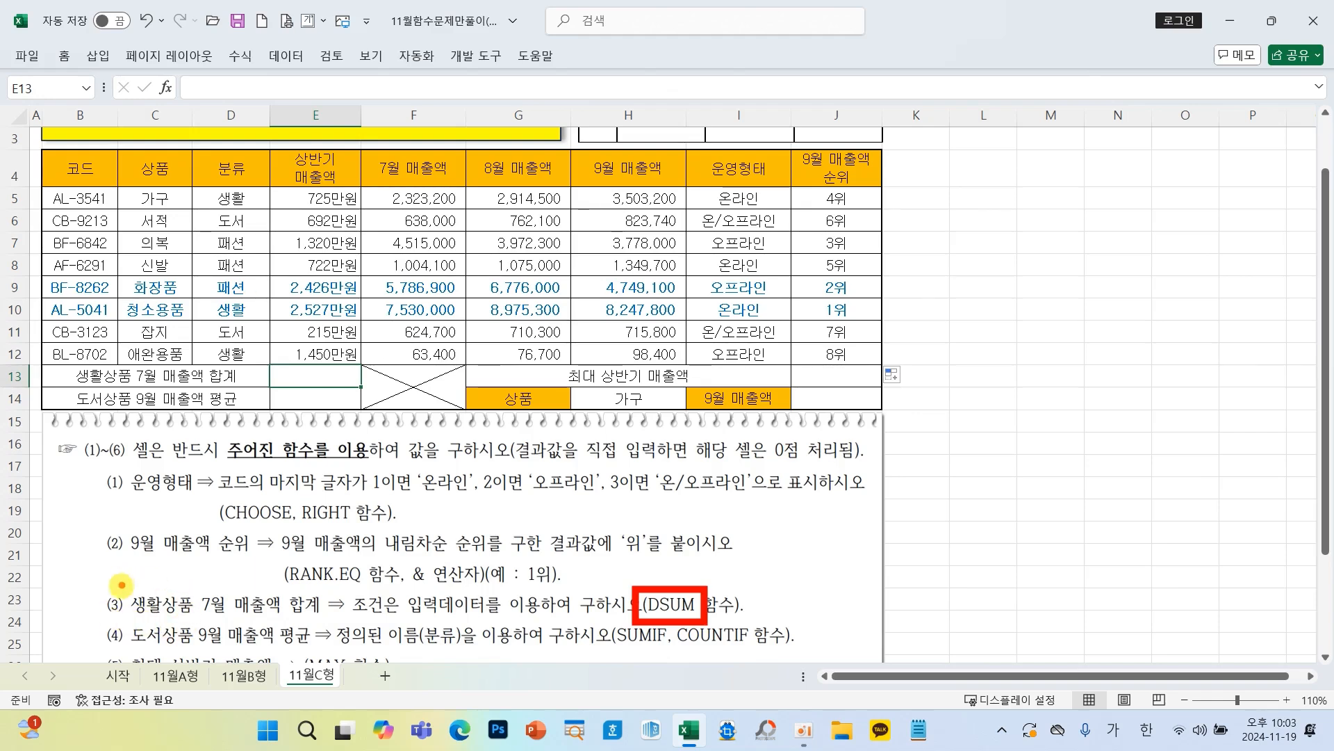
mouse_move(120, 589)
left_mouse_down()
mouse_move(166, 618)
mouse_move(290, 620)
left_mouse_up()
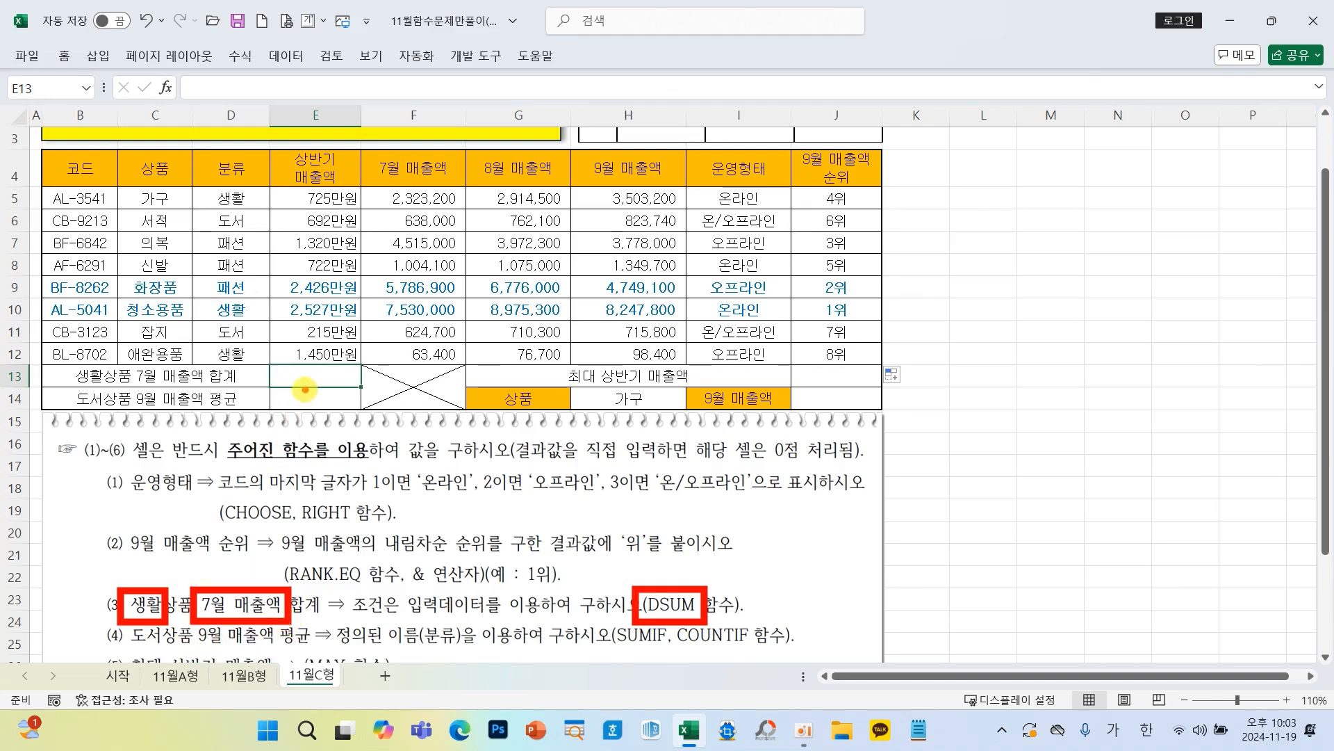
left_click(164, 86)
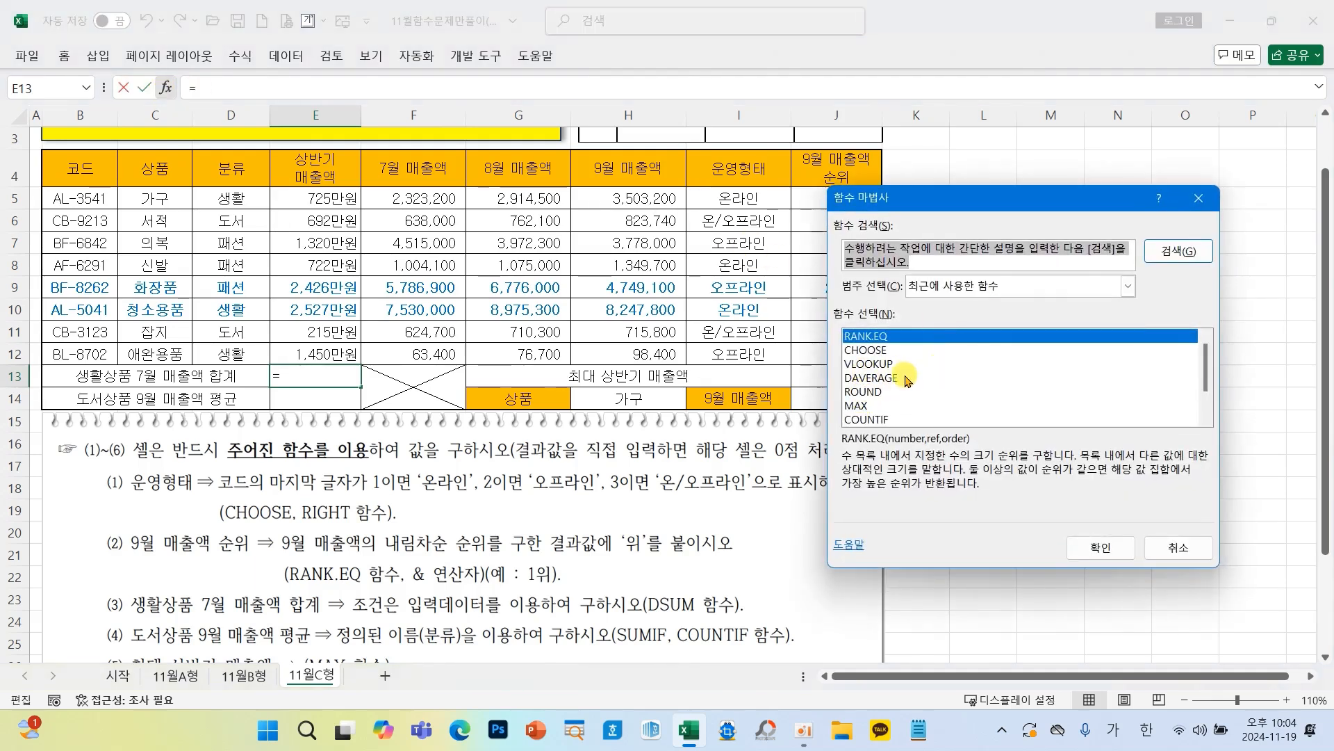
scroll(907, 380, "down", 1)
left_click(869, 405)
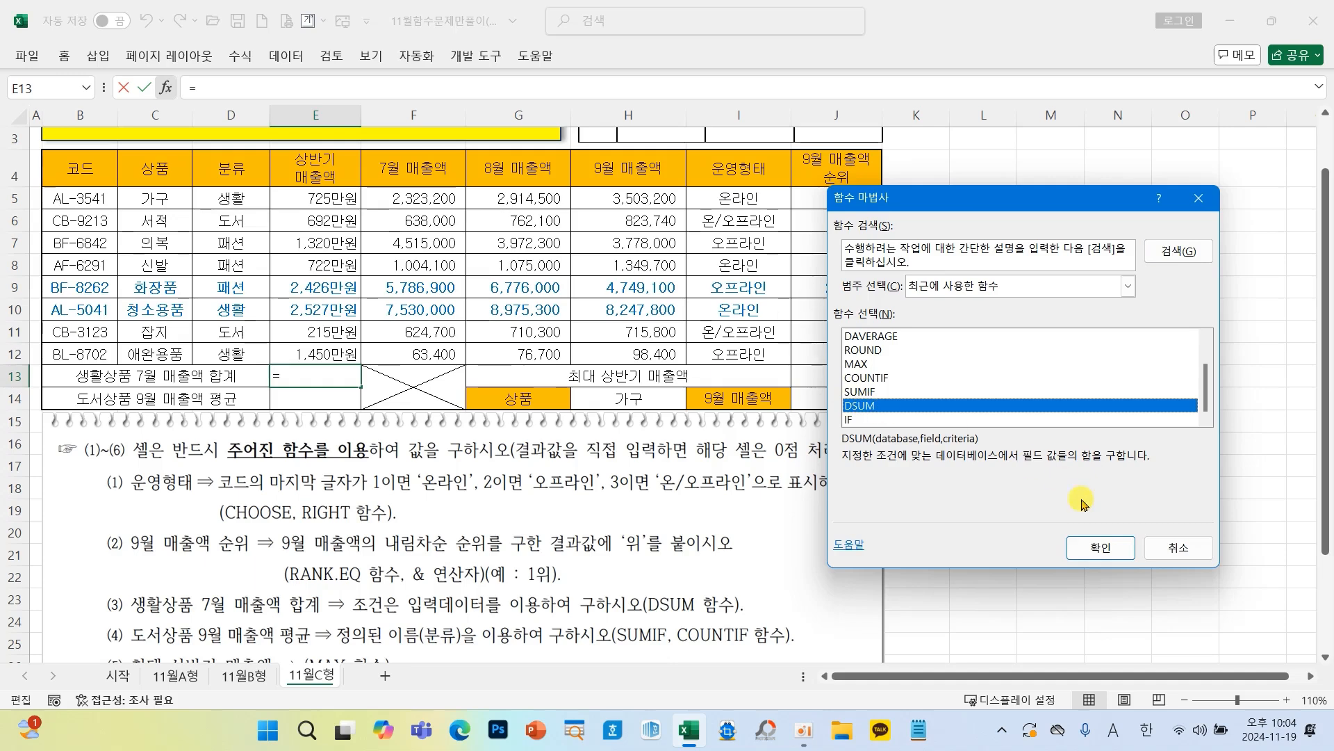
left_click(1101, 547)
left_click_drag(808, 234, 645, 324)
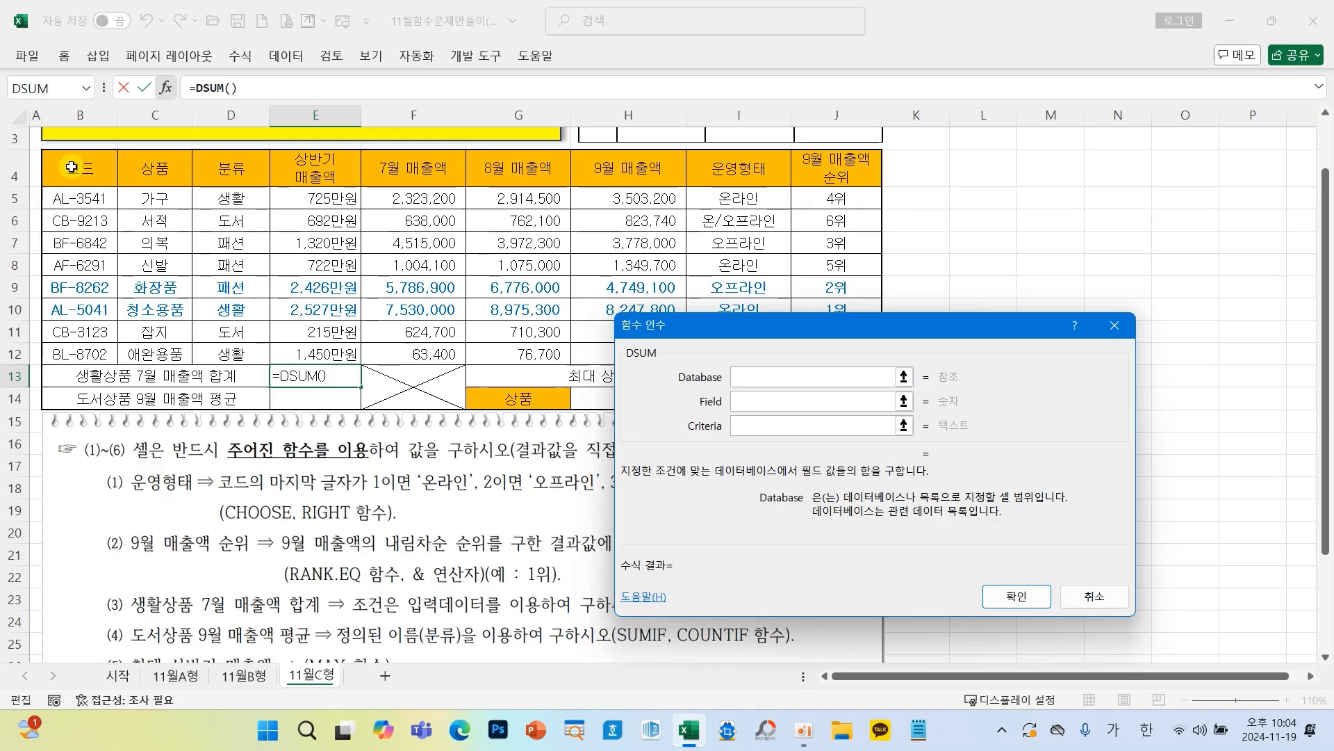
Step: Complete DSUM in E13 with Database B4:H12, Field 5 and Criteria D4:D5
left_click_drag(72, 167, 604, 347)
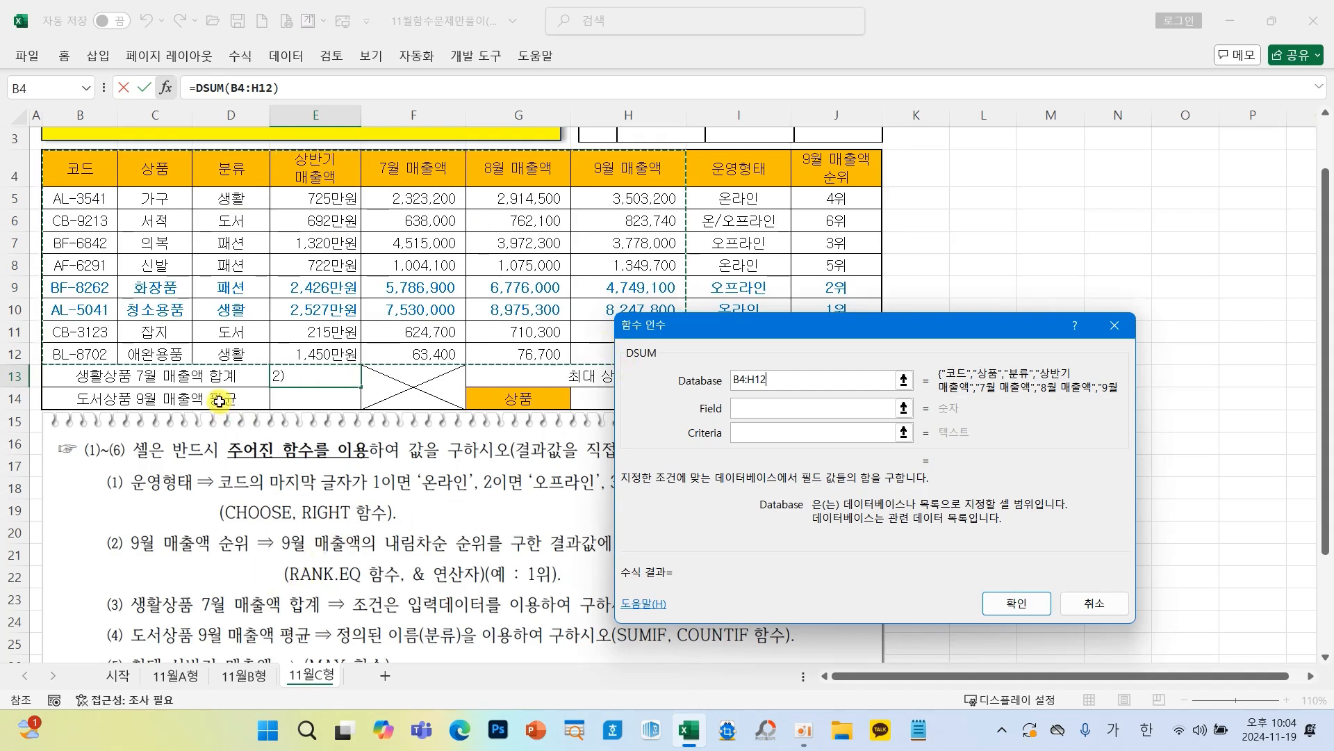
left_click_drag(91, 221, 73, 292)
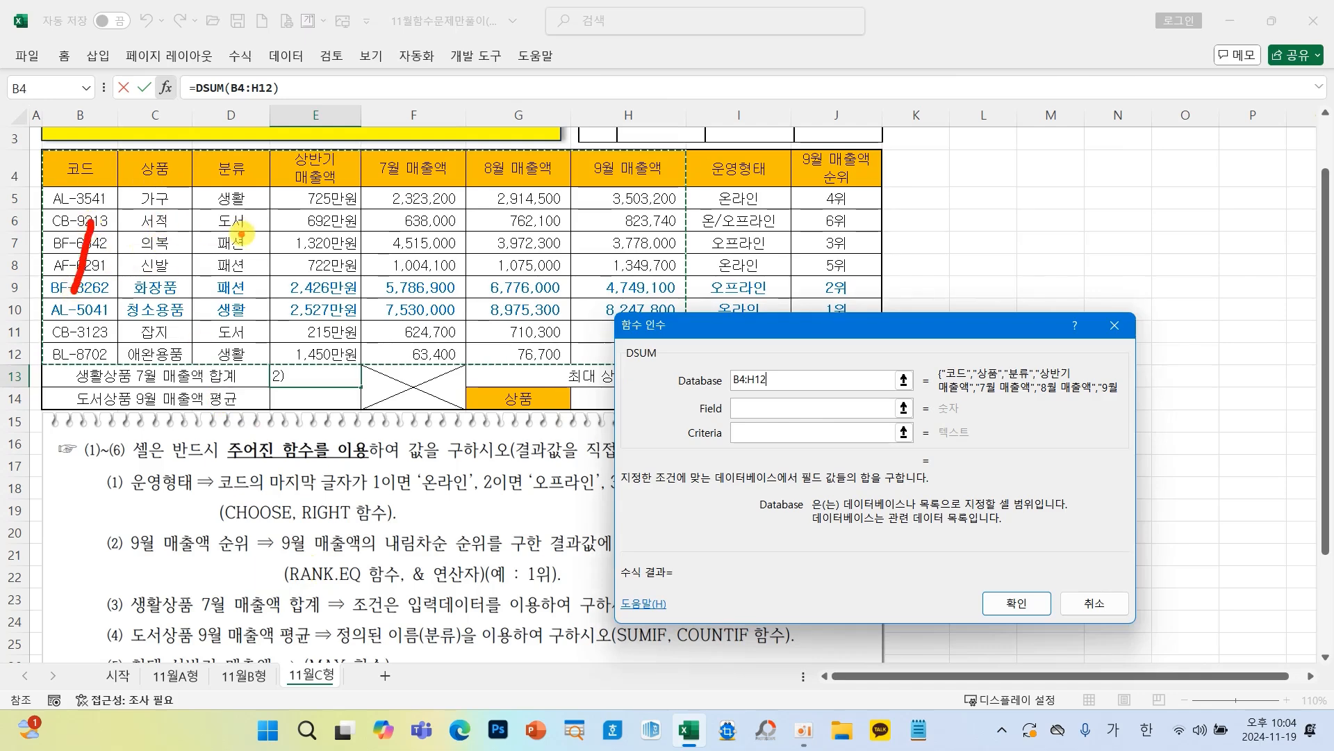
mouse_move(442, 226)
left_mouse_down()
mouse_move(393, 217)
mouse_move(439, 265)
mouse_move(404, 306)
left_mouse_up()
key("Escape")
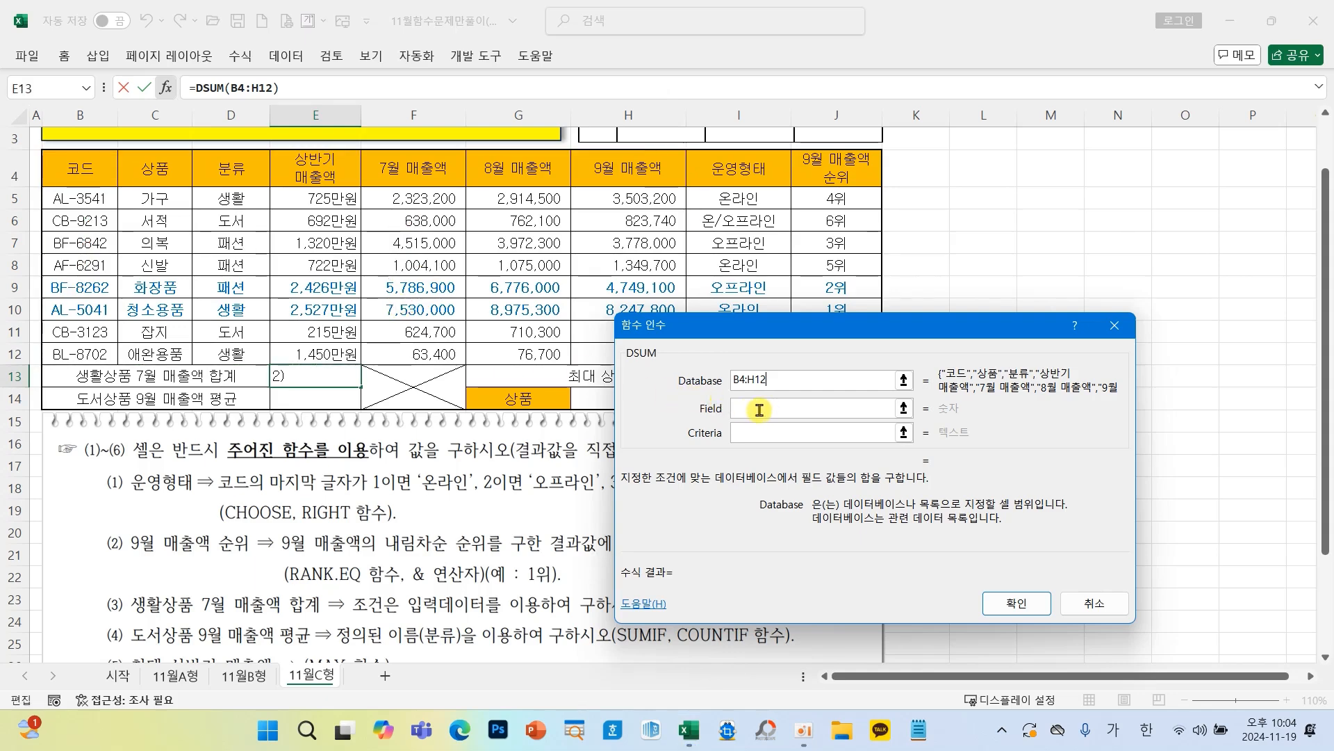
left_click(760, 408)
type("5")
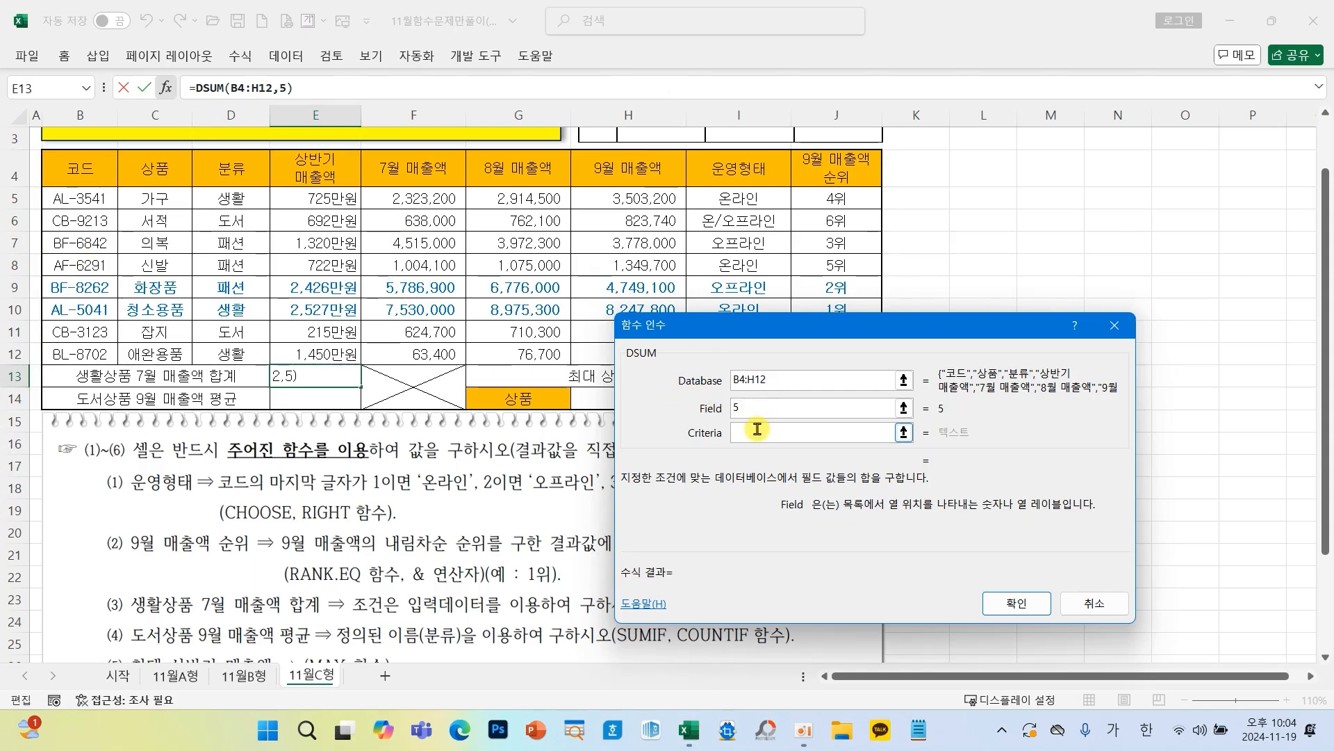
left_click(757, 431)
left_click_drag(259, 171, 257, 194)
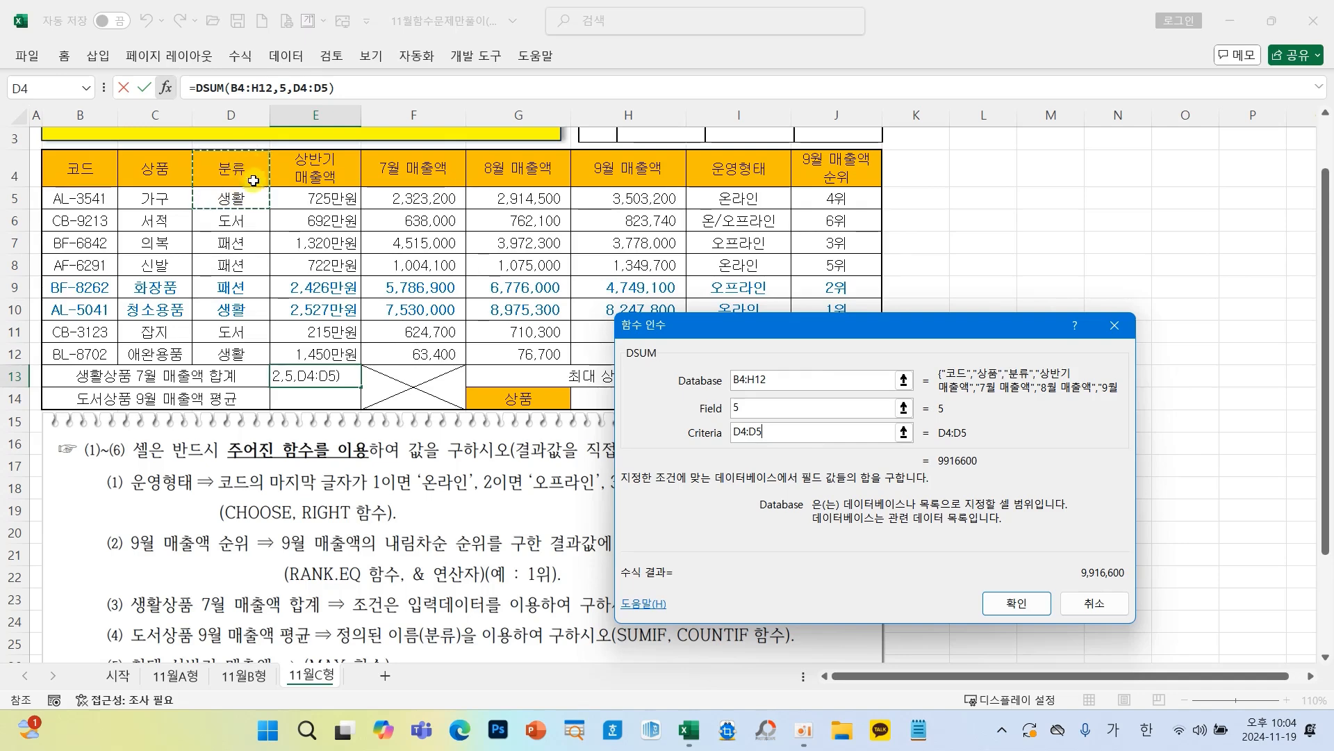
left_click(1005, 600)
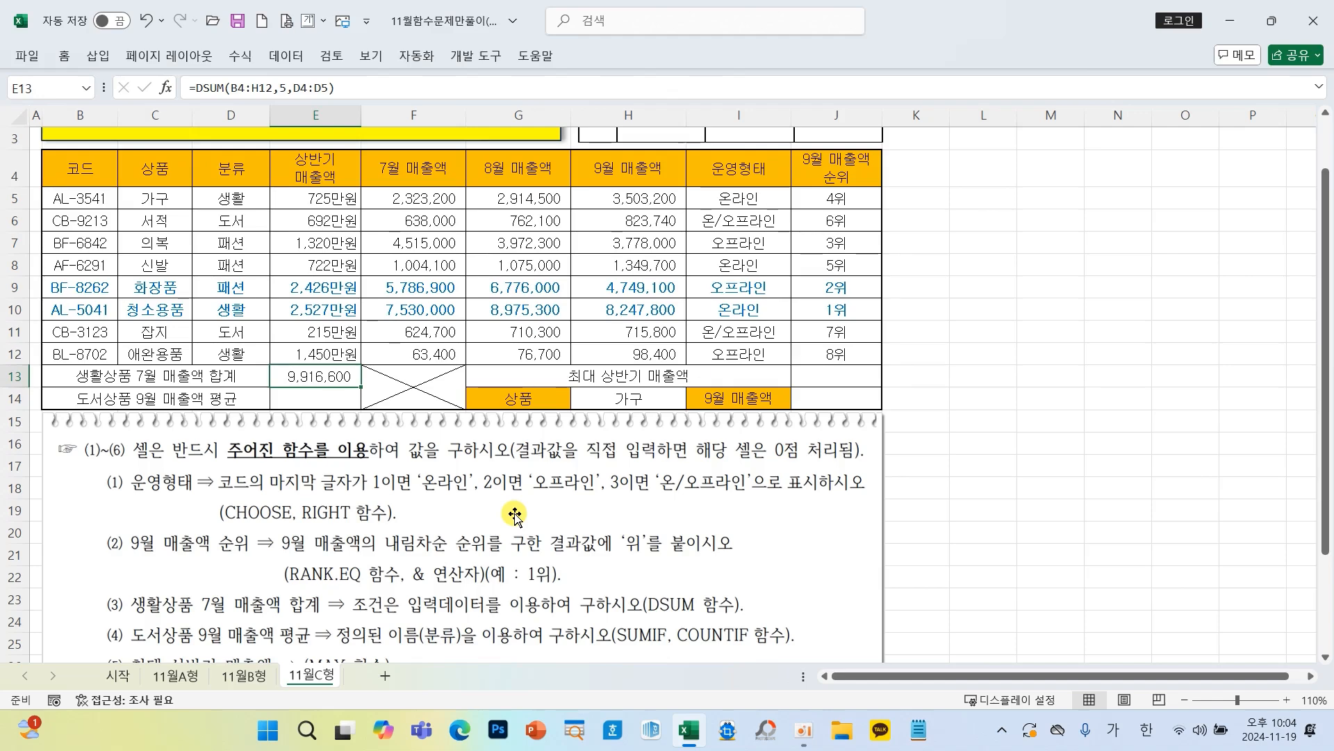
Step: Select E14 and examine question (4) for the required average, the 도서 and 9월 매출액 conditions and the defined name
left_click(327, 398)
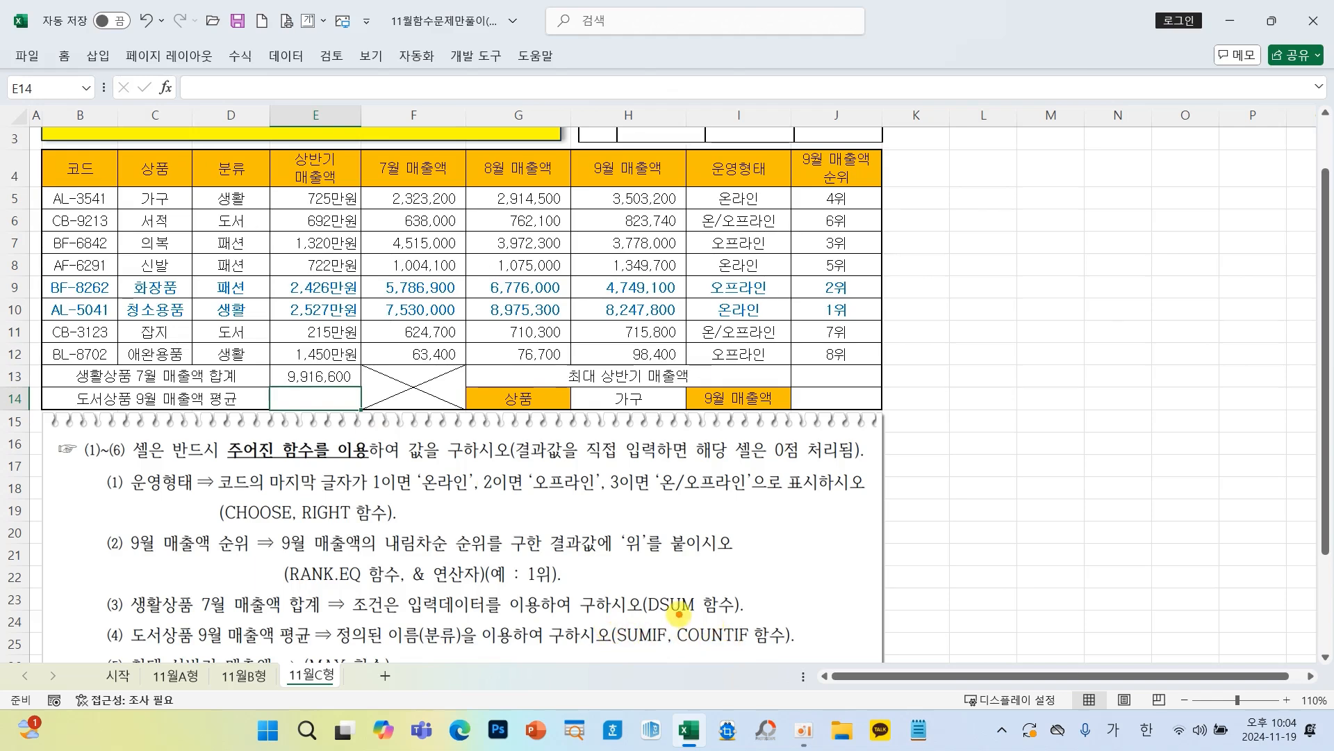
left_click_drag(677, 616, 647, 668)
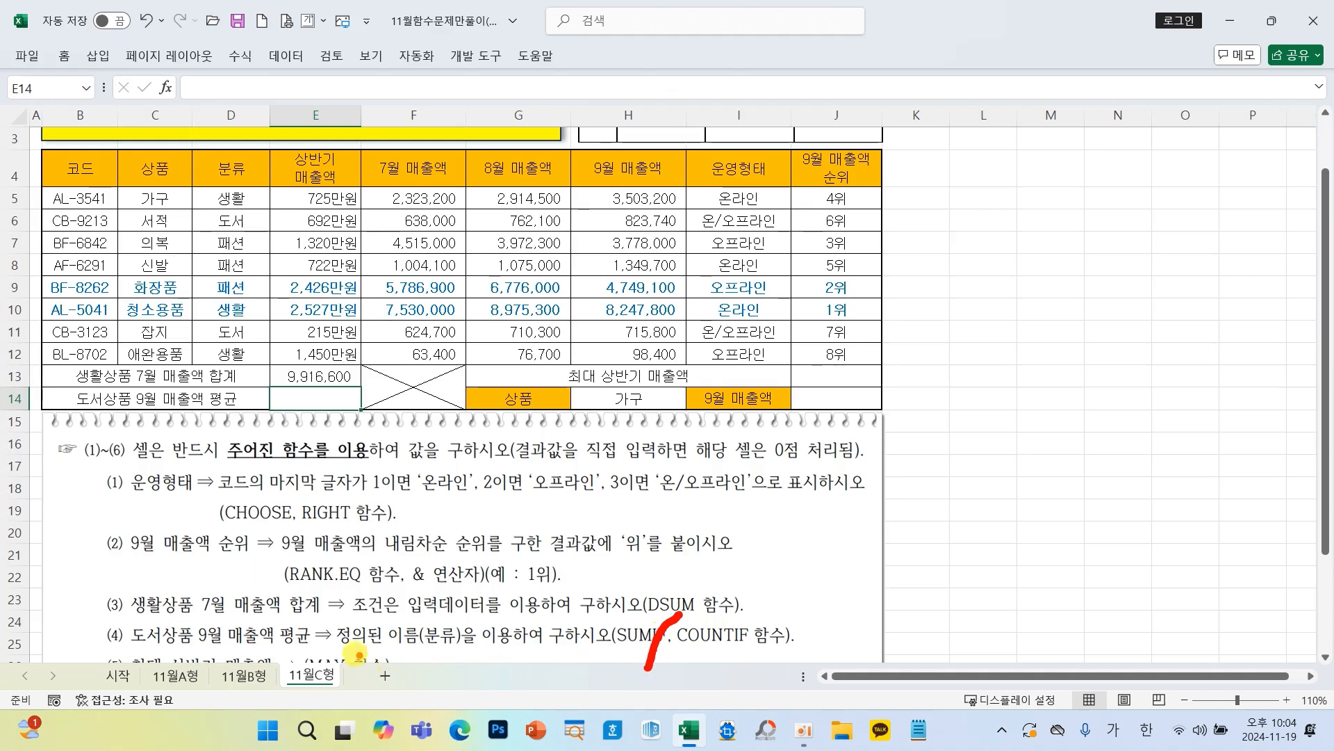
left_click_drag(324, 649, 268, 650)
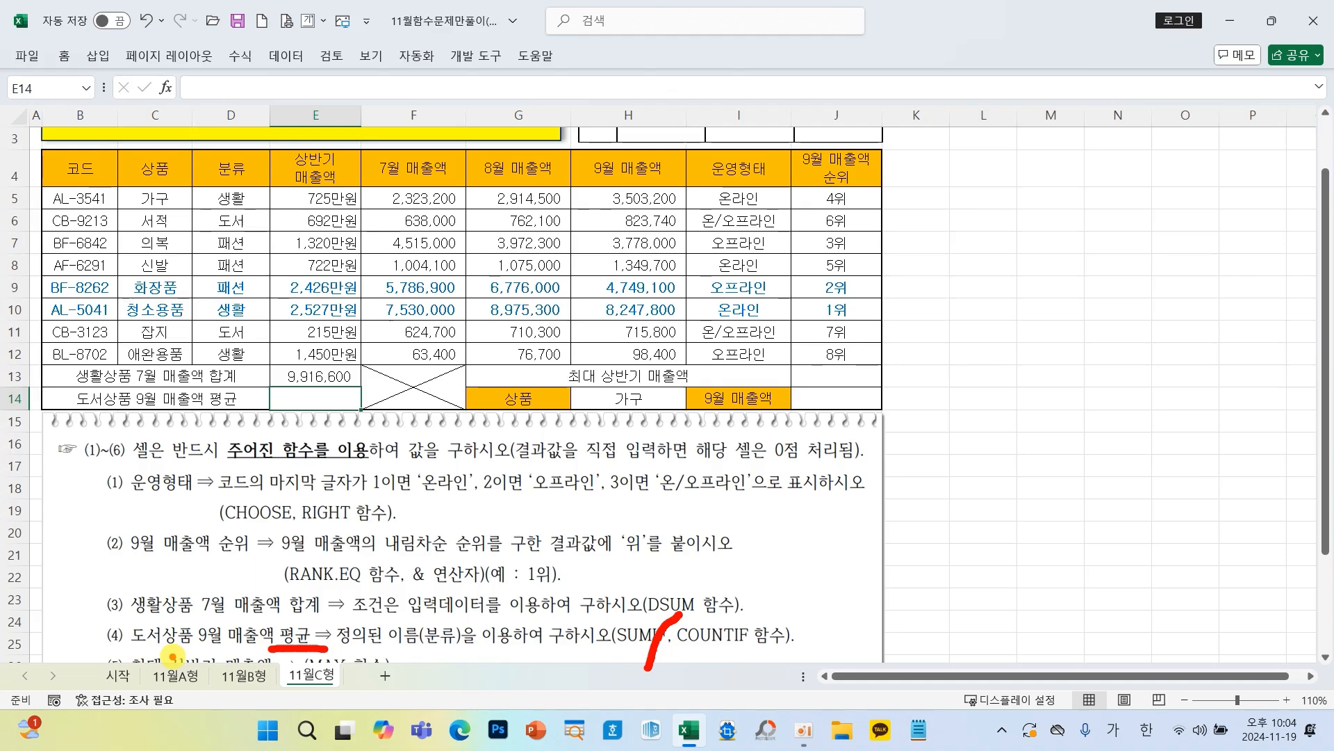
mouse_move(166, 654)
left_mouse_down()
mouse_move(110, 650)
mouse_move(115, 619)
mouse_move(154, 628)
mouse_move(146, 650)
left_mouse_up()
mouse_move(270, 652)
left_mouse_down()
mouse_move(185, 648)
mouse_move(277, 625)
mouse_move(234, 651)
left_mouse_up()
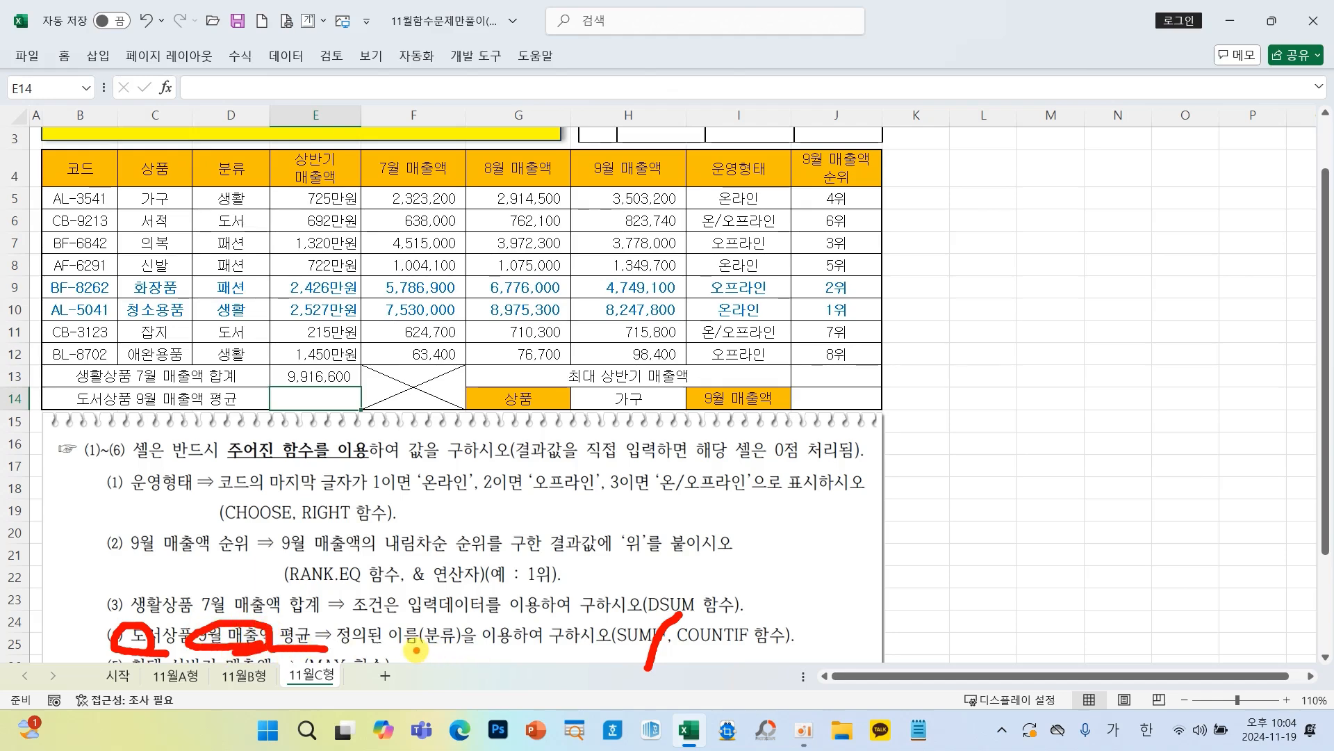
left_click_drag(411, 650, 449, 651)
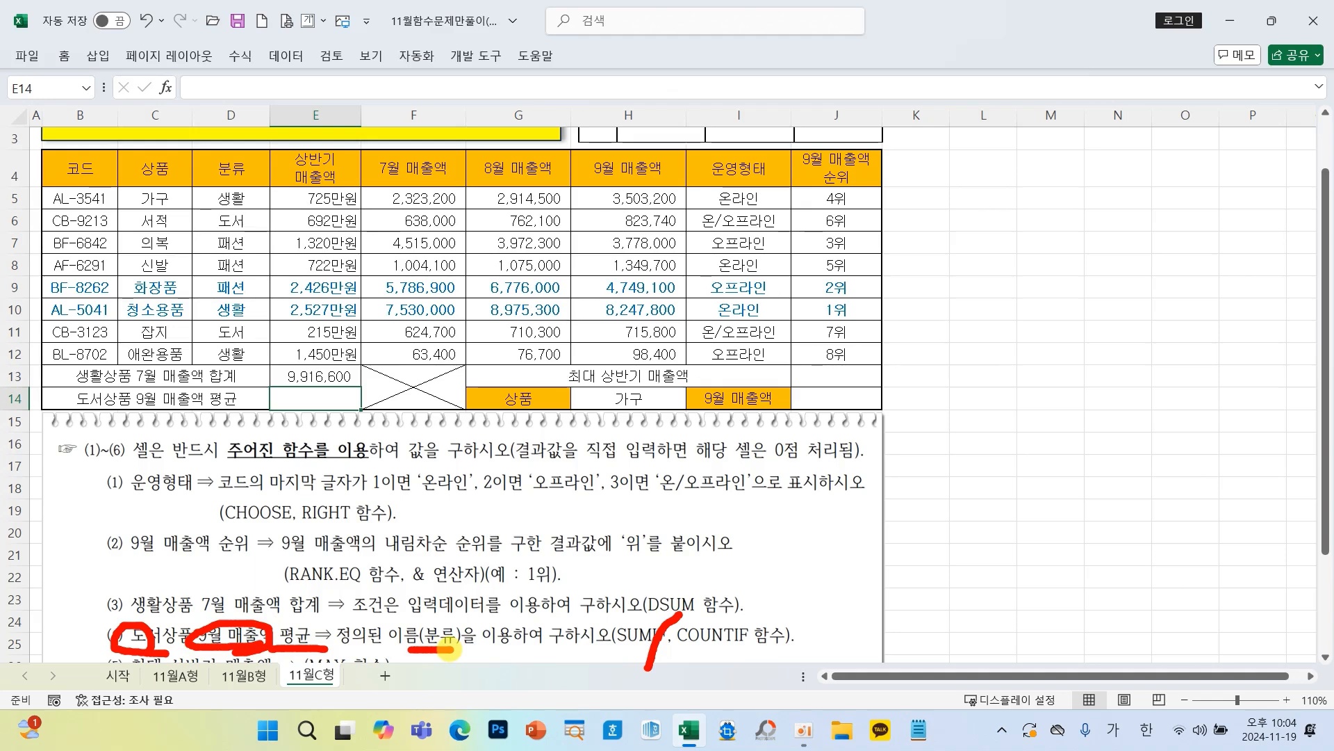
Step: Insert a SUMIF function in E14 with the 분류 cells D5:D12 as its Range
left_click(171, 89)
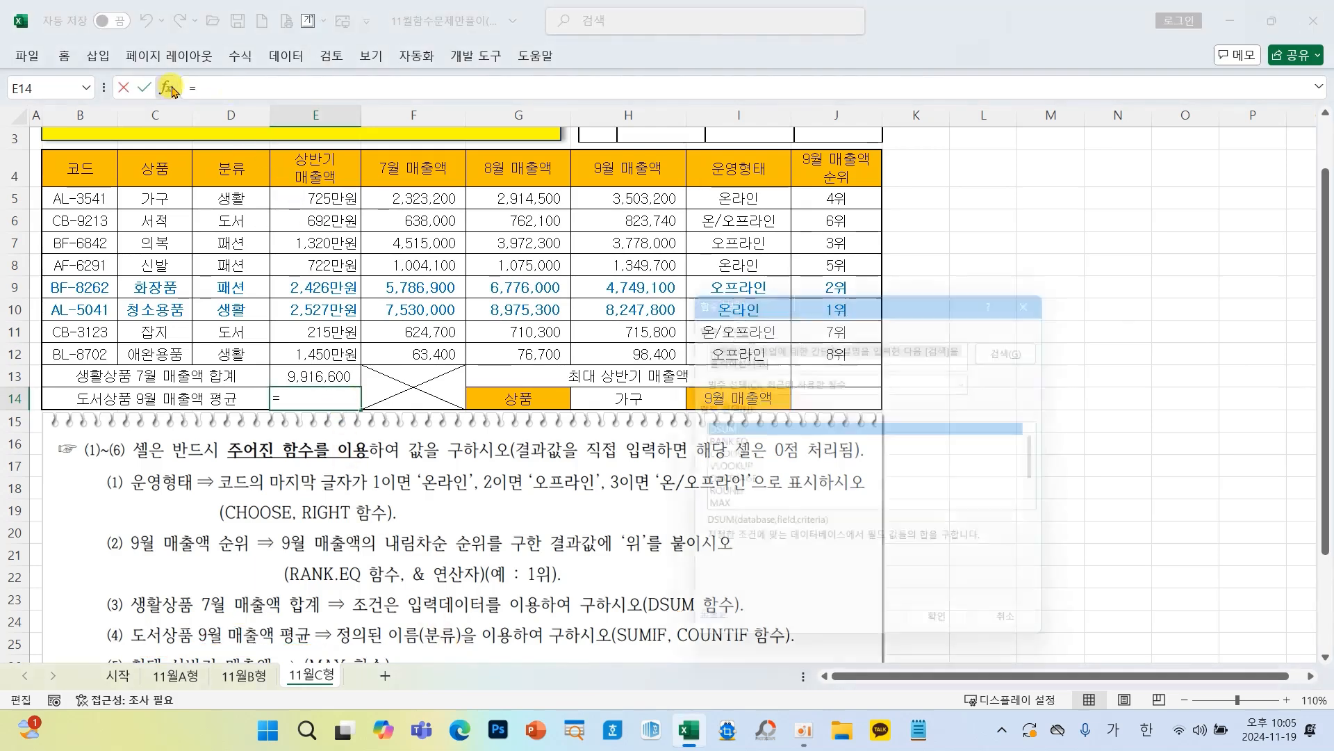
scroll(770, 507, "down", 1)
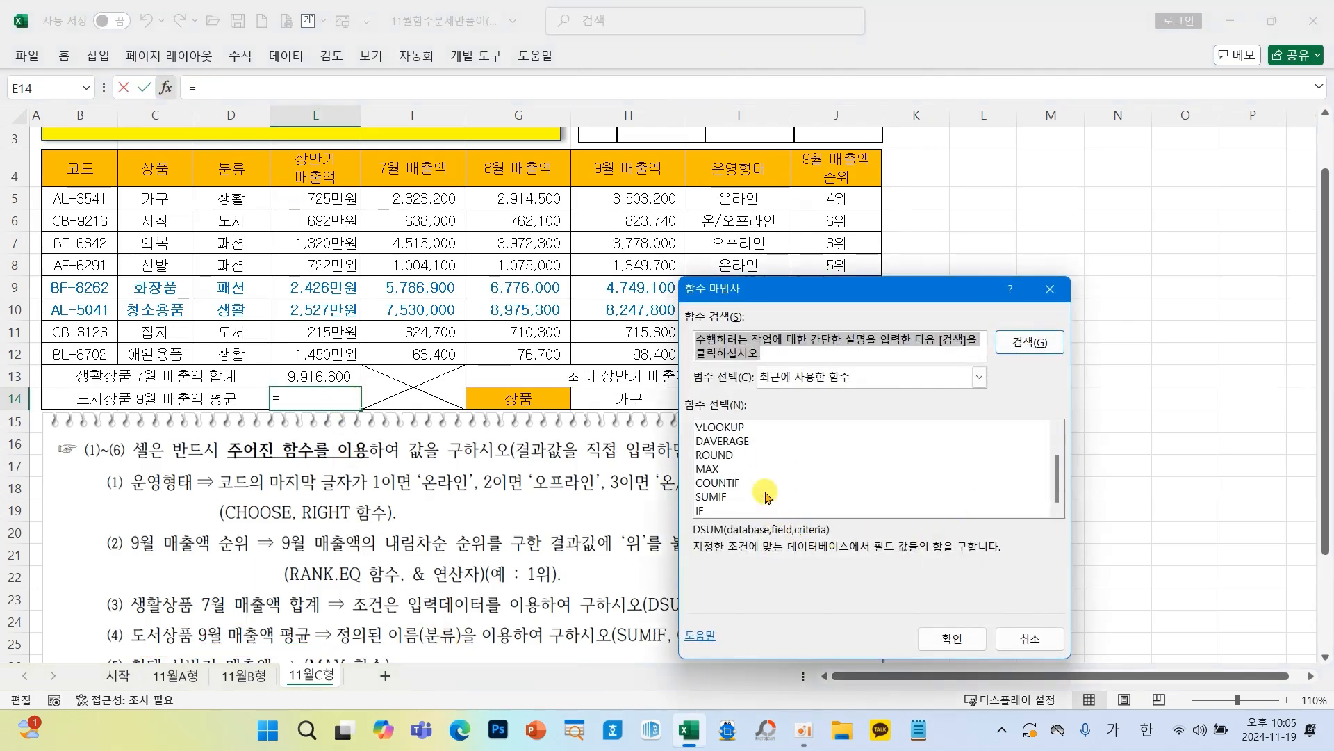
left_click(710, 496)
double_click(710, 496)
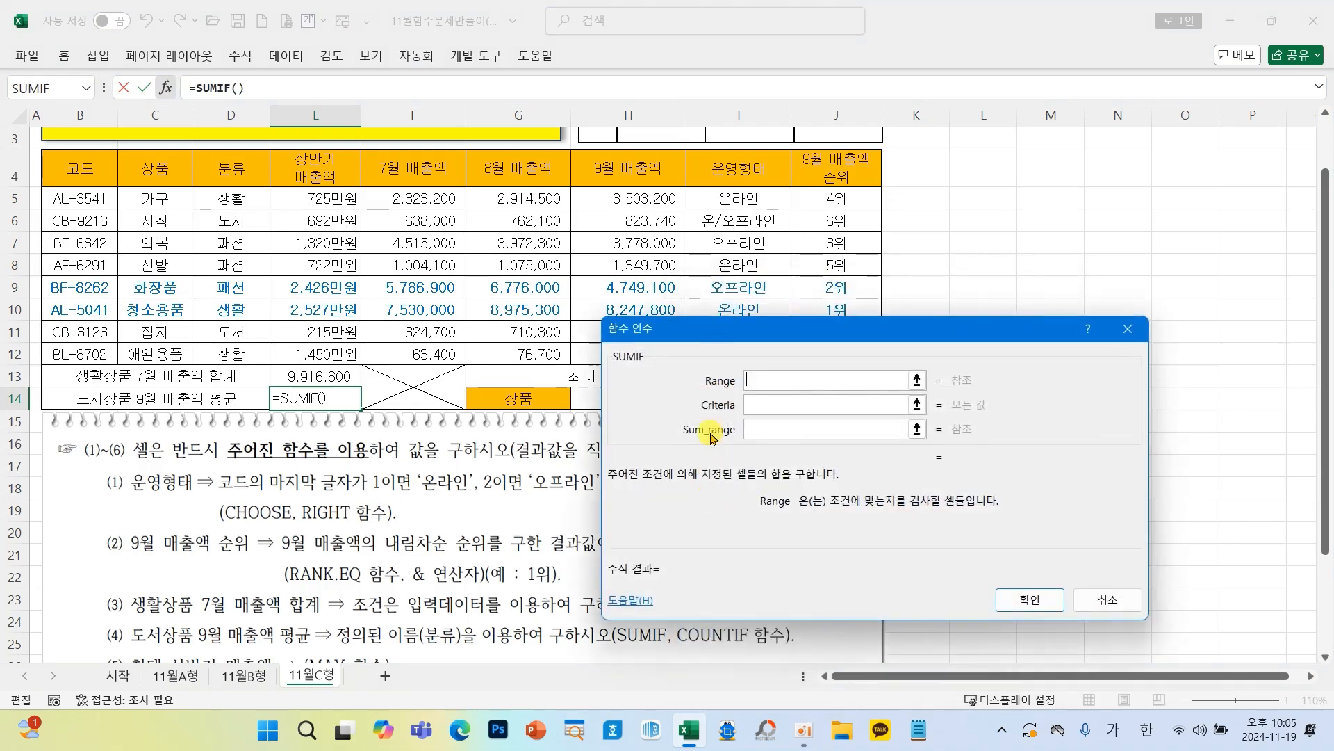
left_click_drag(737, 295, 568, 335)
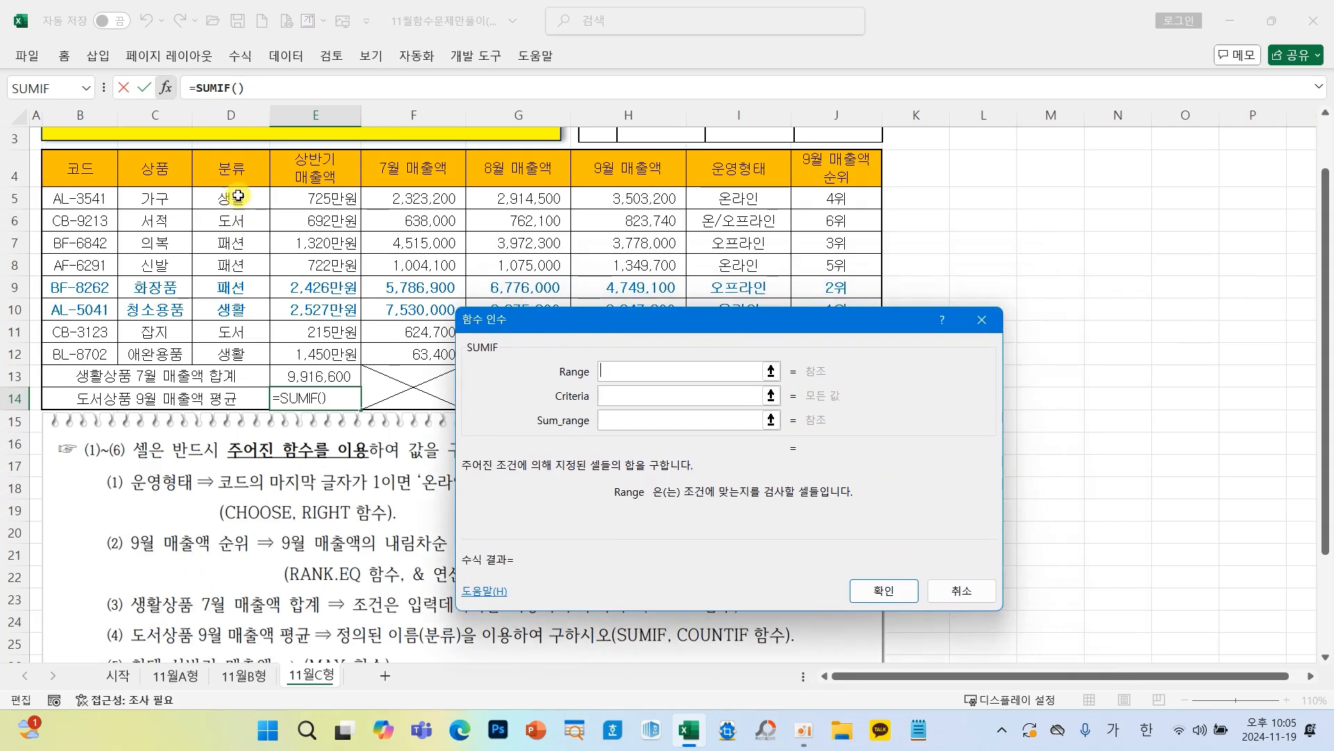
left_click_drag(237, 197, 235, 353)
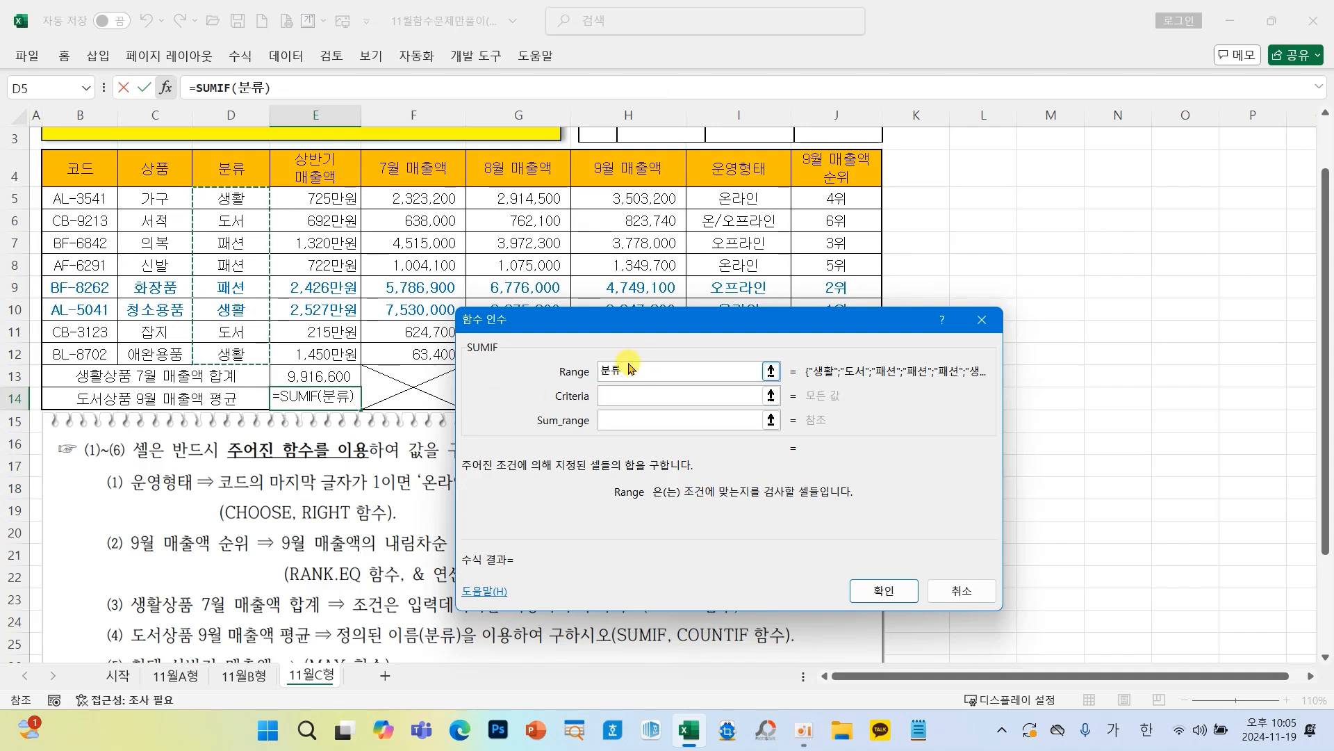
key("Tab")
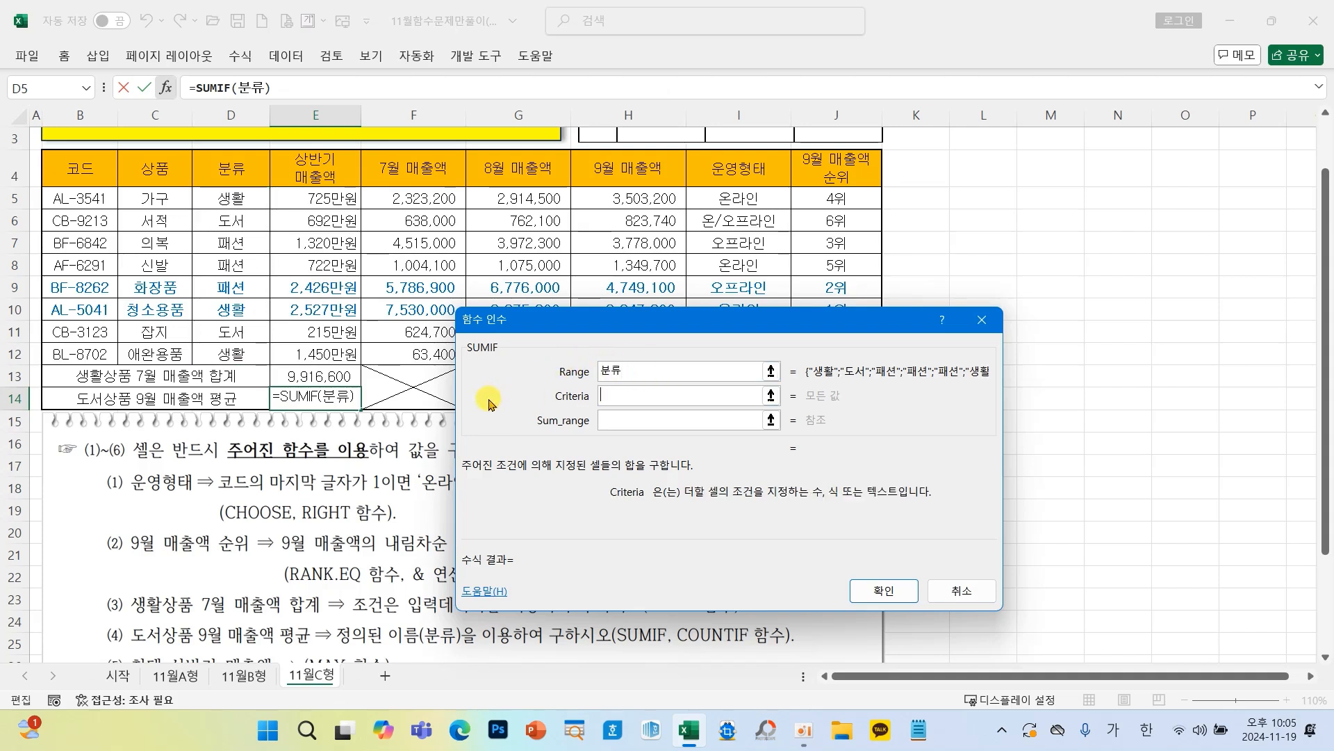
Step: Complete SUMIF in E14 with Criteria "도서" and Sum_range H5:H12
type("\"")
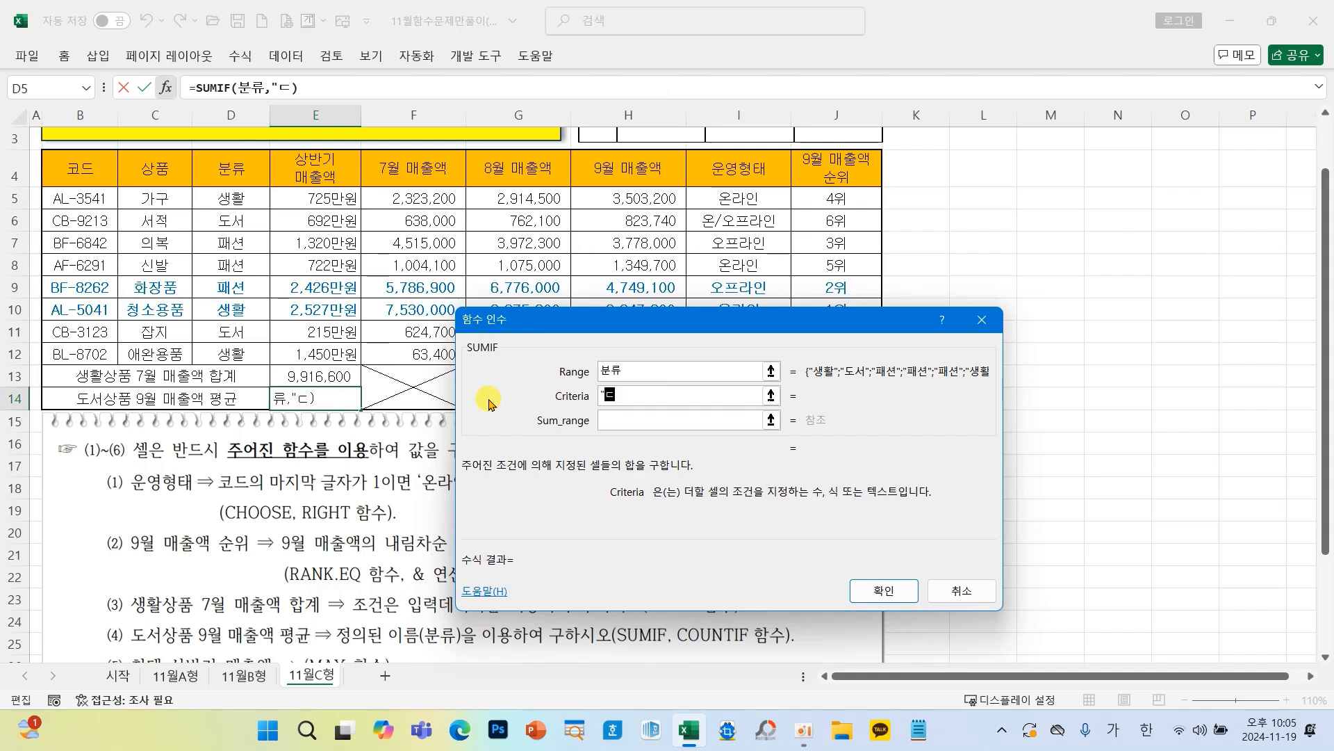
type("도서")
key("Tab")
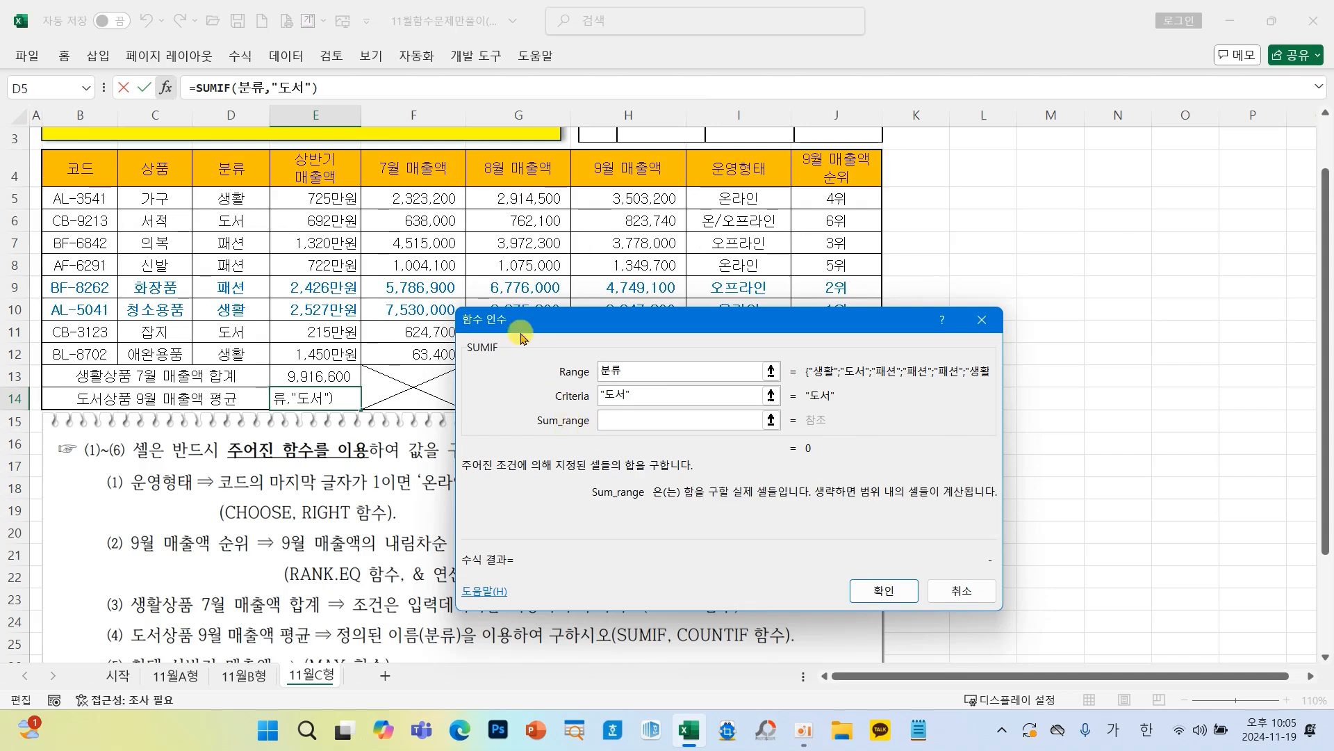
left_click_drag(546, 323, 781, 289)
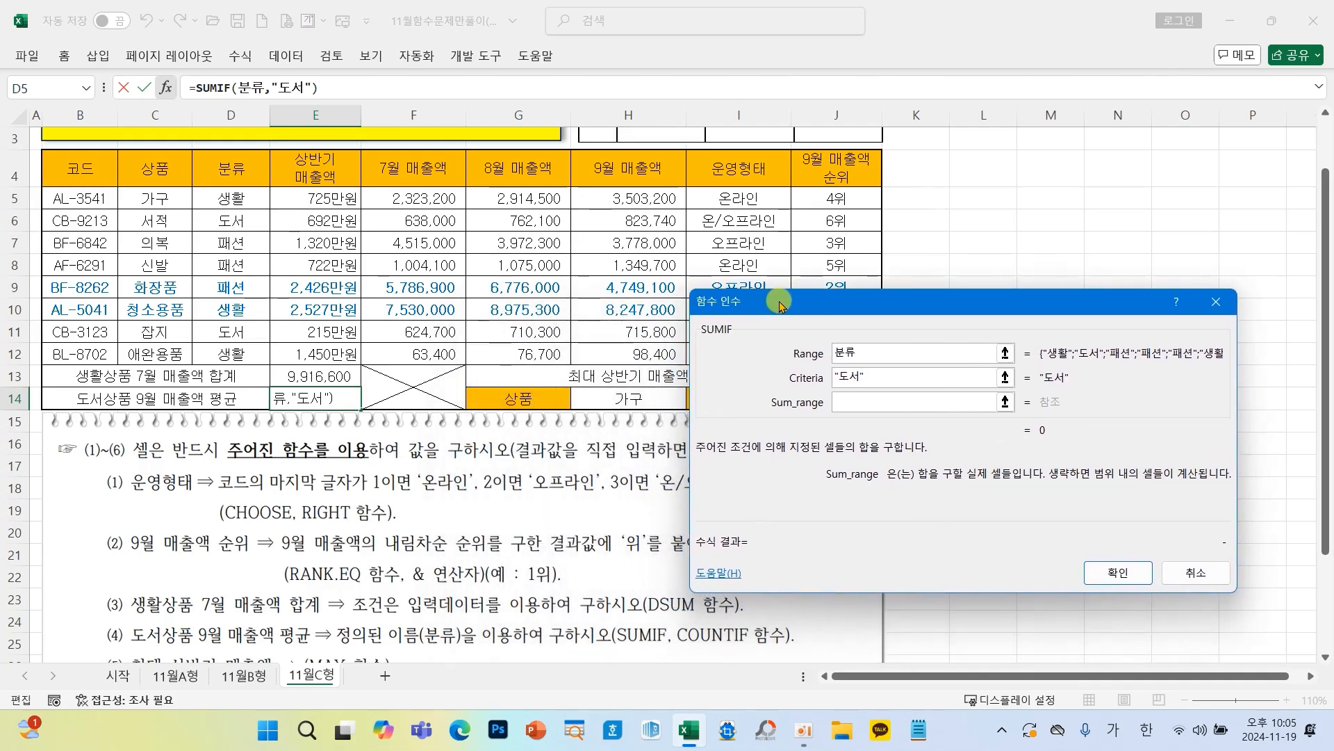
left_click_drag(616, 198, 610, 345)
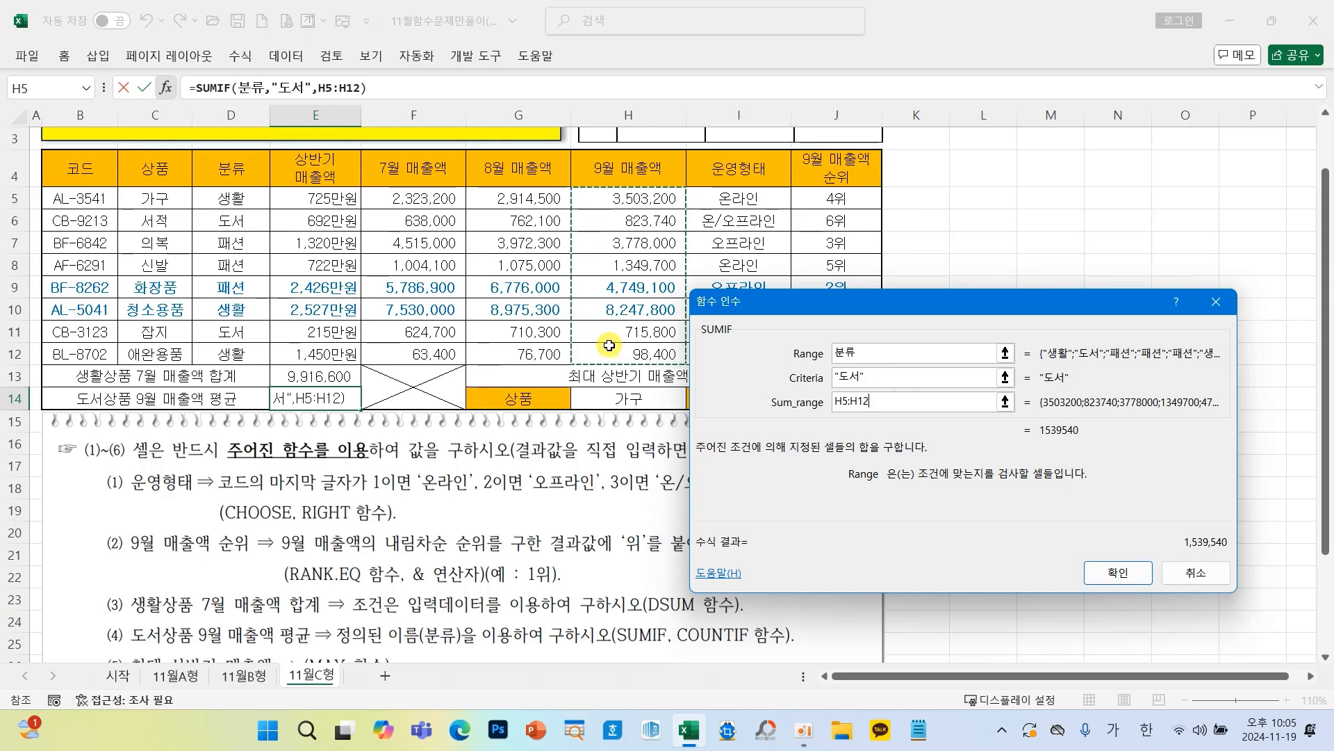
left_click(1108, 574)
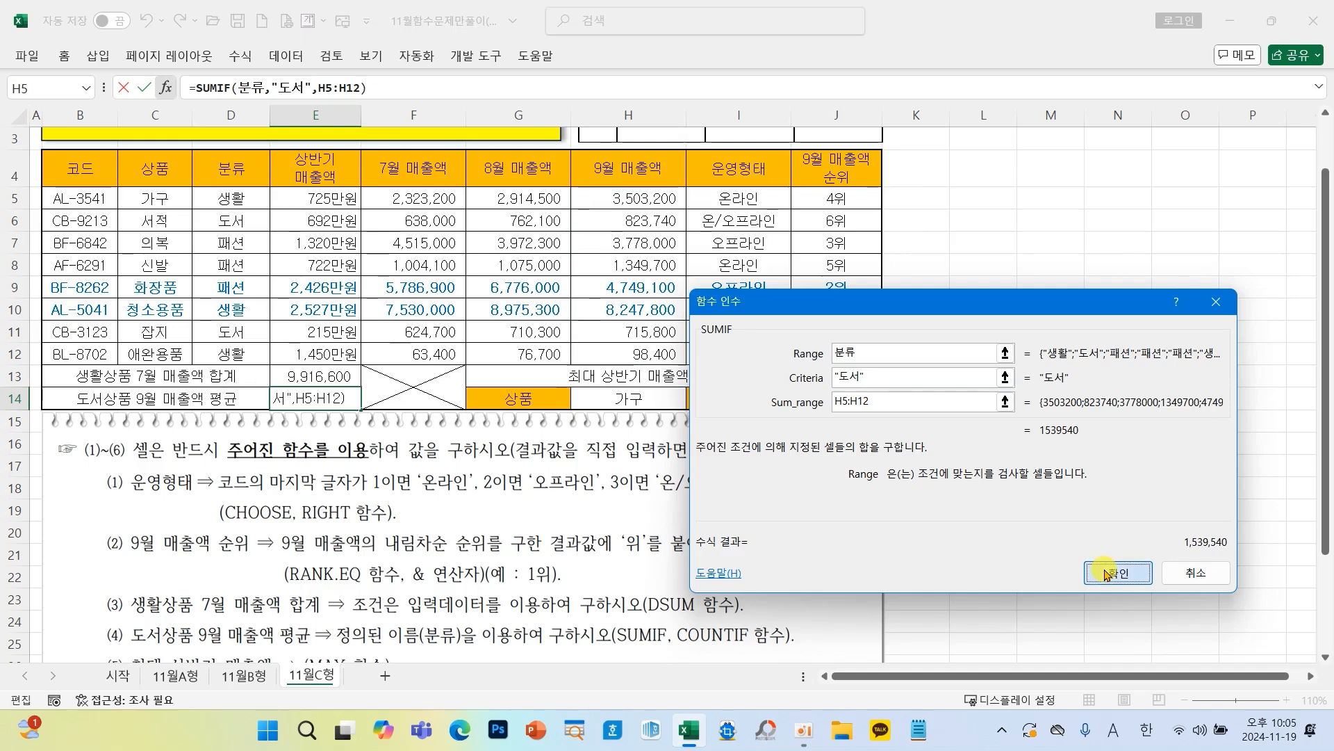
Step: Divide the SUMIF in E14 by a COUNTIF with Range 분류 and Criteria "도서"
left_click(419, 82)
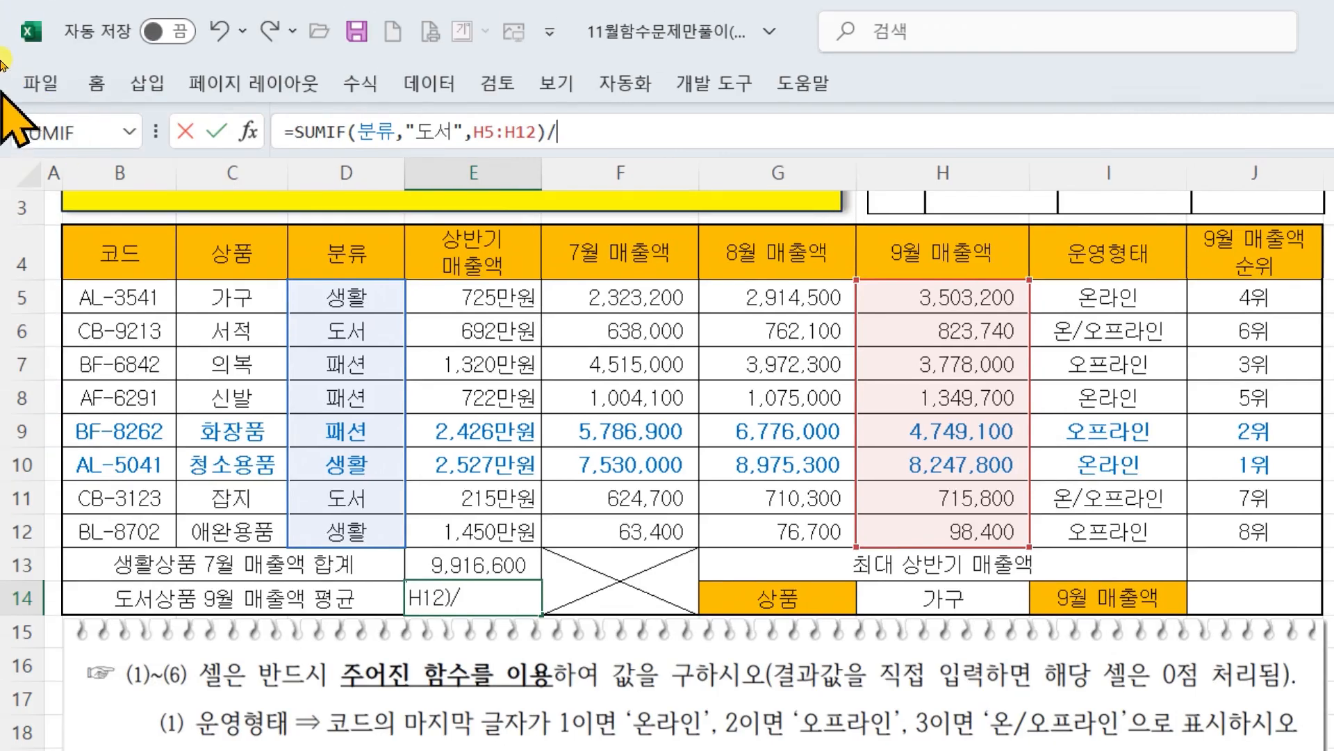
left_click(129, 132)
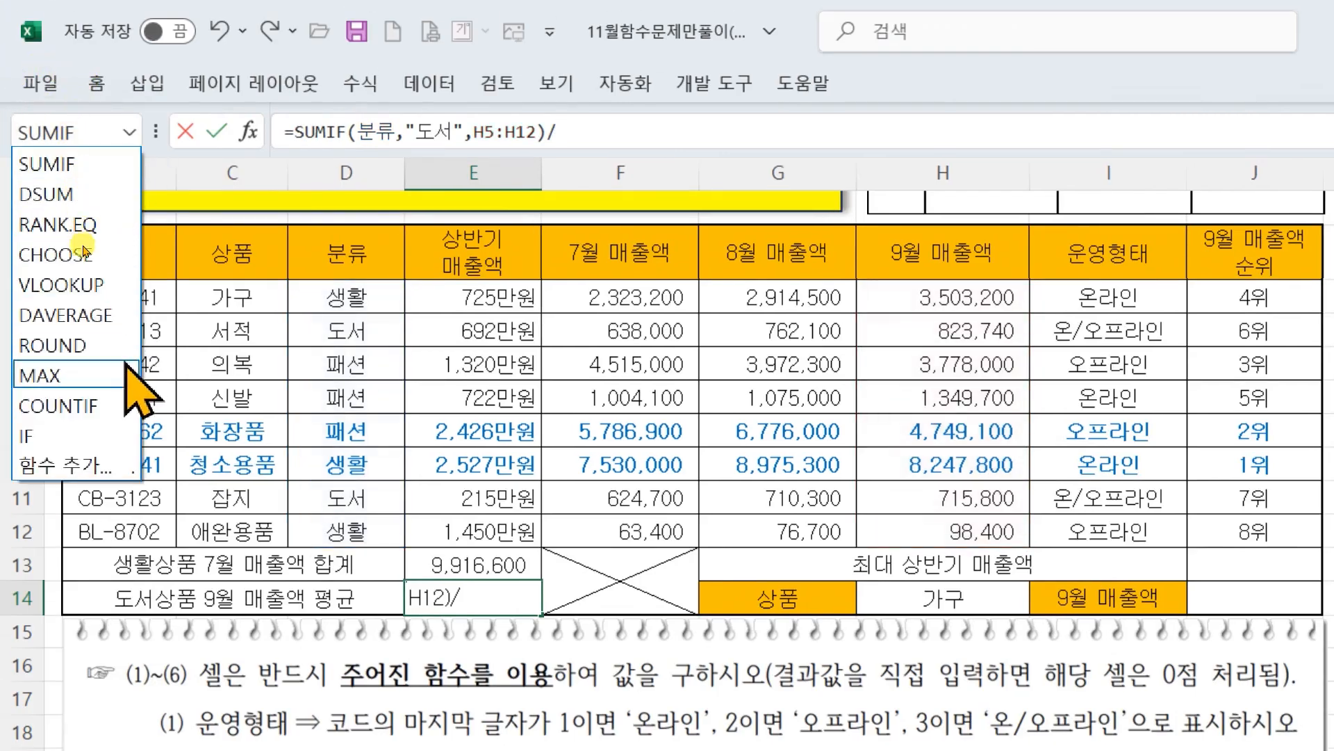
left_click(91, 410)
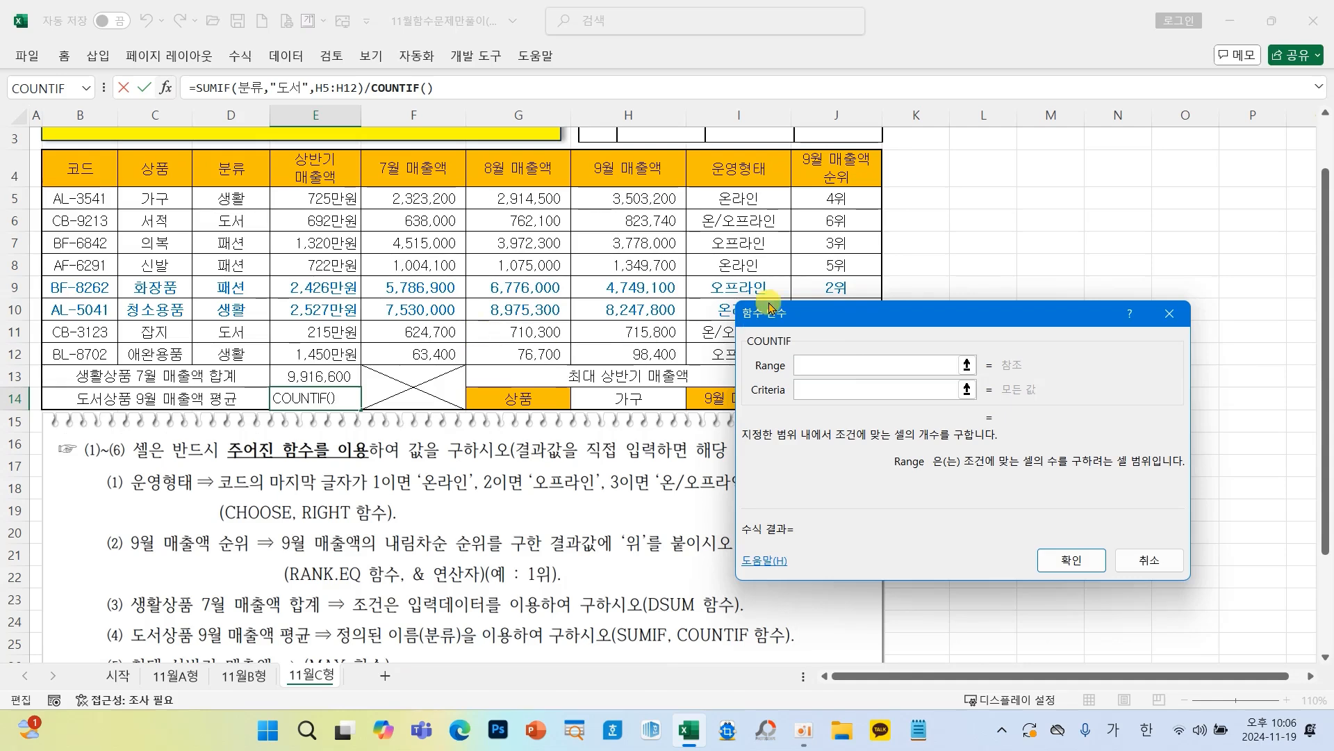
left_click_drag(769, 308, 539, 277)
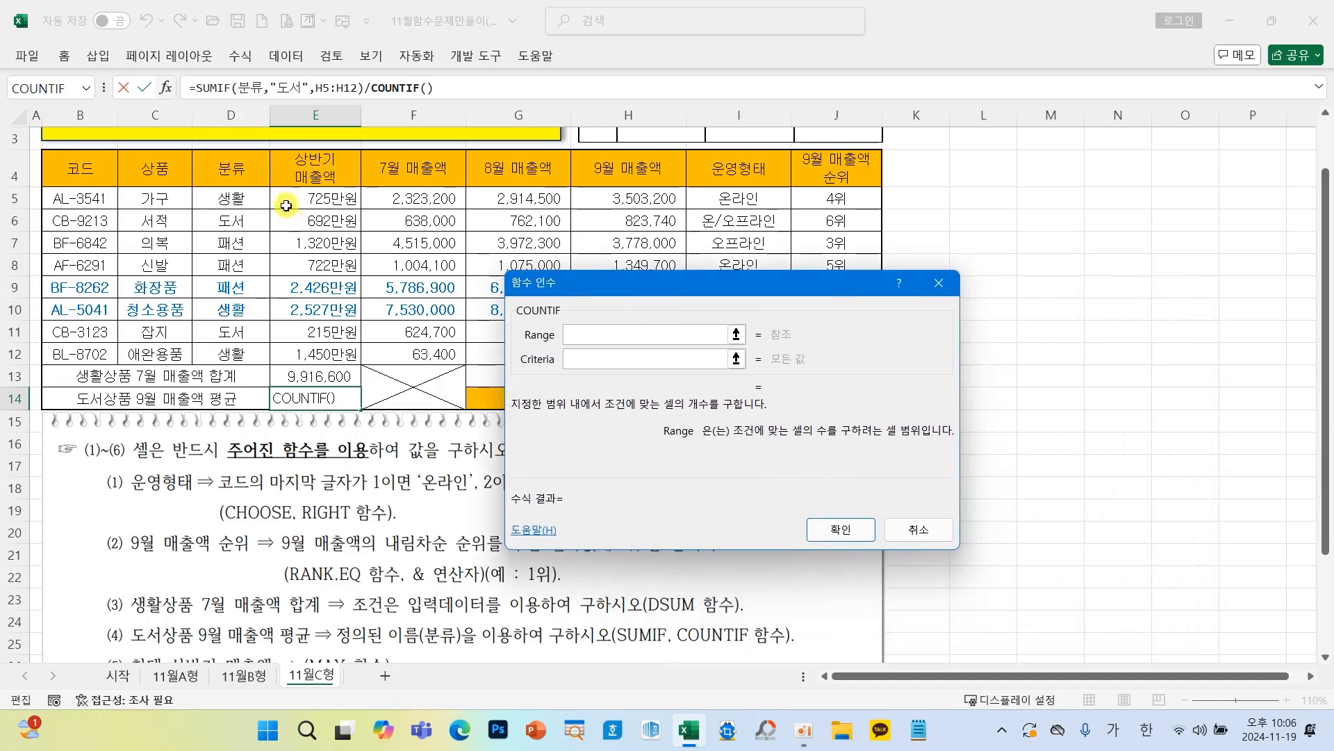
left_click_drag(232, 199, 221, 351)
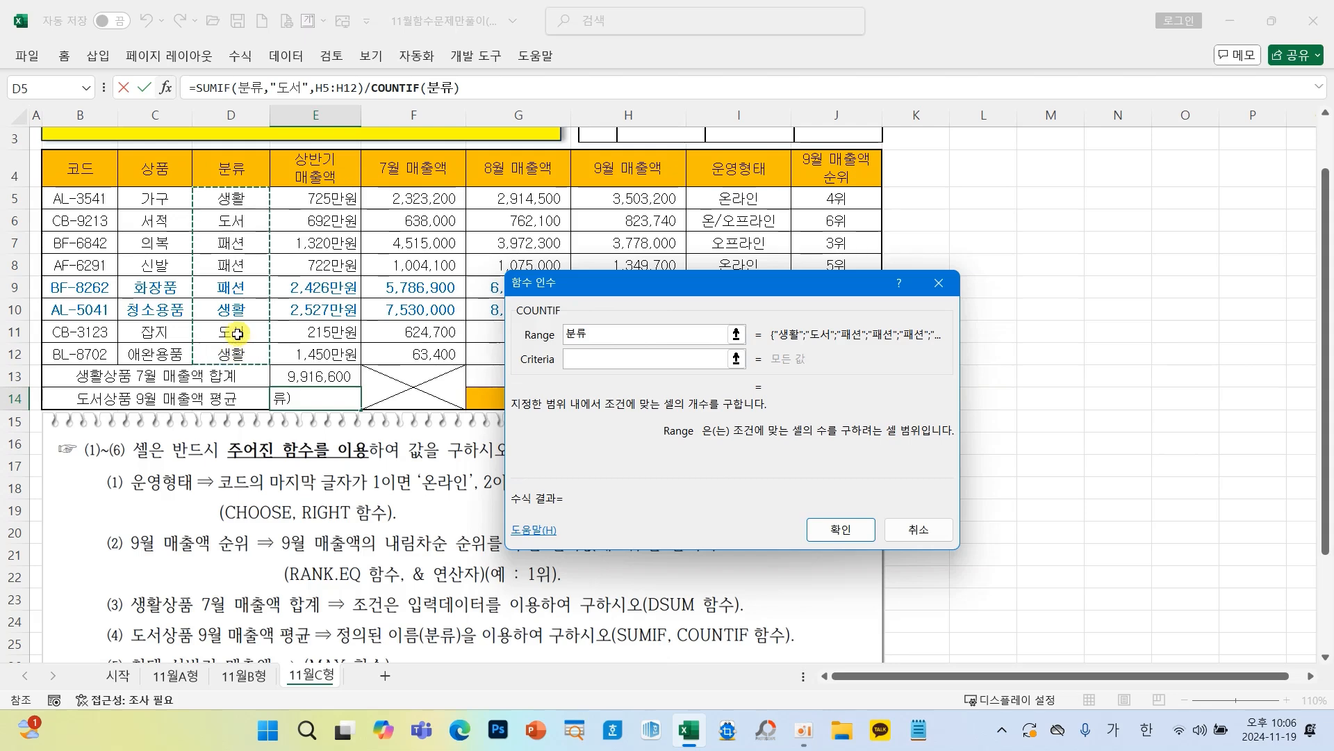
key("Tab")
type("\"")
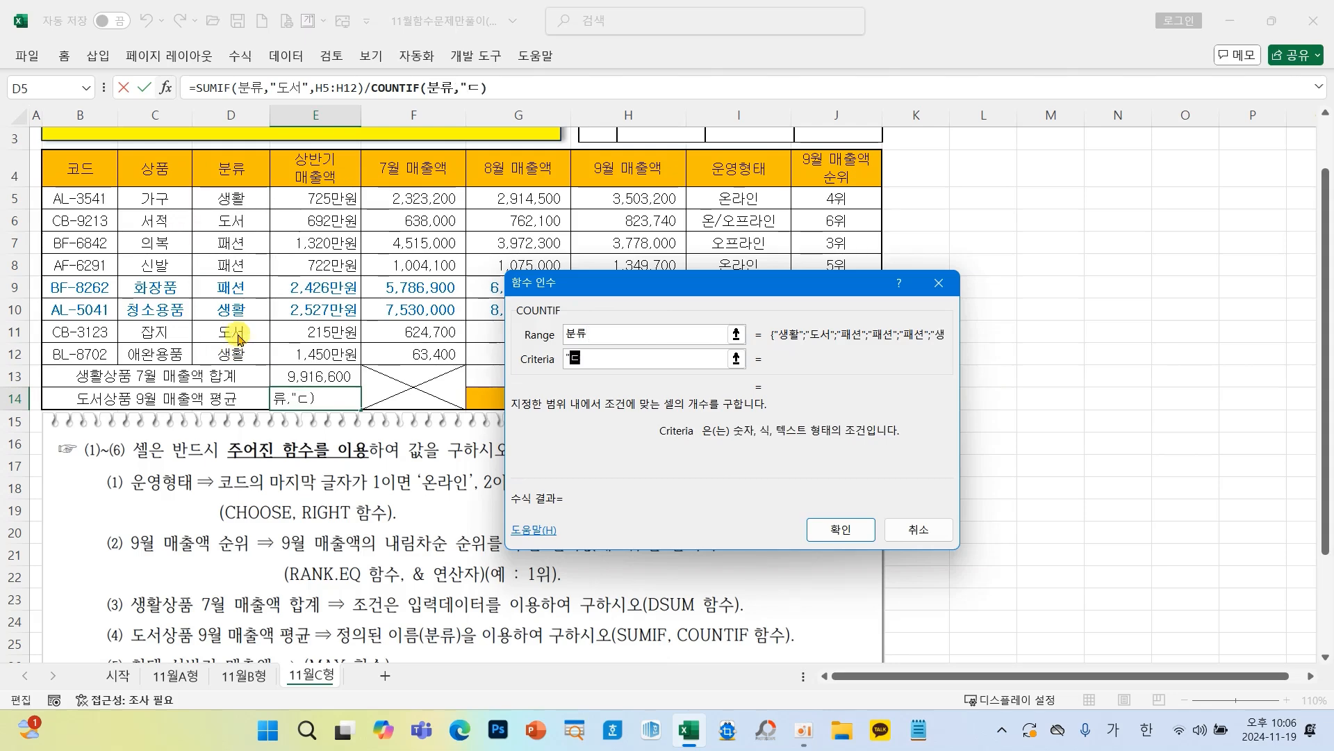
type("도서")
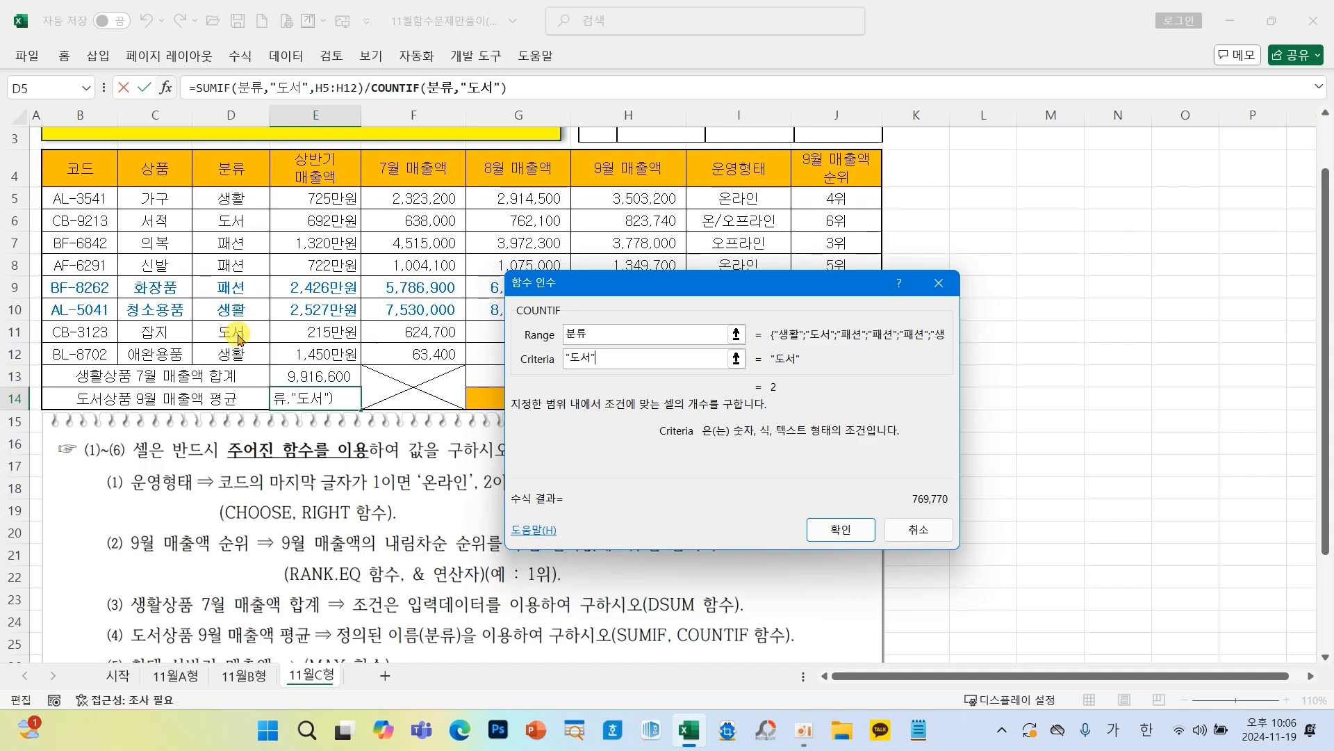
left_click(823, 529)
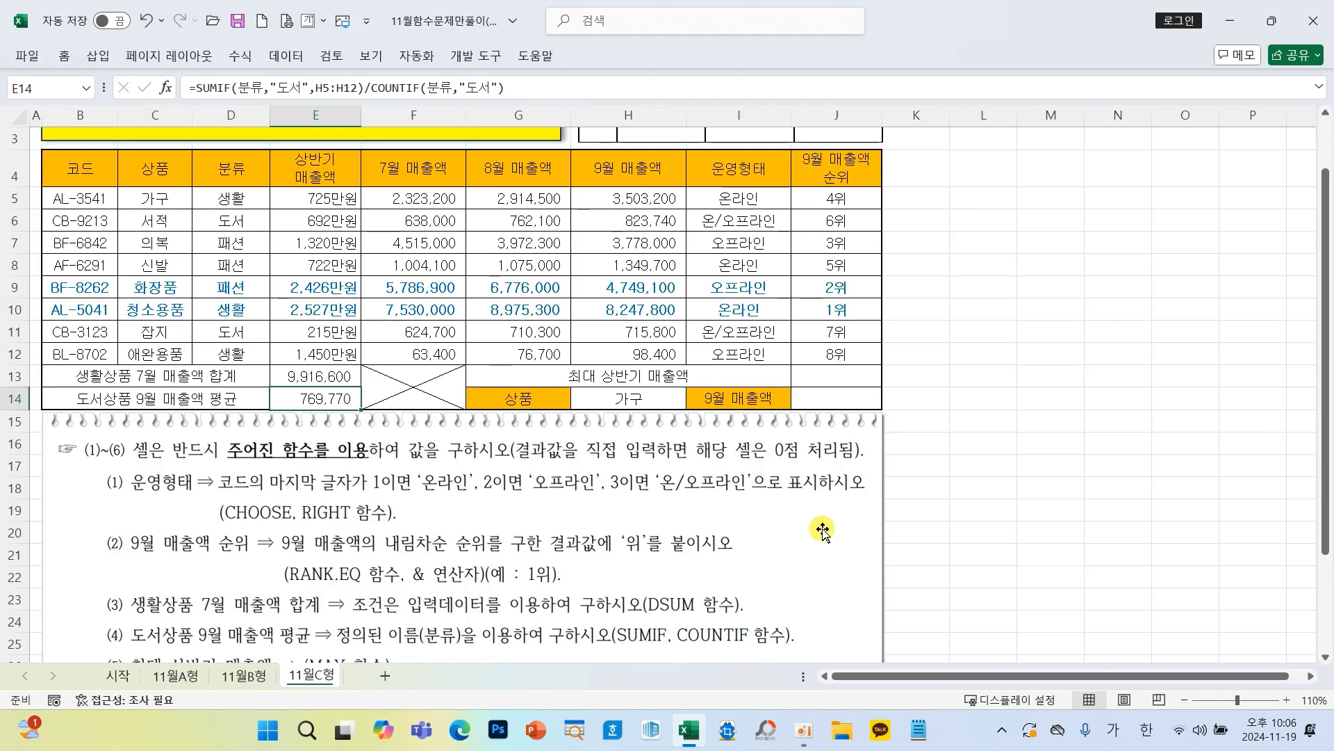
Step: Calculate 최대 상반기 매출액 in J13 with a MAX function over E5:E12
left_click(940, 510)
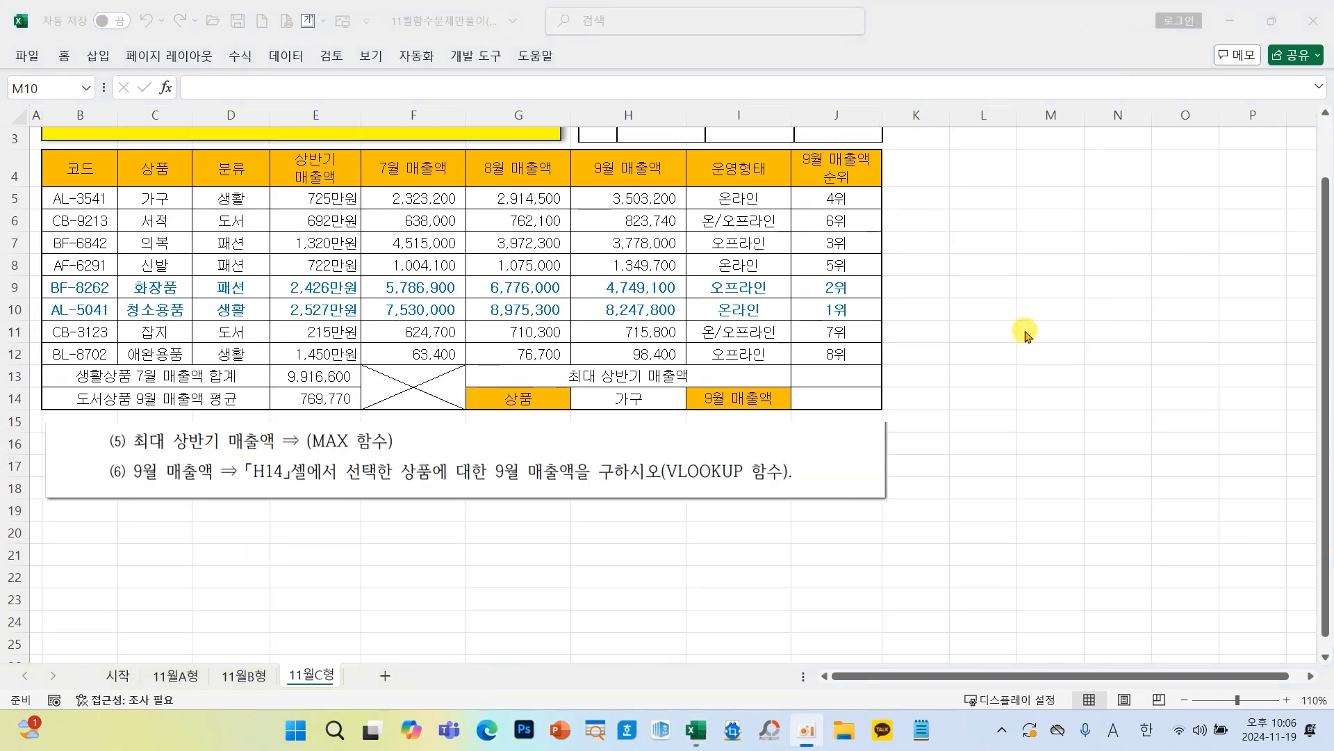
left_click(850, 374)
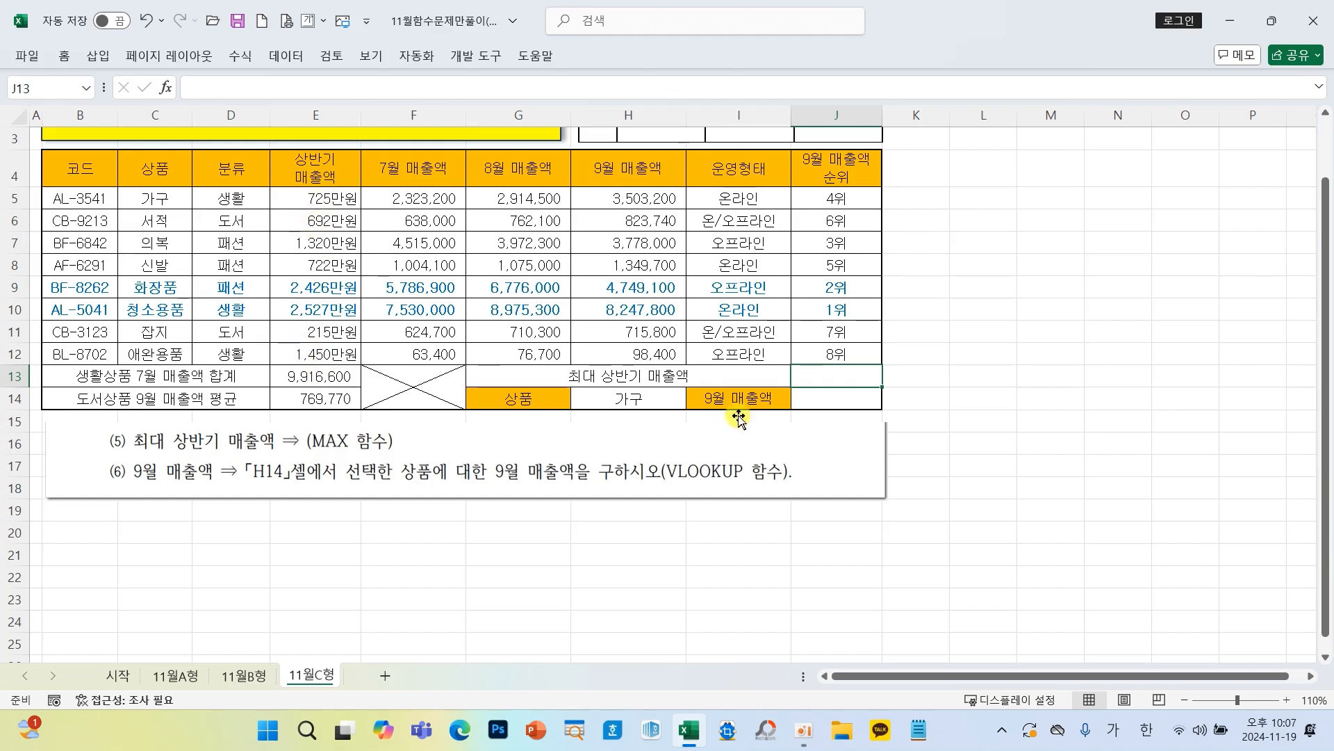
left_click(165, 87)
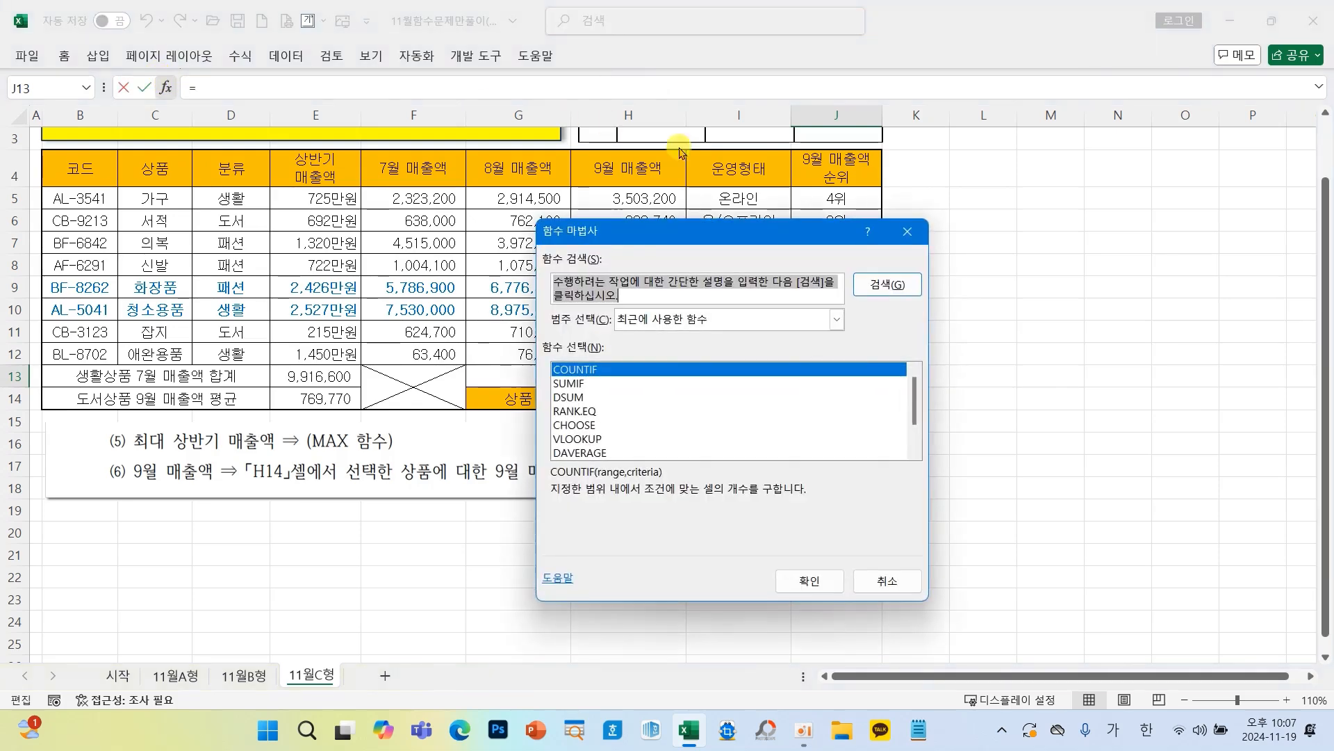
scroll(660, 411, "down", 1)
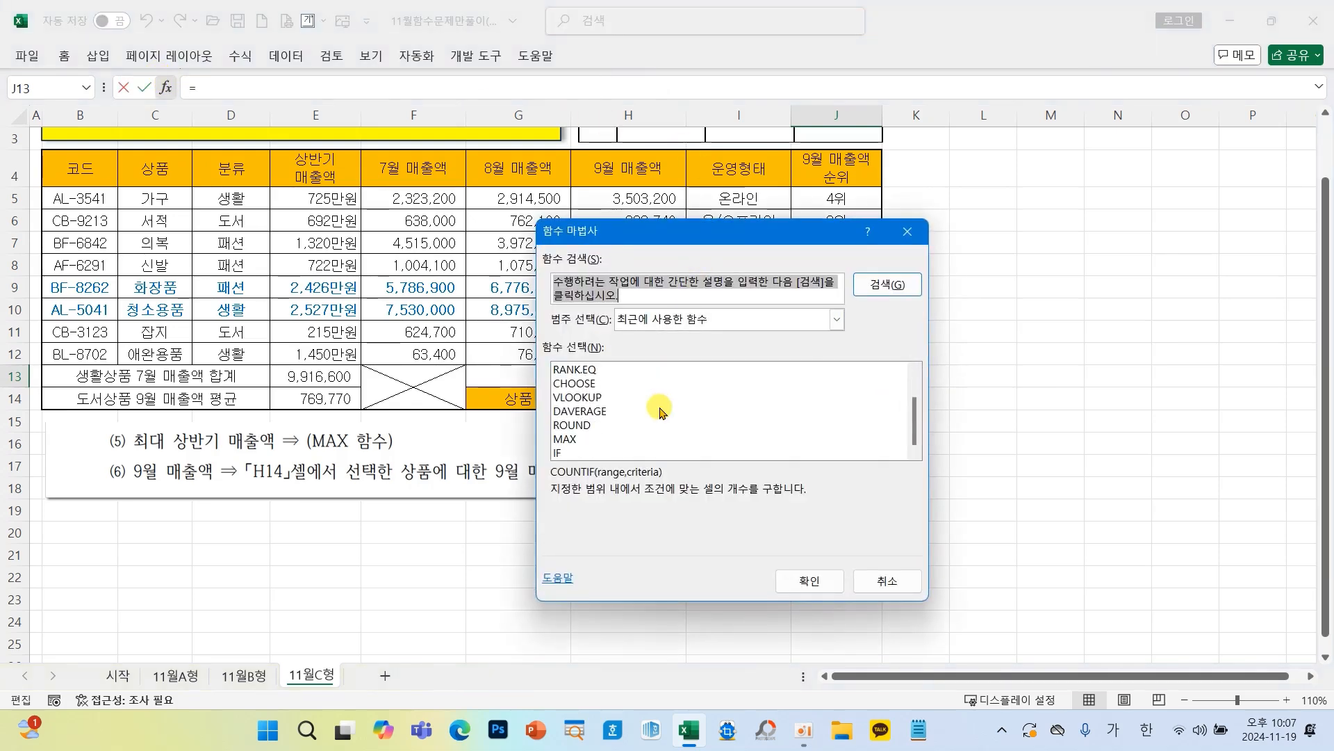
left_click(566, 442)
left_click(806, 581)
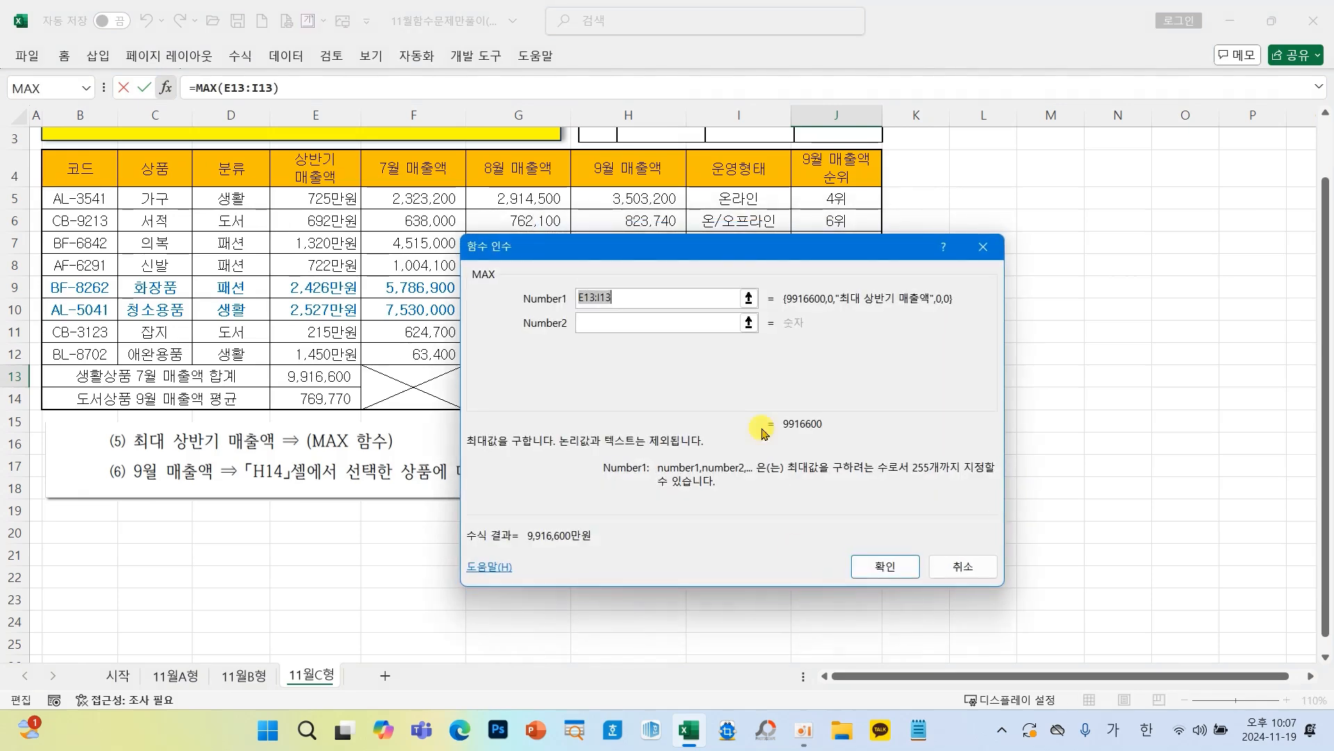
left_click_drag(672, 266, 945, 266)
left_click_drag(341, 200, 331, 355)
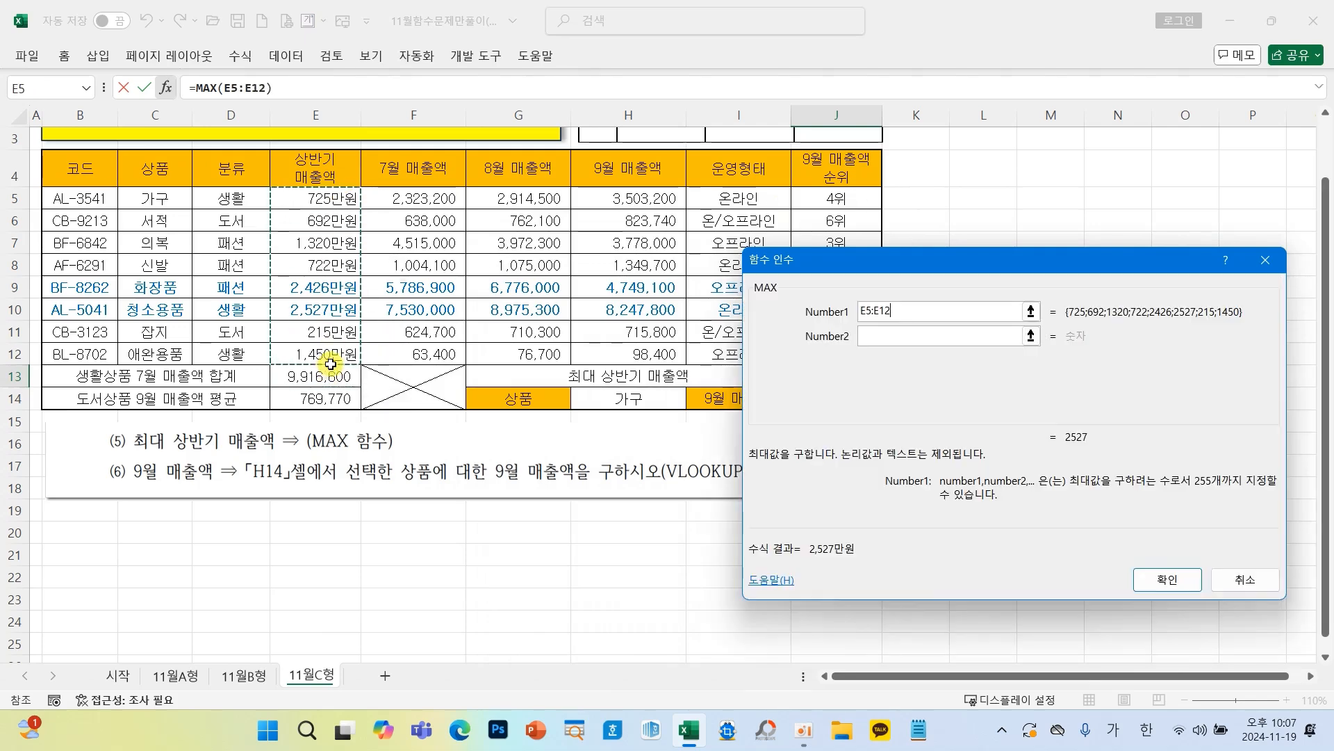
left_click(1168, 579)
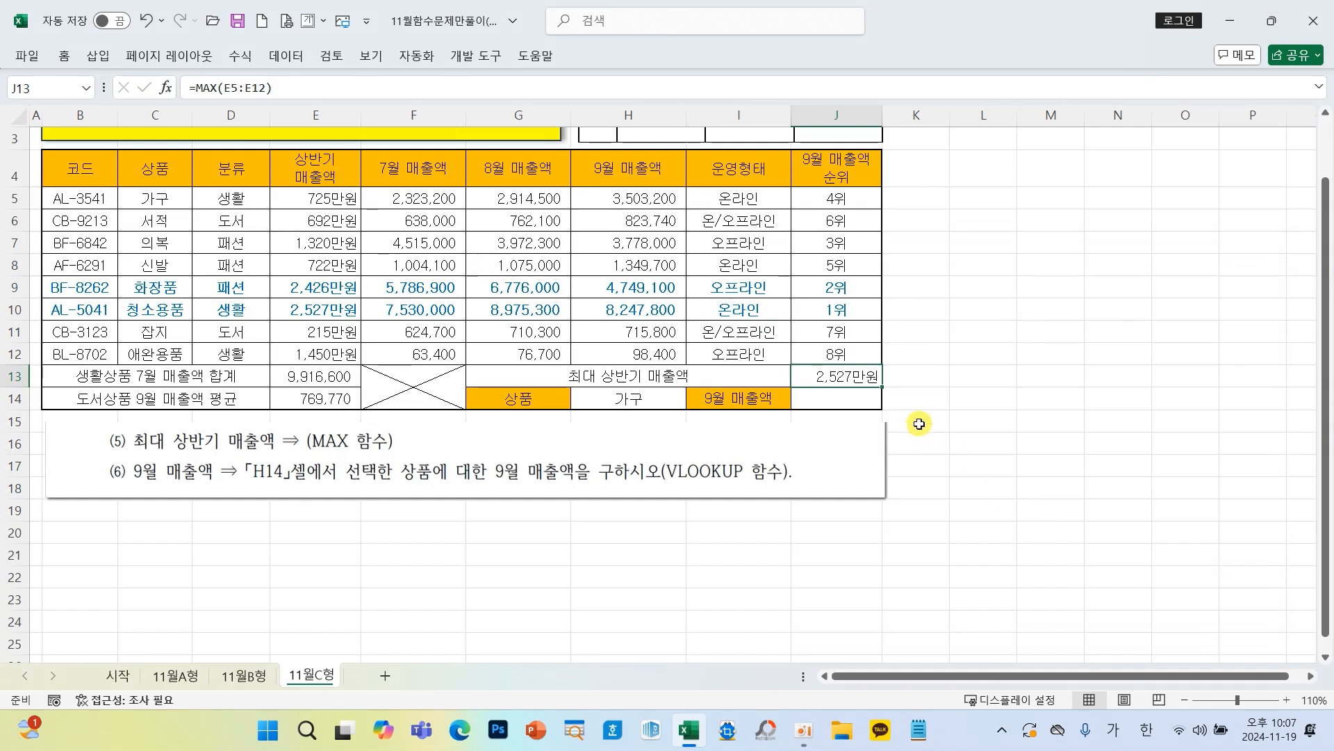
Step: Select J14 and review question (6) on finding the 9월 매출액 of the product chosen in H14
left_click(856, 398)
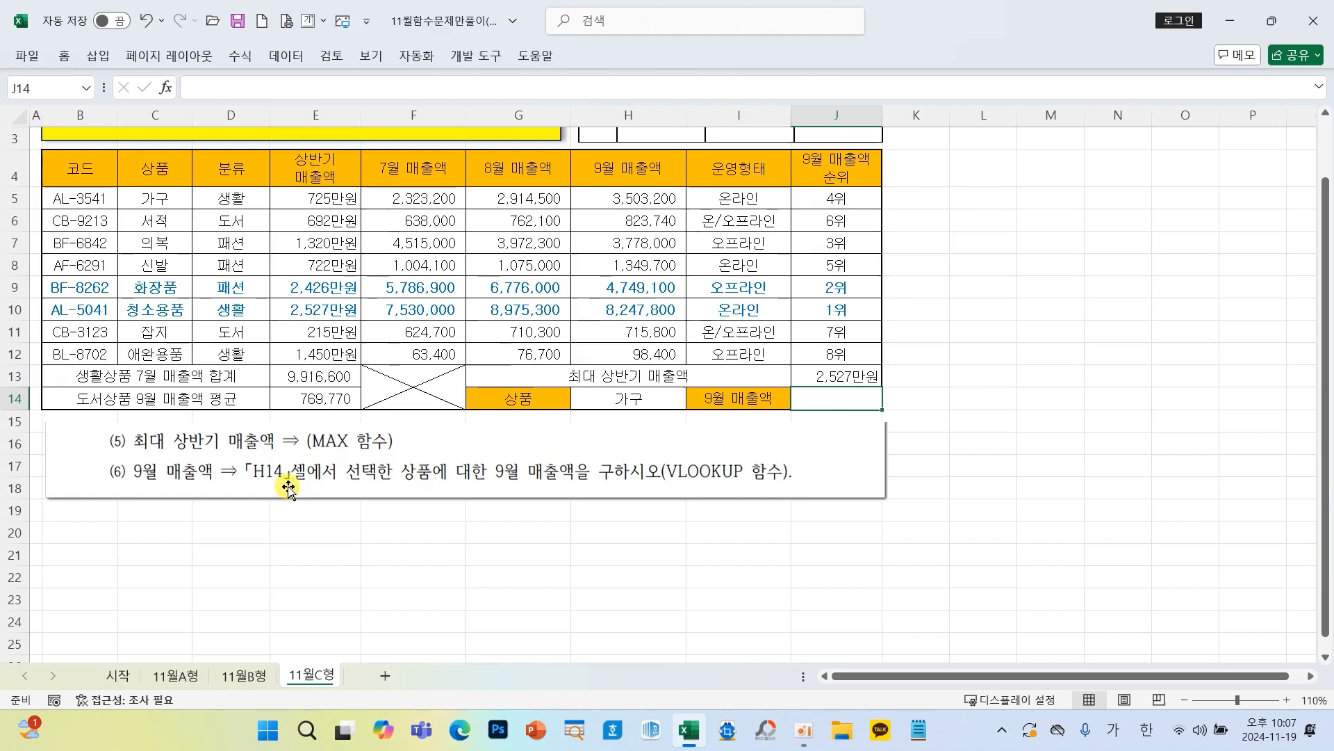
mouse_move(381, 456)
left_mouse_down()
mouse_move(455, 487)
mouse_move(586, 491)
left_mouse_up()
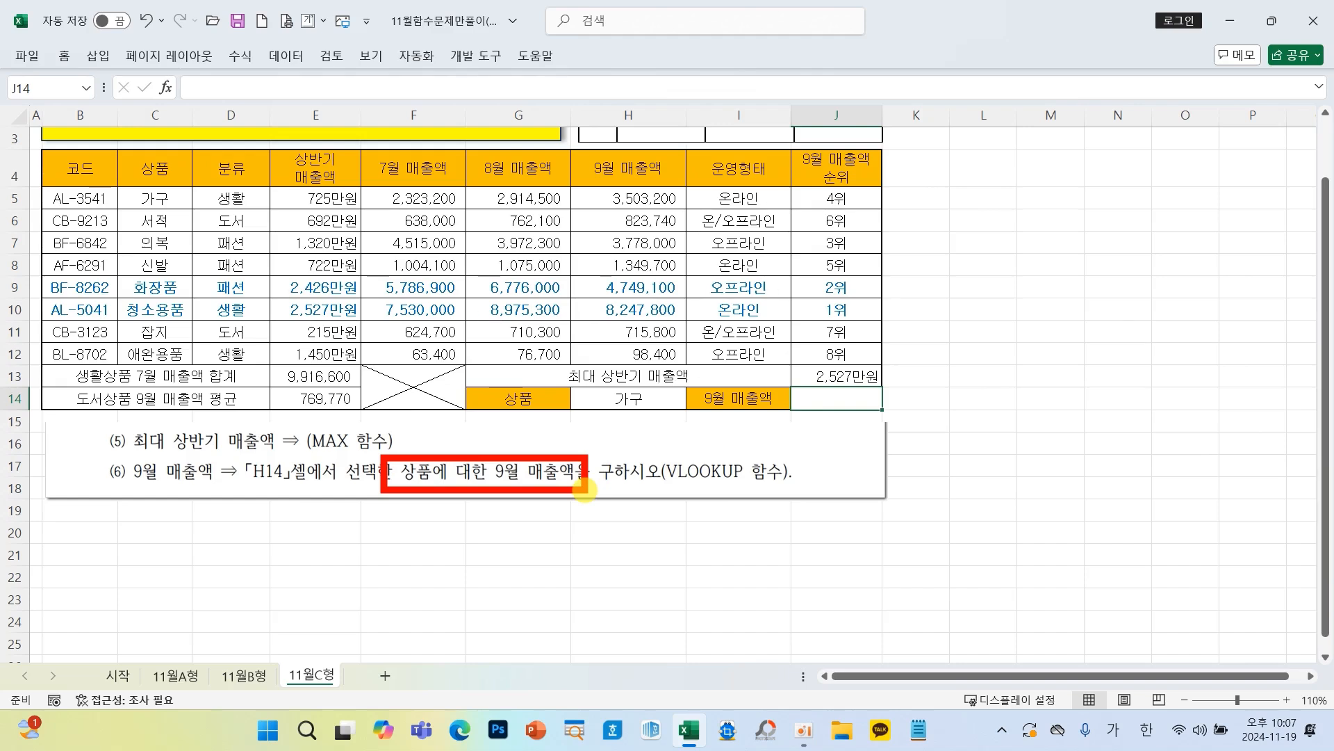
left_click_drag(860, 395, 927, 384)
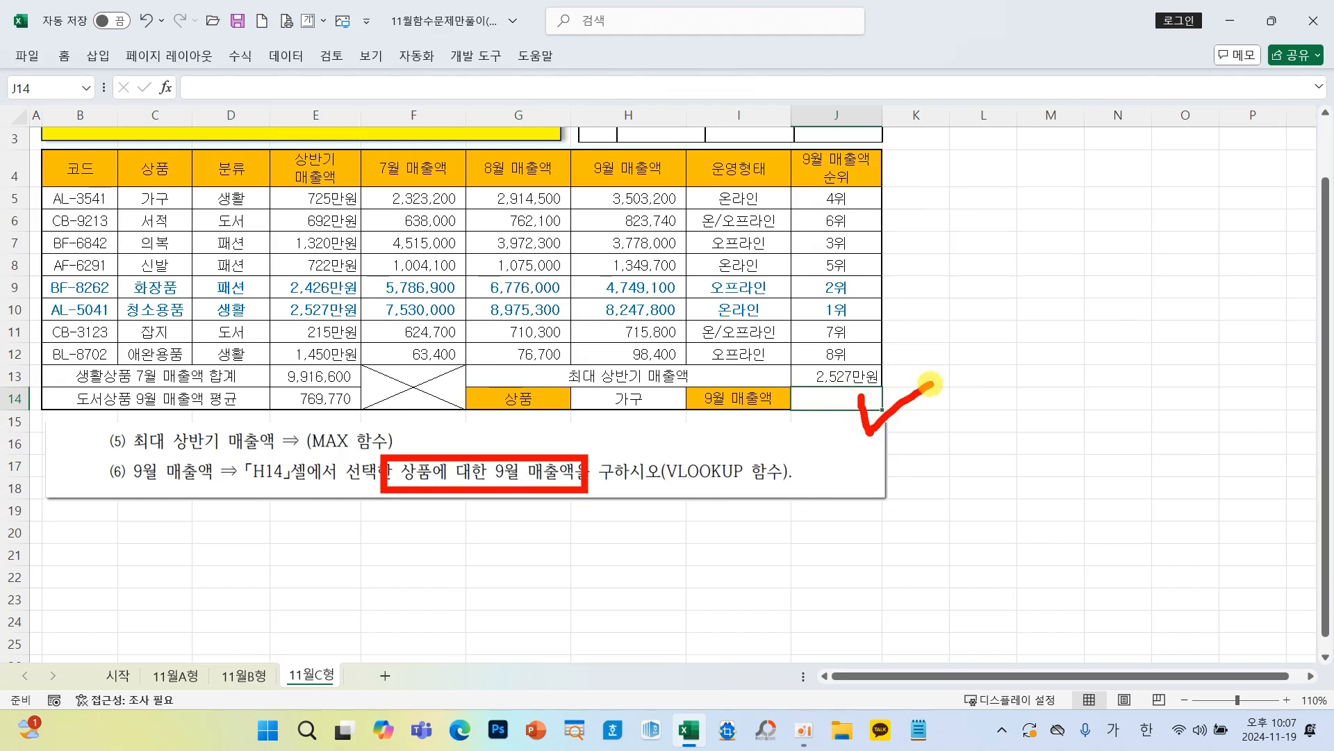
key("Escape")
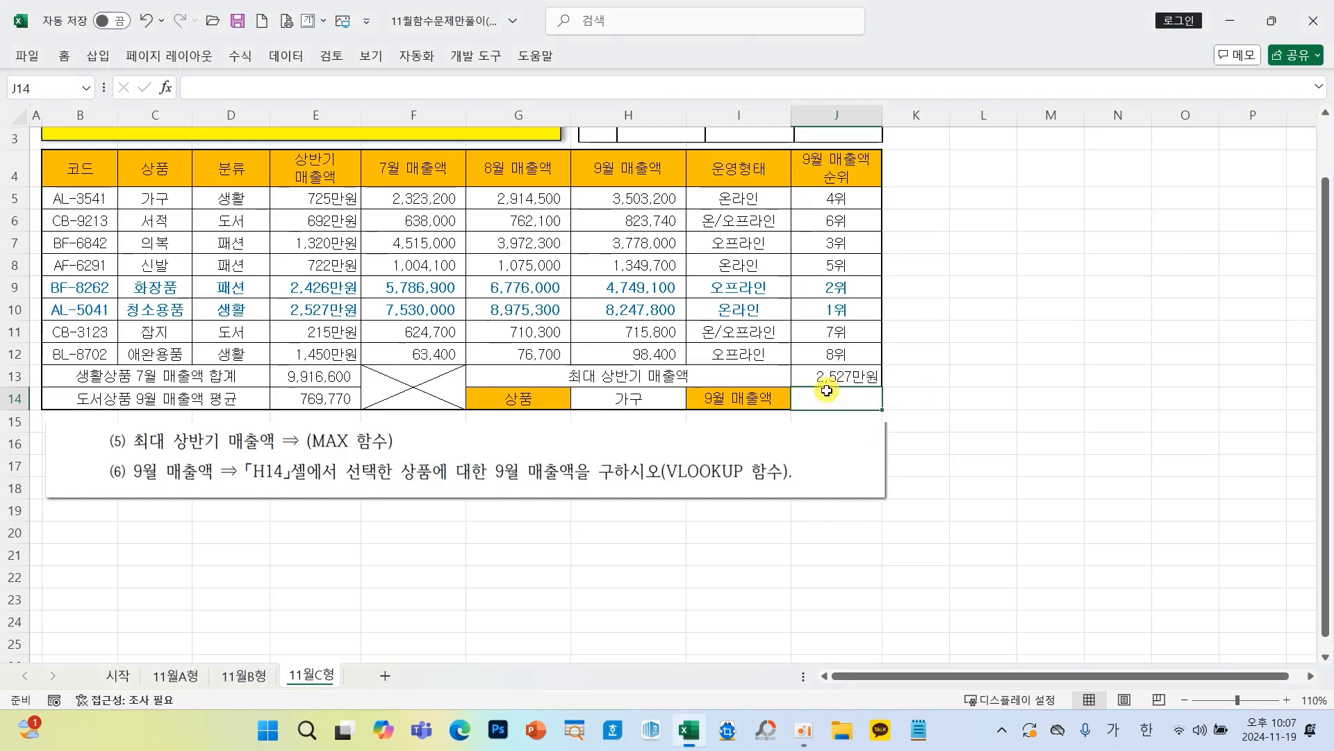
Step: Start a VLOOKUP function in J14 with lookup value H14 and range lookup 0
left_click(159, 91)
left_click(862, 464)
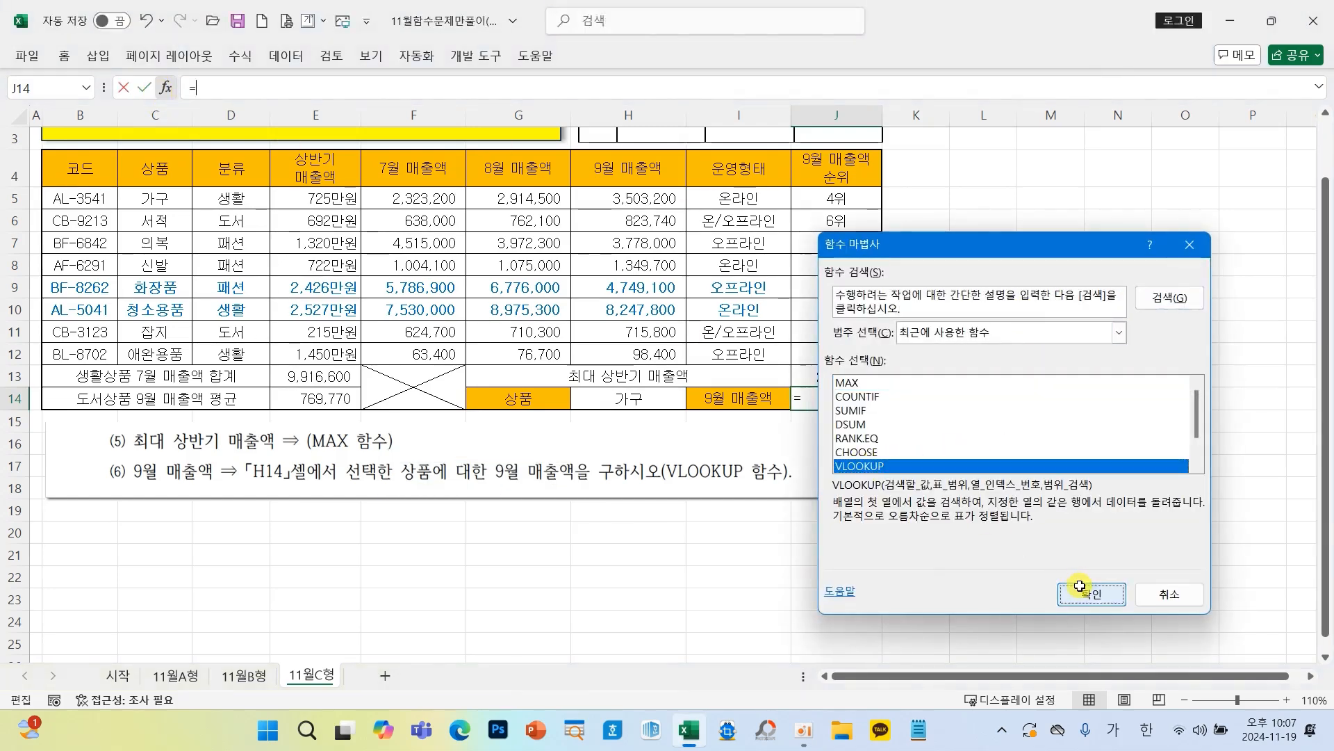
left_click(1079, 586)
left_click_drag(860, 271, 807, 46)
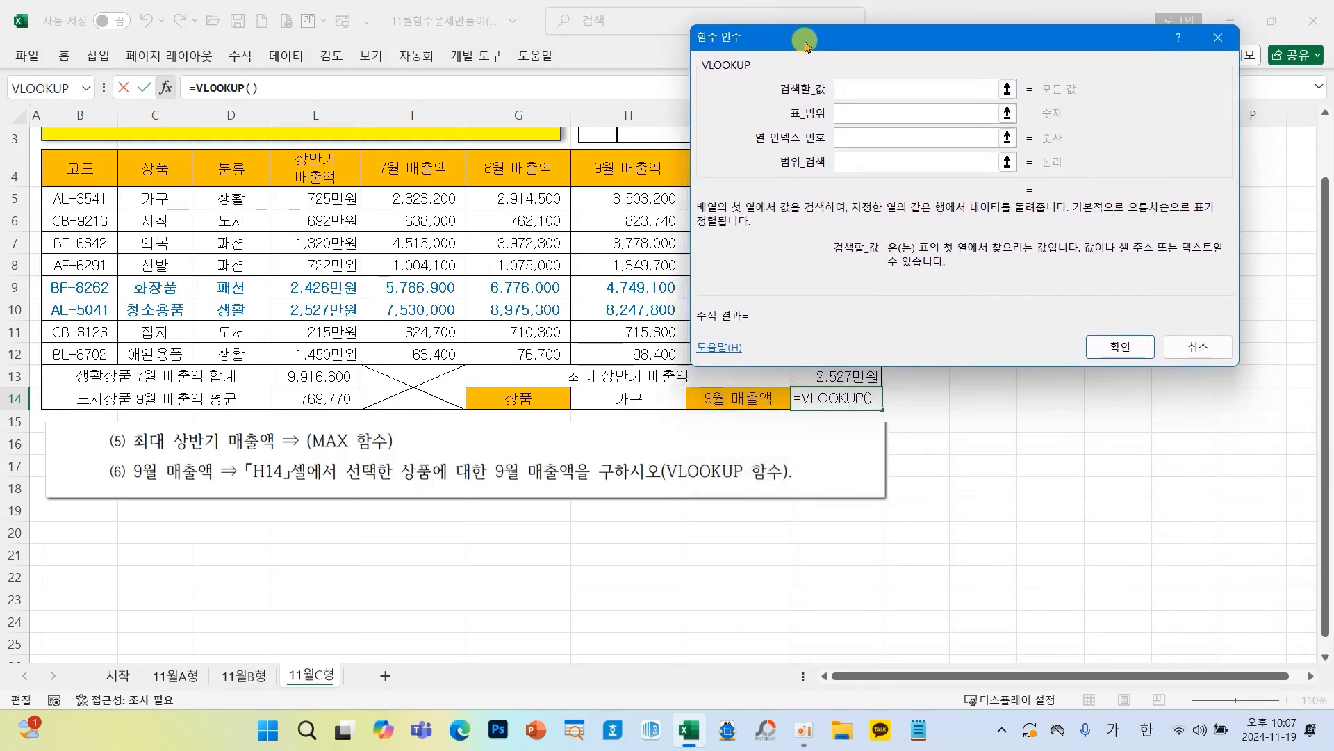
left_click(624, 396)
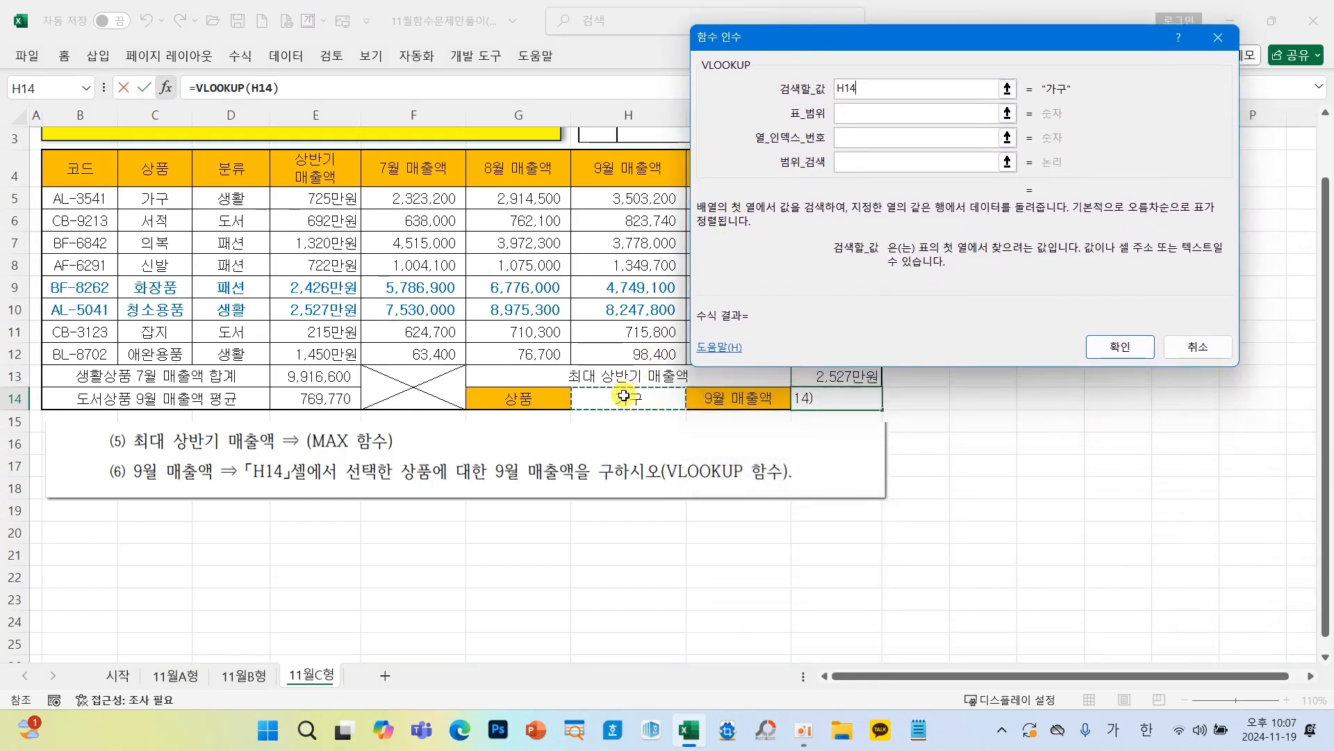
left_click(864, 163)
type("0")
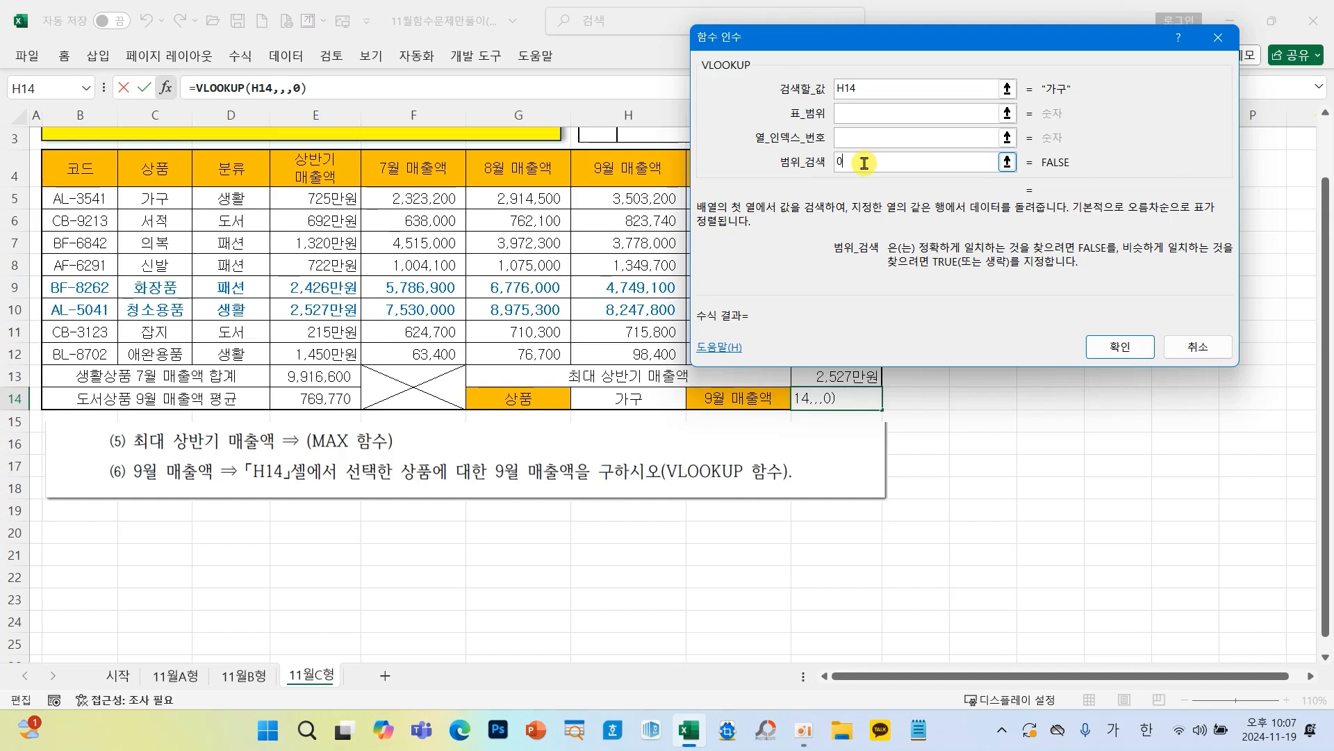
Step: Complete the VLOOKUP in J14 with table range C5:H12 and column index number 6
left_click(875, 114)
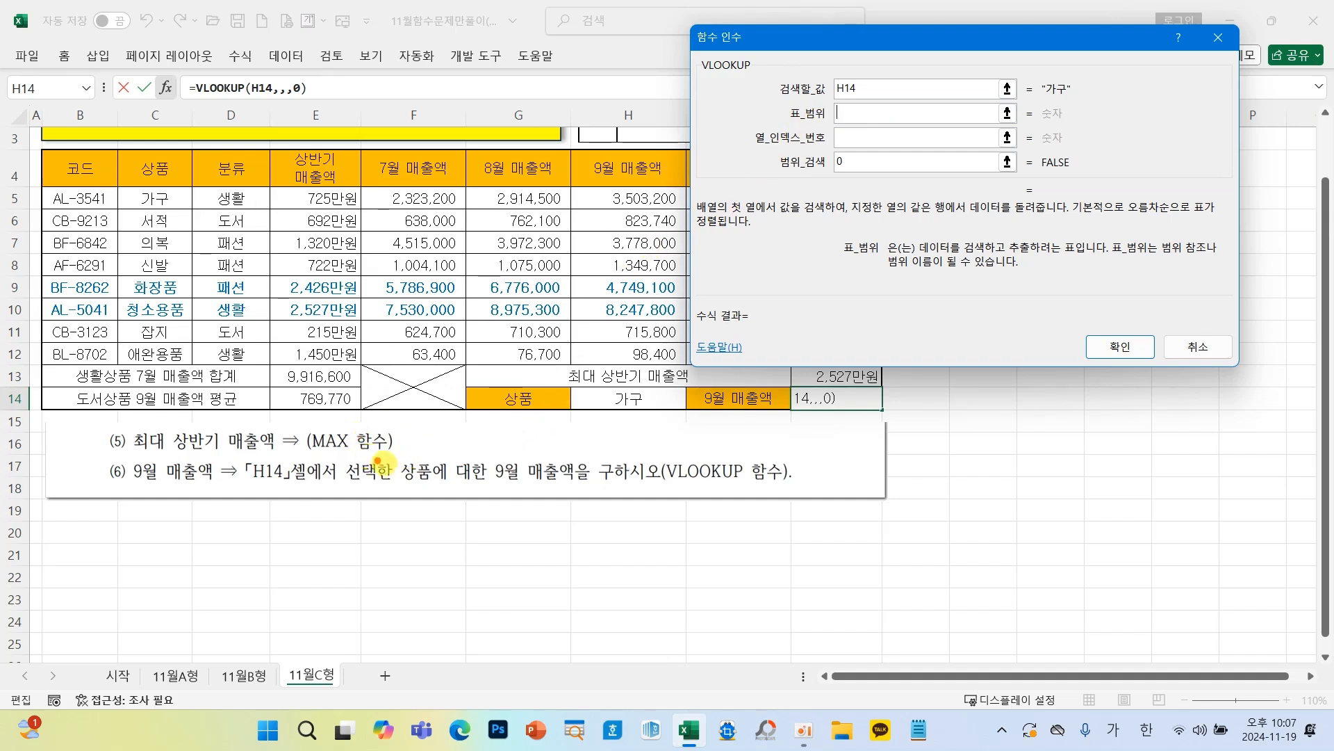
left_click_drag(403, 456, 586, 498)
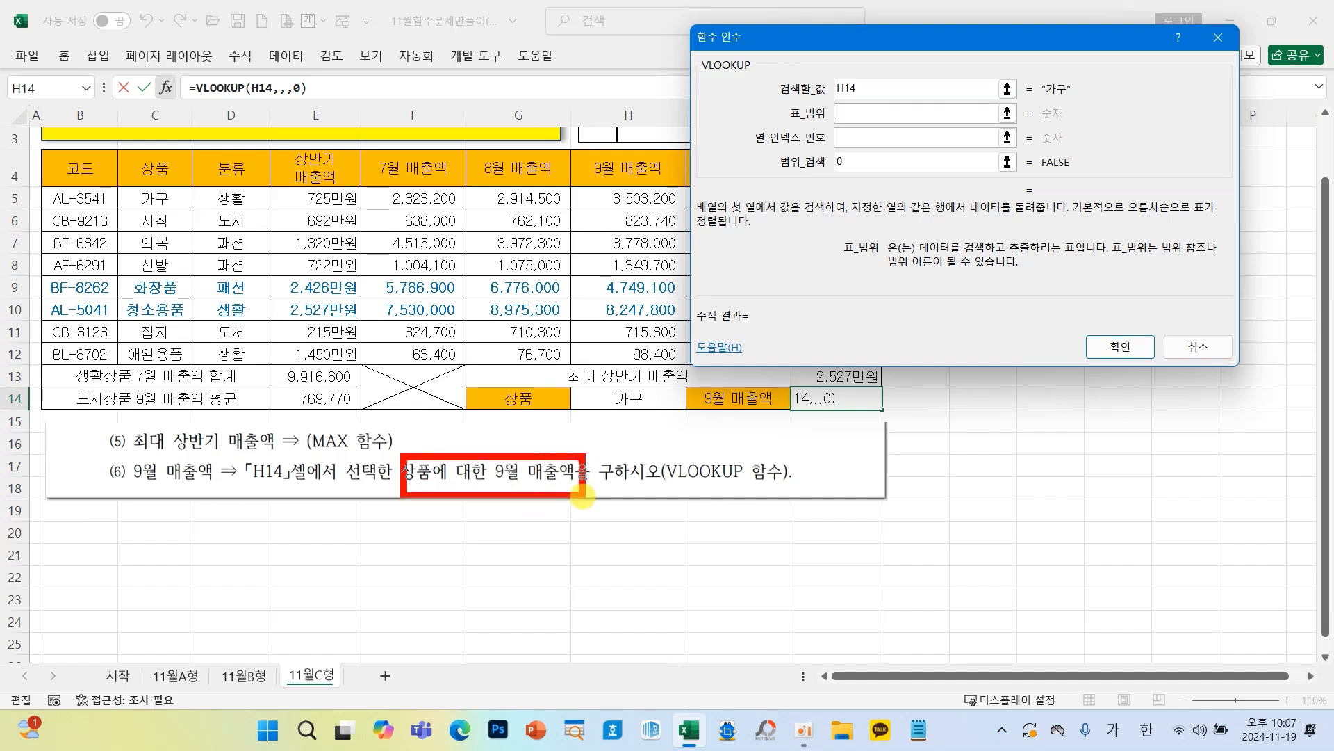
key("Escape")
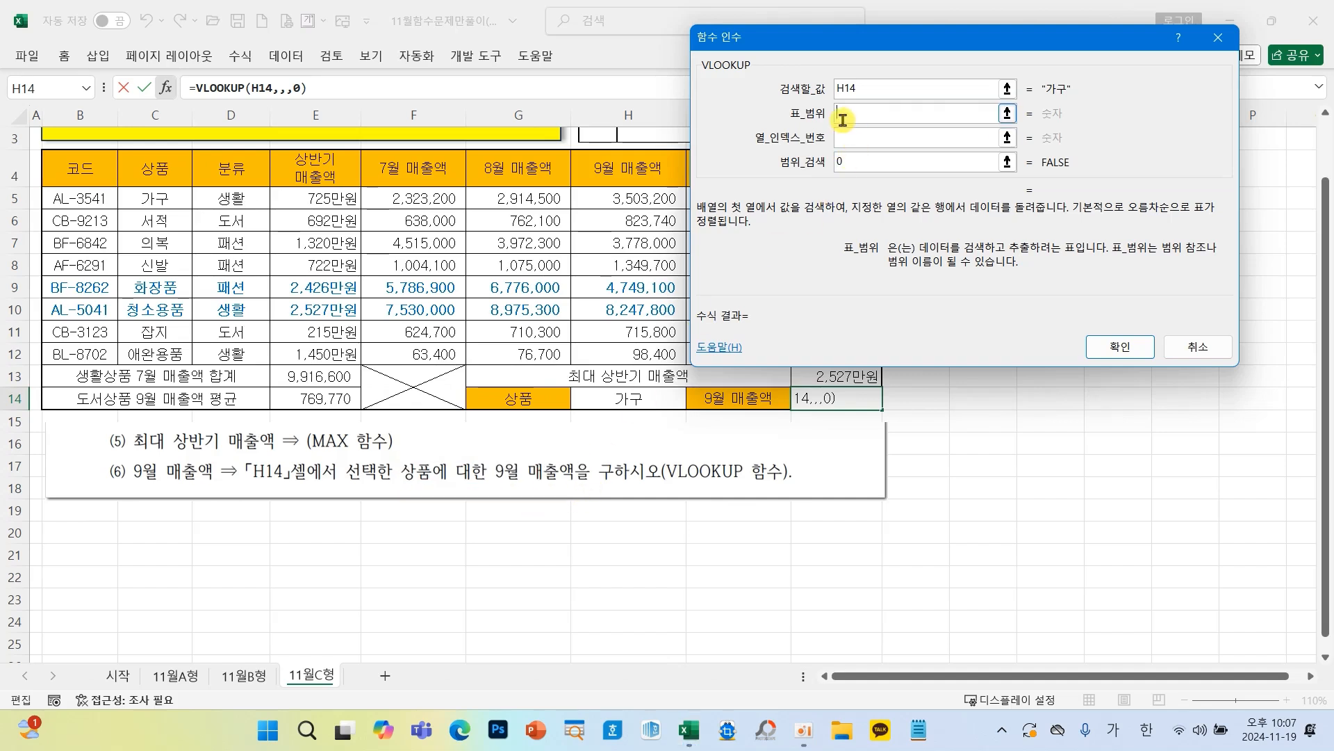
left_click_drag(153, 198, 632, 359)
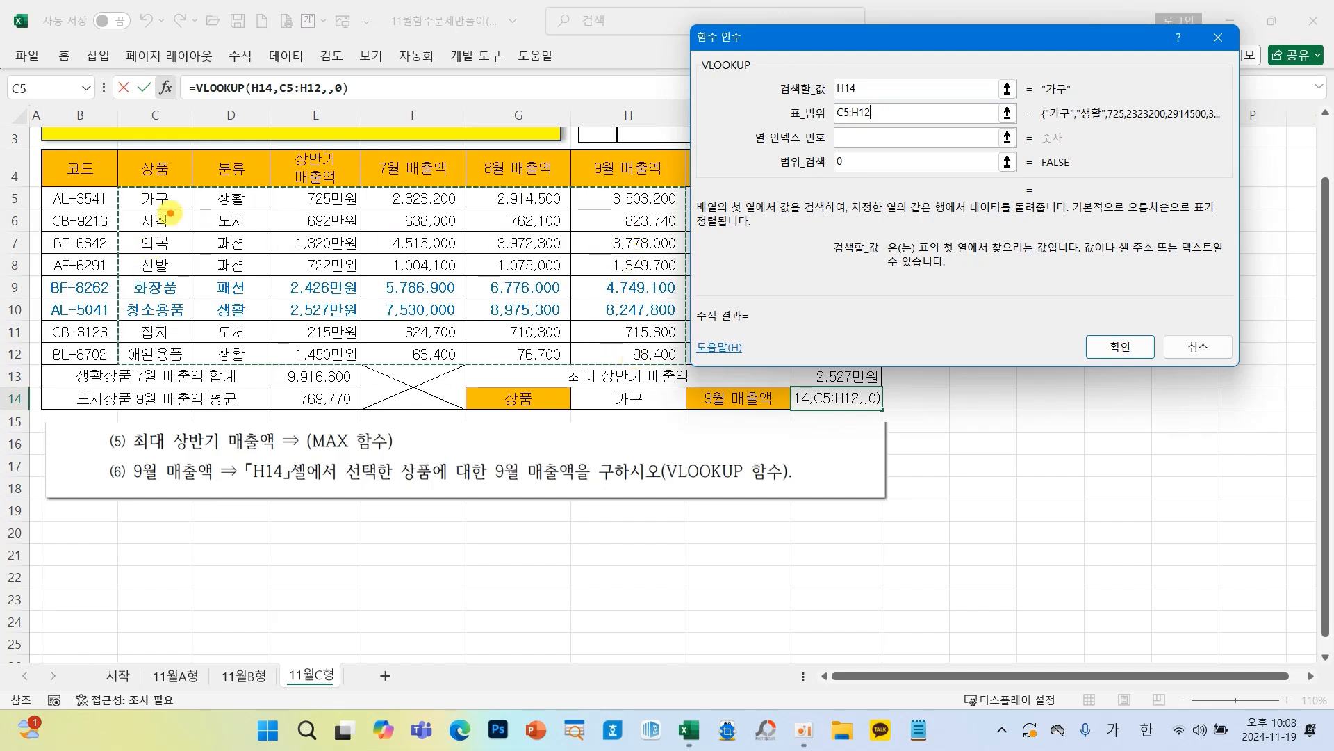
left_click_drag(170, 212, 142, 280)
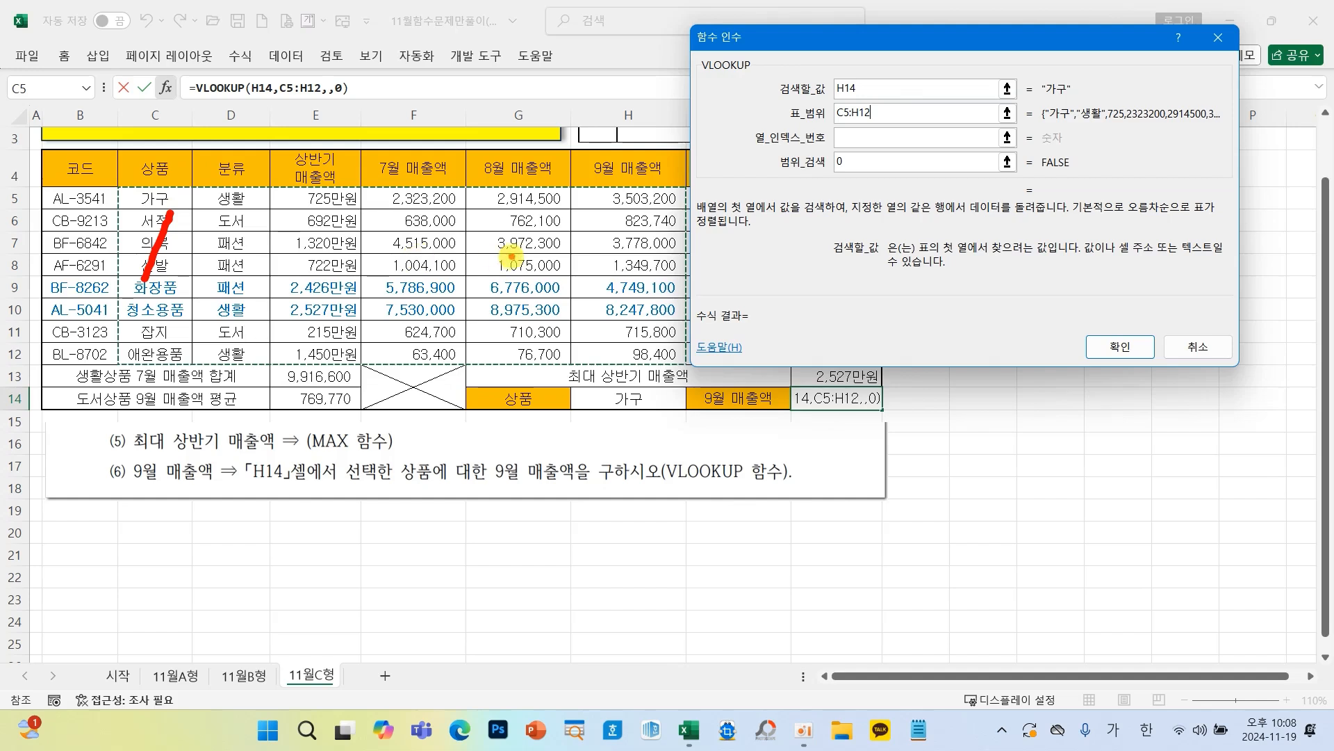
mouse_move(670, 219)
left_mouse_down()
mouse_move(641, 221)
mouse_move(646, 285)
mouse_move(612, 278)
mouse_move(677, 217)
mouse_move(844, 136)
mouse_move(824, 138)
mouse_move(840, 161)
left_mouse_up()
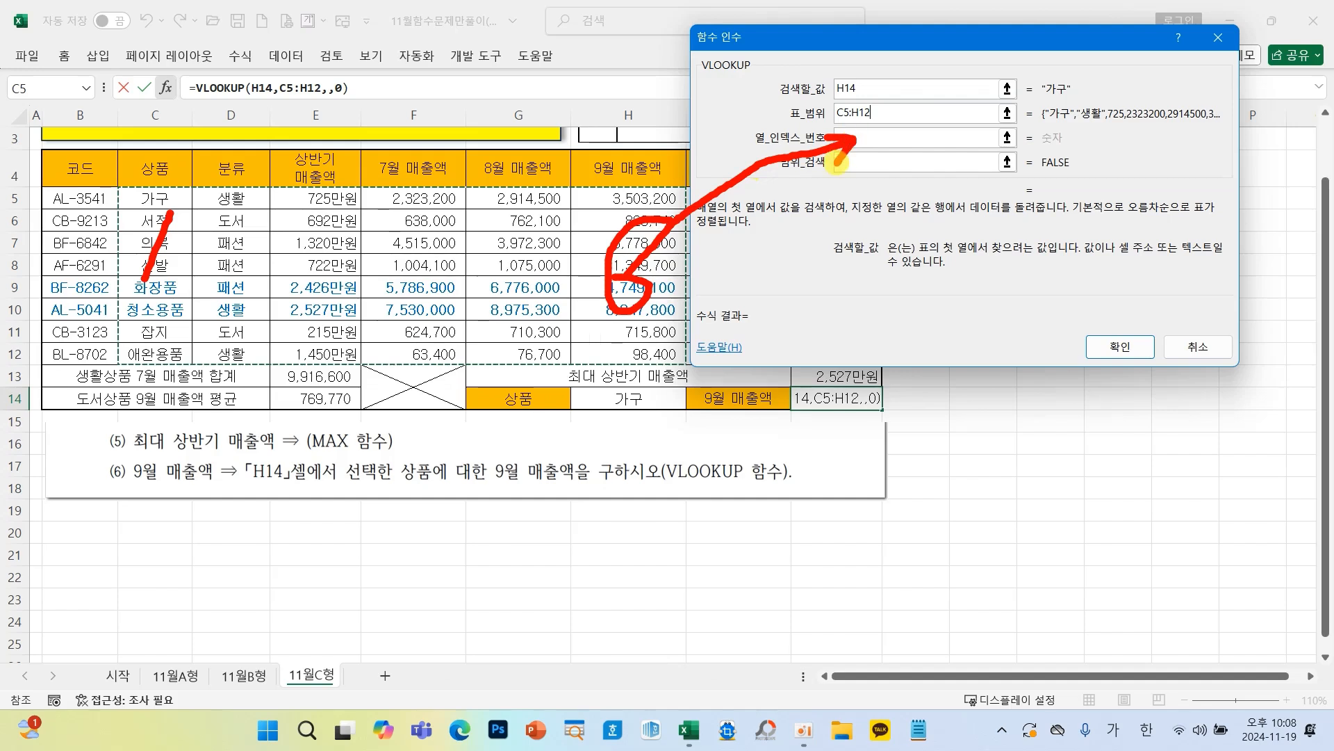
left_click(872, 138)
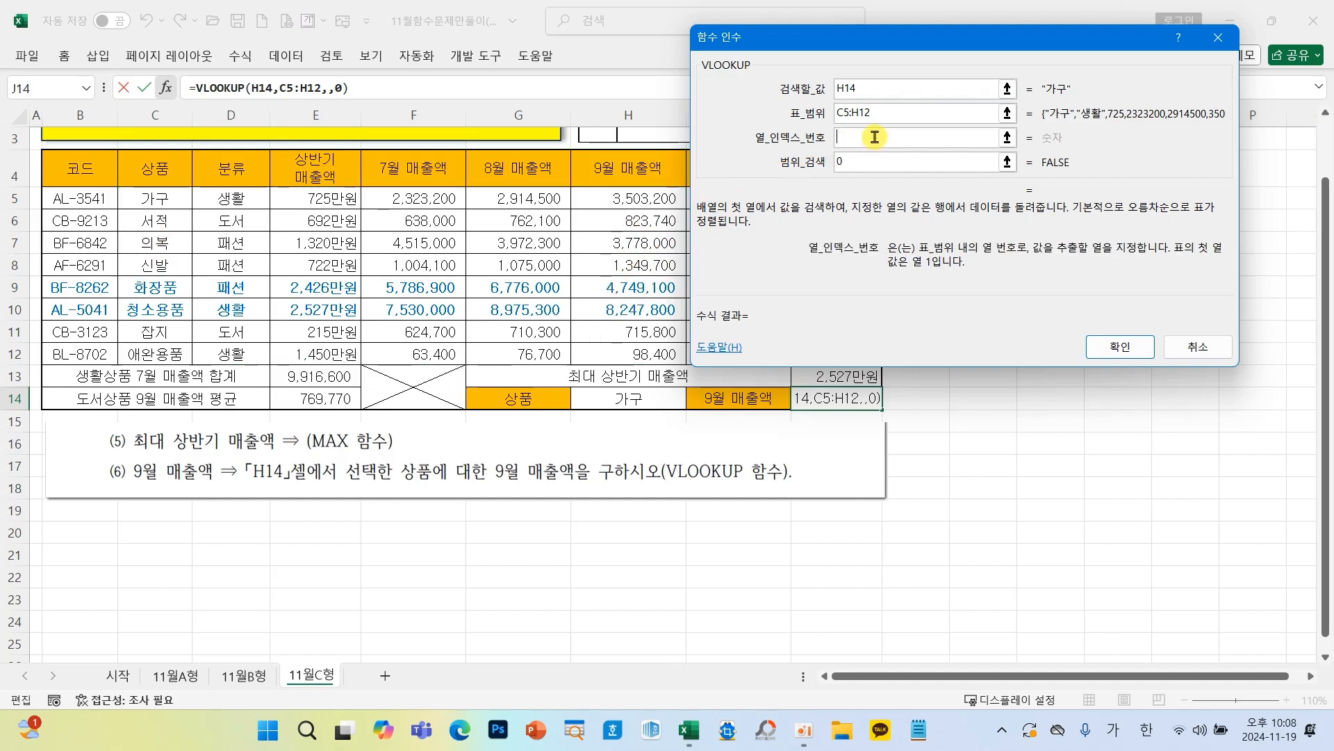
type("6")
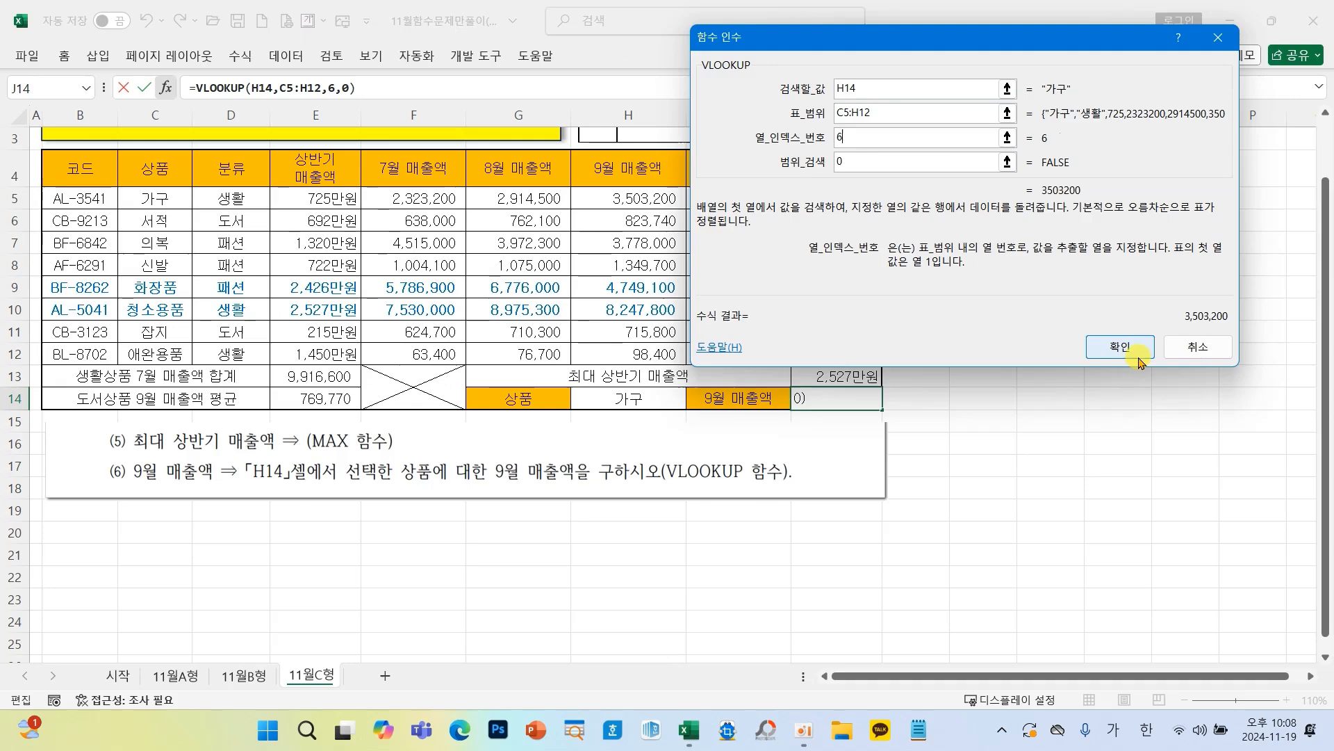
left_click(1131, 350)
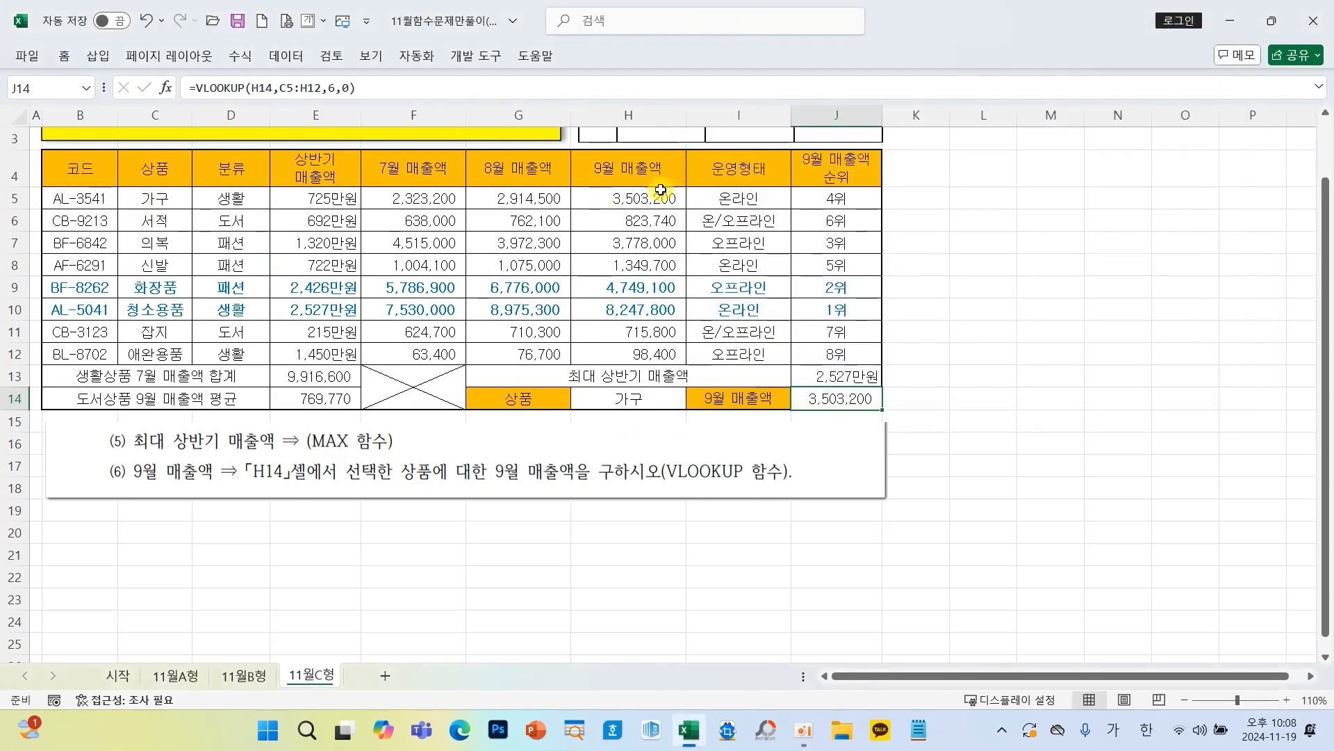
Step: Test the lookup by choosing 신발 and 청소용품 as the product in H14, and set it back to 가구
left_click(678, 407)
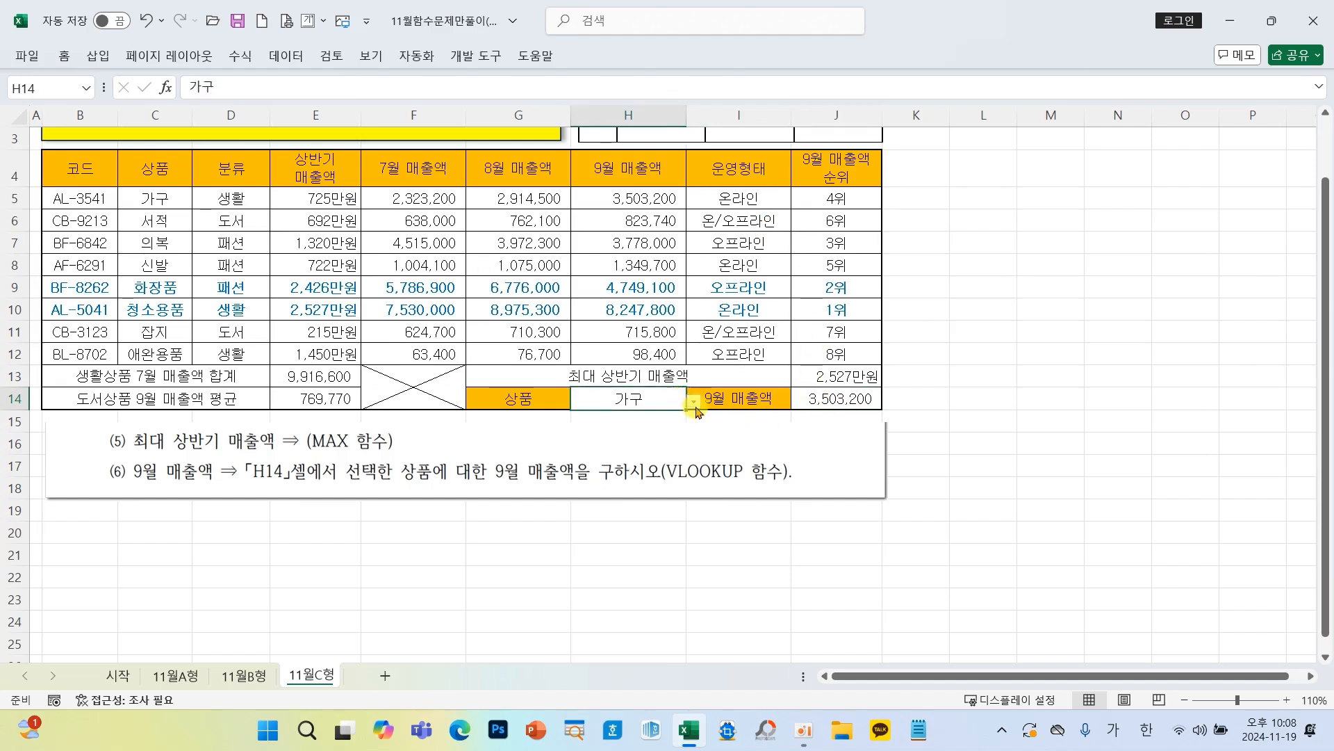
left_click(695, 403)
left_click(633, 481)
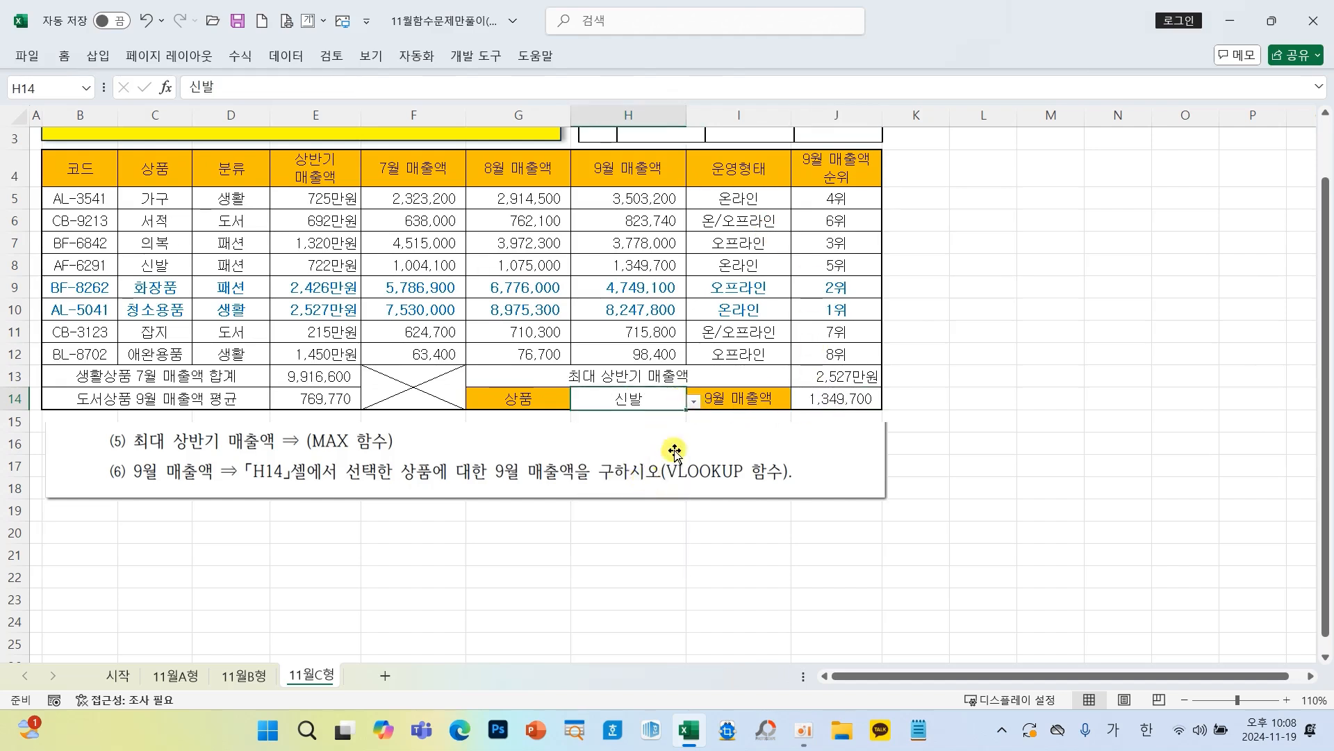
left_click(694, 402)
left_click(634, 521)
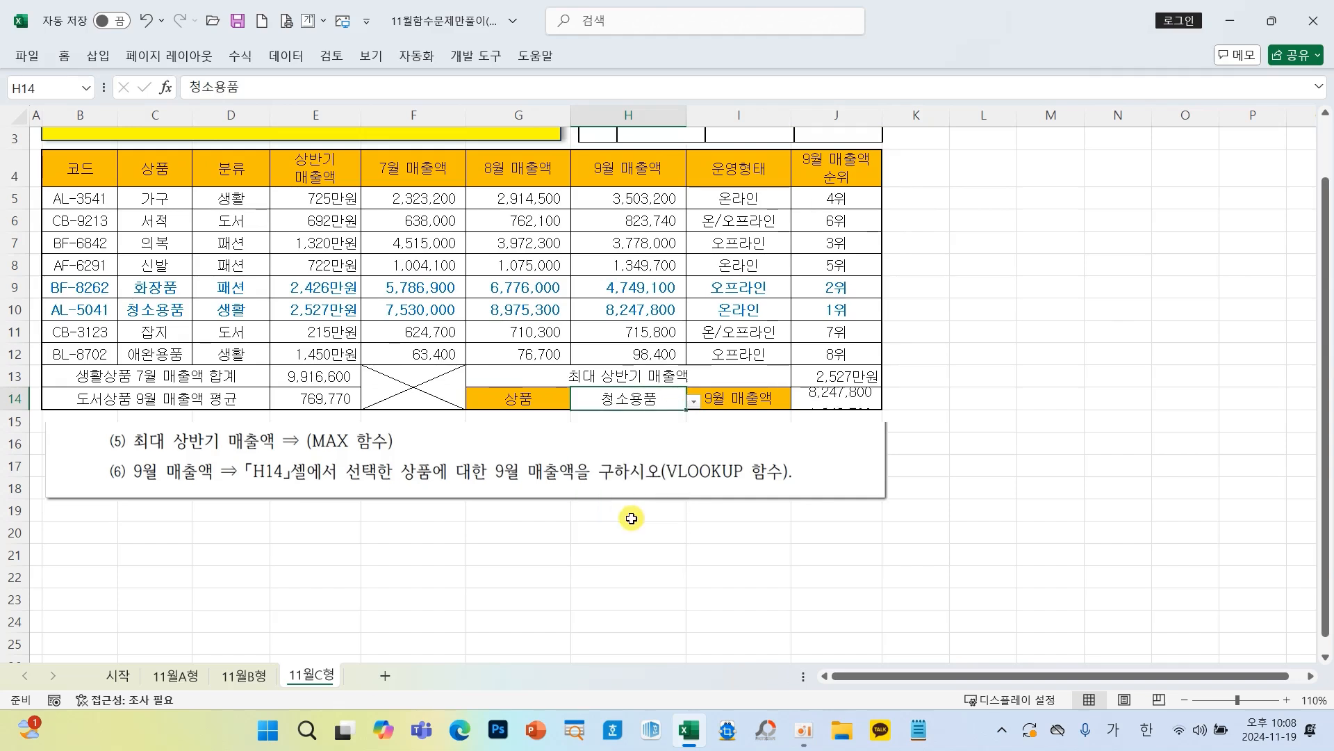
left_click(695, 402)
left_click(619, 419)
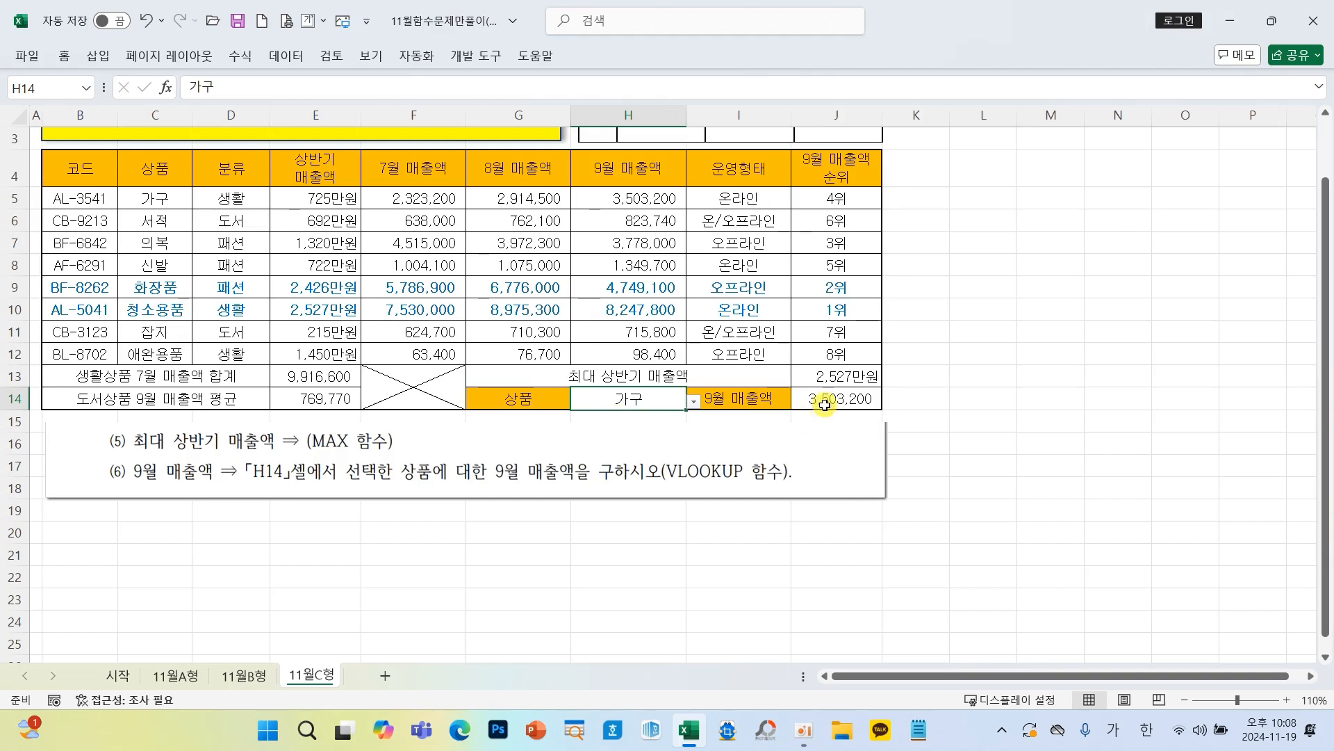
left_click(926, 355)
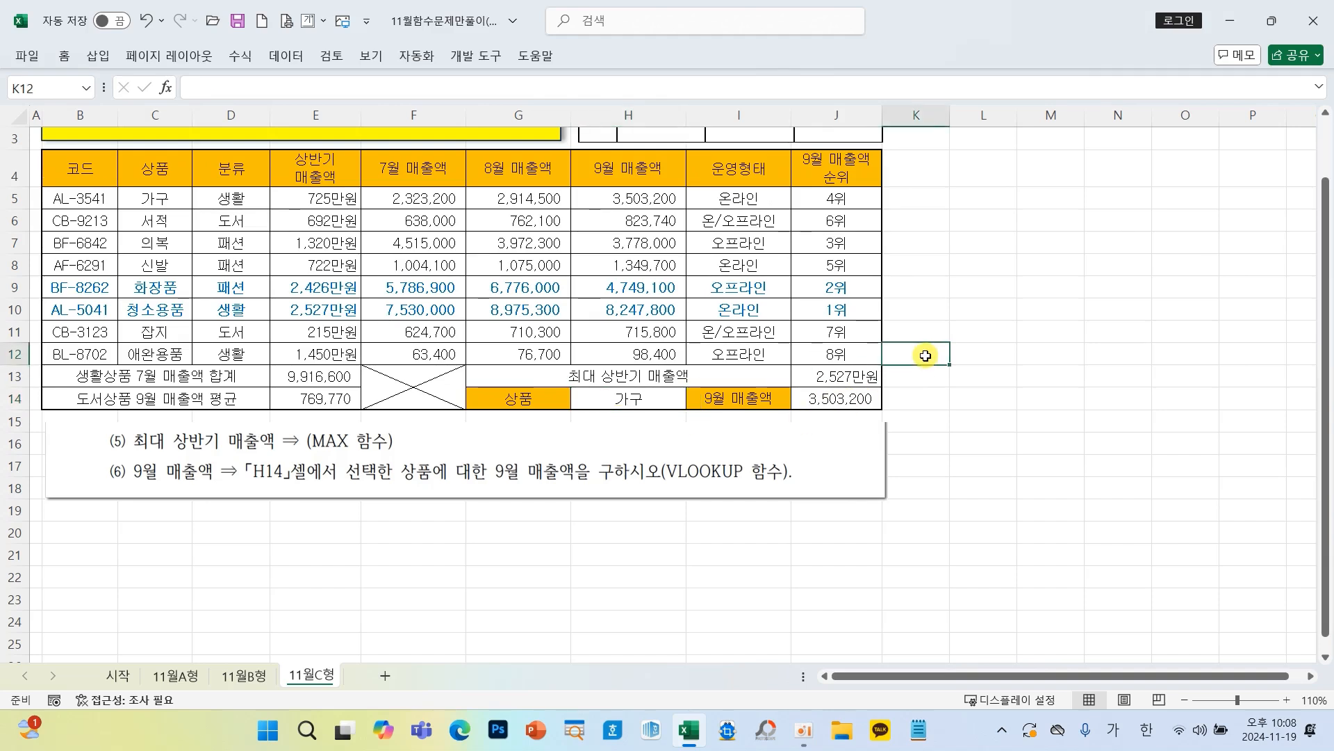